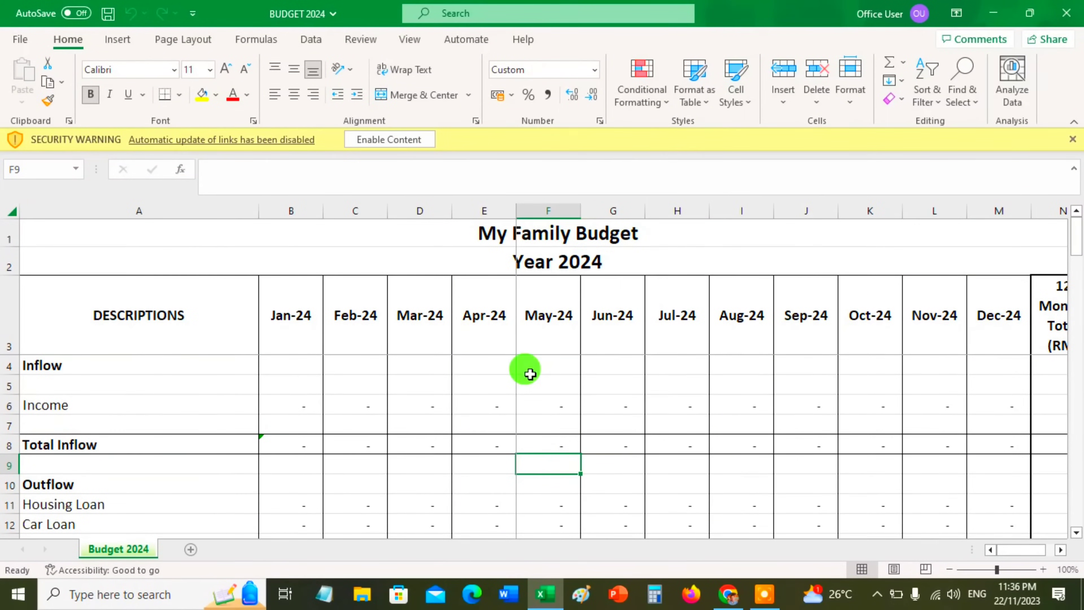
Enable the blocked content in the budget workbook
left_click(549, 226)
left_click(551, 262)
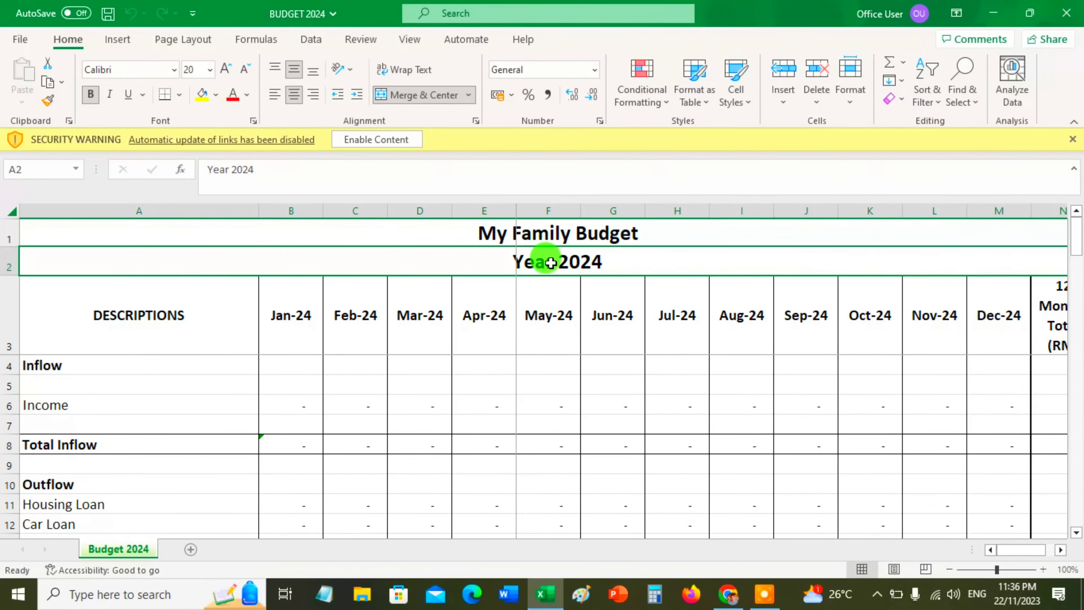
left_click(401, 148)
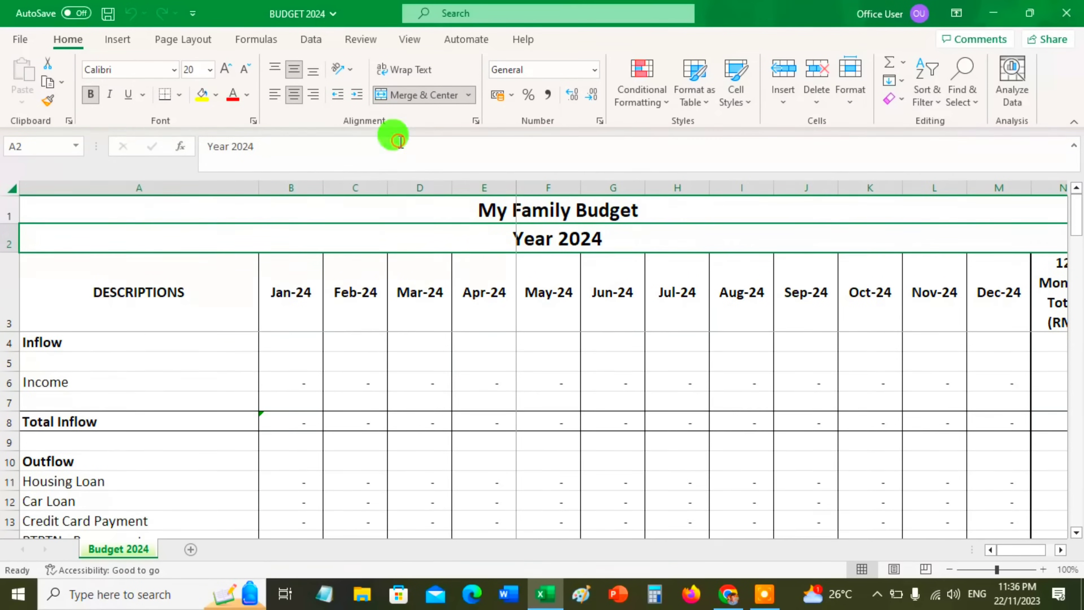
Examine the budget sheet's title, year, description header, monthly column headers and Income row
left_click(529, 313)
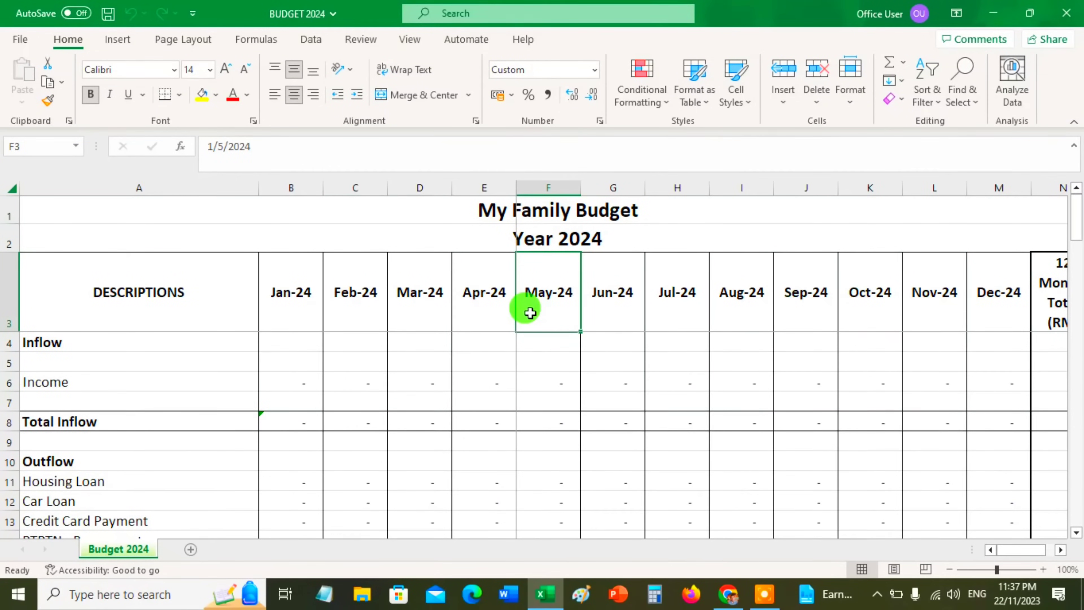
left_click(472, 210)
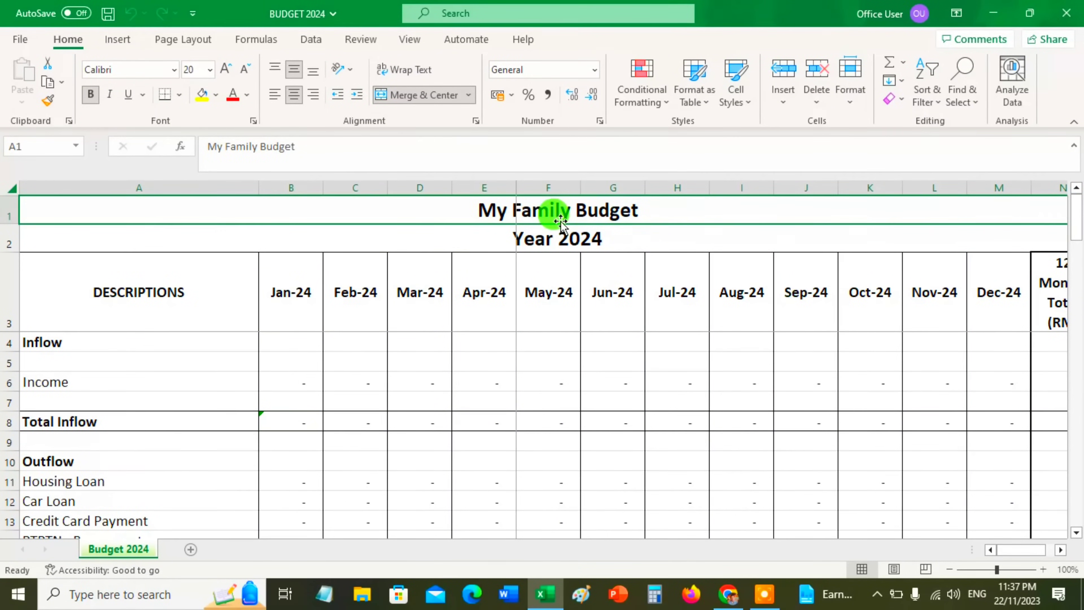
left_click(560, 242)
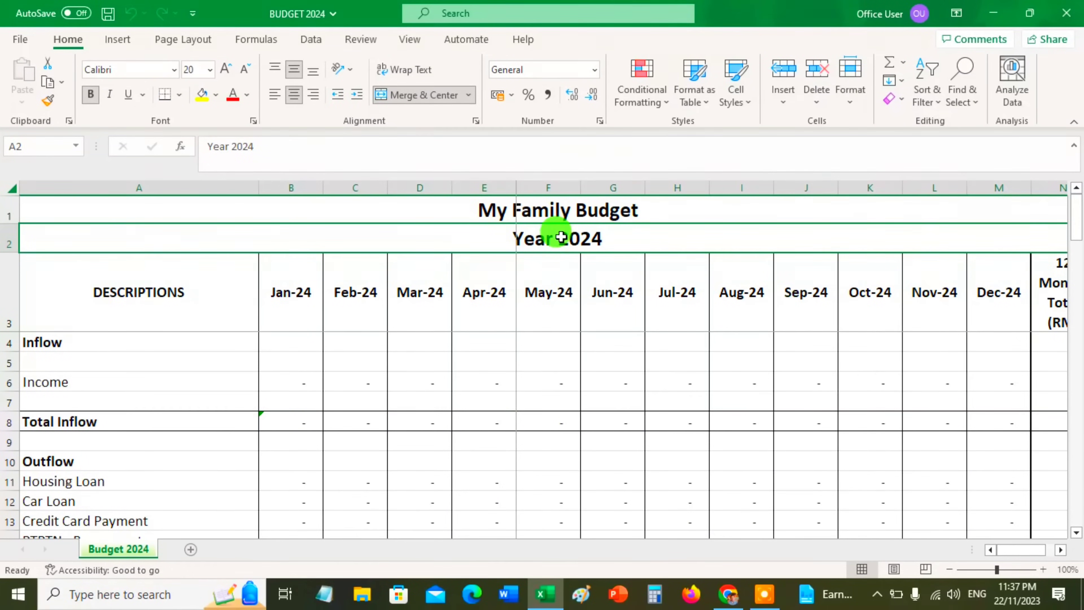
left_click(563, 208)
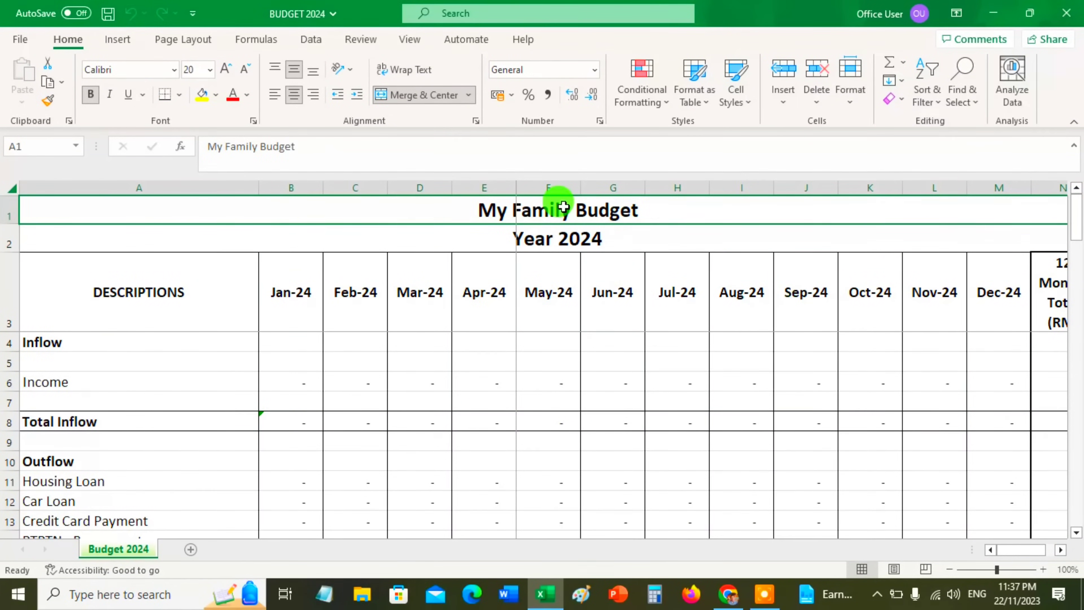
left_click(189, 313)
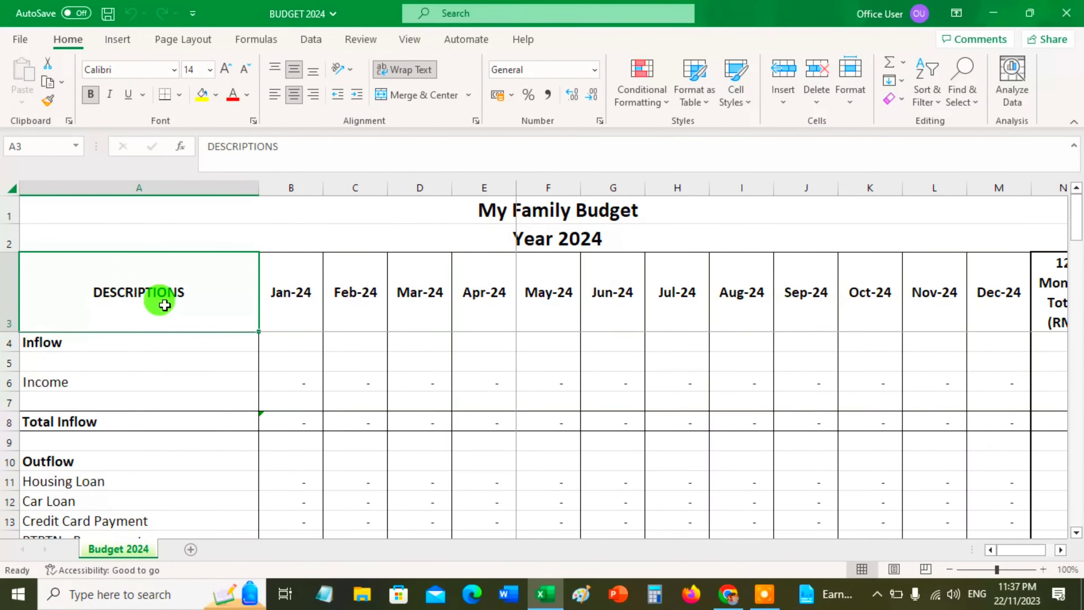
left_click(300, 309)
left_click_drag(299, 309, 927, 302)
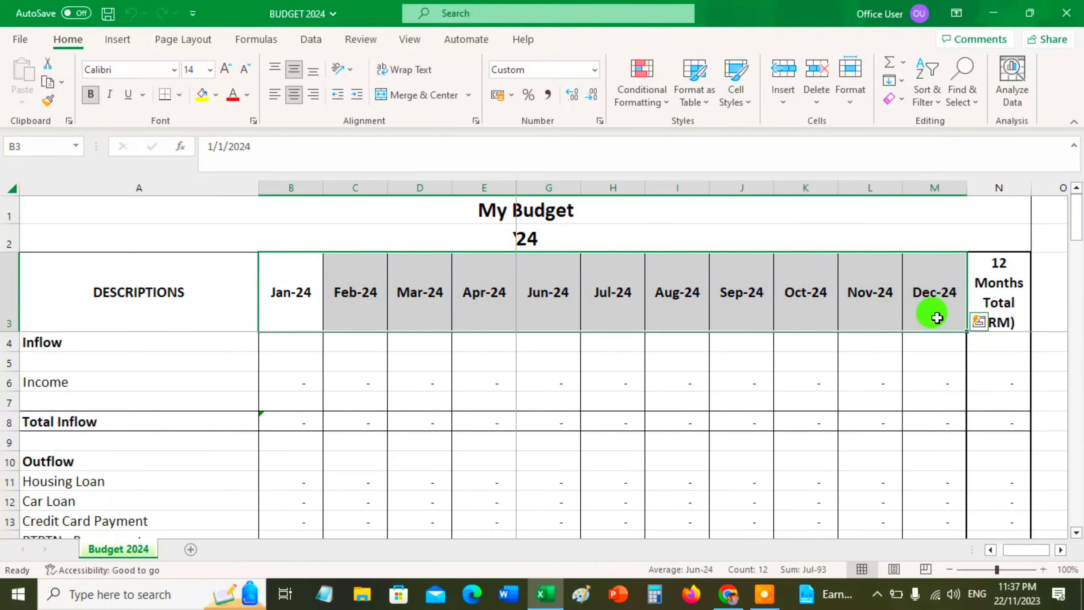
left_click(293, 381)
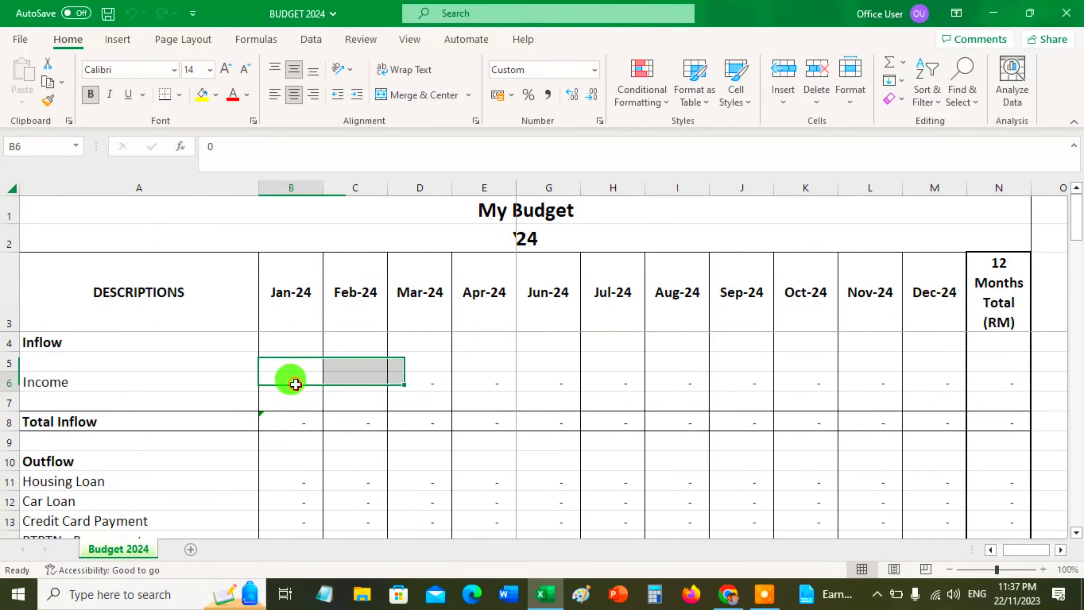
key("Left")
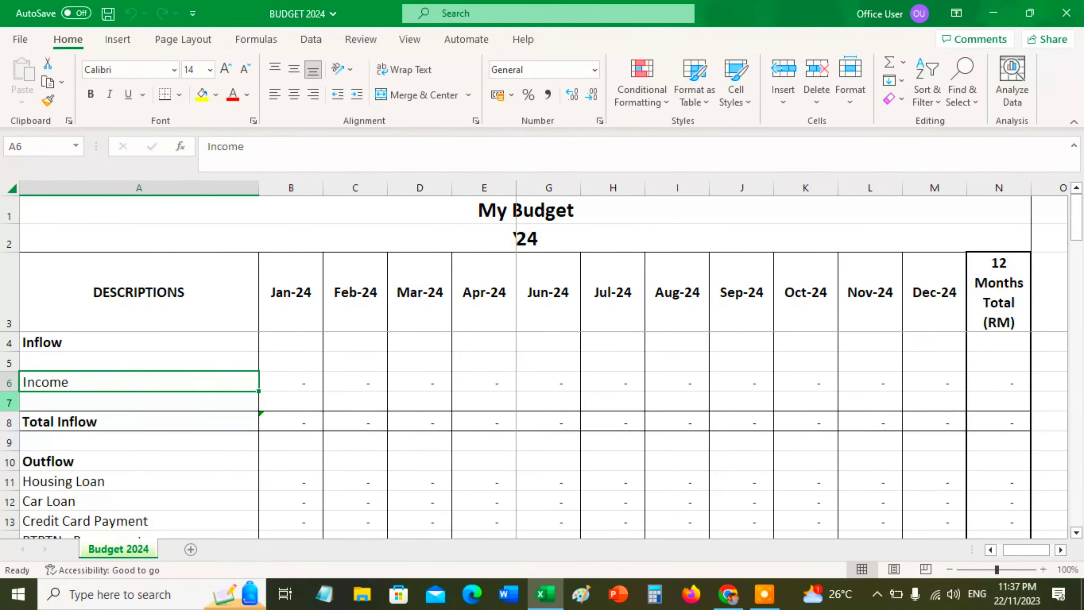
left_click(13, 403)
right_click(14, 404)
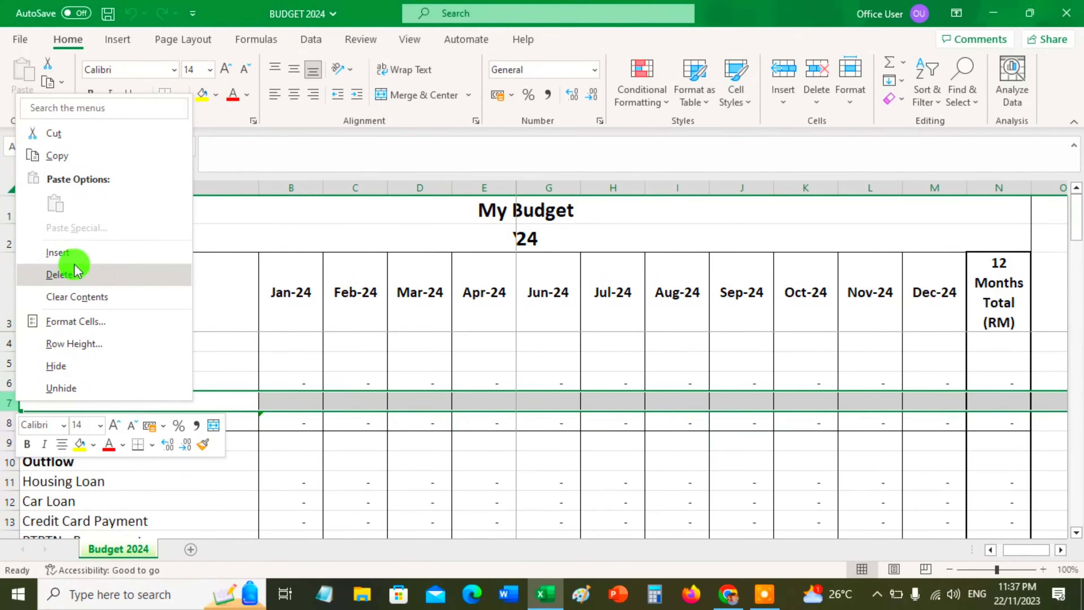
left_click(229, 380)
left_click(161, 382)
double_click(161, 381)
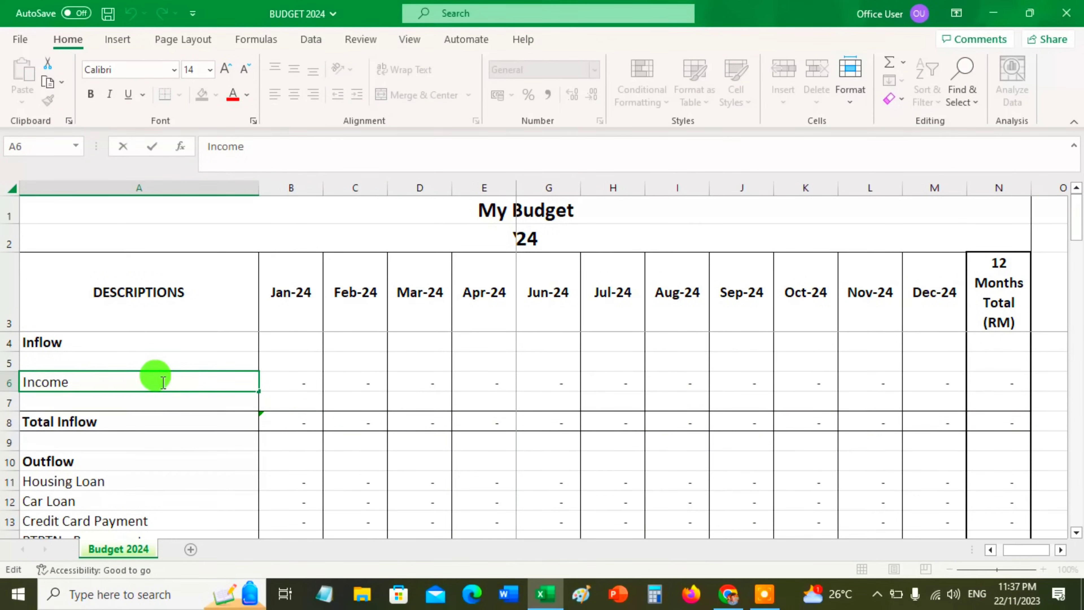
Insert a blank row directly below the Income row, at row 7
left_click(10, 403)
right_click(9, 403)
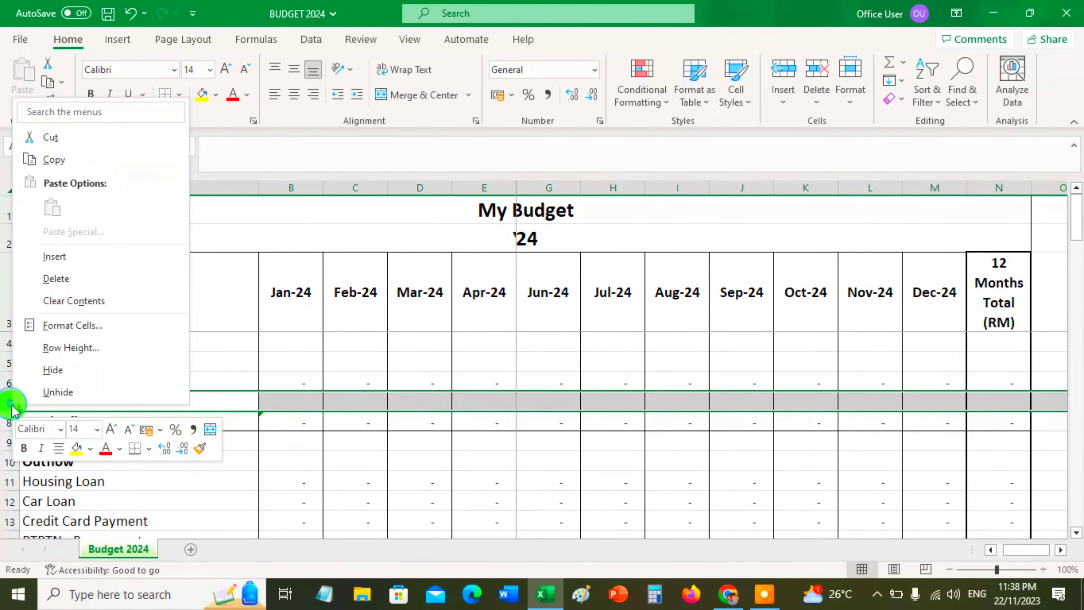
left_click(70, 258)
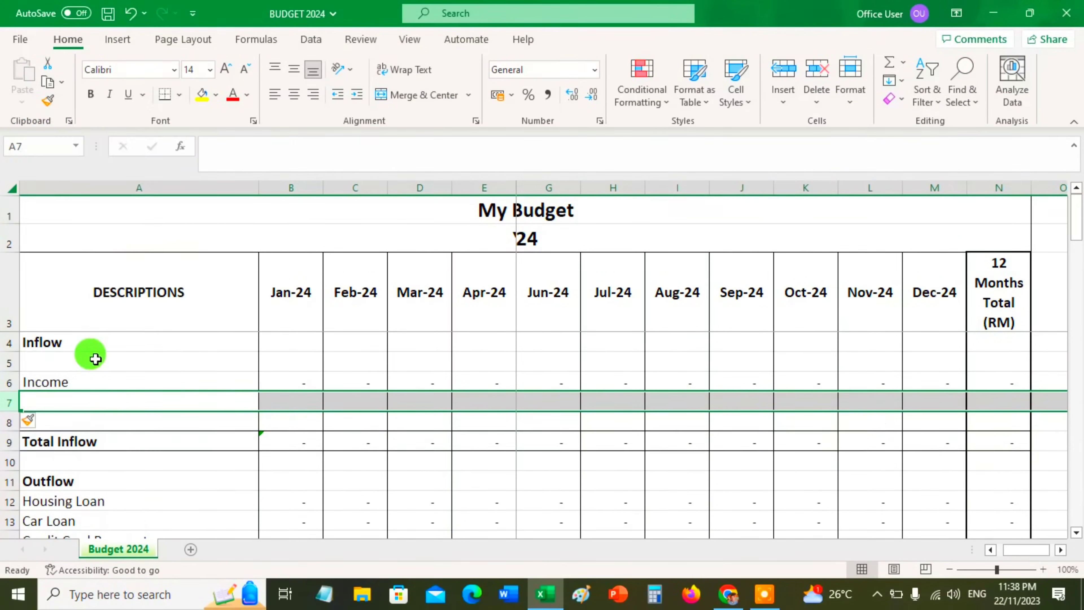
left_click(102, 399)
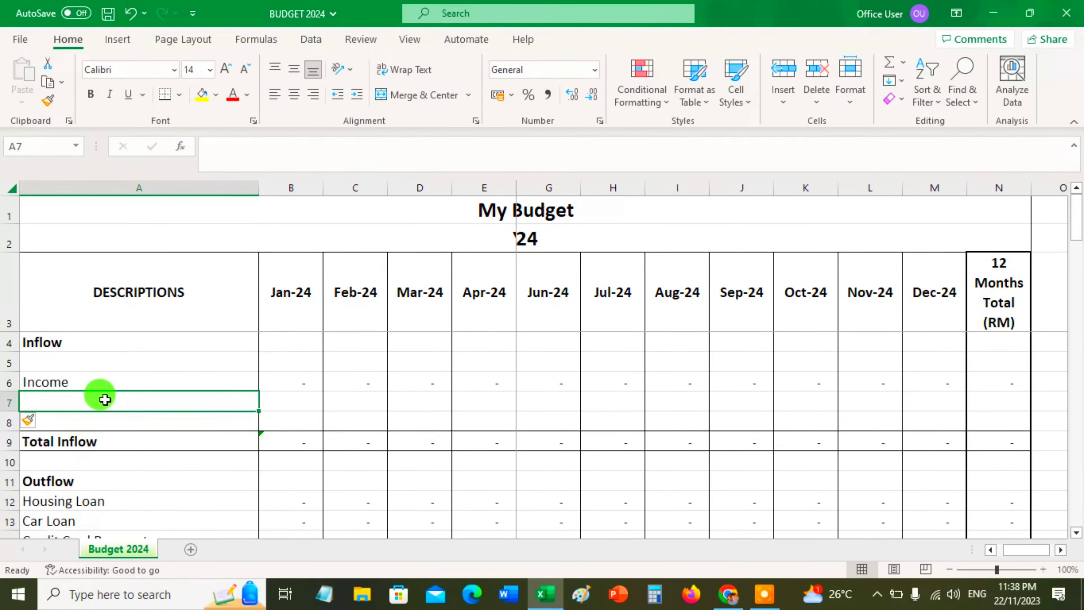
Change the Income label in A6 to "Income - GAJI"
left_click(104, 381)
double_click(109, 381)
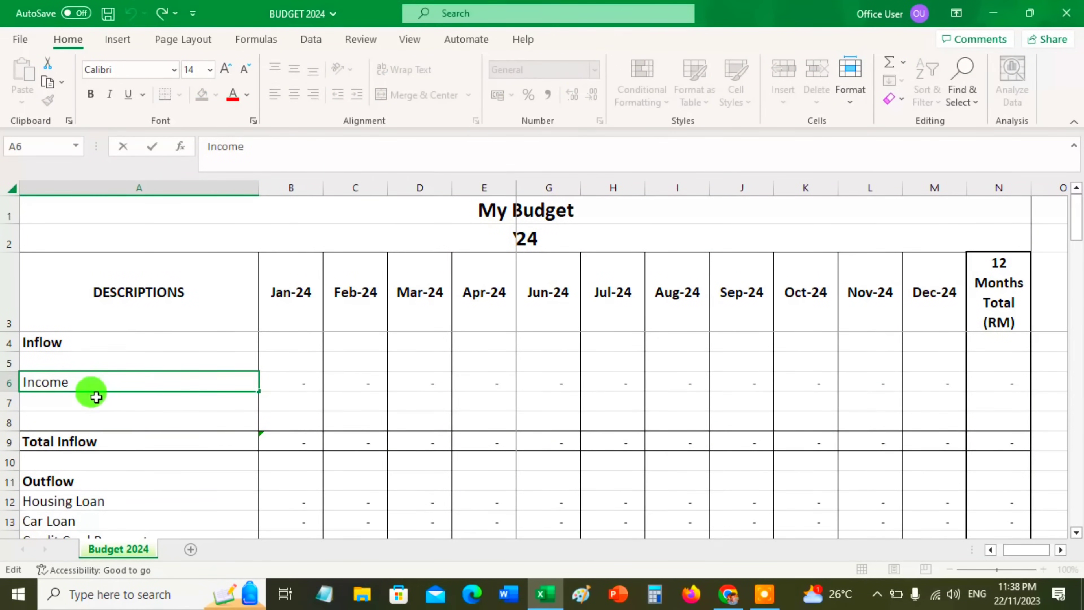
type("- ")
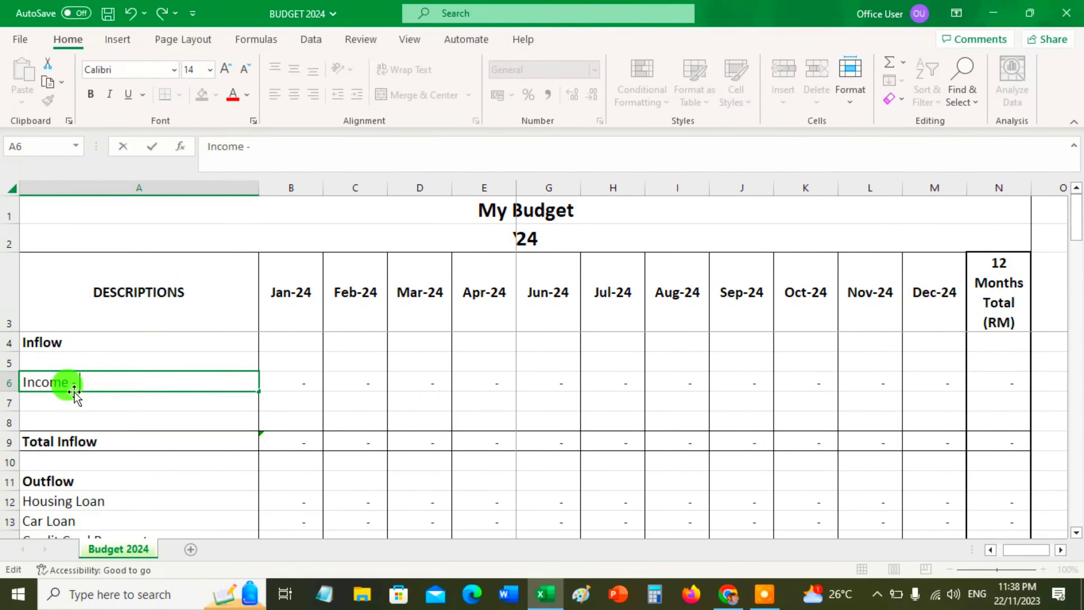
type("GAJI")
left_click(181, 403)
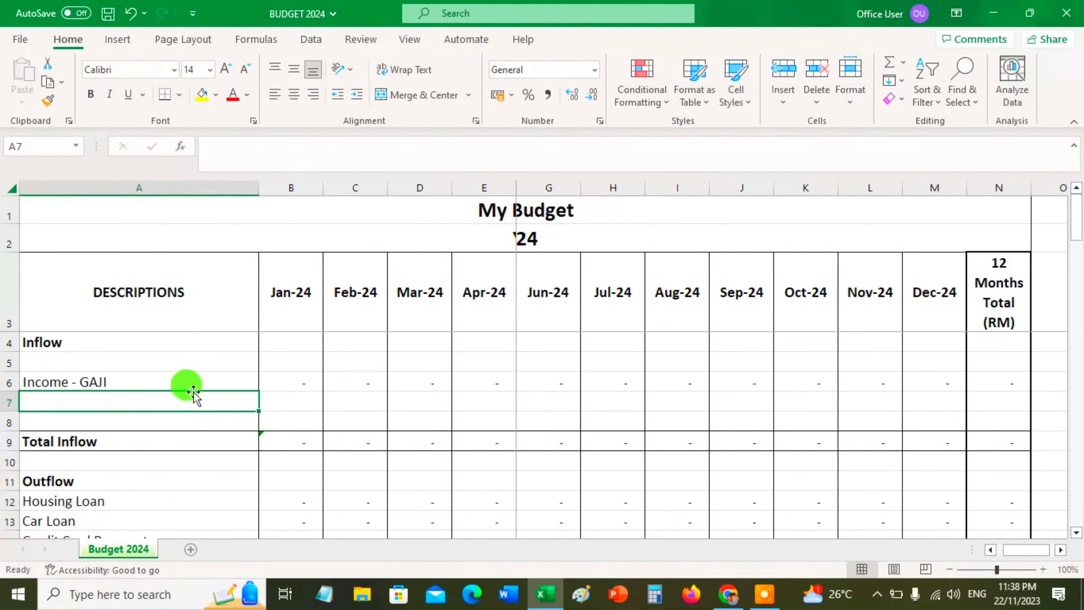
Fill the Income - GAJI row down into row 7, from the description through the 12-month total column
left_click(200, 380)
left_click_drag(199, 380, 917, 404)
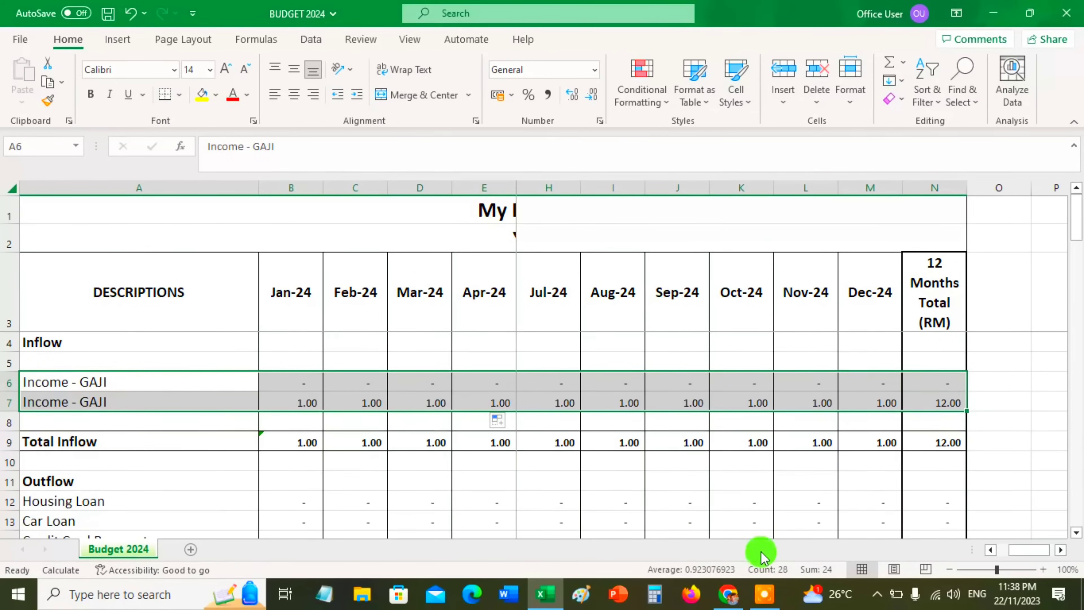
double_click(992, 552)
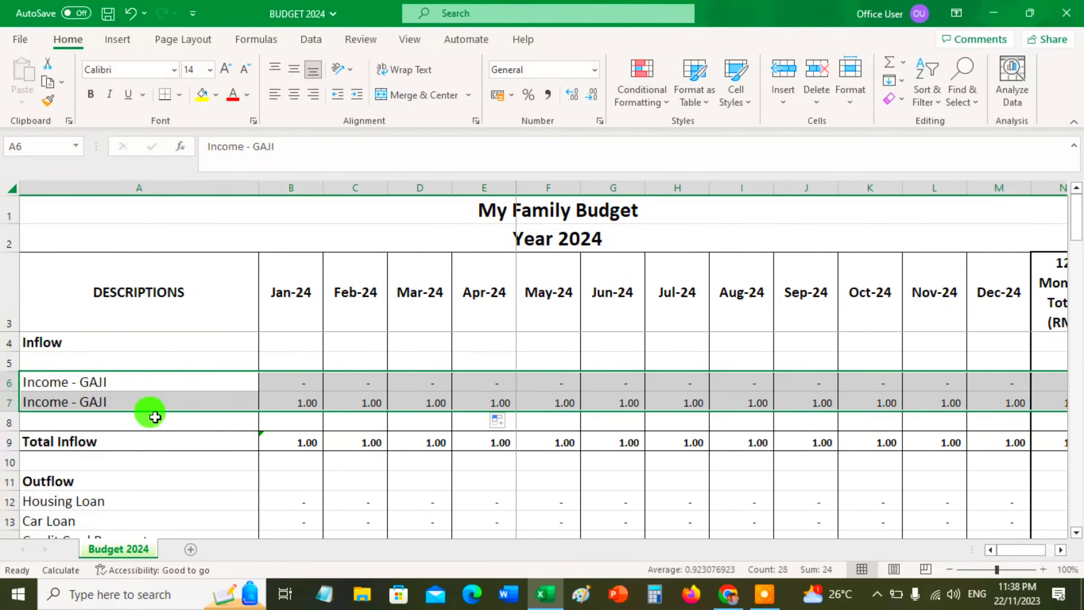
Change the description in A7 to "Income - KEBUN/BUSINESS"
double_click(157, 405)
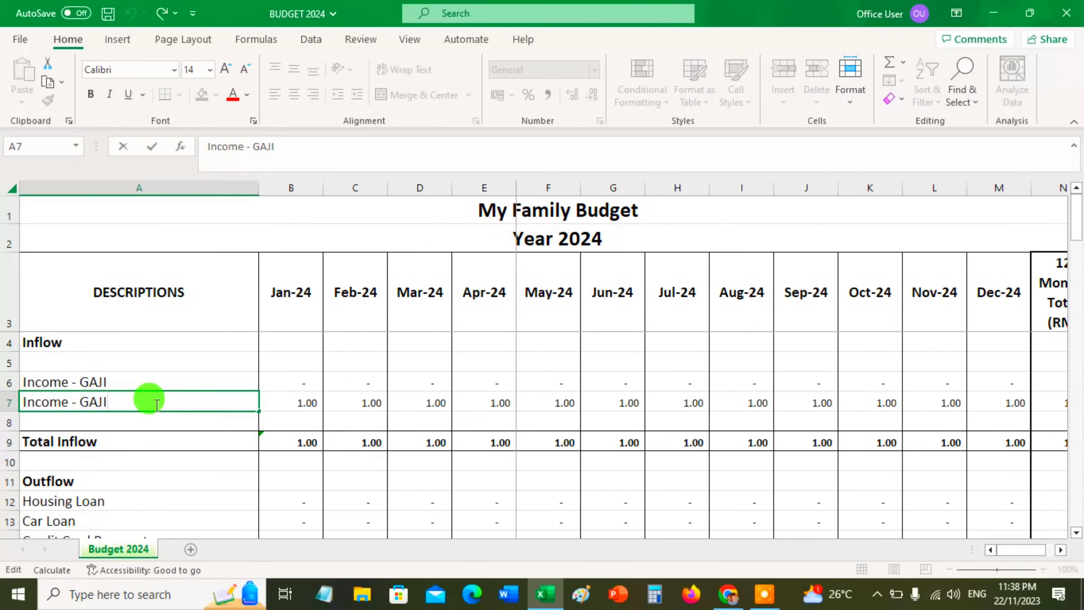
key("BackSpace")
key("BackSpace")
key("BackSpace")
key("BackSpace")
type("KEBUN")
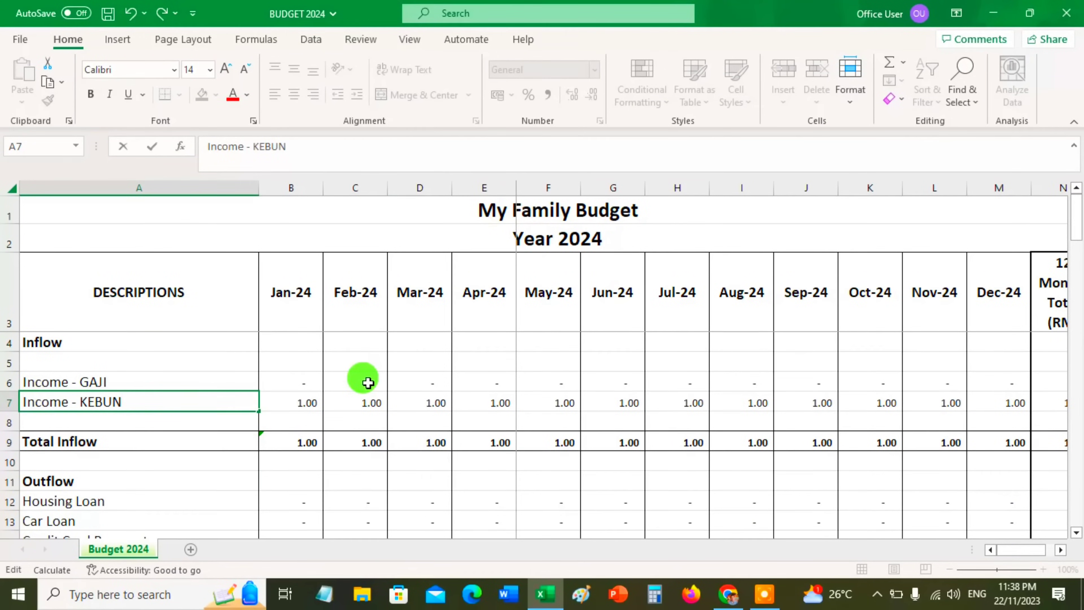
type("/BUSINESS")
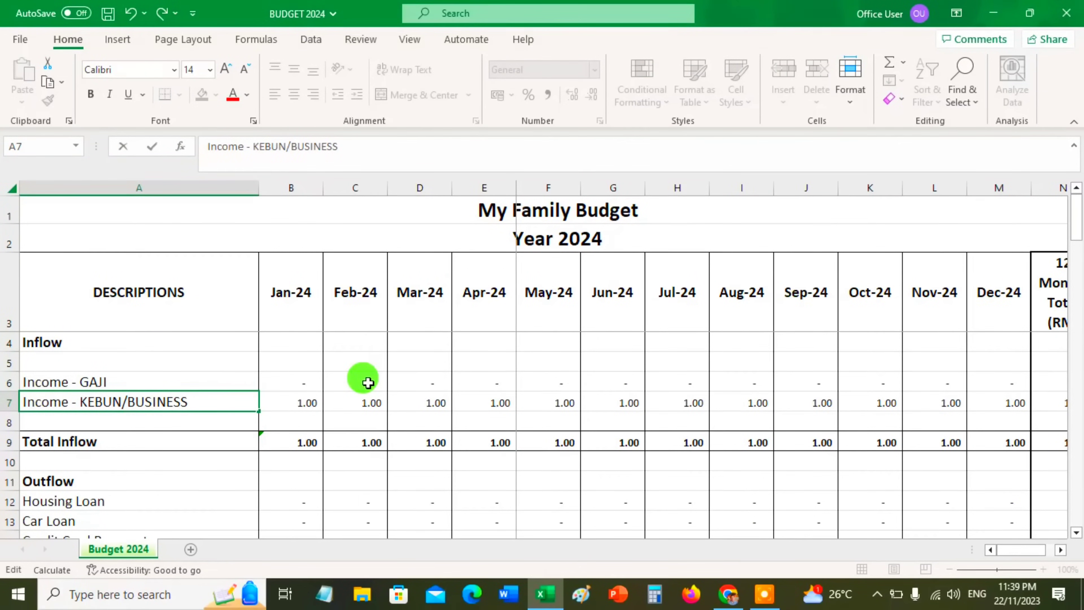
Set the January income in the Income - GAJI row to 5000
left_click(305, 386)
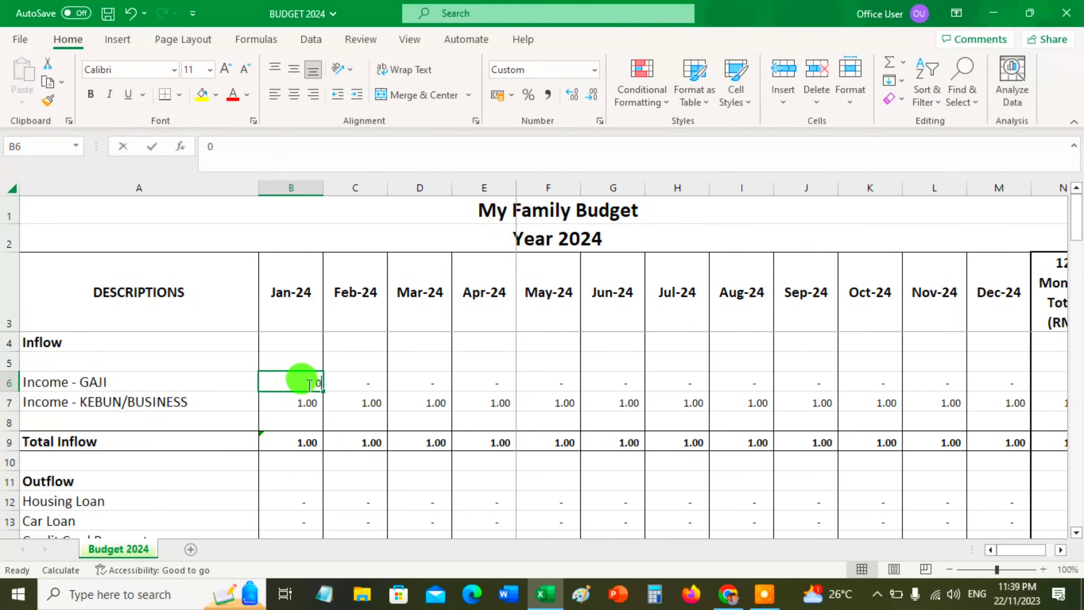
type("5000")
key("Return")
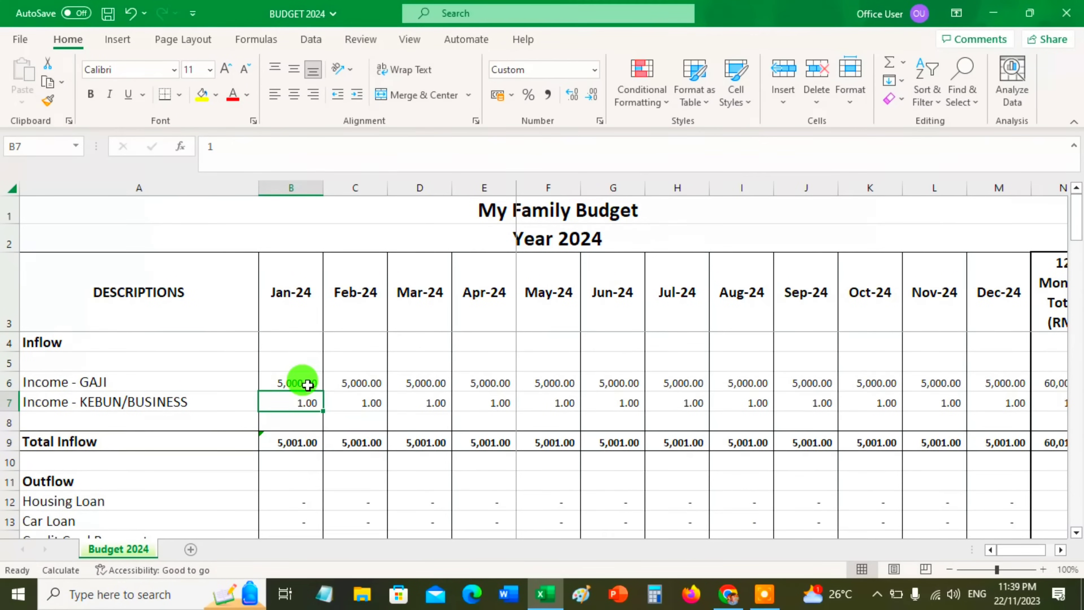
Check the formulas across the Income - GAJI row, from January through December and the 12-month total
left_click(310, 379)
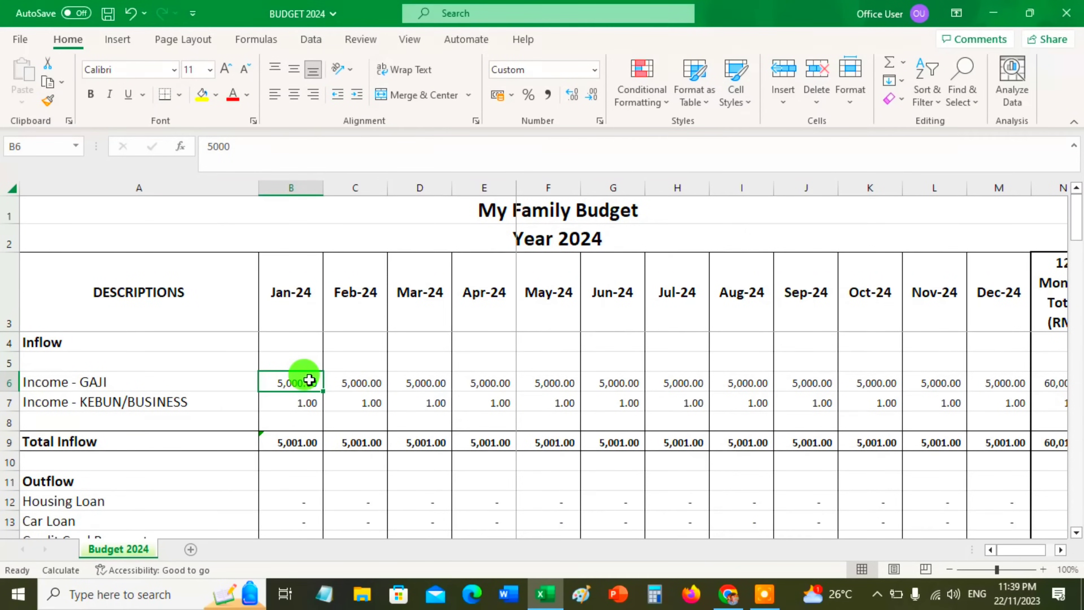
key("Right")
key("Right")
key("Right")
key("Right")
key("Left")
key("Left")
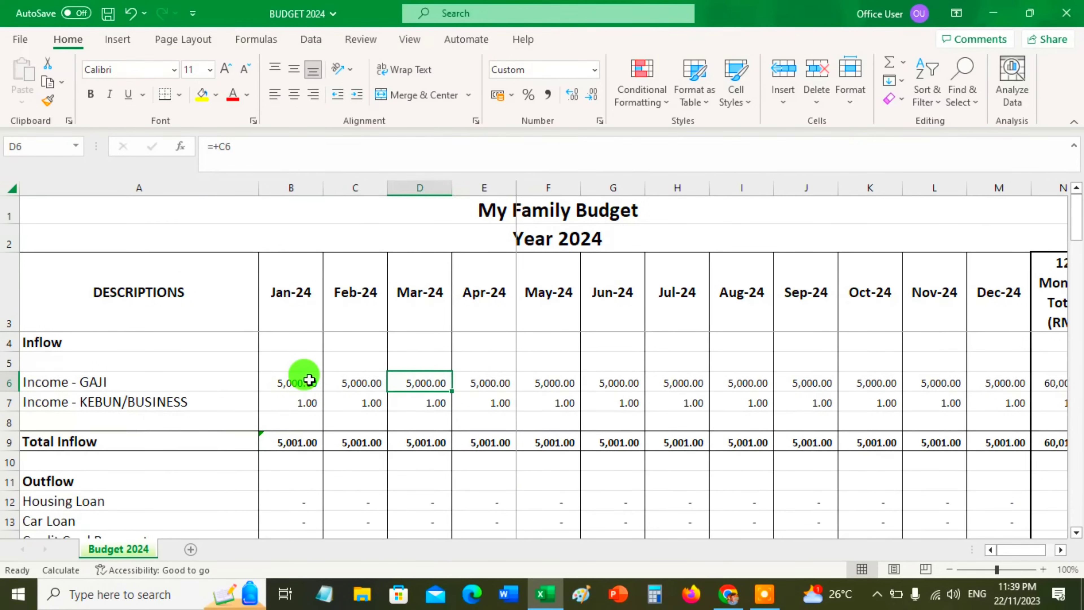
key("Left")
key("Left")
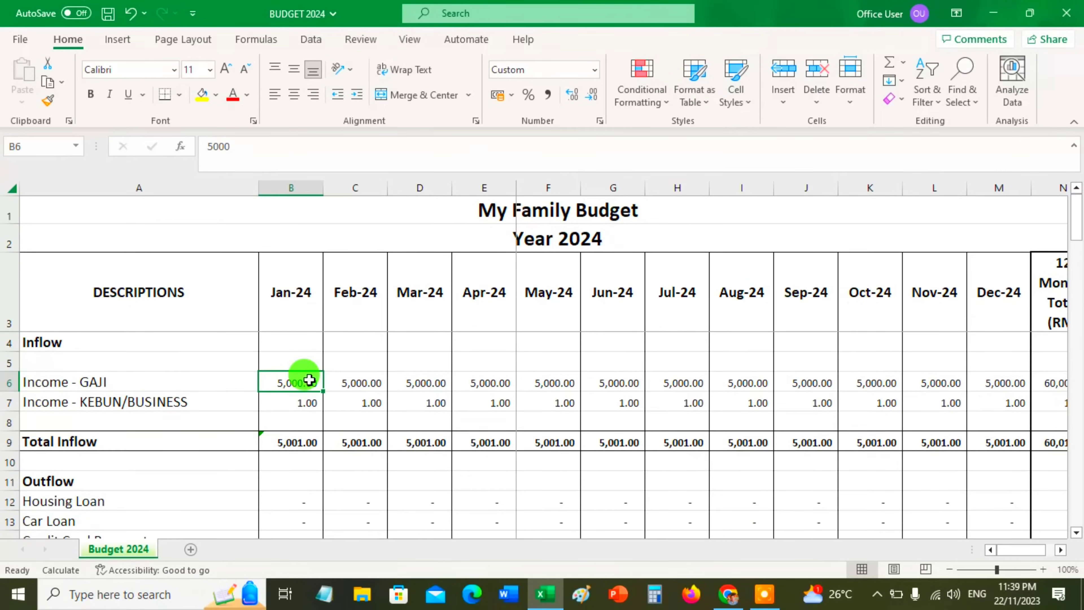
left_click(983, 382)
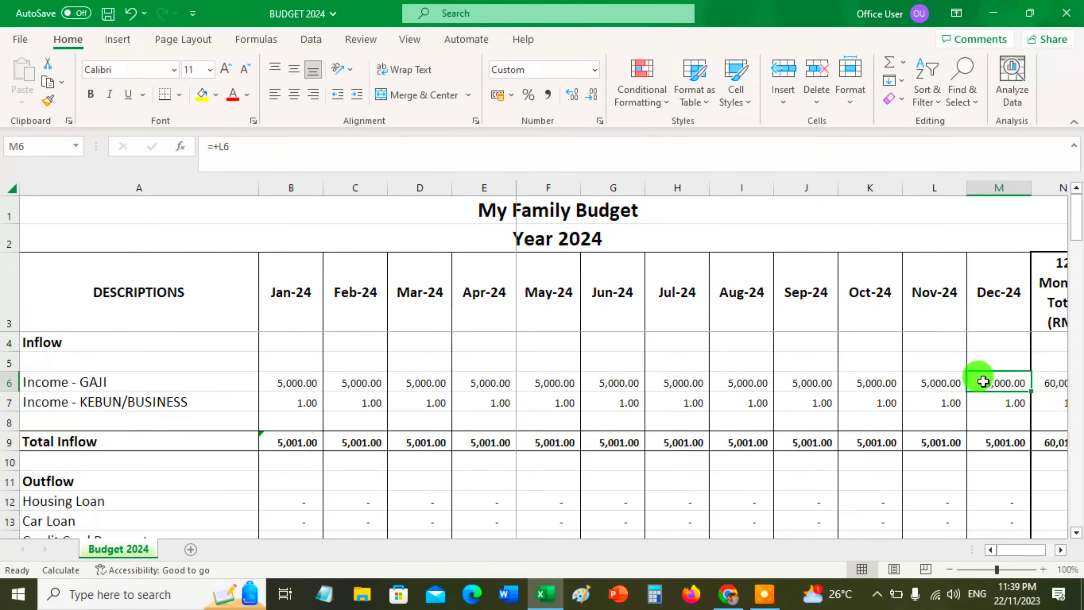
left_click(350, 382)
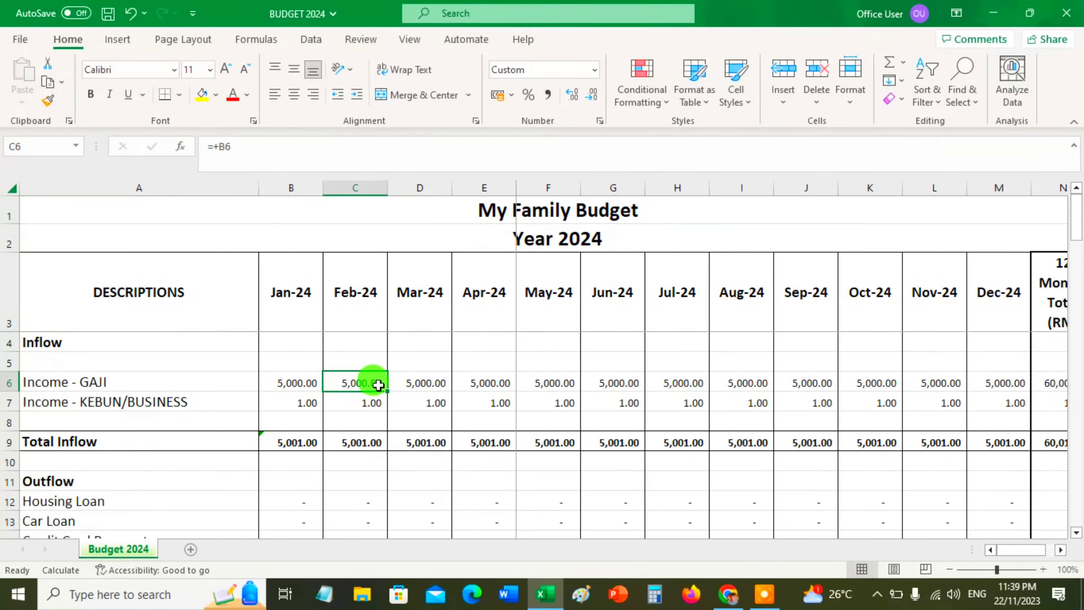
left_click(1046, 383)
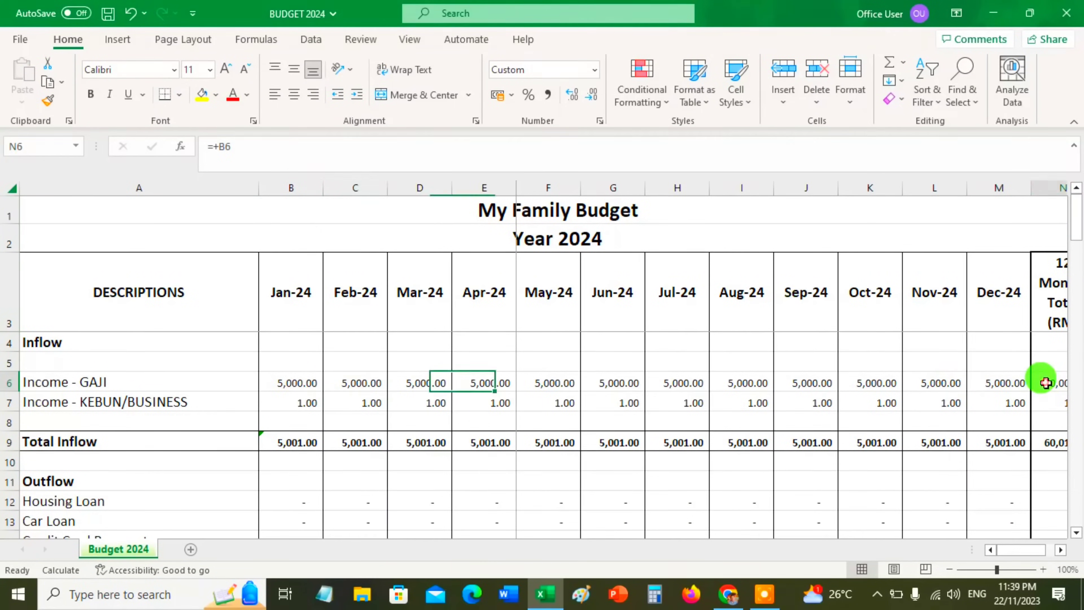
key("Left")
key("Left")
key("Left")
key("Left")
key("Left")
key("Left")
key("Left")
key("Left")
key("Left")
key("Left")
key("Left")
key("Left")
key("Left")
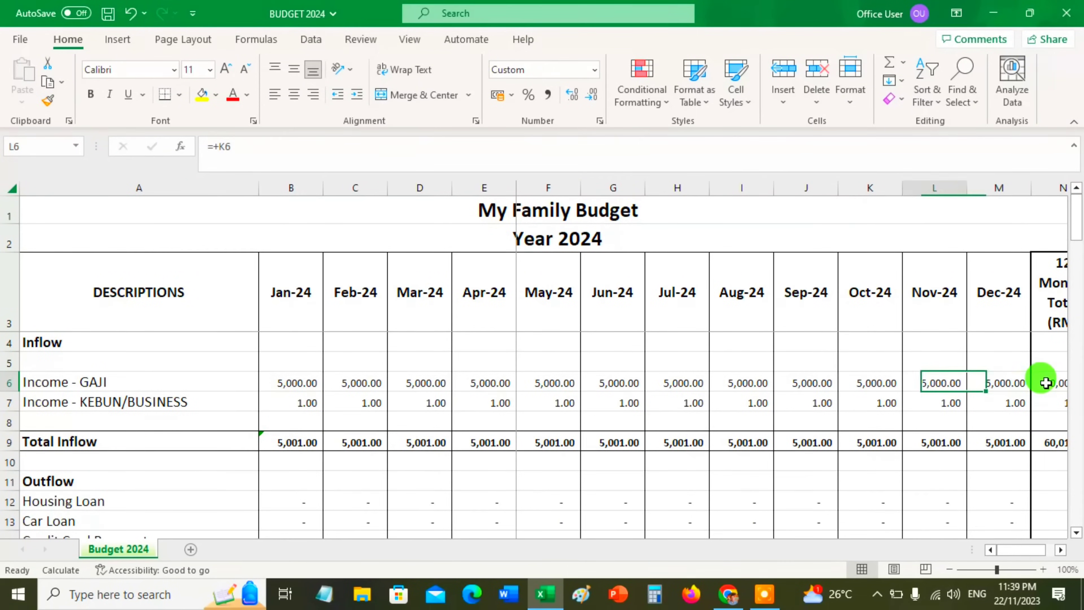
key("Right")
key("Right")
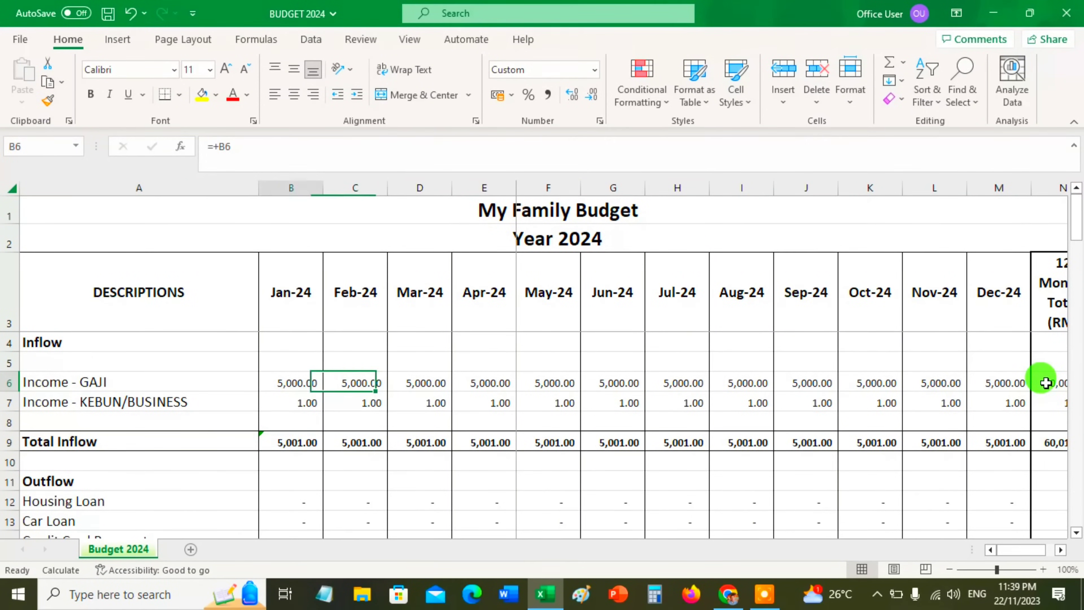
key("Left")
key("Left")
key("Right")
key("Right")
key("Right")
key("Right")
key("Right")
key("Right")
key("Right")
key("Right")
key("Right")
key("Right")
key("Right")
key("Right")
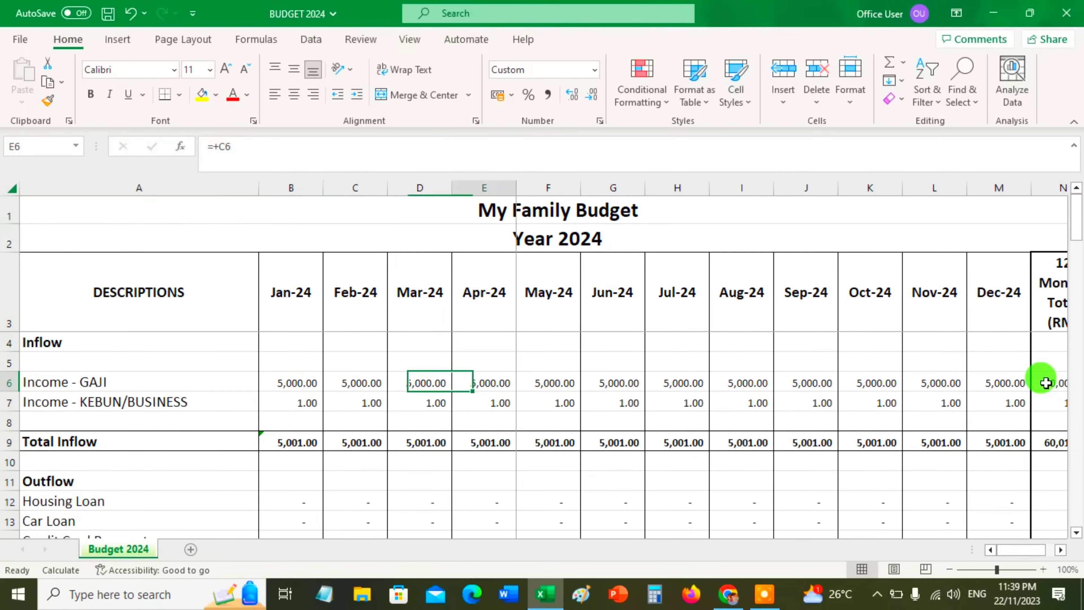
Extend the description in A7 to "Income - KEBUN/BUSINESS/OTHERS"
key("Right")
key("Right")
key("Left")
key("Left")
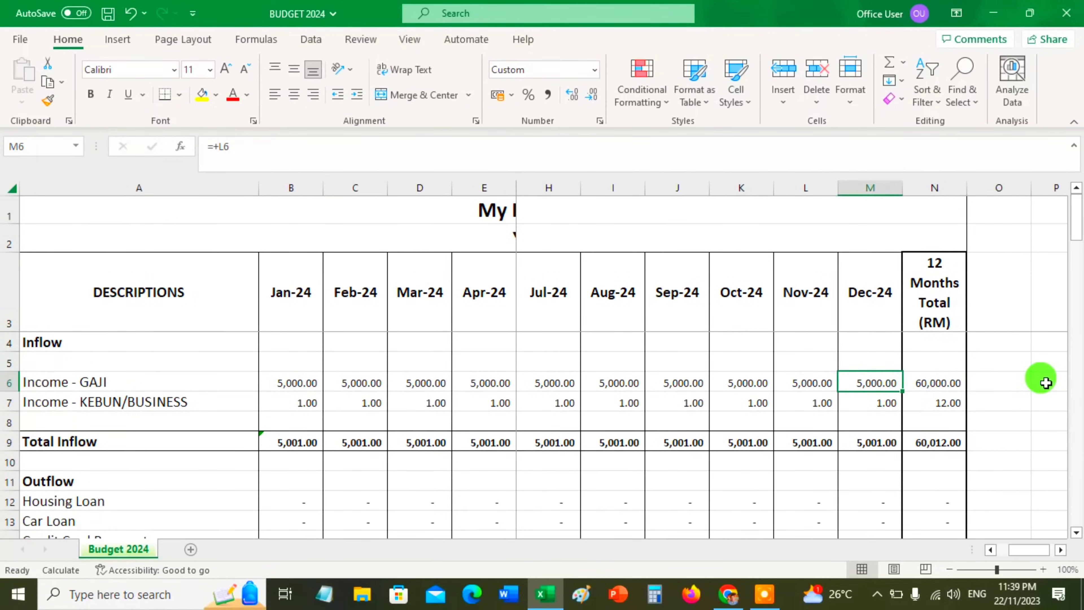
key("Right")
key("Left")
key("Left")
key("Left")
key("Left")
key("Left")
key("Left")
key("Left")
key("Left")
key("Left")
key("Left")
key("Left")
key("Left")
key("Left")
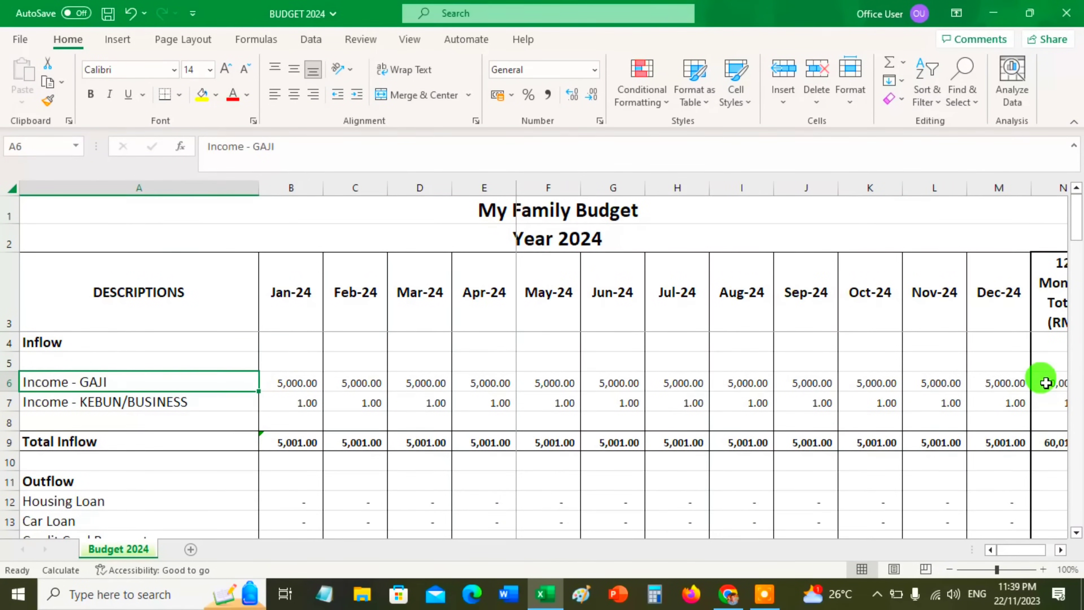
key("Down")
key("Right")
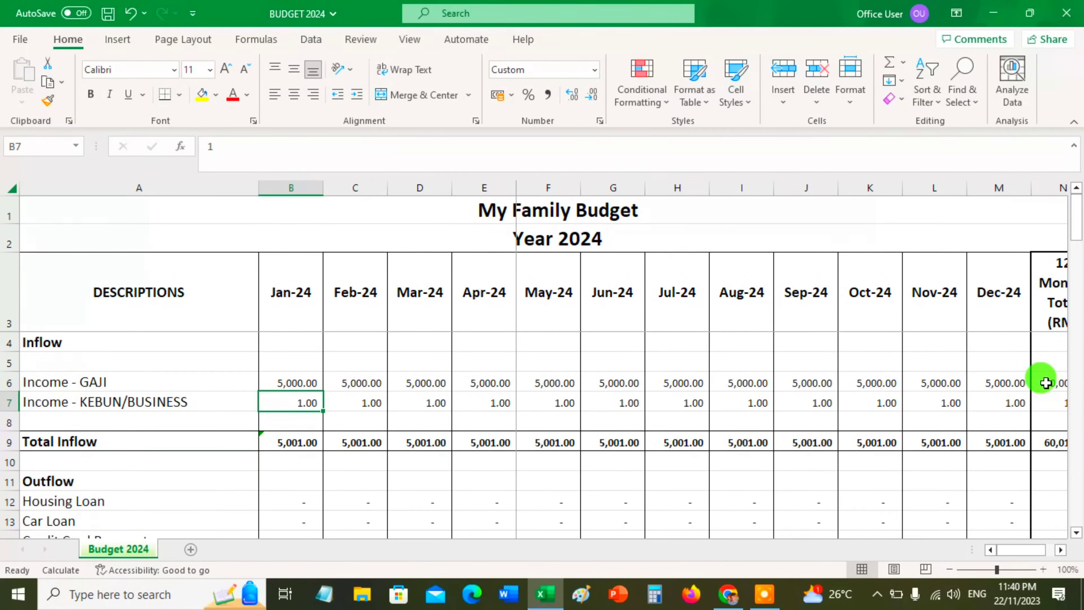
double_click(225, 400)
type("/OTHERS")
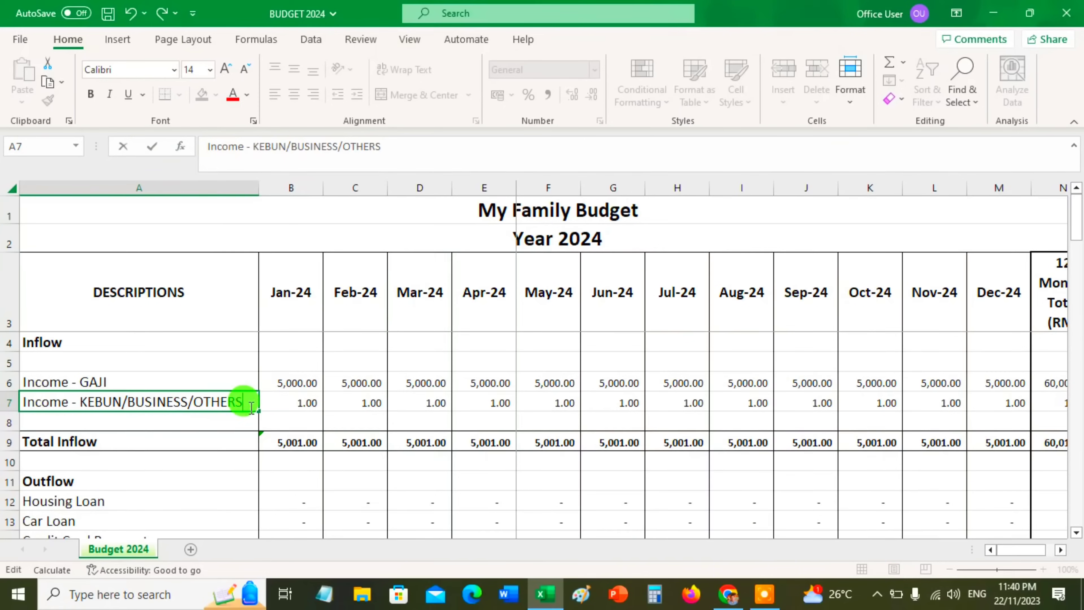
Set the January income in the Income - KEBUN/BUSINESS/OTHERS row to 10000
left_click(280, 395)
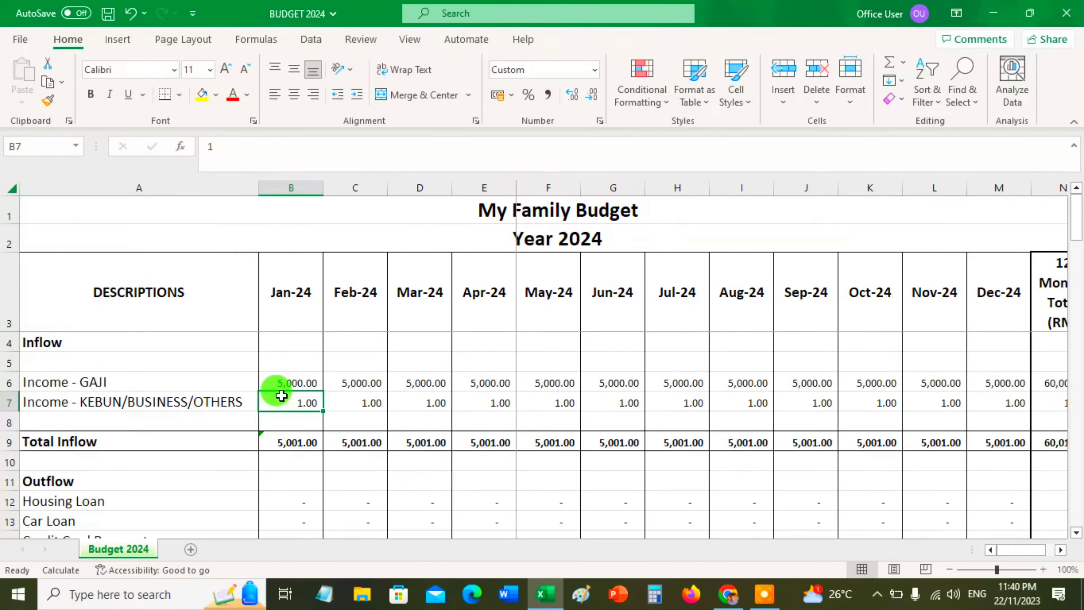
type("10")
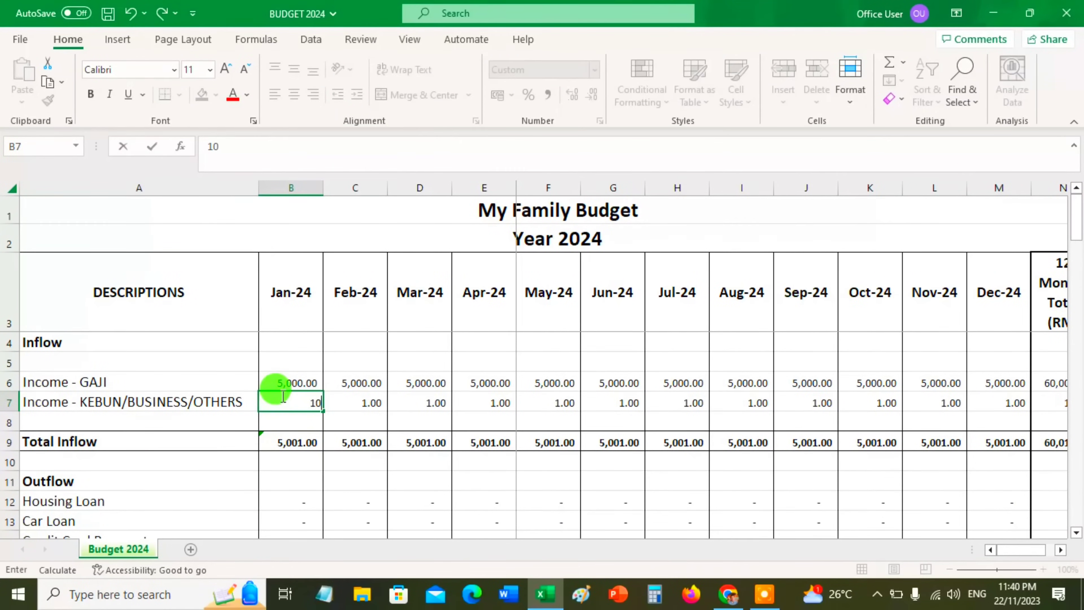
type(",0000.")
key("Return")
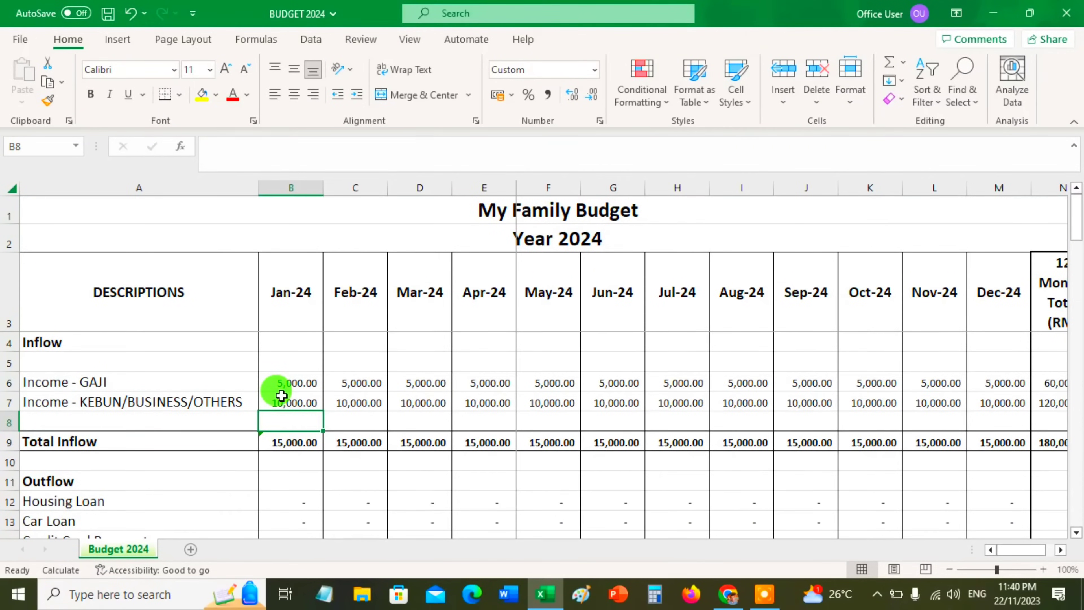
Check the monthly formulas and the 12-month total across the Income - KEBUN/BUSINESS/OTHERS row
left_click(282, 395)
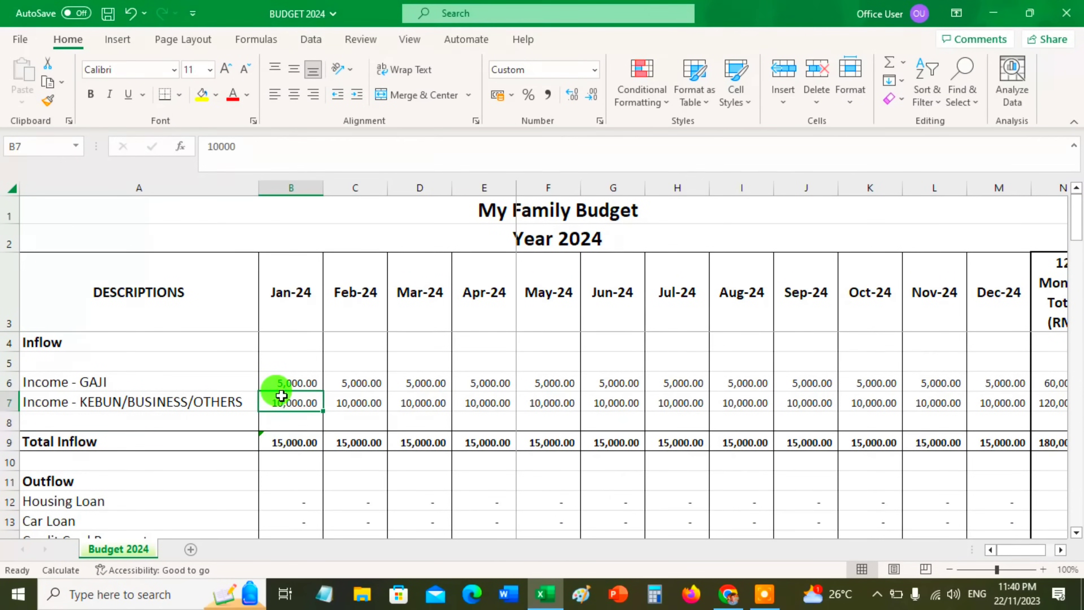
key("Right")
key("Right")
key("Right")
key("Right")
key("Right")
key("Right")
key("Right")
key("Right")
key("Right")
key("Right")
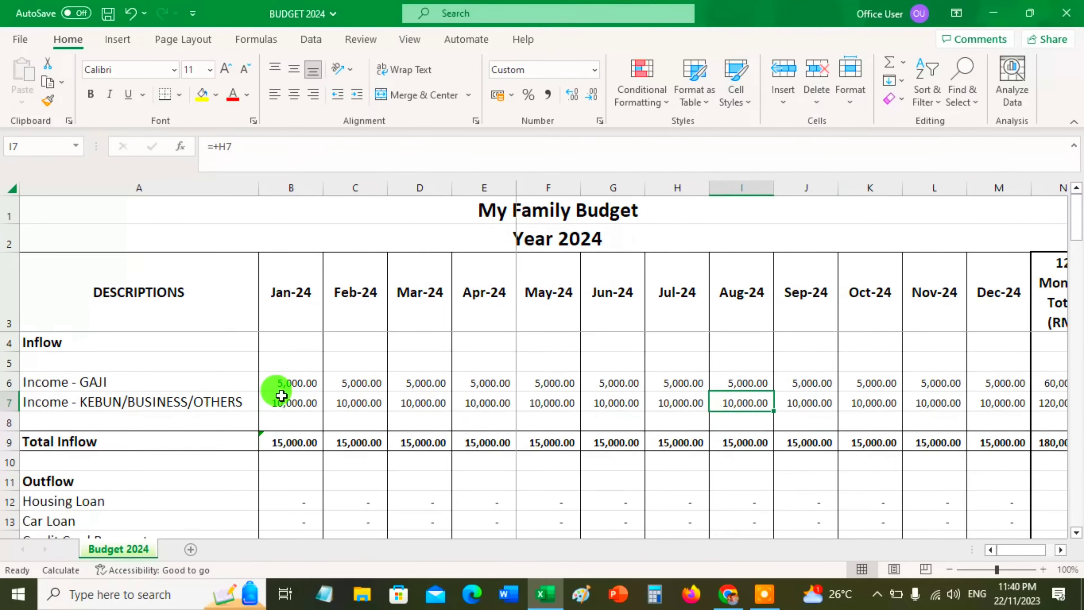
key("Right")
key("Right")
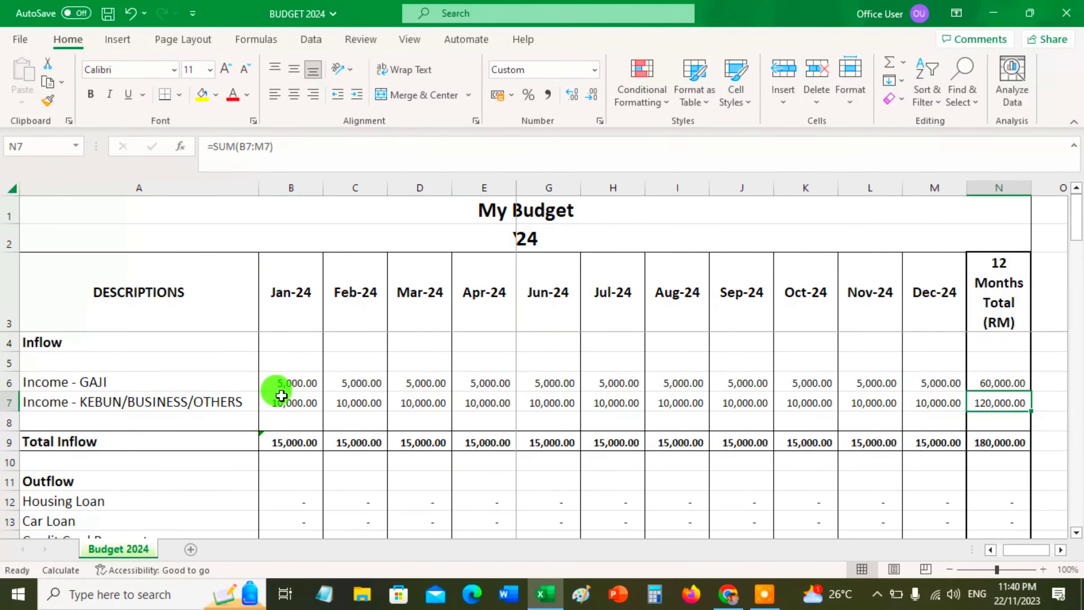
key("Right")
key("Left")
key("Left")
key("Left")
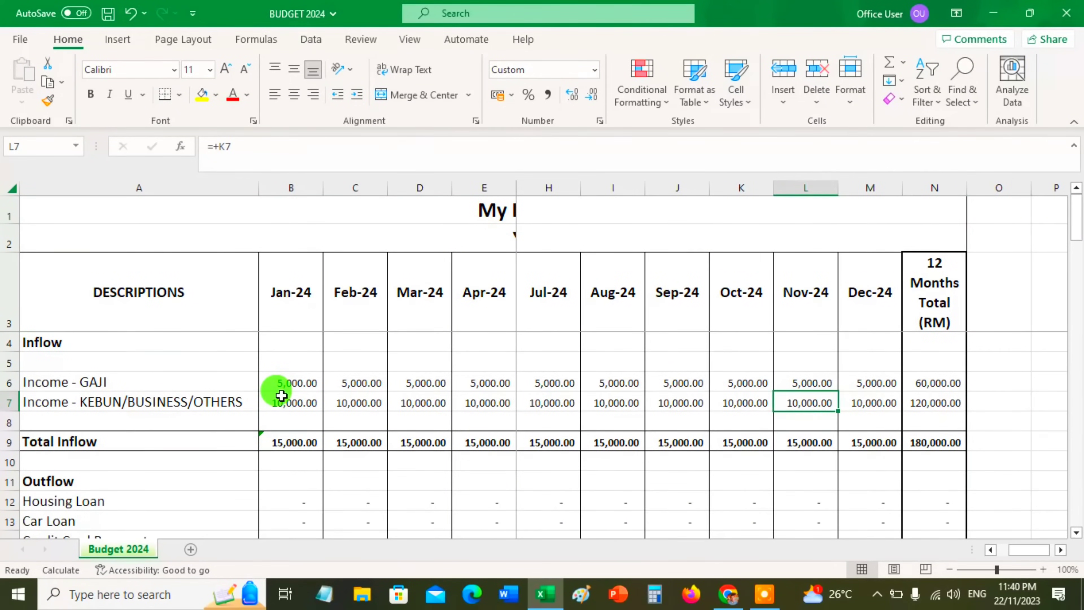
key("Right")
key("Right")
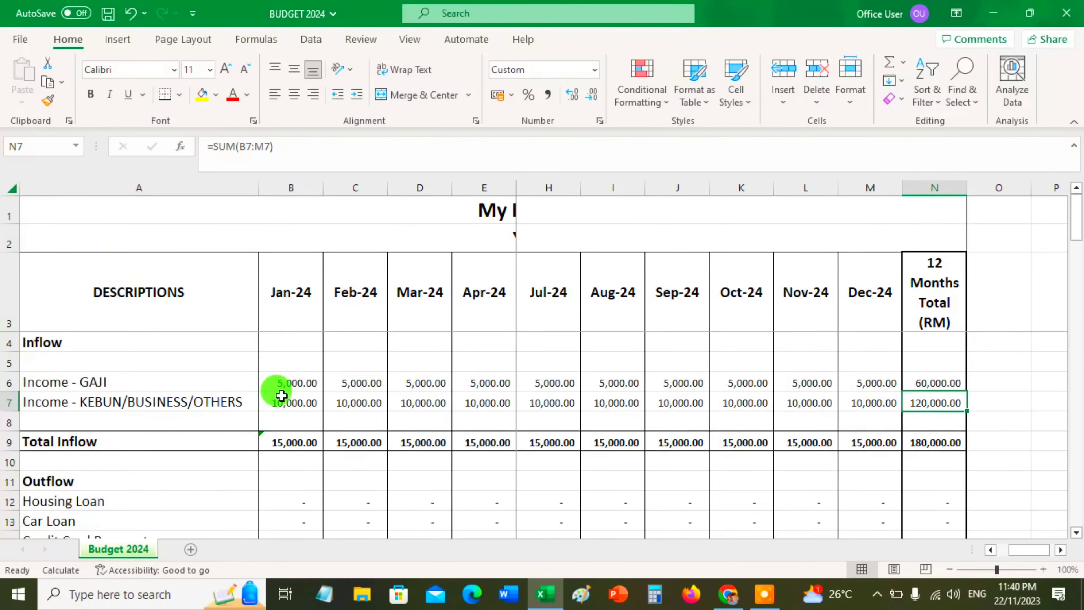
key("Left")
key("Left")
key("Left")
key("Left")
key("Left")
key("Left")
key("Left")
key("Left")
key("Left")
key("Left")
key("Left")
key("Left")
key("Left")
key("Right")
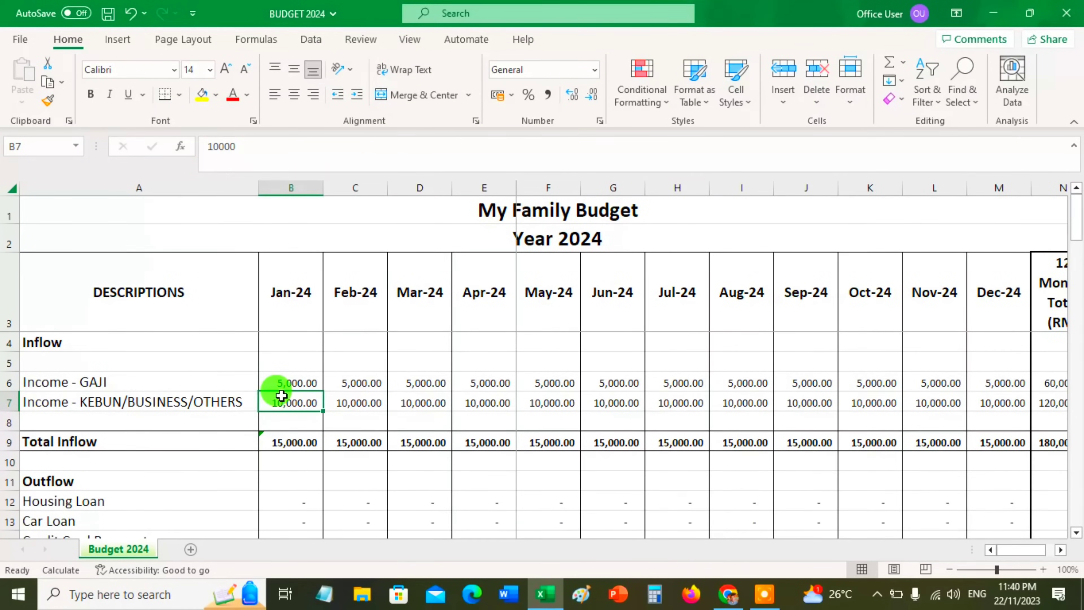
Change the Total Inflow label in A9 to "Total Inflow/JUMLAH PENDAPATAN"
key("Down")
key("Down")
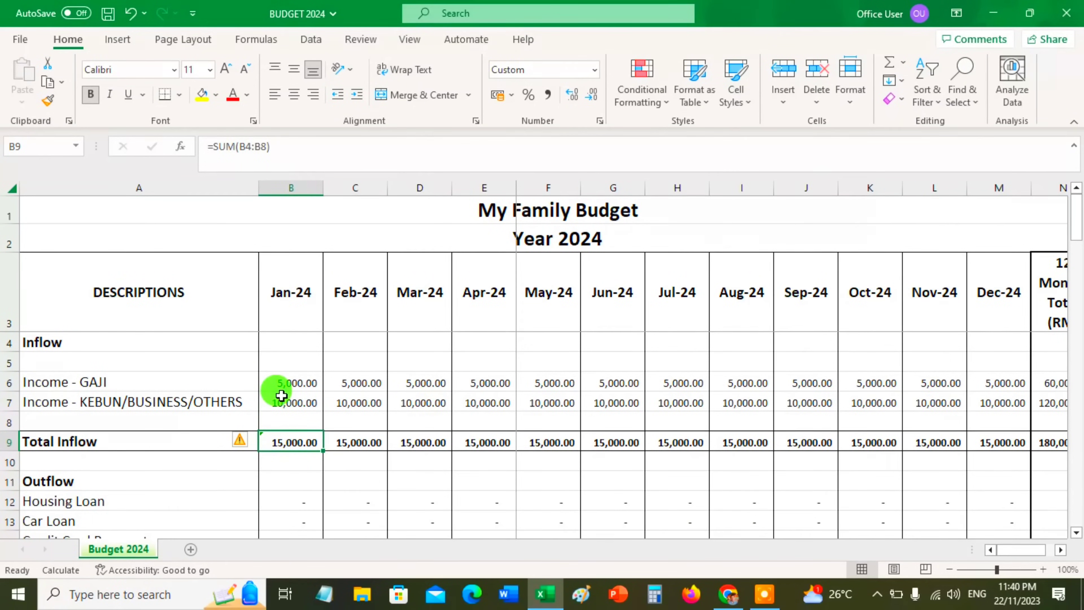
key("Down")
key("Up")
key("Left")
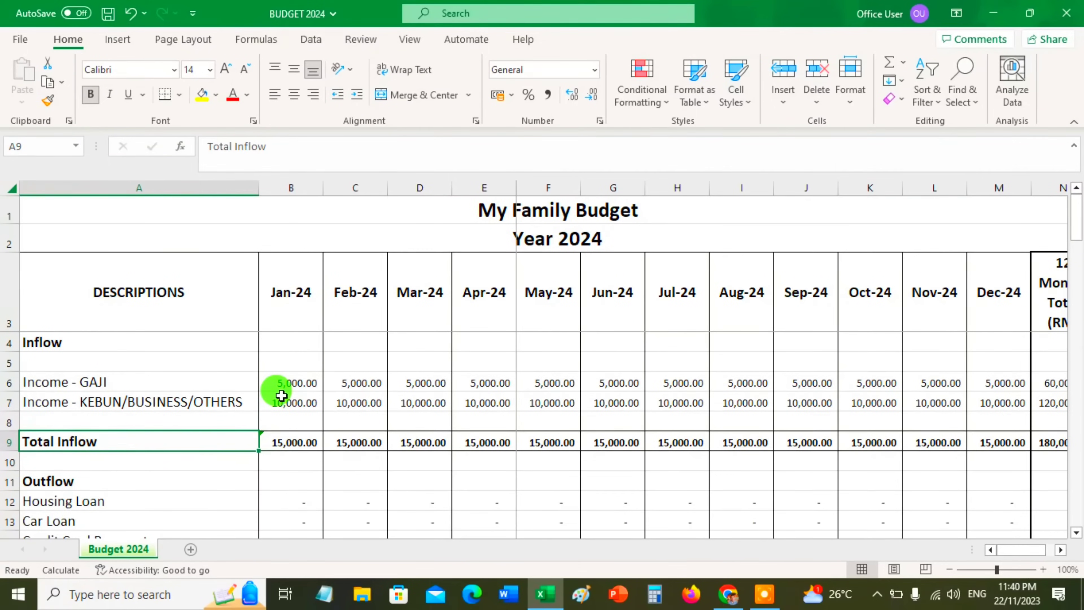
double_click(111, 441)
type("/")
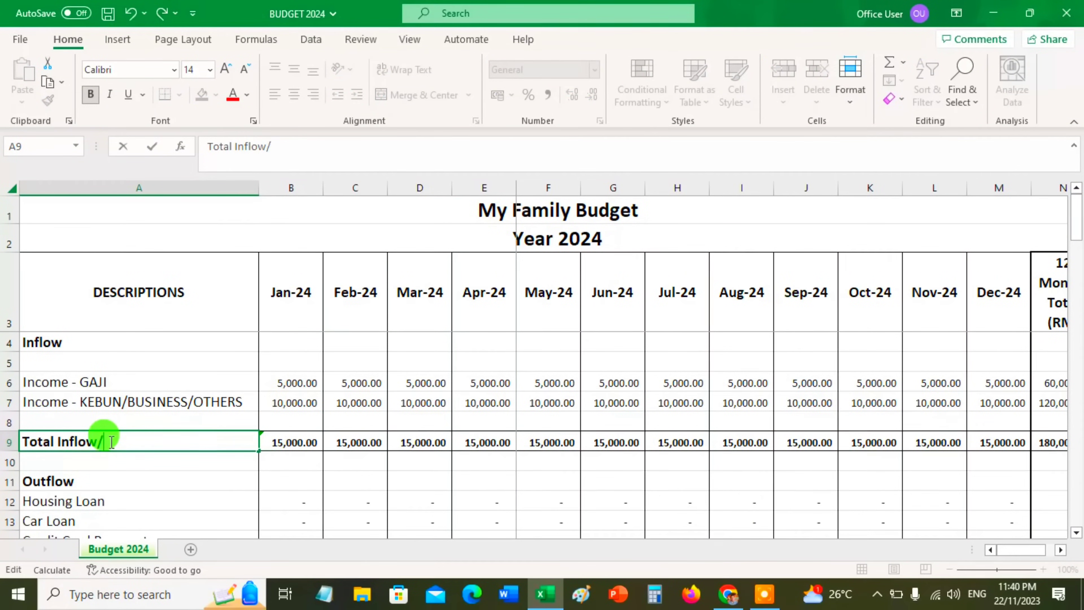
type("P")
key("BackSpace")
type("JUMLAH ")
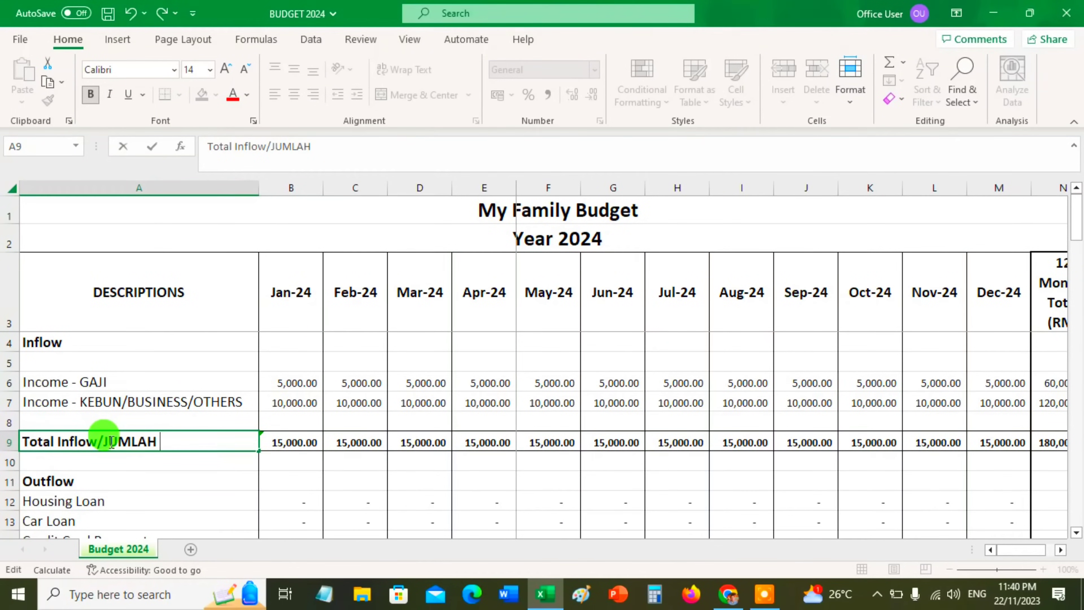
type("PENDAPATAN")
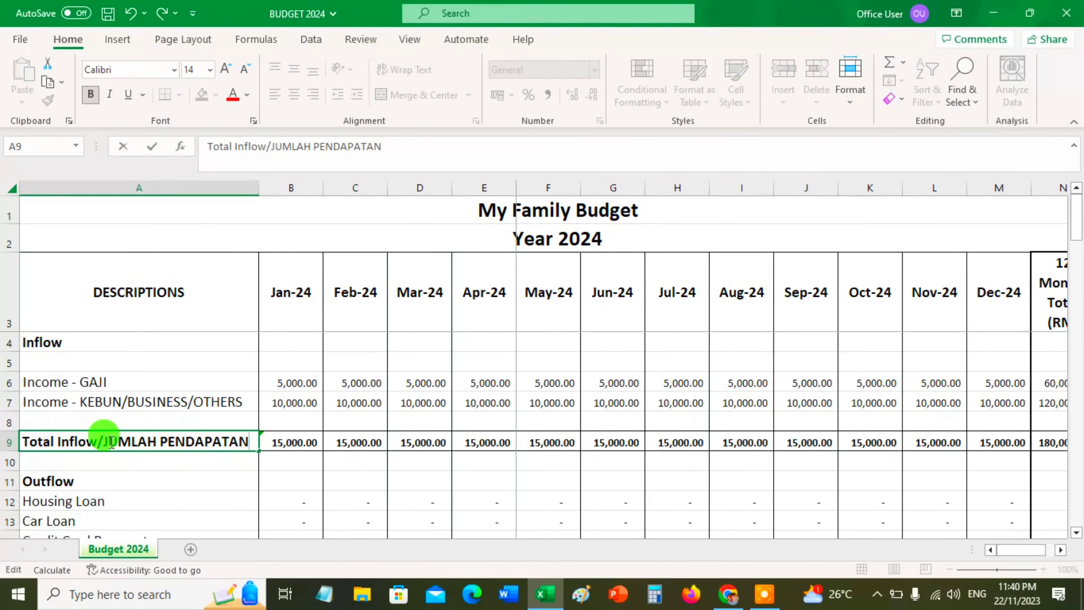
left_click(147, 498)
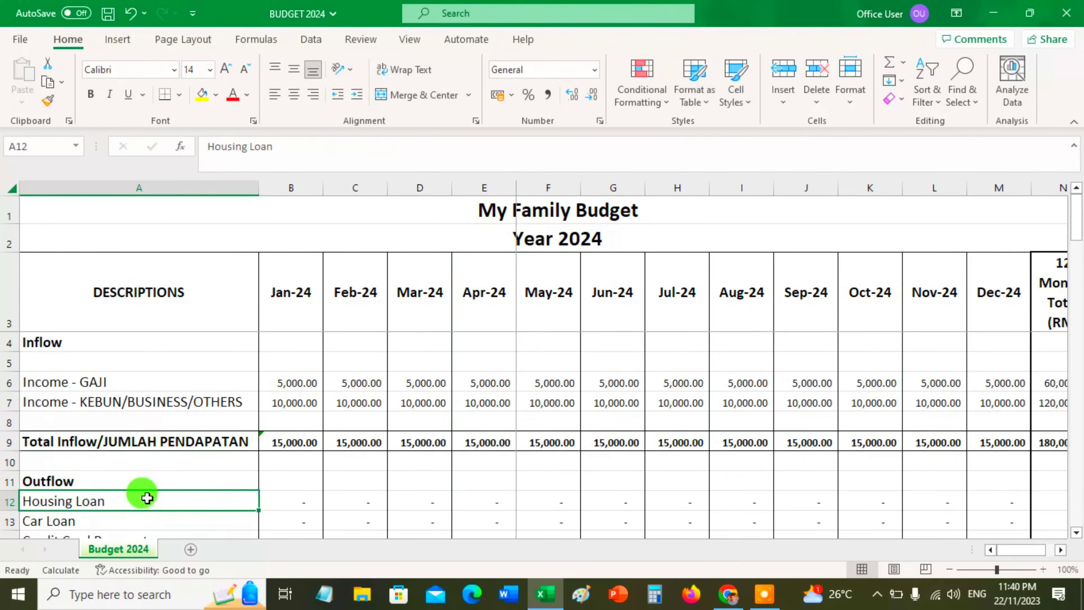
Enter the currency label "RM" in B4, under Jan-24 in the Inflow row
left_click(307, 342)
type("rm")
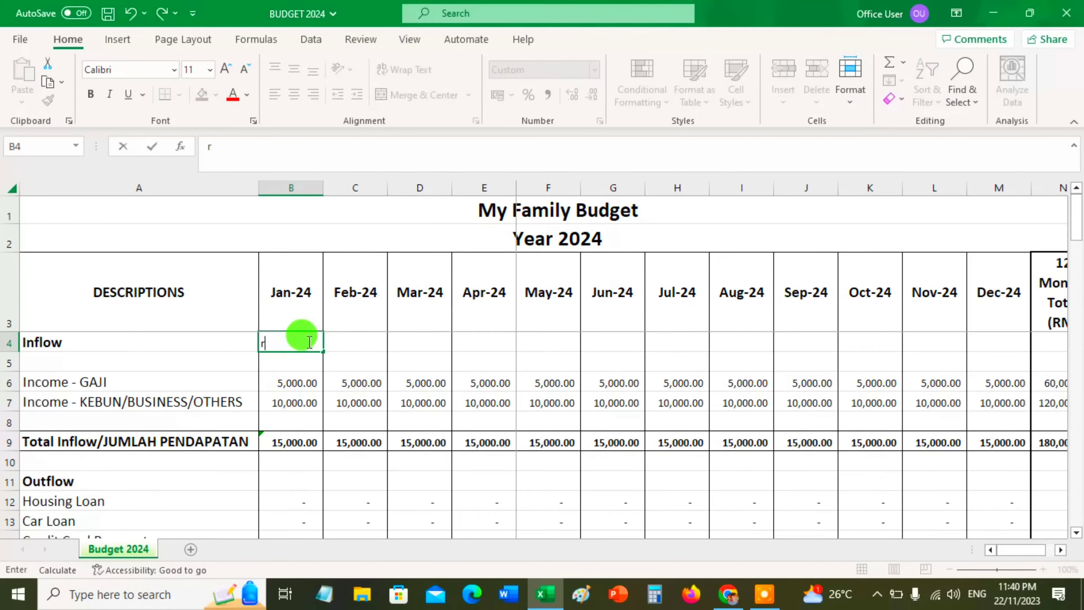
key("BackSpace")
key("BackSpace")
type("RM")
key("Return")
Centre the RM label in B4 horizontally and vertically, and fill it across the row through Dec-24
left_click(308, 341)
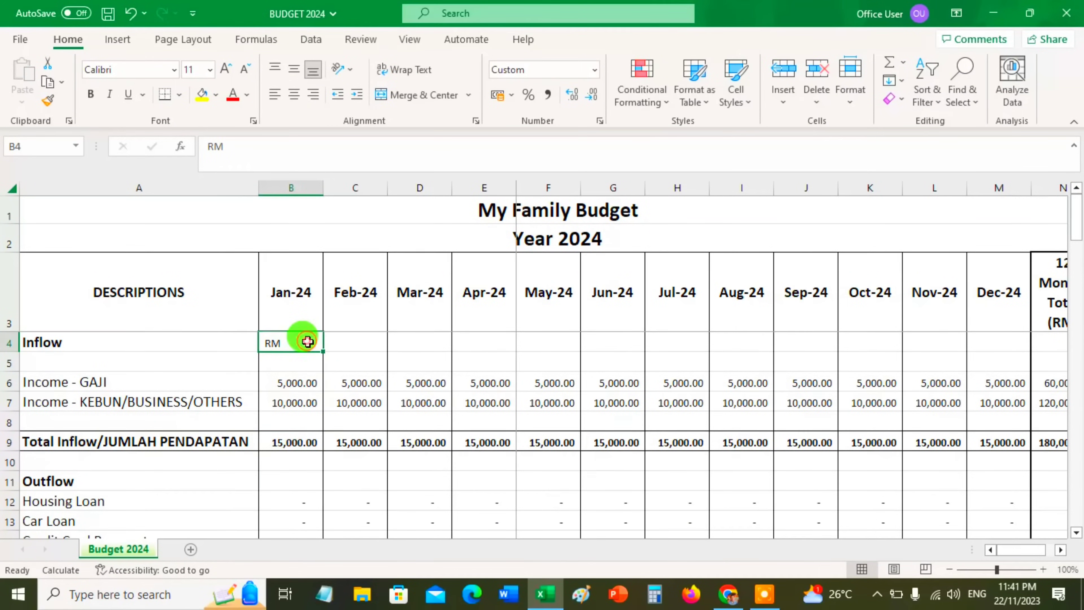
left_click(292, 95)
left_click(294, 69)
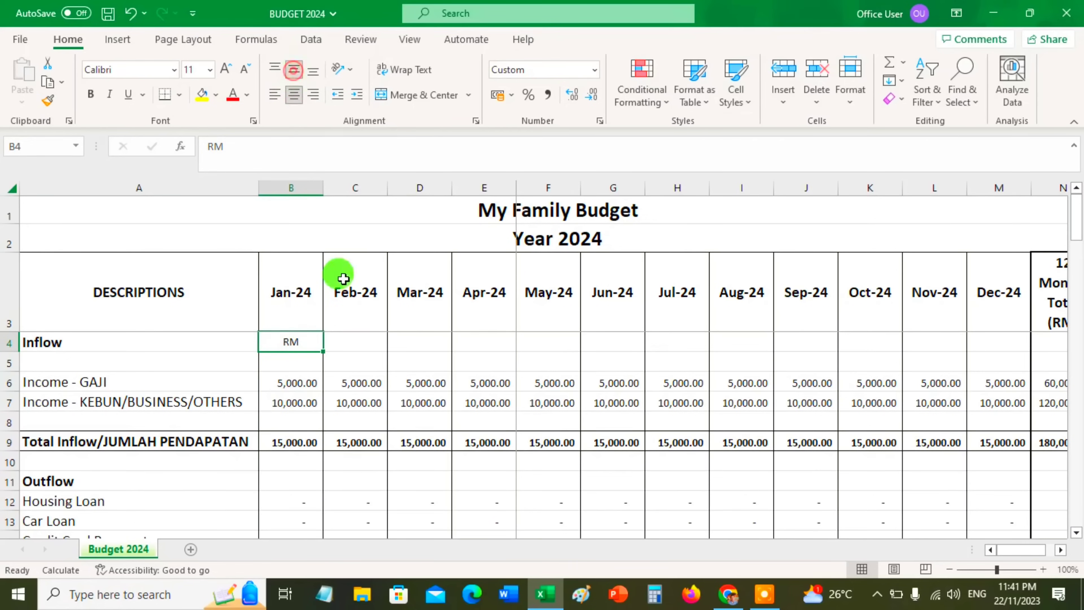
left_click_drag(322, 351, 1019, 351)
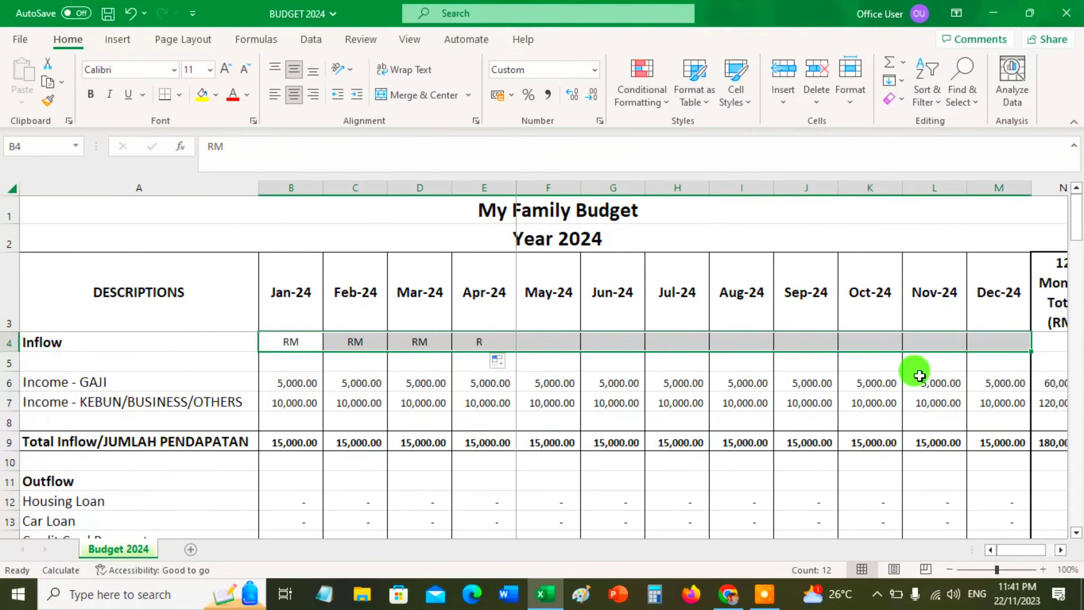
left_click(918, 376)
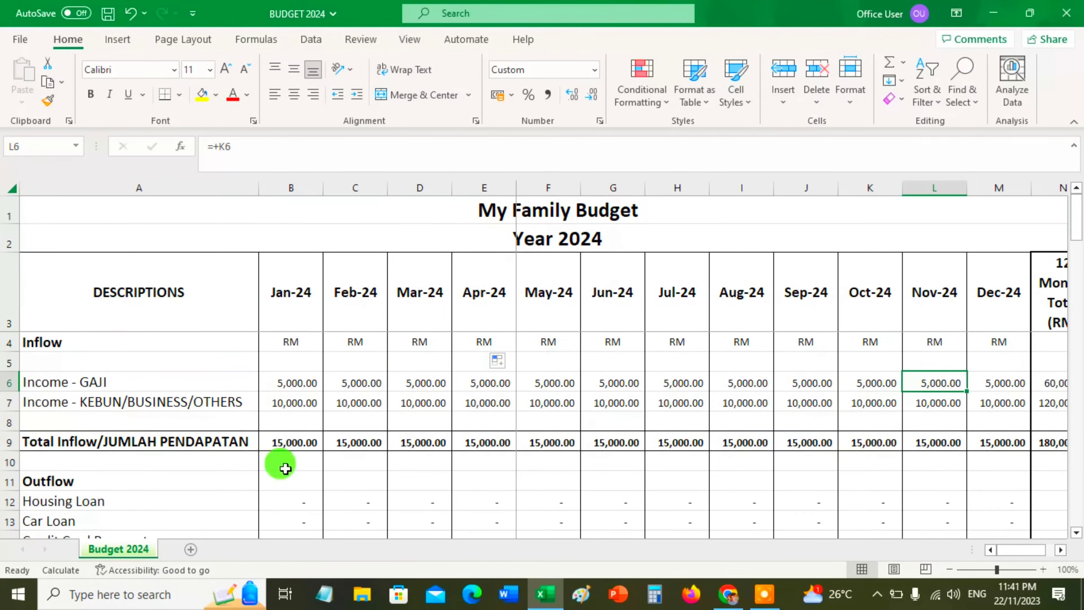
Set the January Housing Loan amount in the Outflow section to 2500
left_click(285, 495)
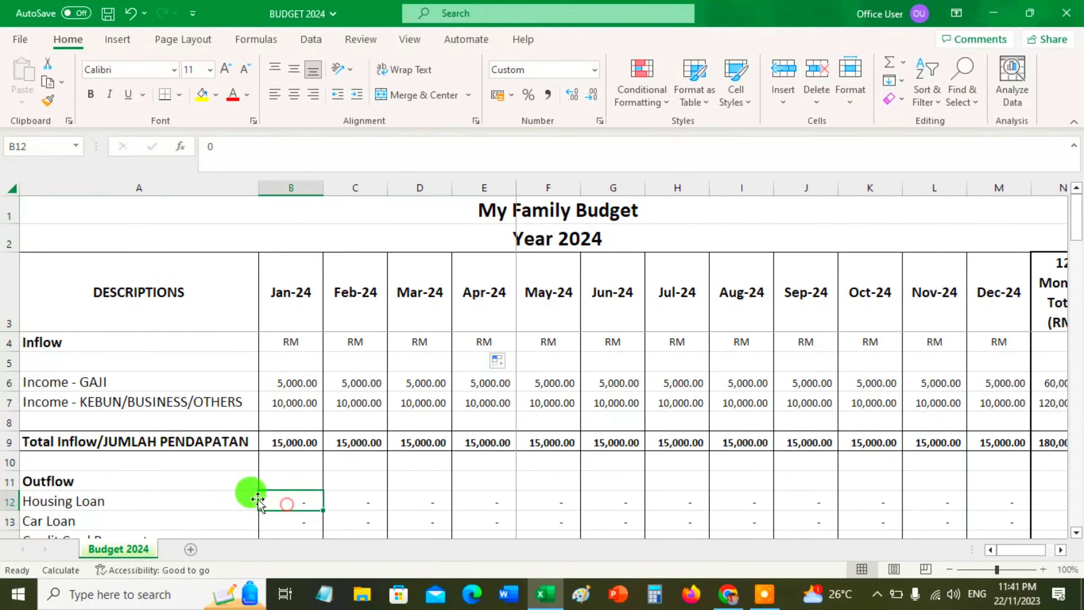
left_click(81, 474)
scroll(92, 493, "down", 1)
scroll(92, 493, "down", 1)
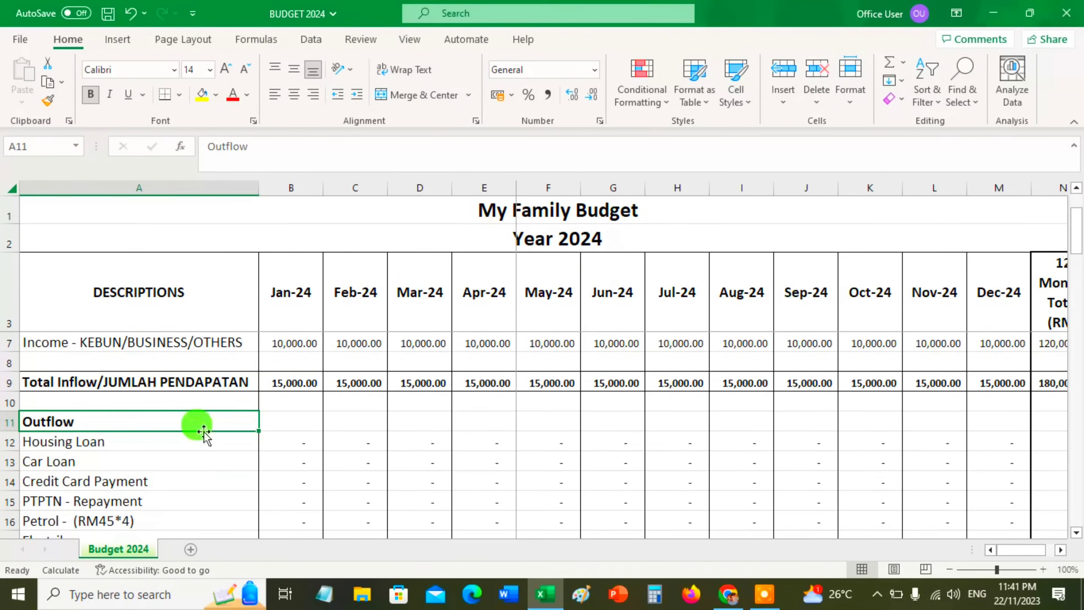
left_click(292, 436)
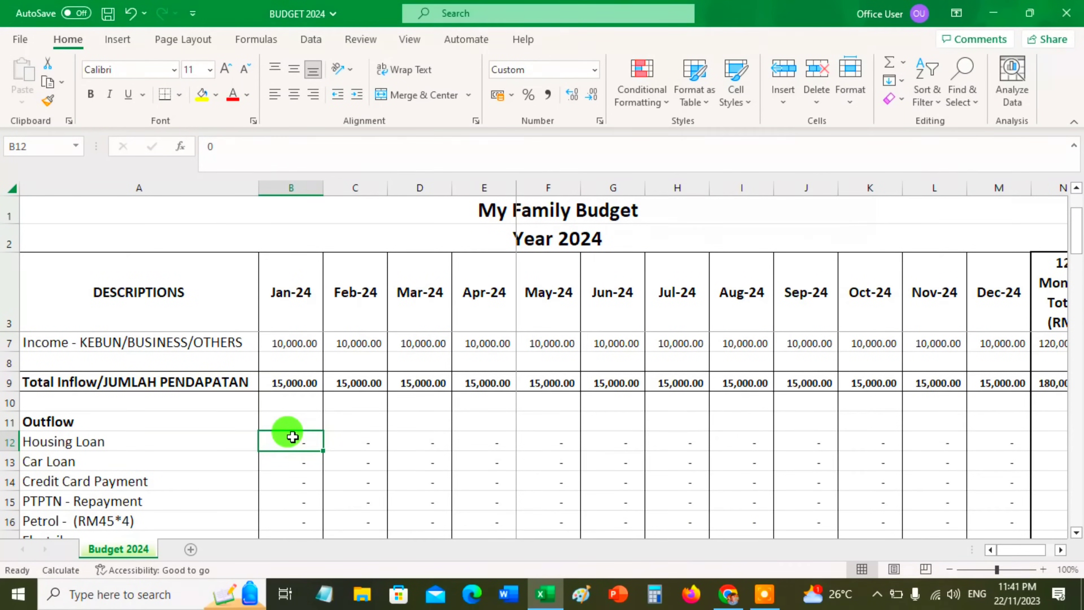
type("25000")
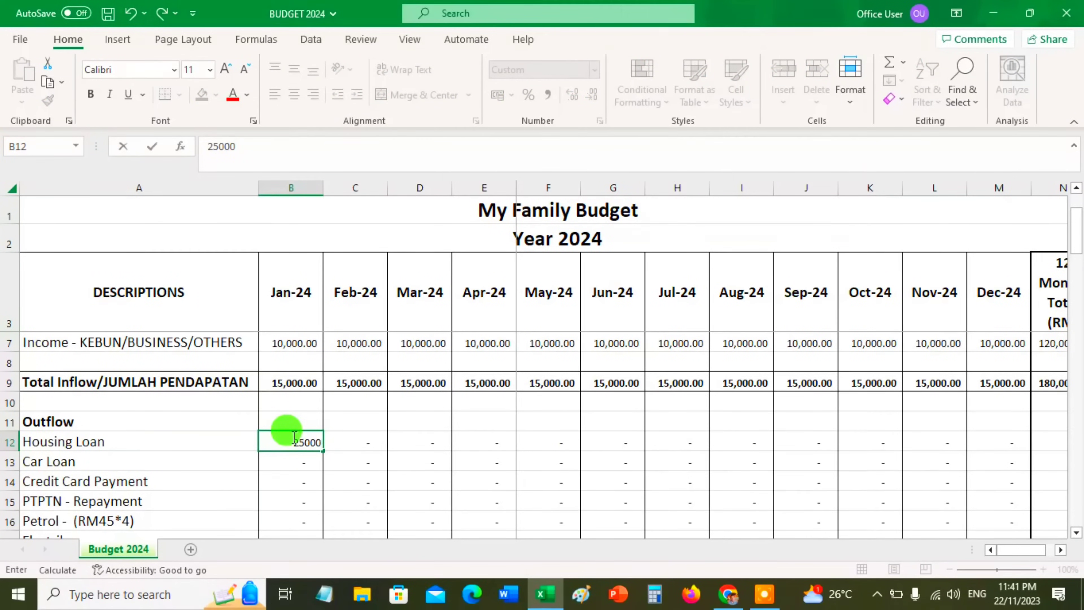
key("BackSpace")
key("Return")
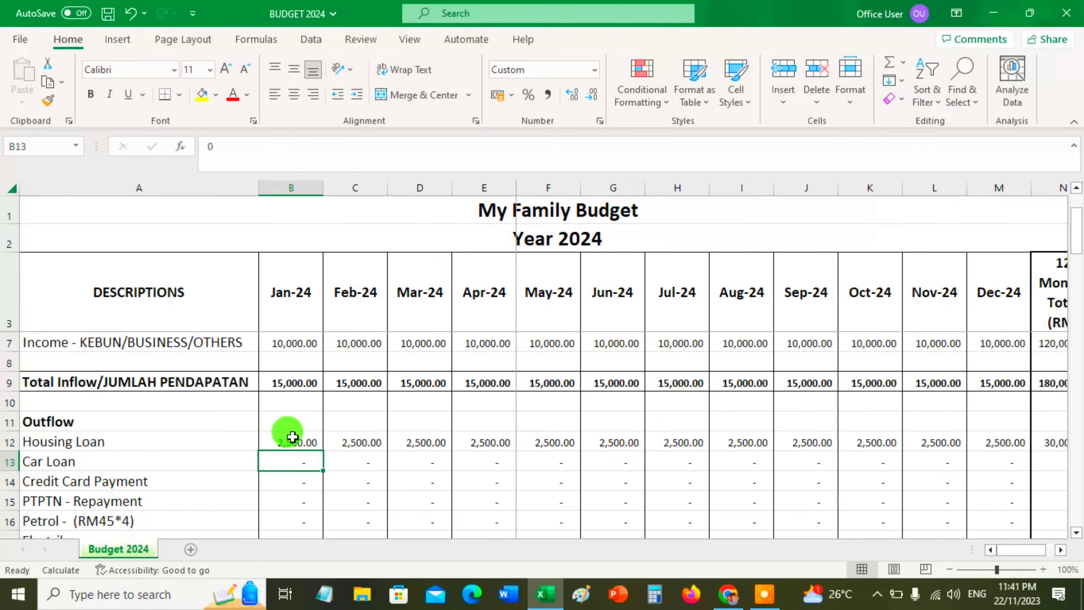
Change the January Housing Loan amount to 10000
left_click(291, 436)
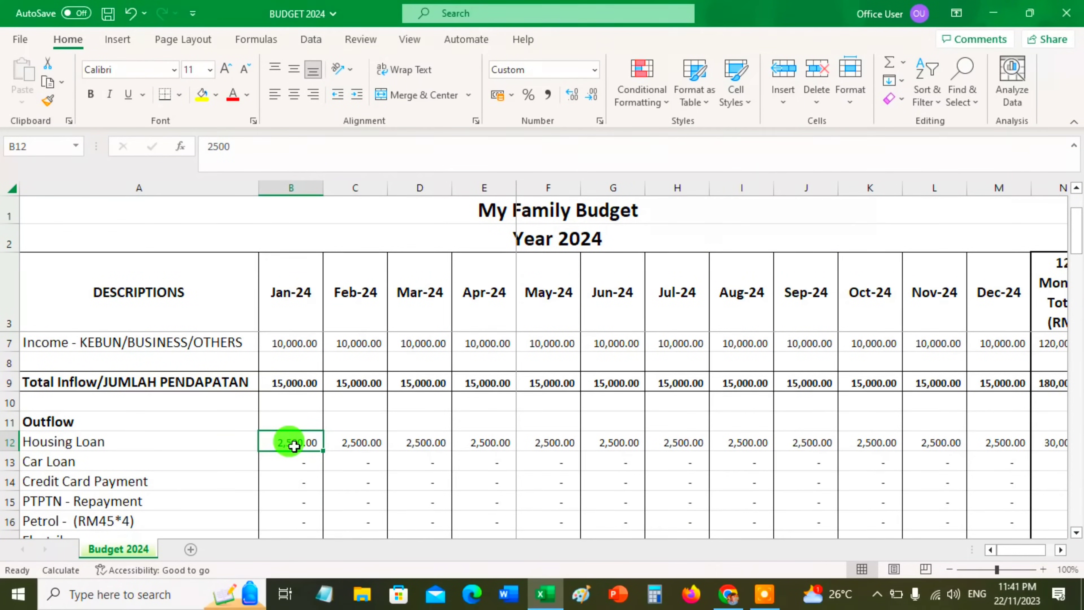
key("BackSpace")
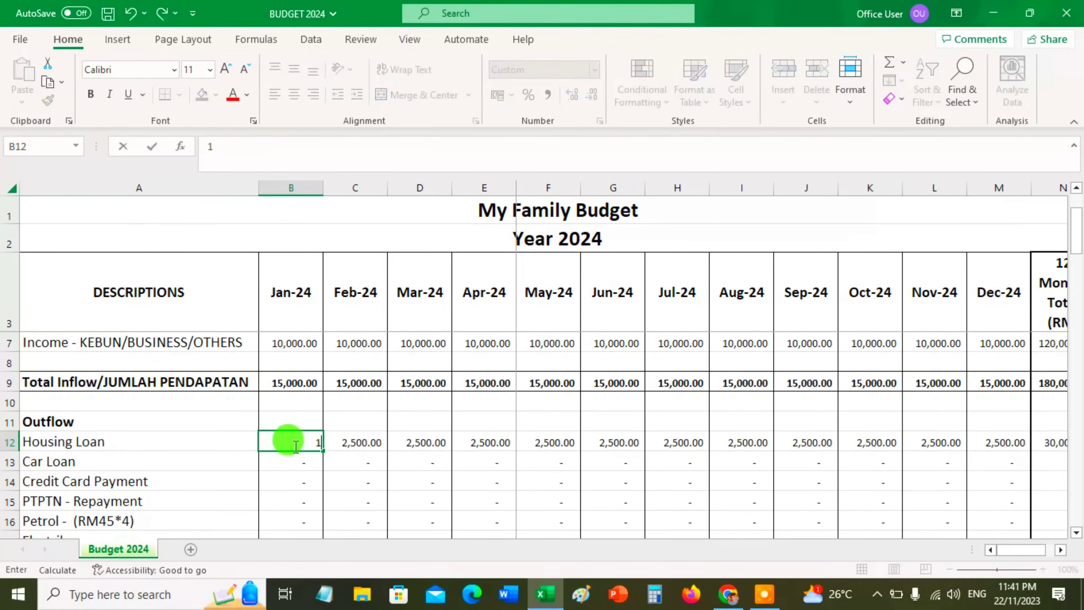
type("10,000.")
key("Return")
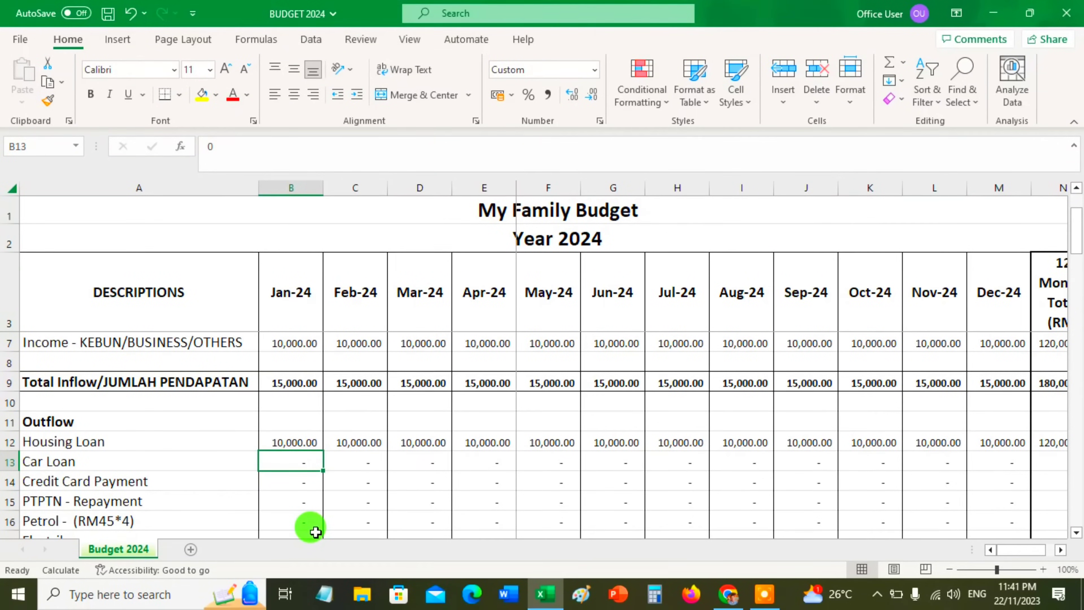
Set the January Car Loan amount to 3000
type("3000.")
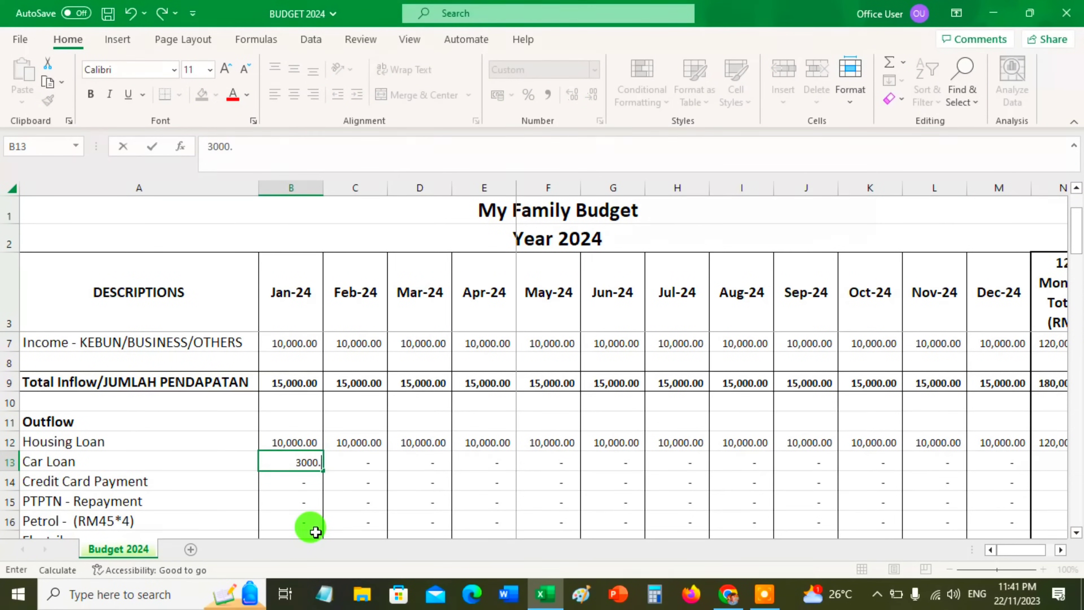
key("Return")
key("Up")
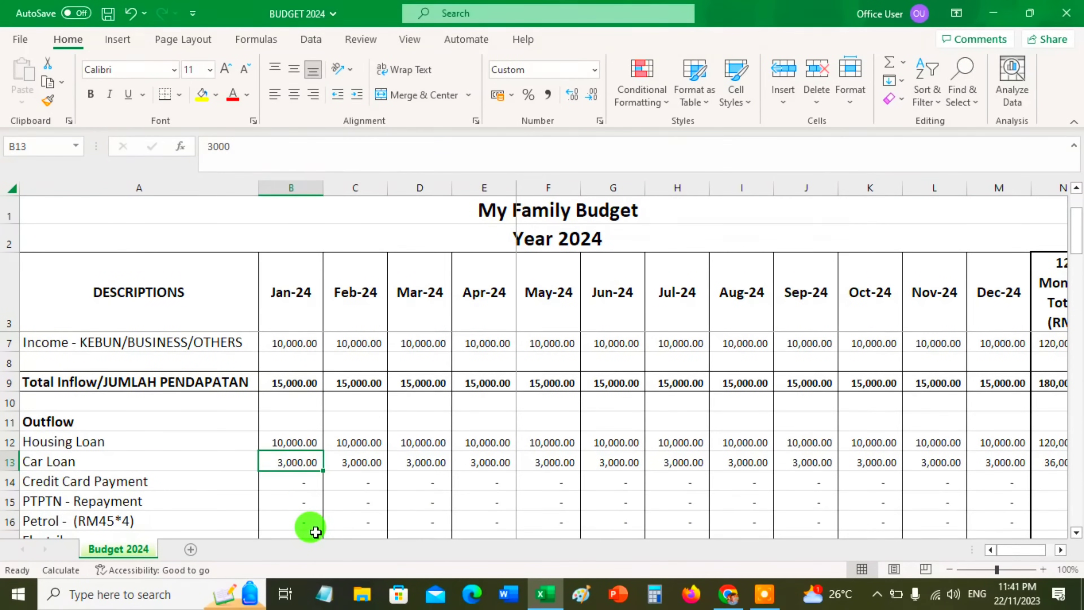
Check the monthly formulas across the Car Loan row through December
key("Right")
key("Right")
key("Right")
key("Right")
key("Right")
key("Right")
key("Right")
key("Right")
key("Right")
key("Right")
key("Right")
key("Right")
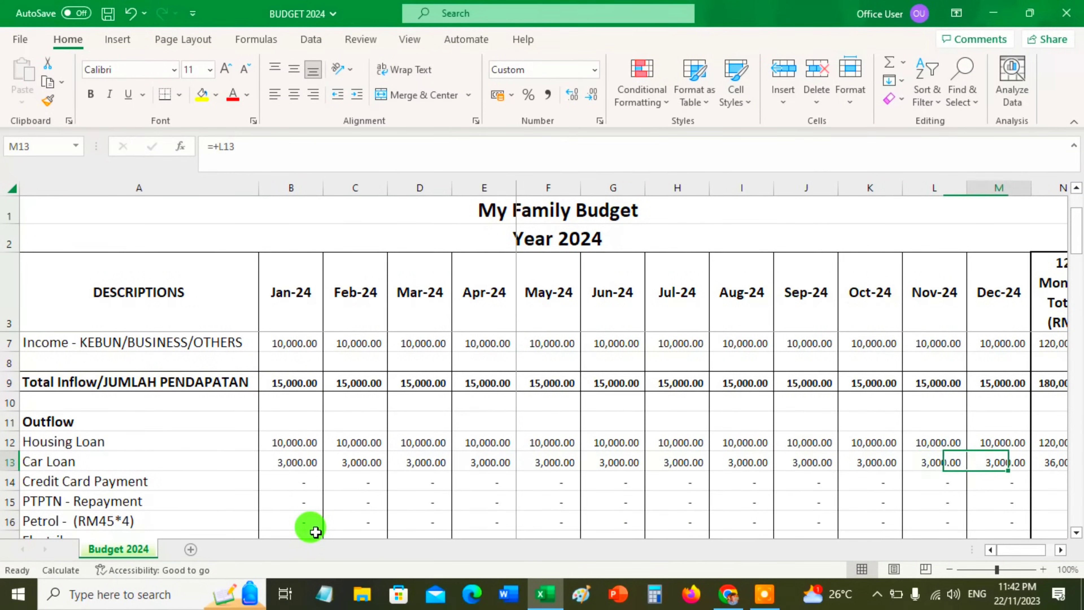
key("Left")
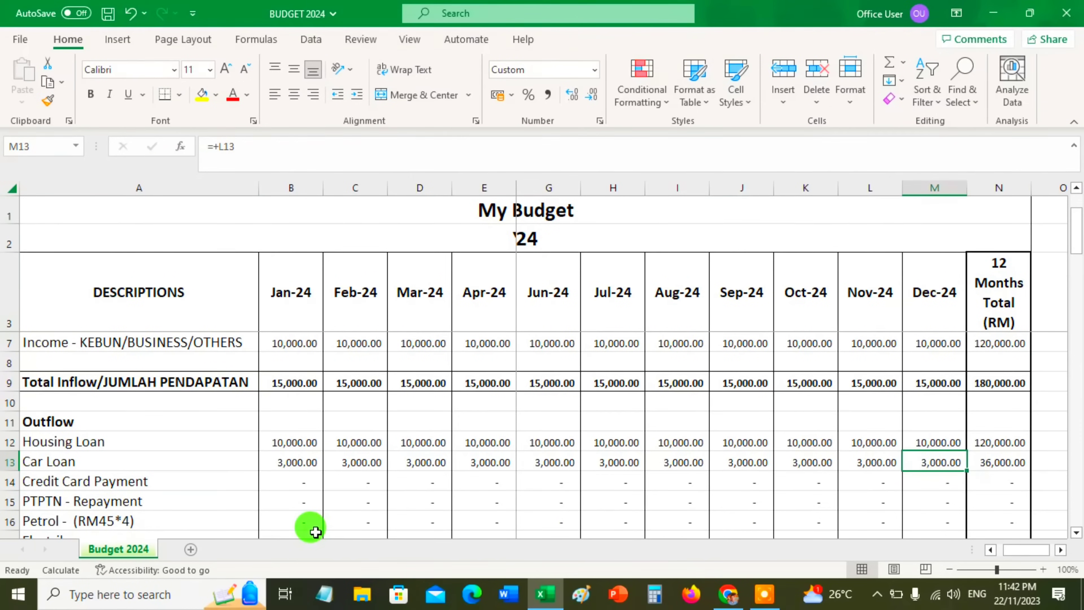
Check the 12-month total formula at the end of the Car Loan row
key("Right")
key("Left")
key("Right")
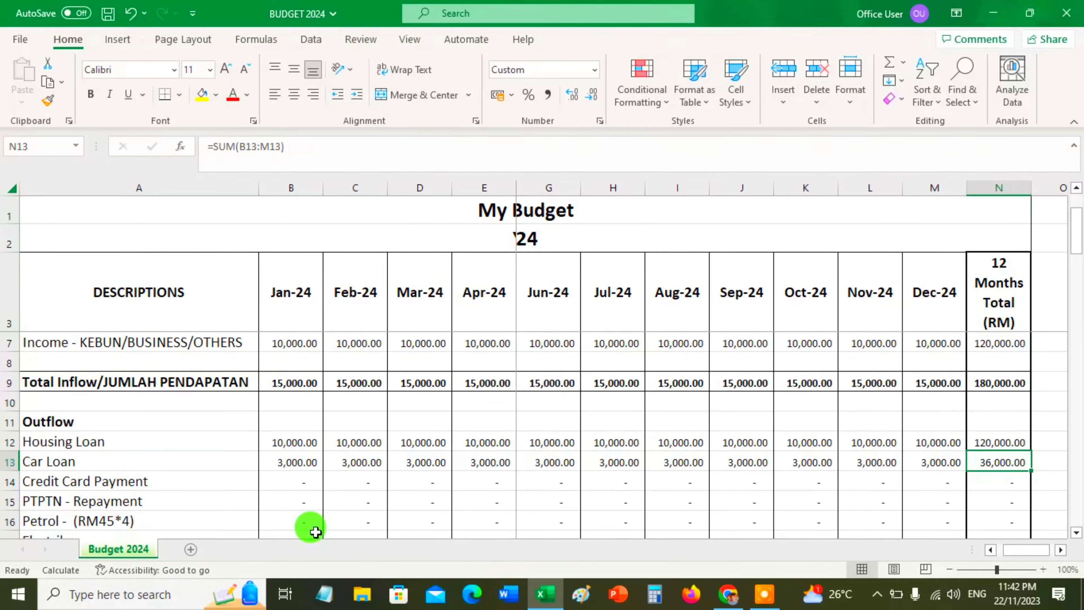
key("Left")
key("Left")
key("Left")
key("Left")
key("Left")
key("Left")
key("Left")
key("Left")
key("Left")
key("Left")
key("Left")
key("Left")
key("Left")
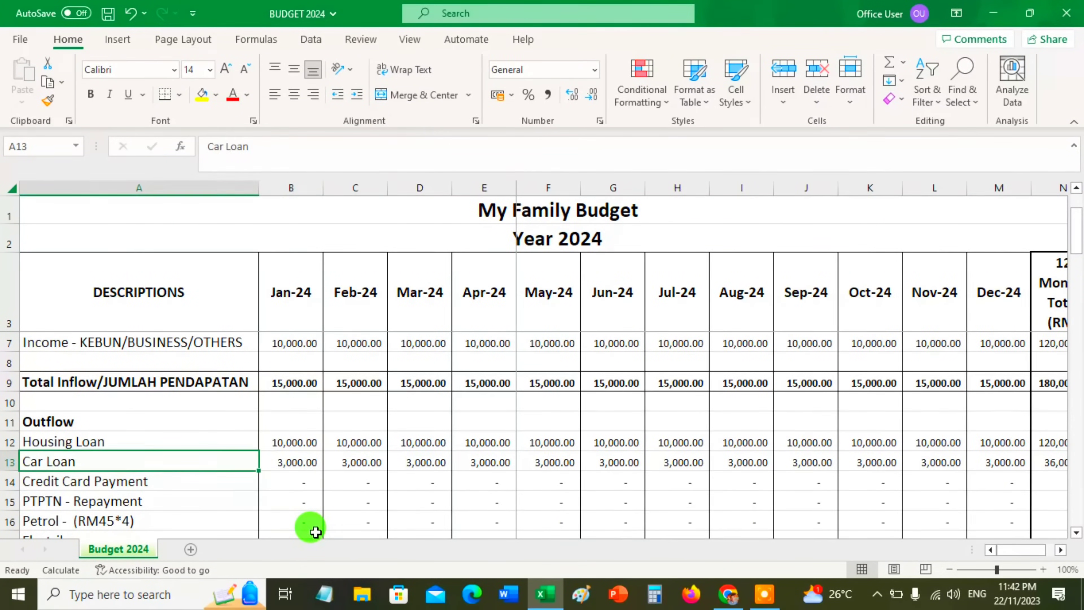
key("Right")
key("Left")
key("Right")
Set the January Credit Card Payment amount in the Outflow section to 500
key("Down")
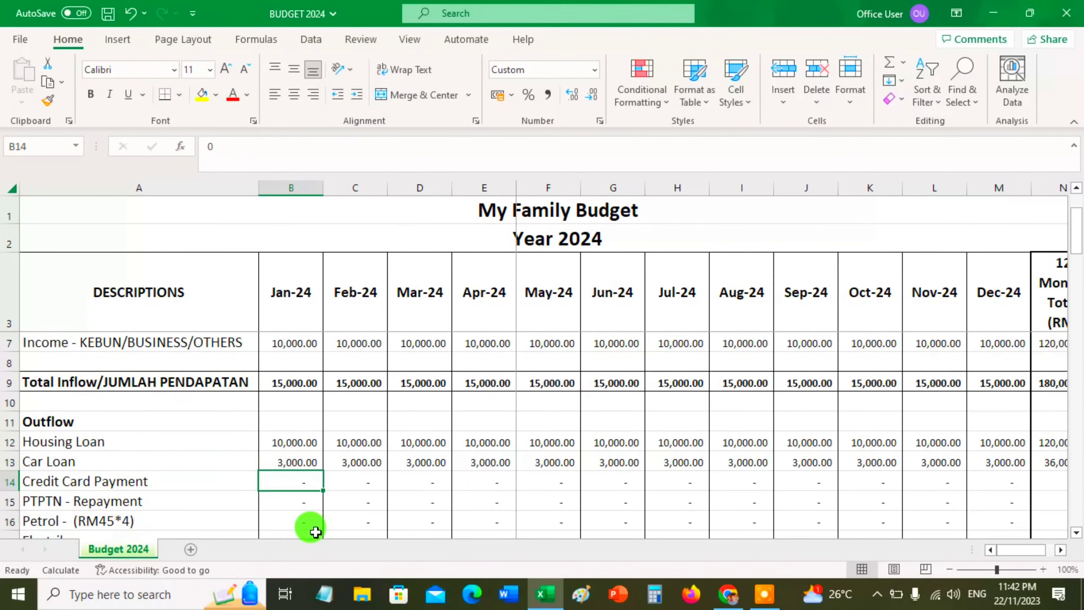
type("500")
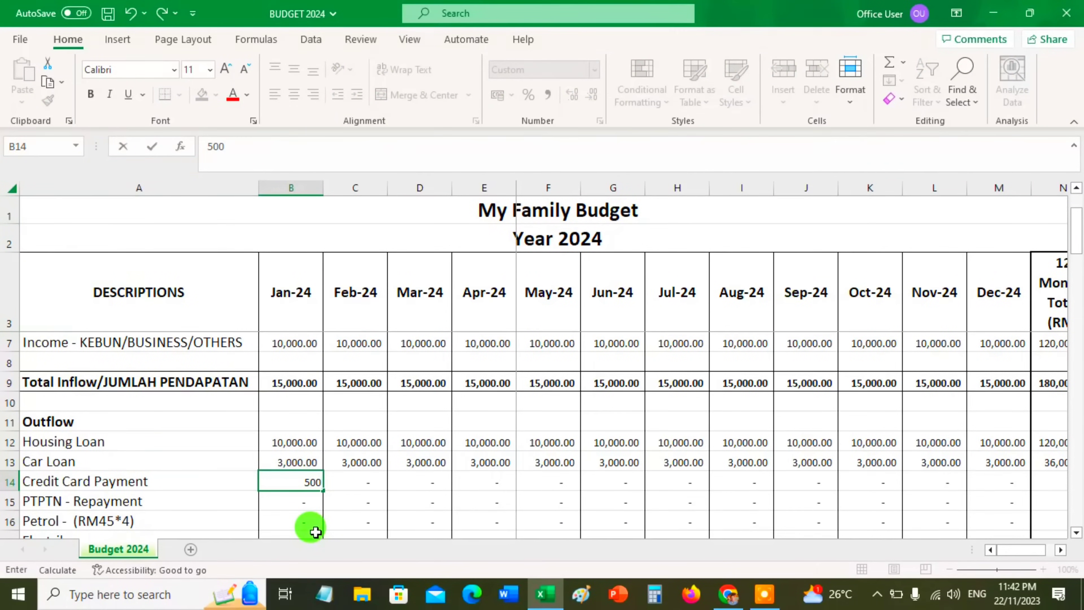
key("Return")
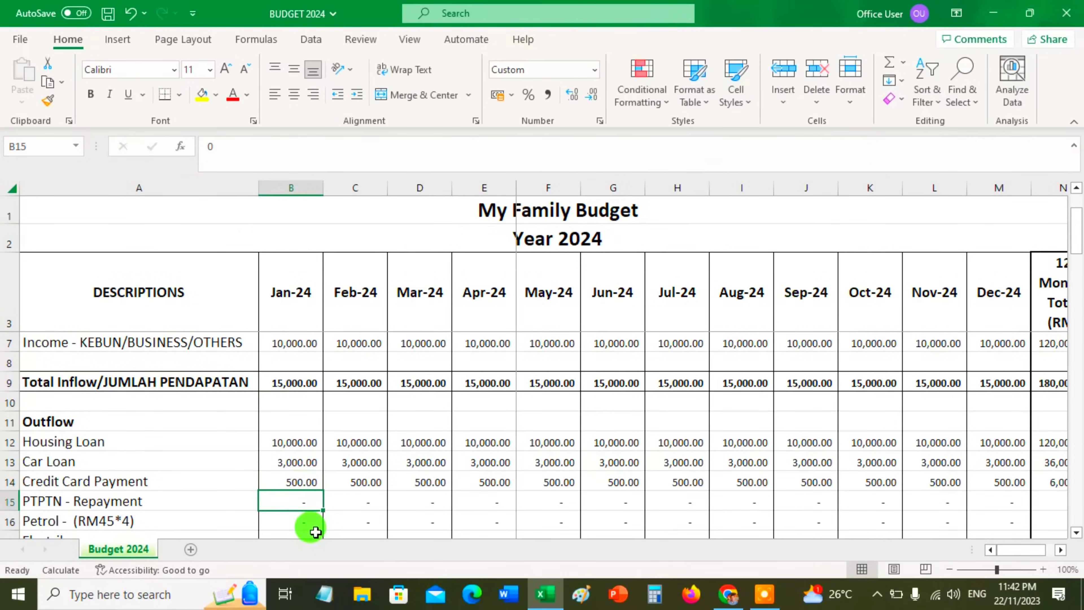
key("Up")
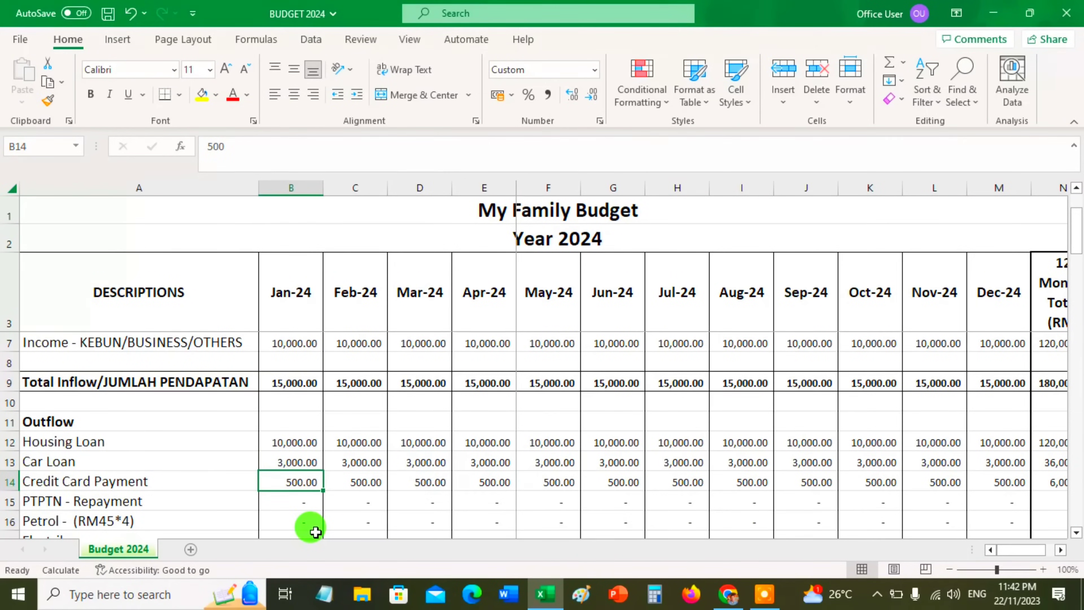
key("Right")
key("Left")
Change the January Credit Card Payment amount to 100
type("100")
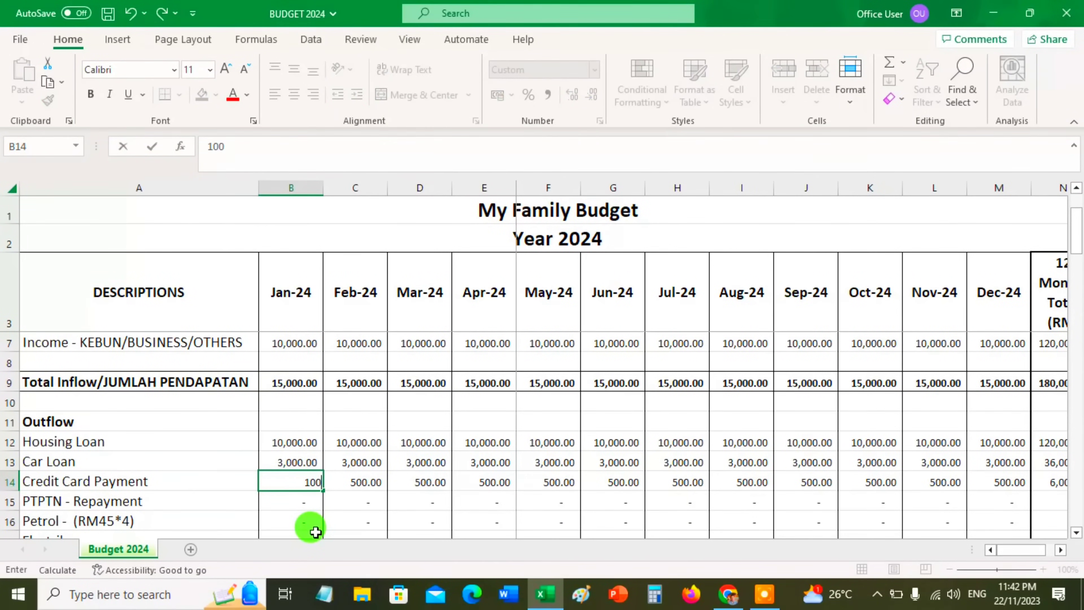
key("Return")
key("Up")
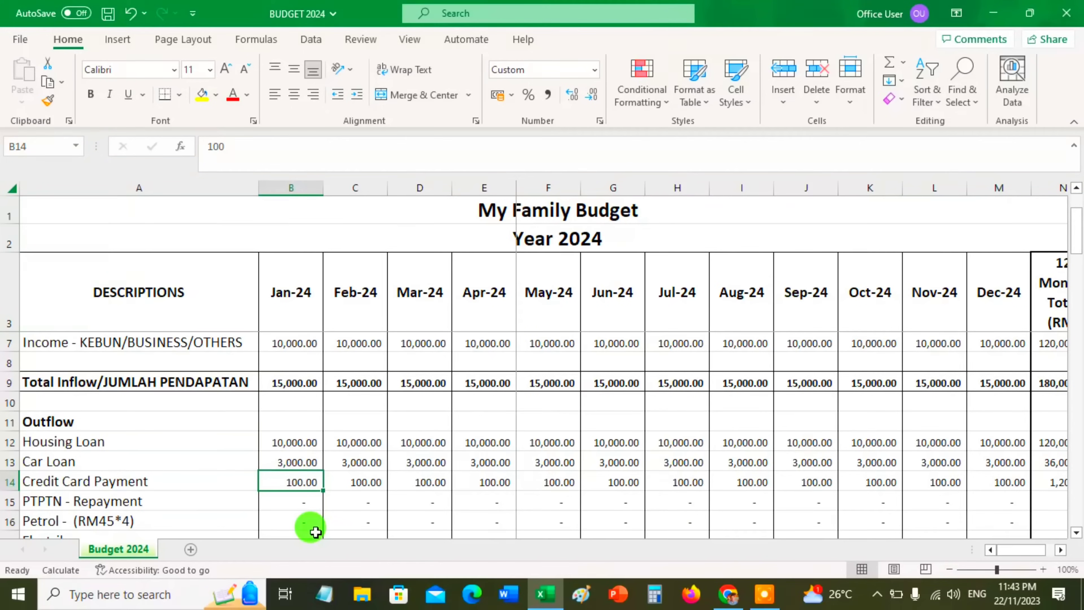
Change the January Credit Card Payment amount back to 500
type("5000")
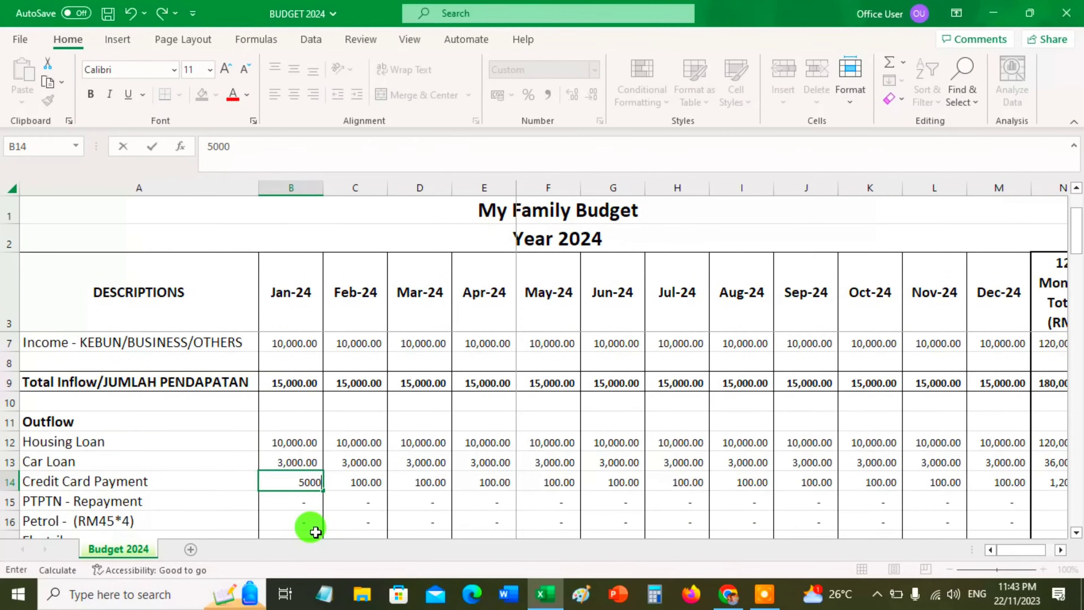
key("BackSpace")
key("Return")
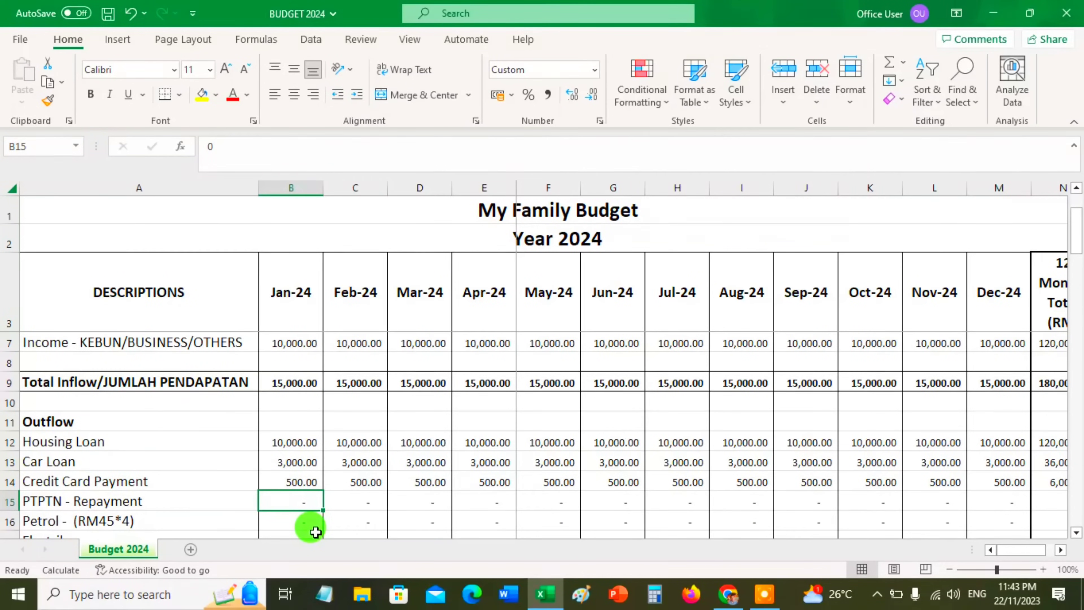
Set the January PTPTN - Repayment amount in the Outflow section to 350
type("350")
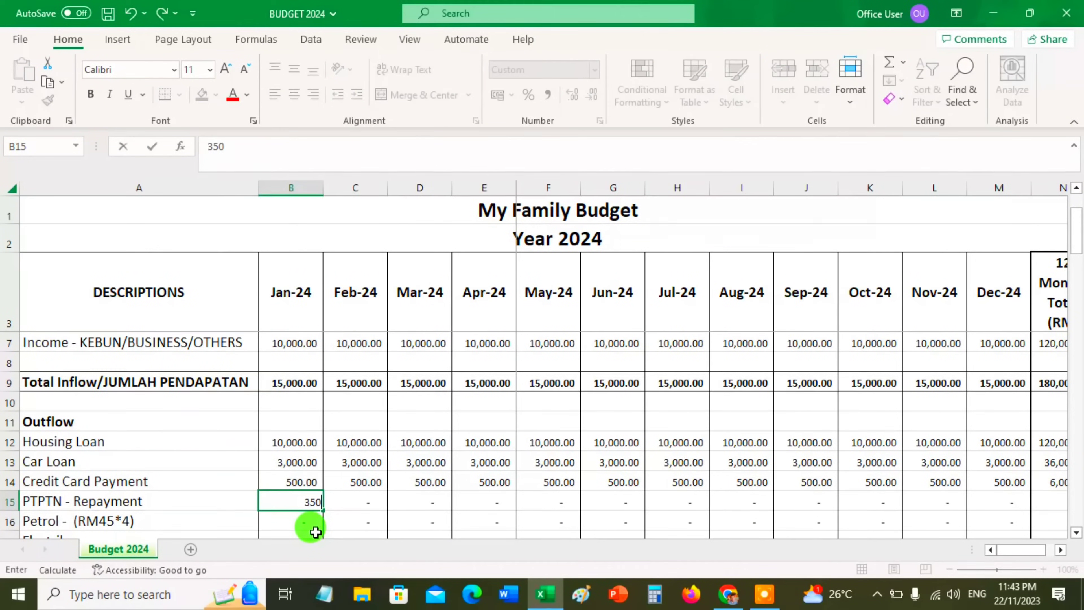
key("Return")
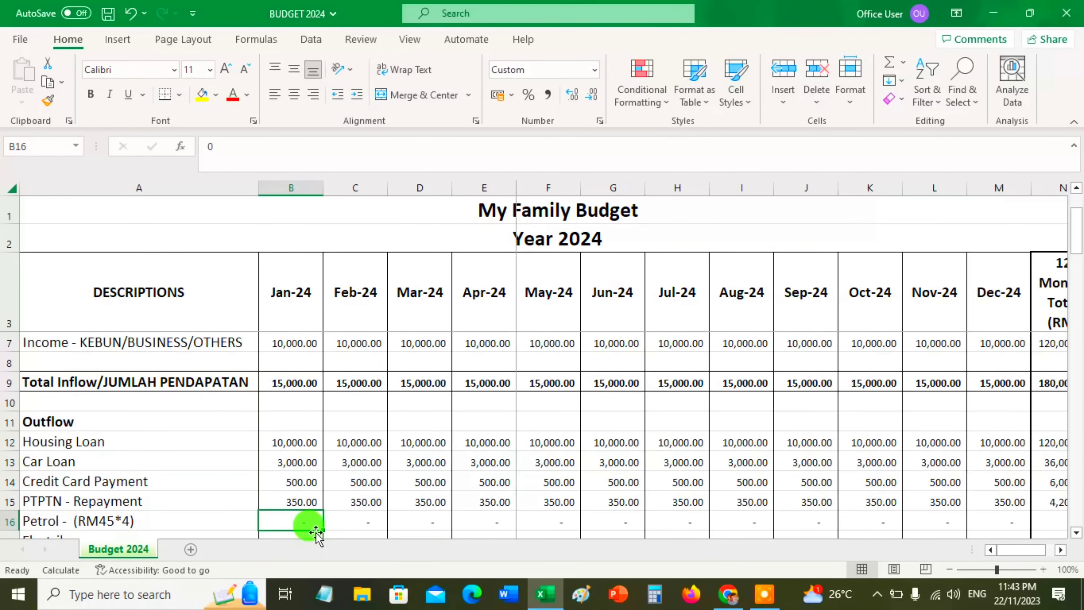
key("Up")
Enter the January Petrol amount as the formula 45*4 in the Outflow section
key("Down")
type("+")
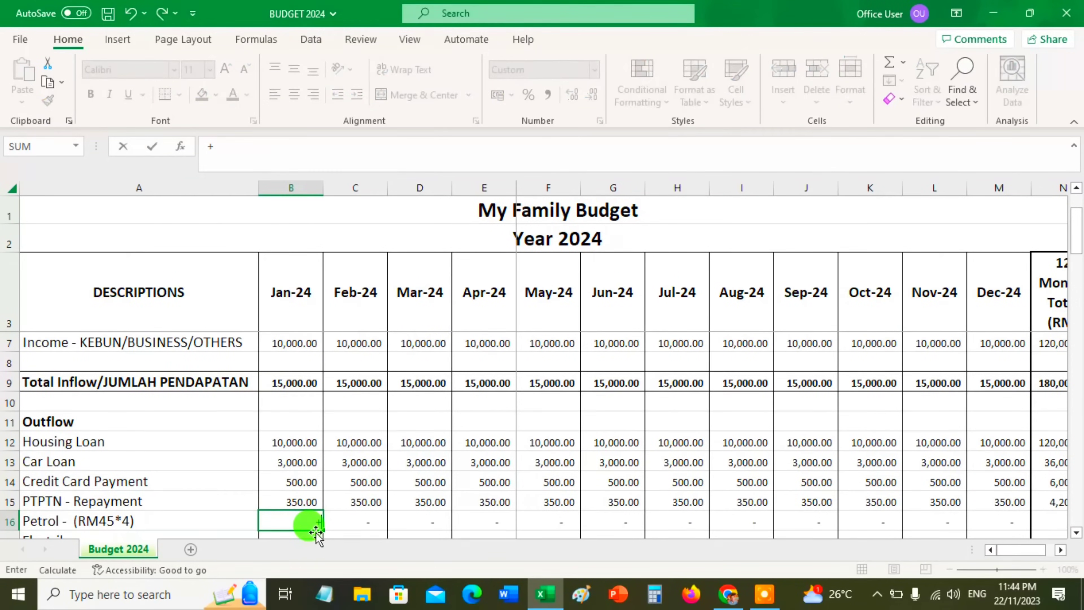
type("45*4")
key("Return")
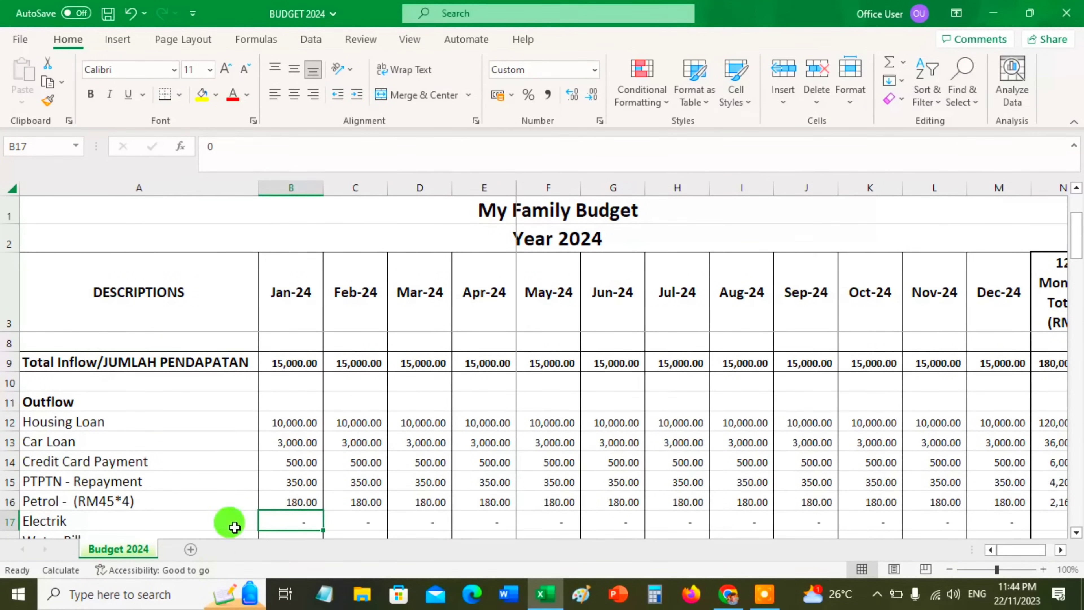
left_click(292, 501)
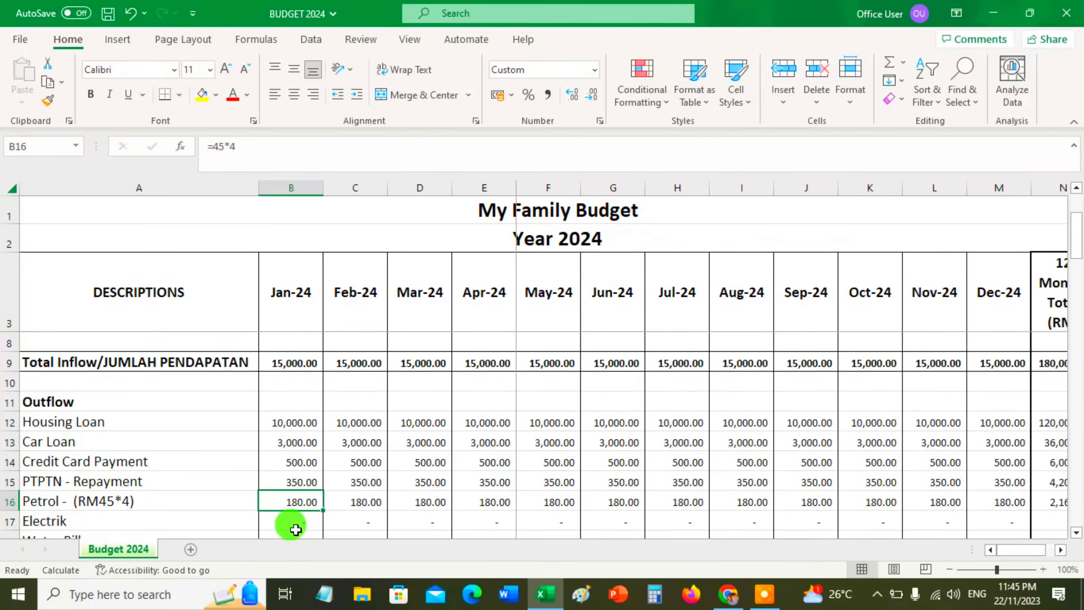
Set the January Electrik amount in the Outflow section to 200
left_click(295, 527)
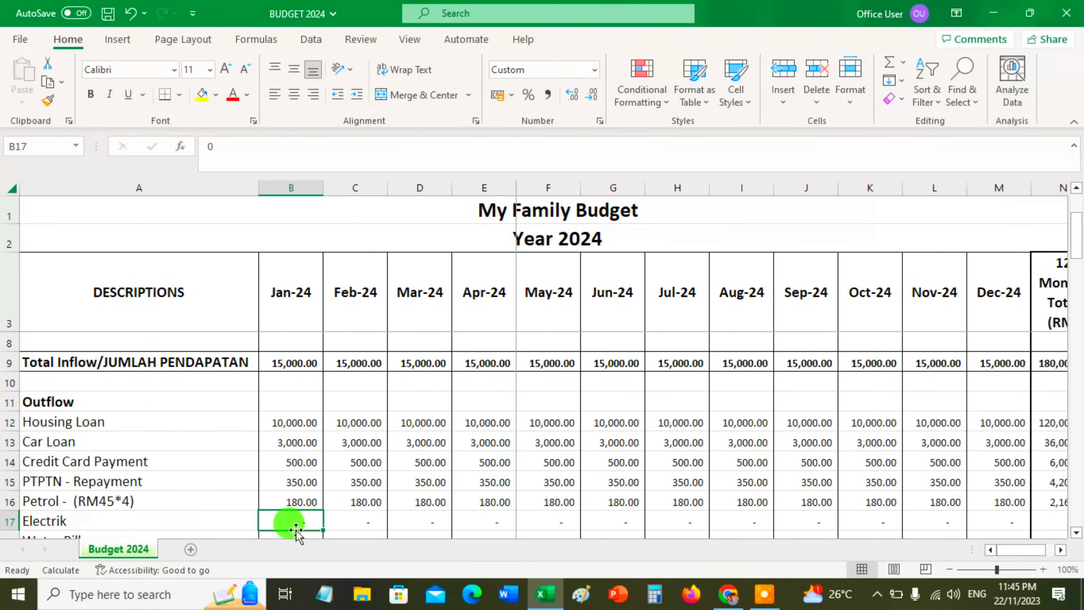
scroll(296, 530, "down", 1)
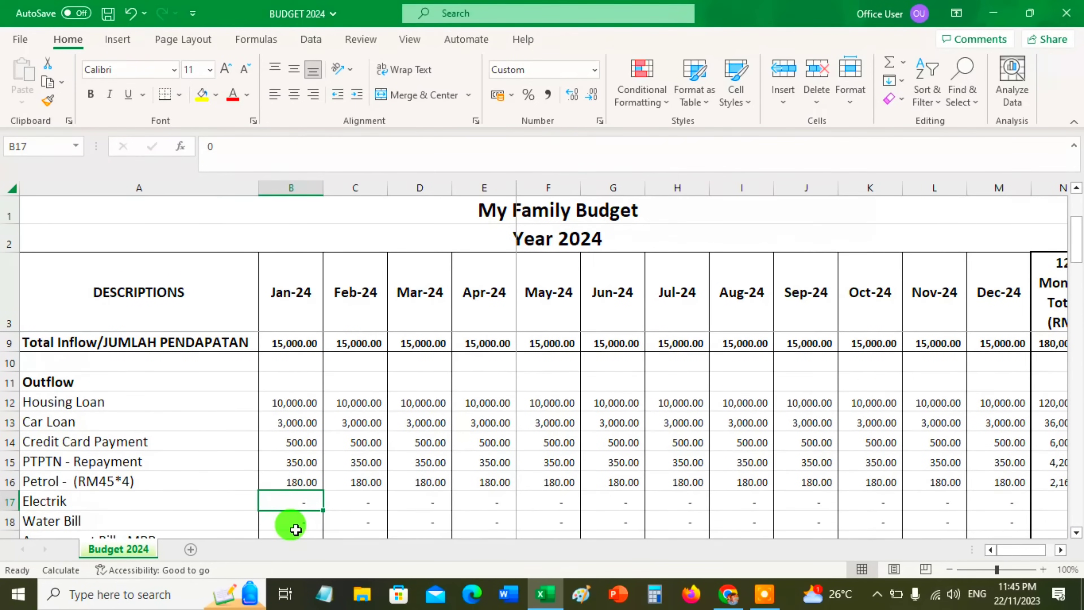
type("200")
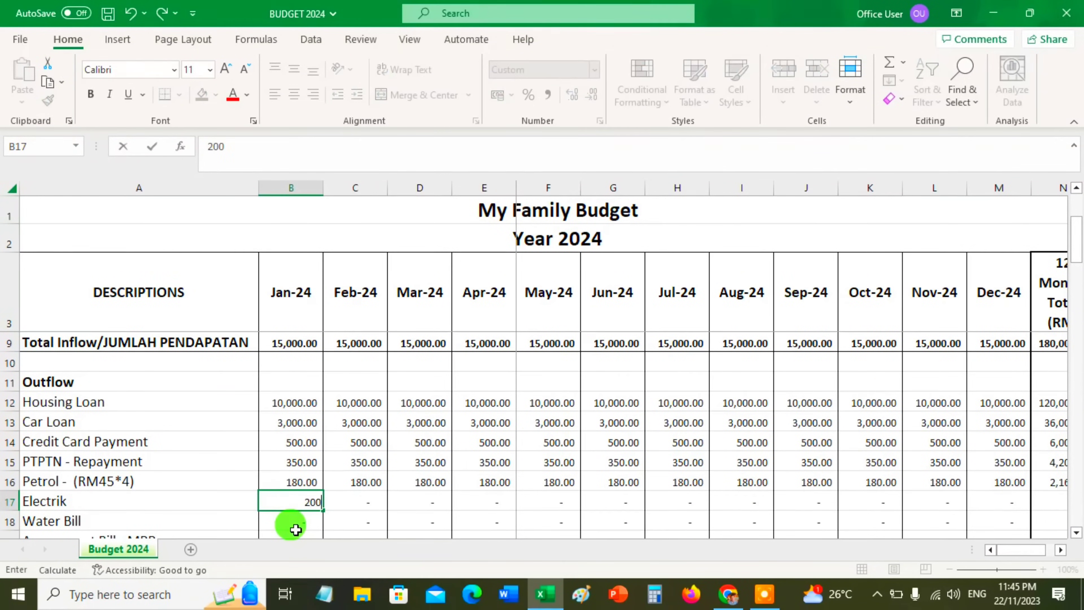
key("Return")
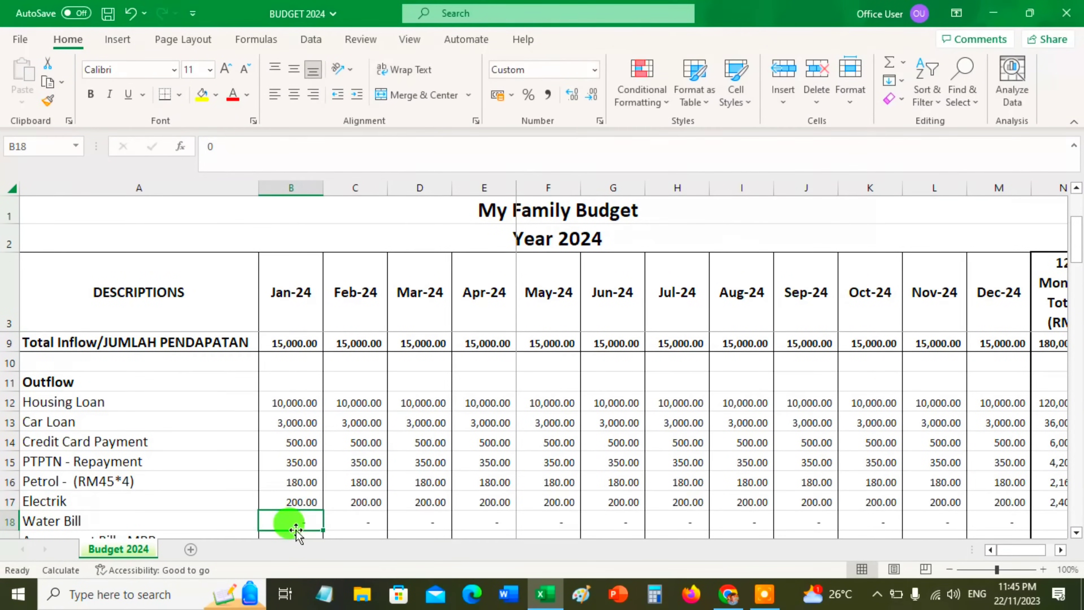
key("Down")
key("Up")
key("Up")
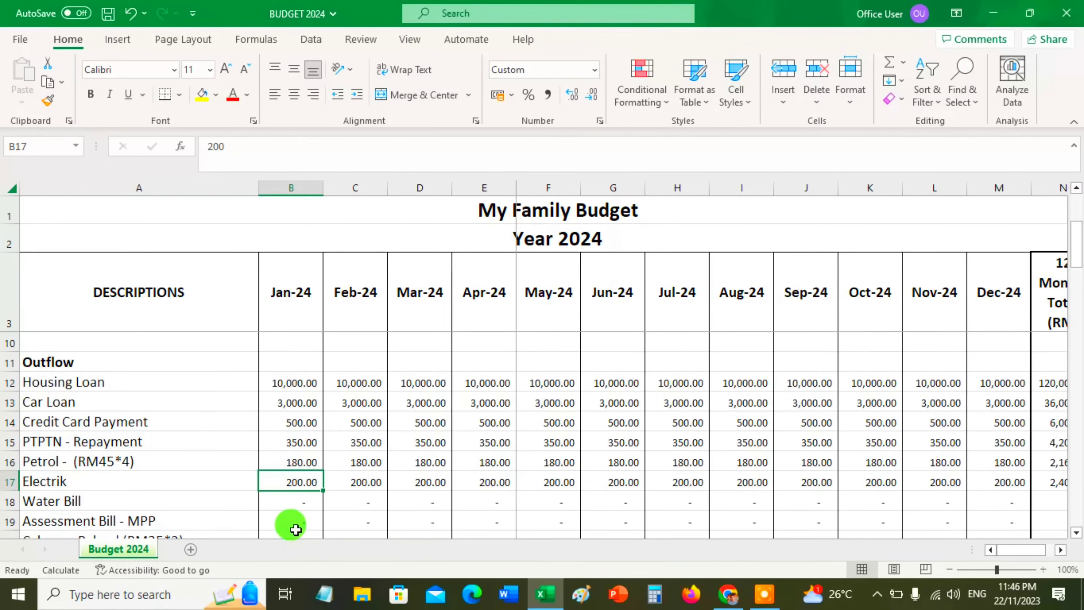
Set the January Water Bill amount in the Outflow section to 50
key("Down")
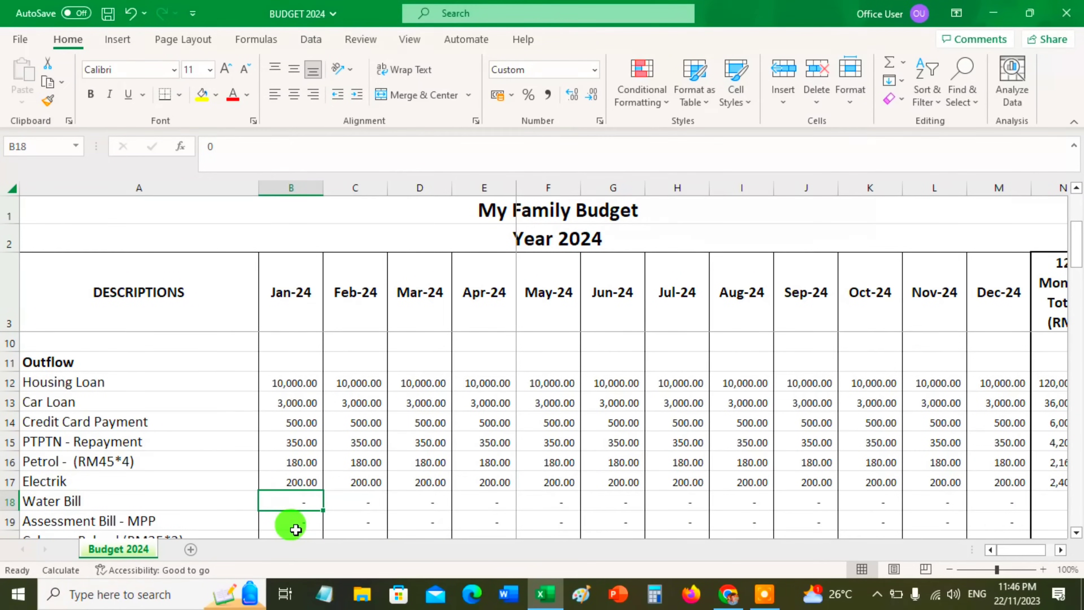
type("50")
key("Return")
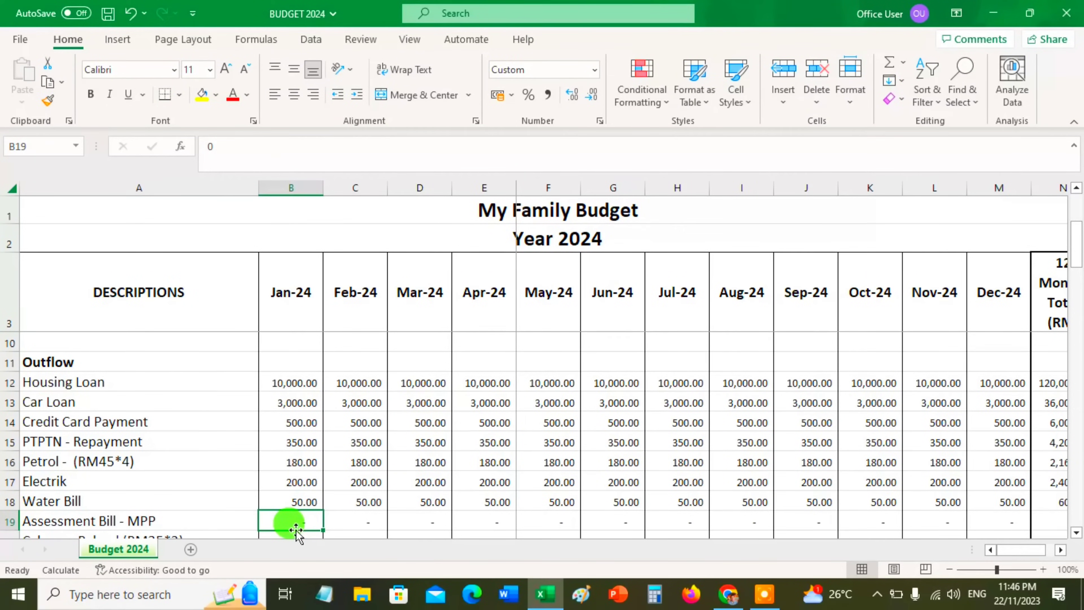
Set the January Assessment Bill - MPP amount in the Outflow section to 300
scroll(310, 491, "down", 1)
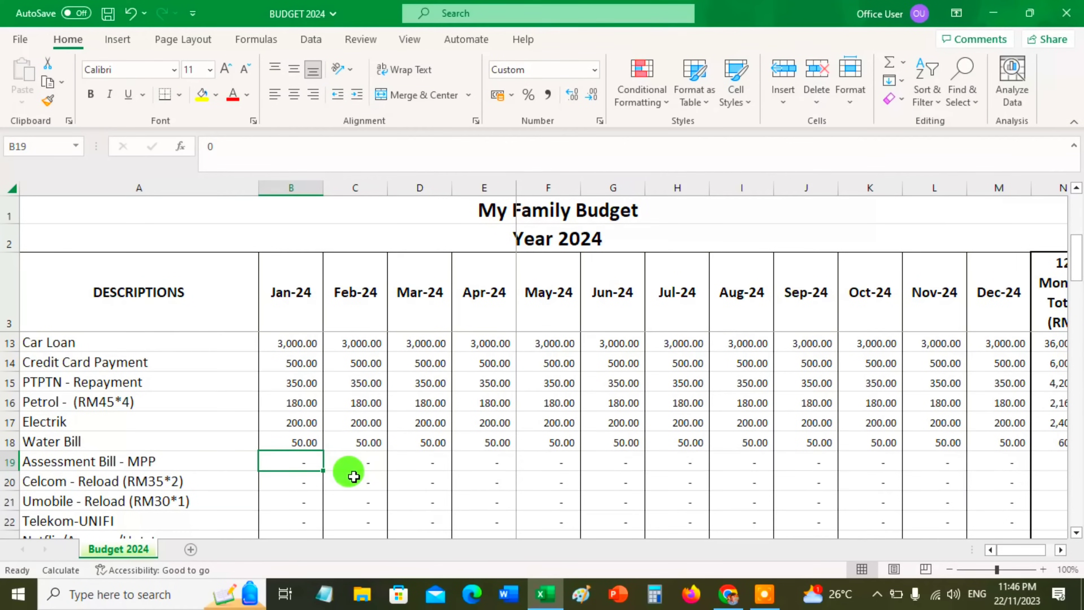
type("300")
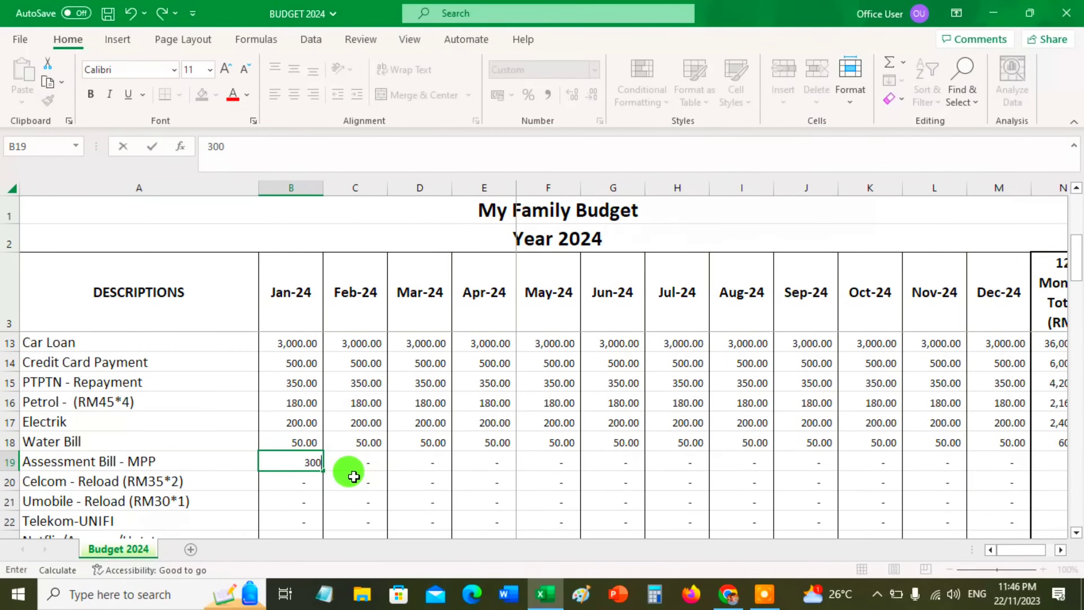
key("Return")
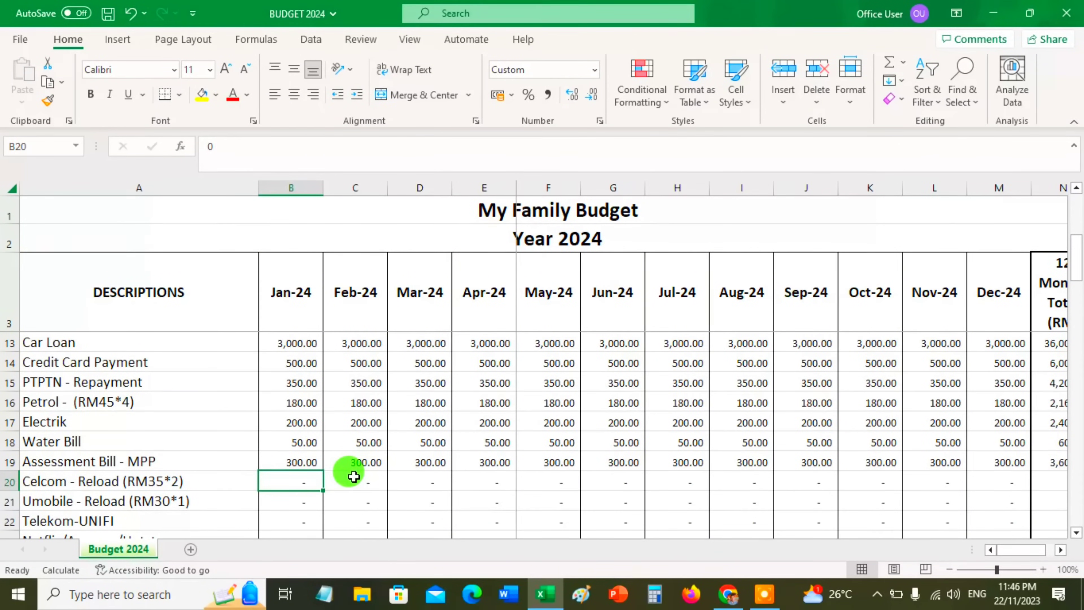
key("Up")
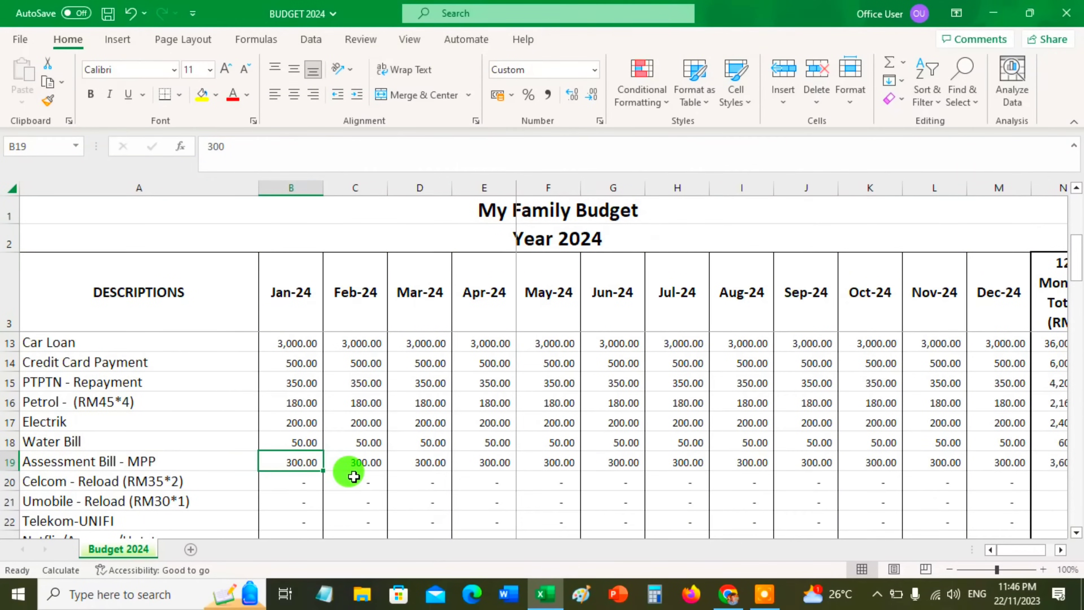
Enter the January Celcom - Reload amount as the formula 35*2 in the Outflow section
key("Down")
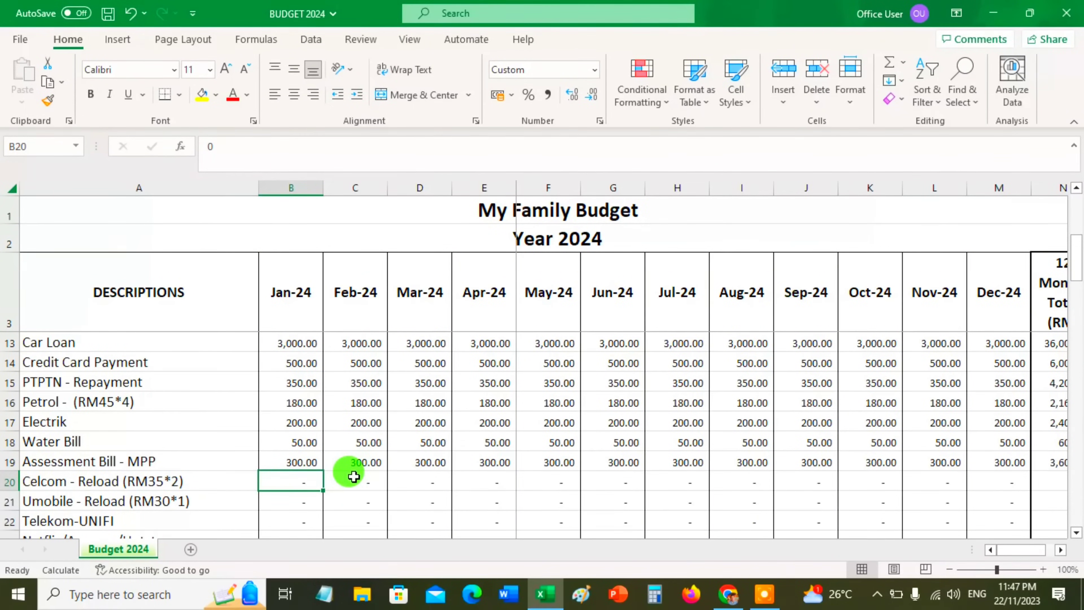
type("+")
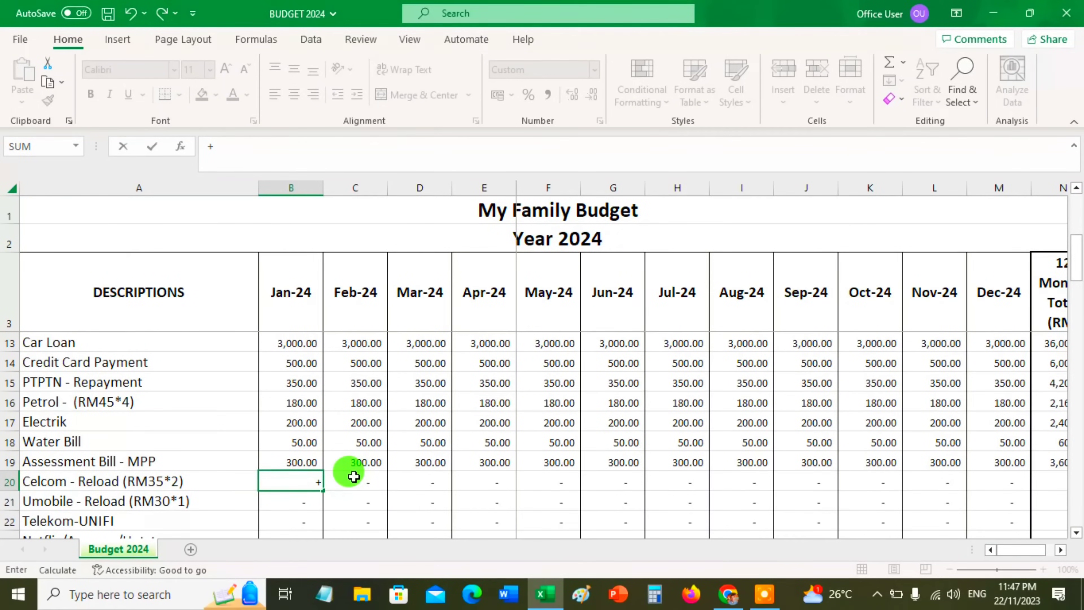
type("35*2")
key("Return")
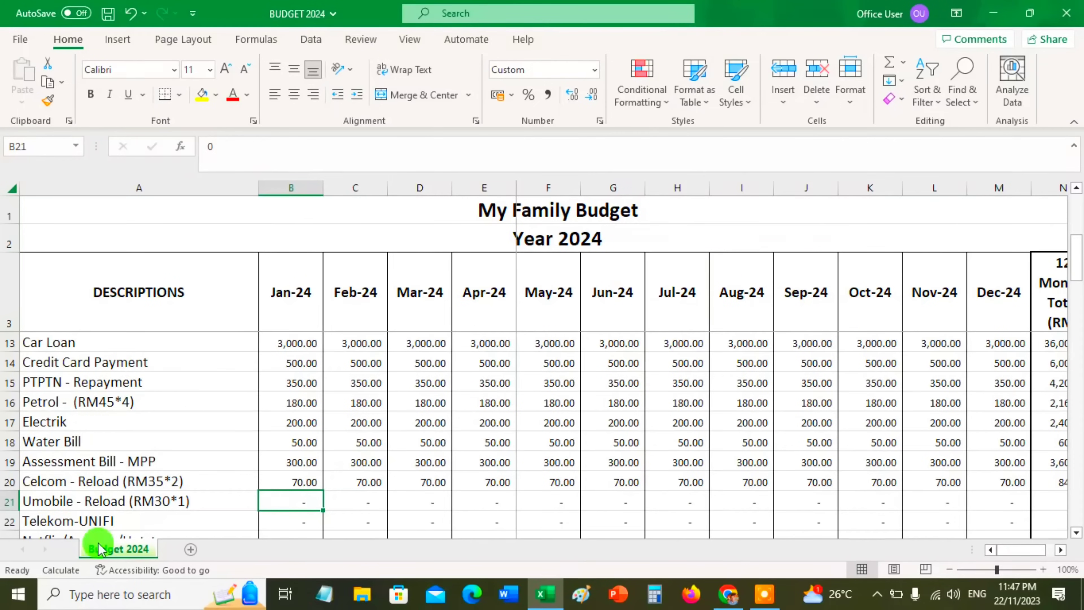
Set the January Umobile - Reload amount in the Outflow section to 30
left_click(83, 501)
double_click(96, 504)
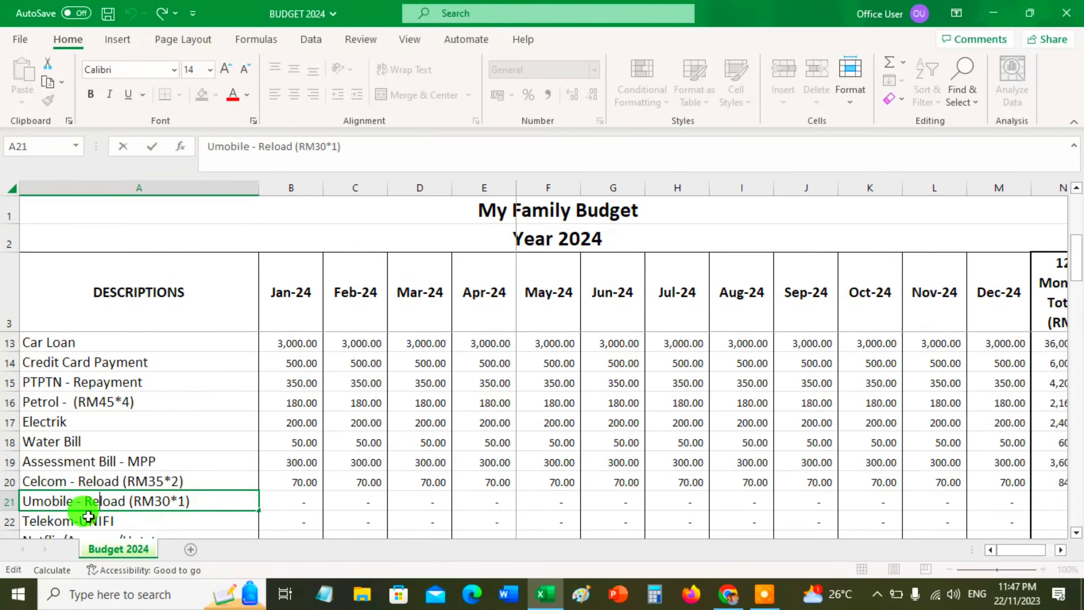
left_click(272, 501)
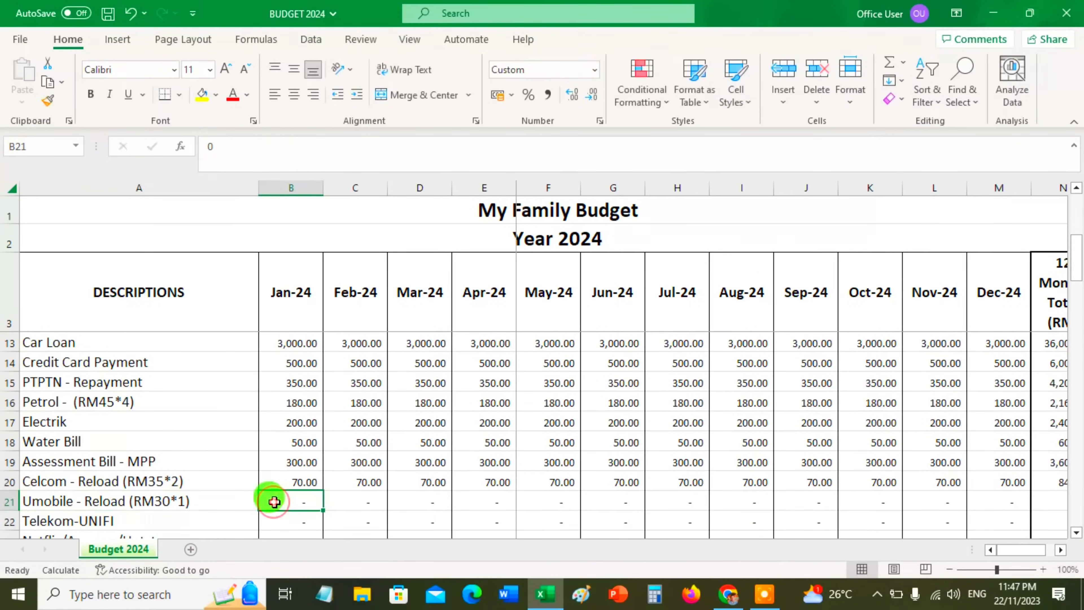
left_click(166, 503)
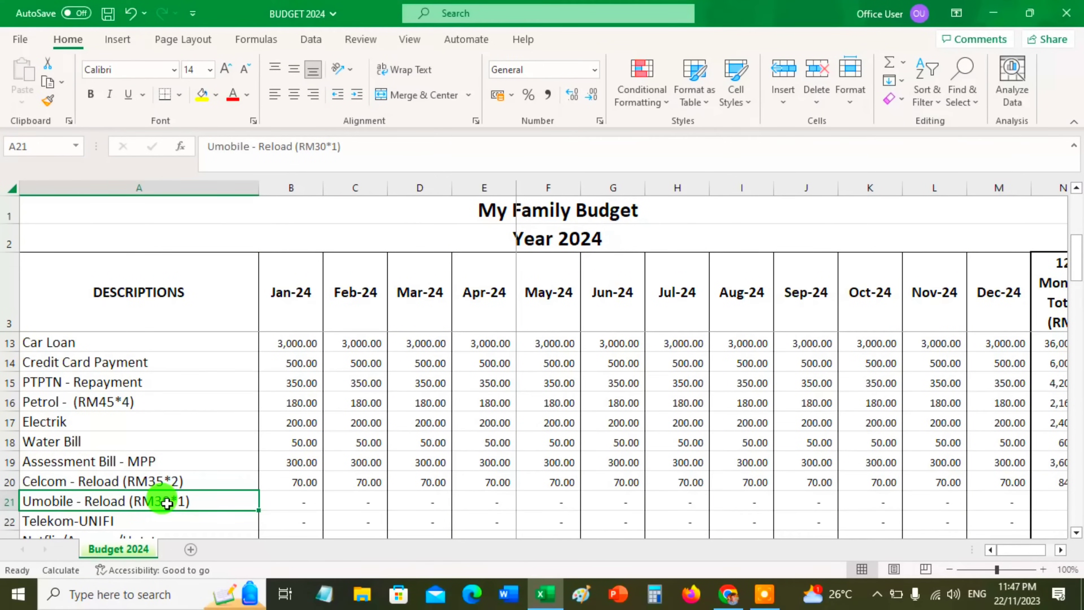
left_click(294, 500)
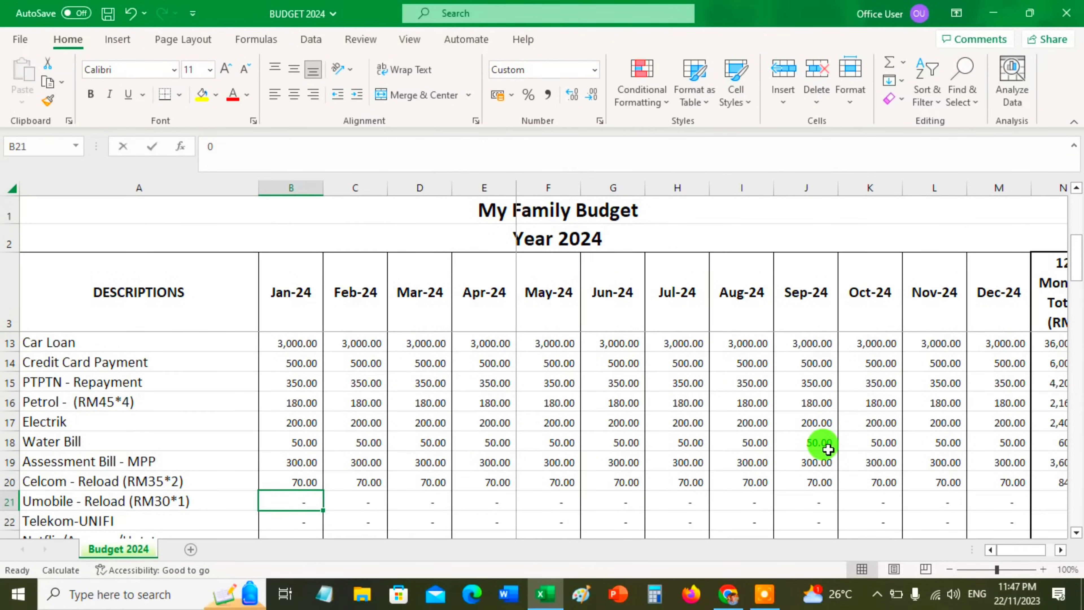
type("30")
key("Return")
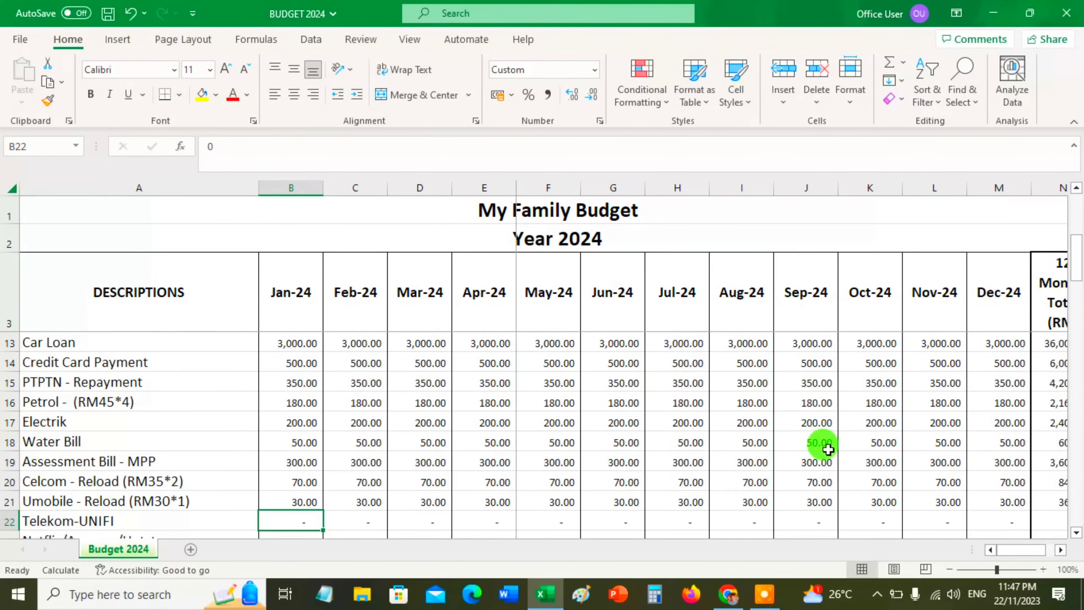
Set the January Telekom-UNIFI amount in the Outflow section to 135
type("1")
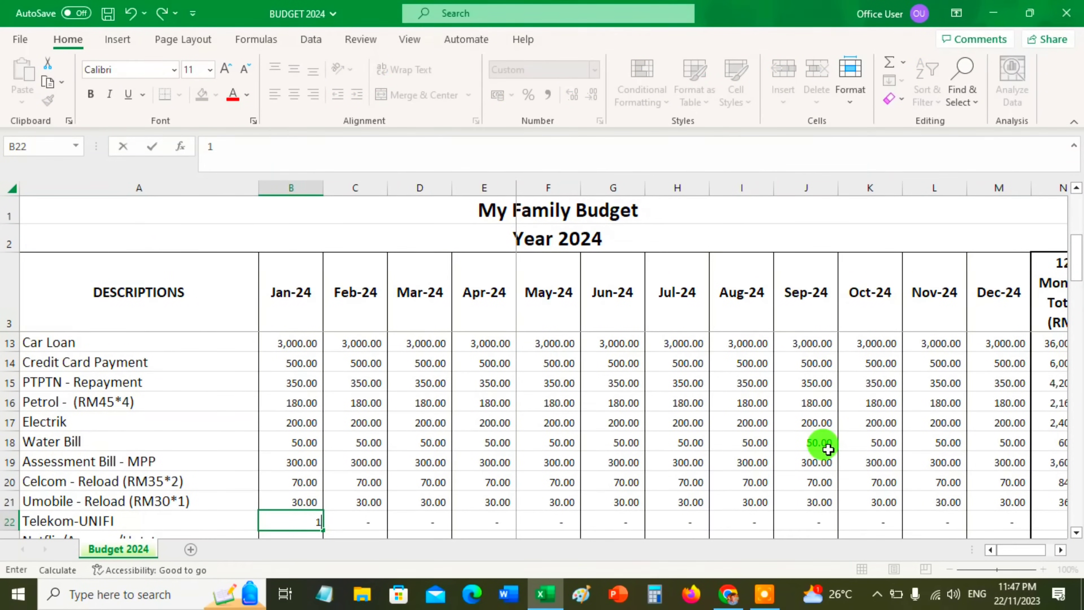
type("35")
key("Return")
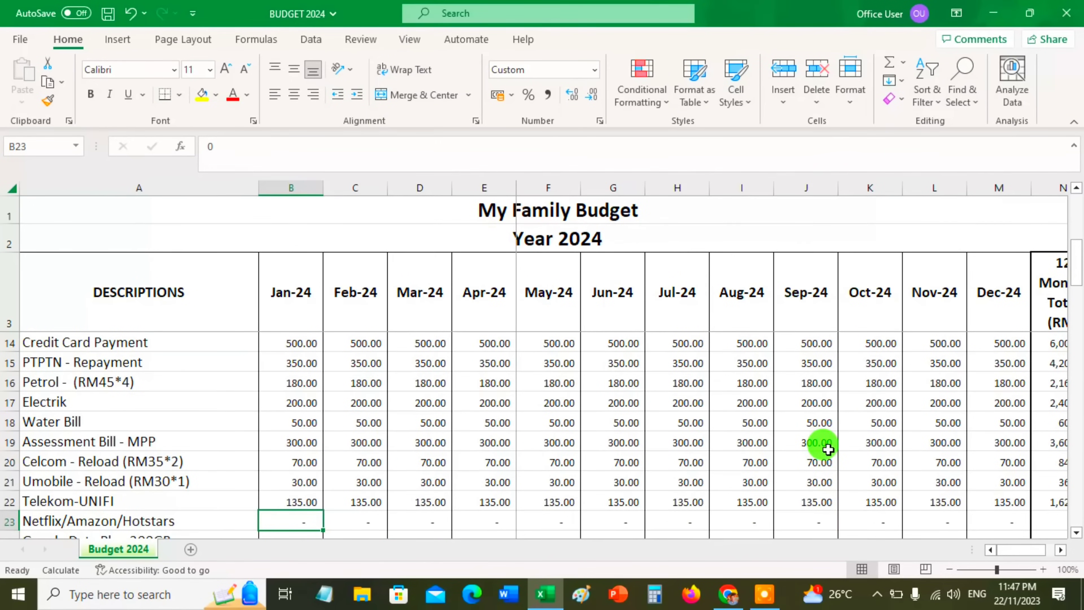
Set the January Netflix/Amazon/Hotstars amount in the Outflow section to 30
scroll(828, 448, "down", 1)
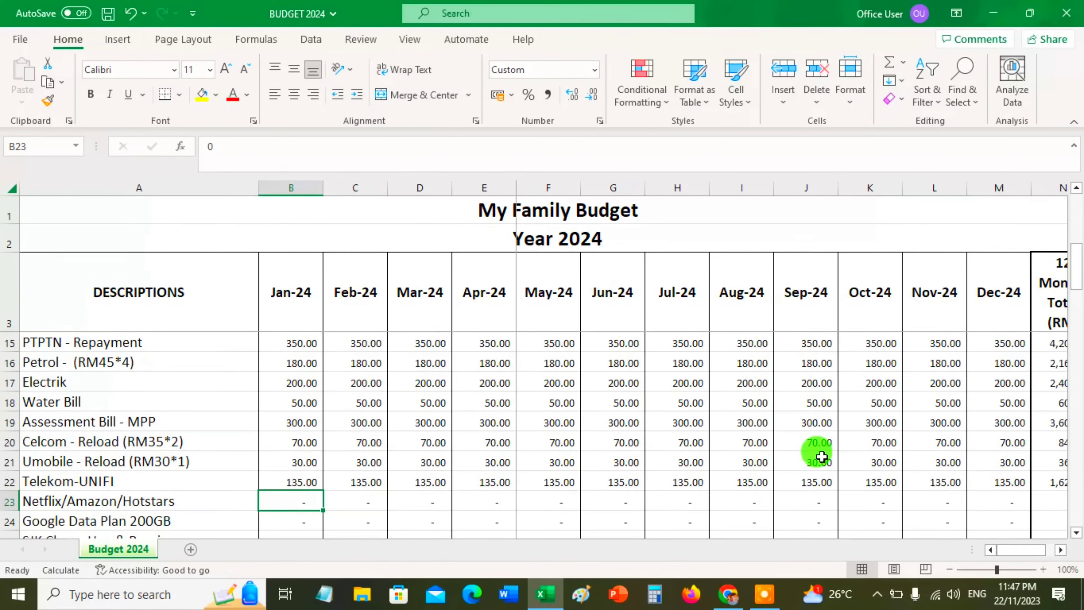
type("20")
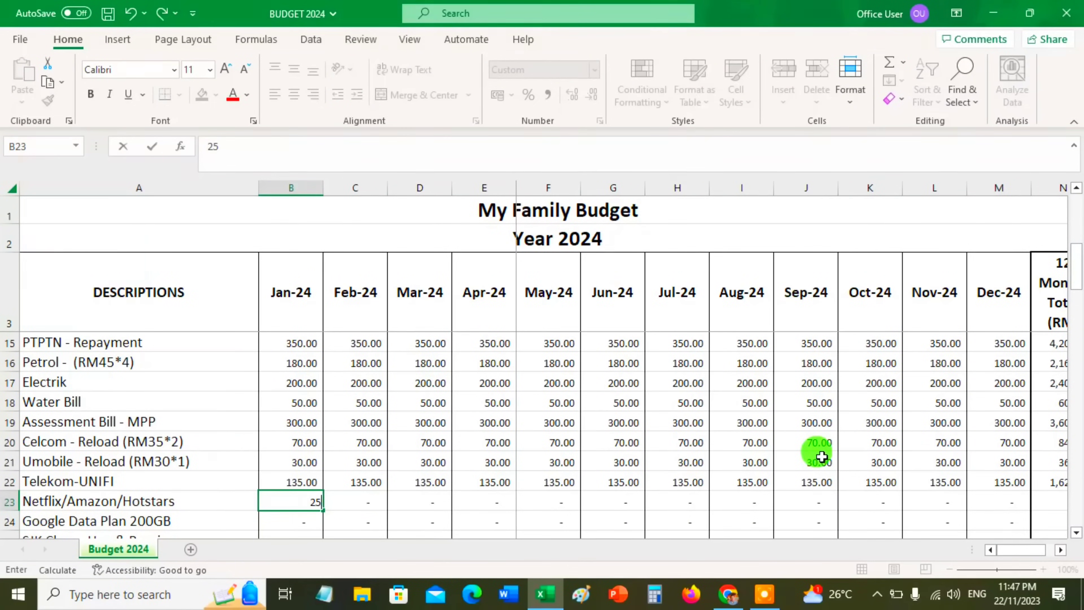
key("BackSpace")
key("BackSpace")
type("30")
key("Return")
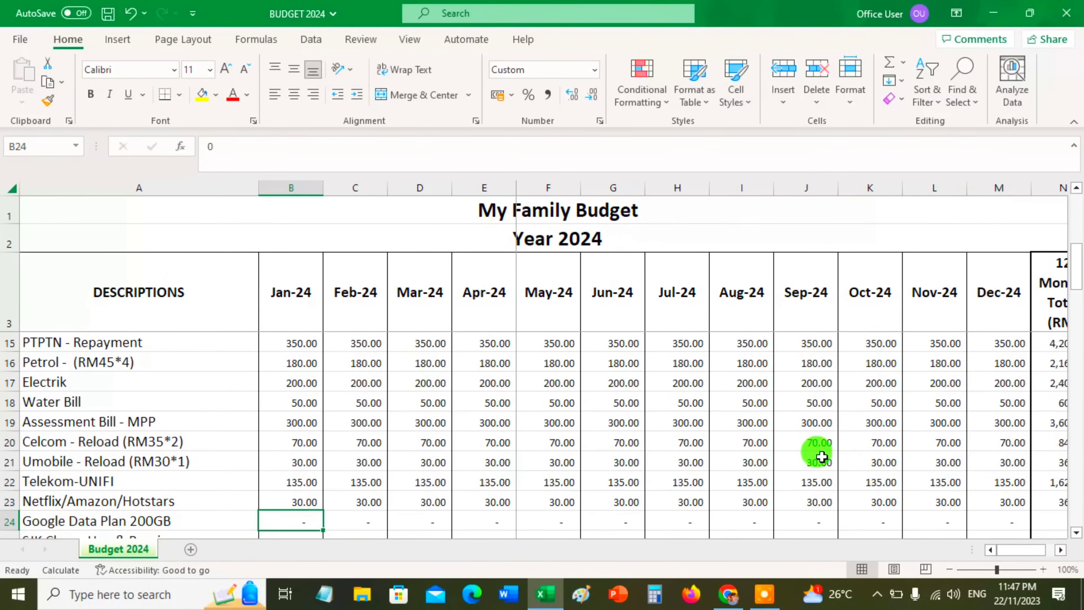
Set the January Google Data Plan 200GB amount in the Outflow section to 12
scroll(822, 457, "down", 1)
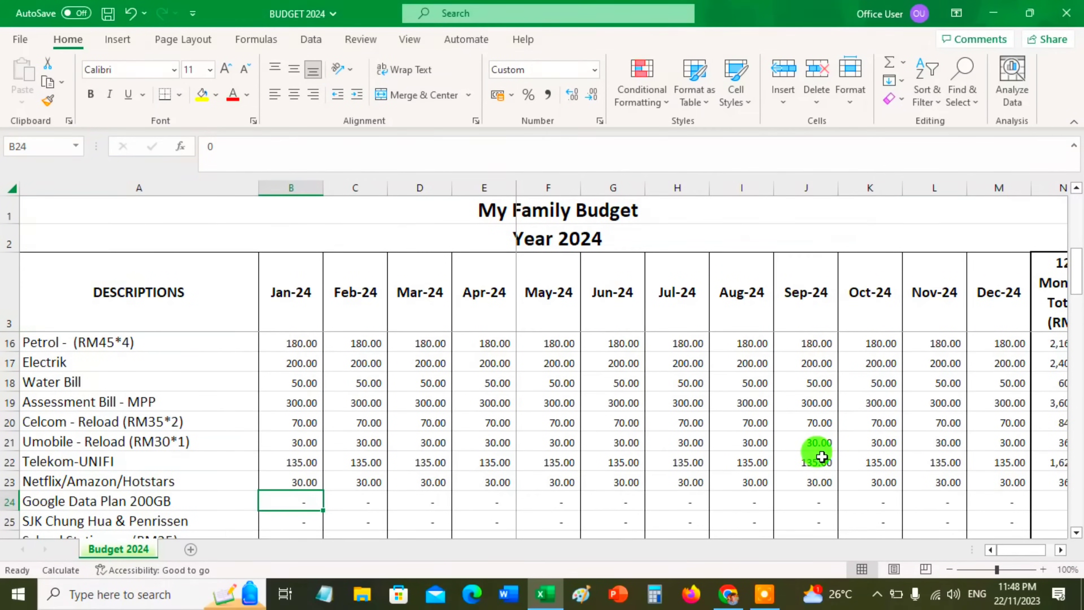
type("12")
key("Return")
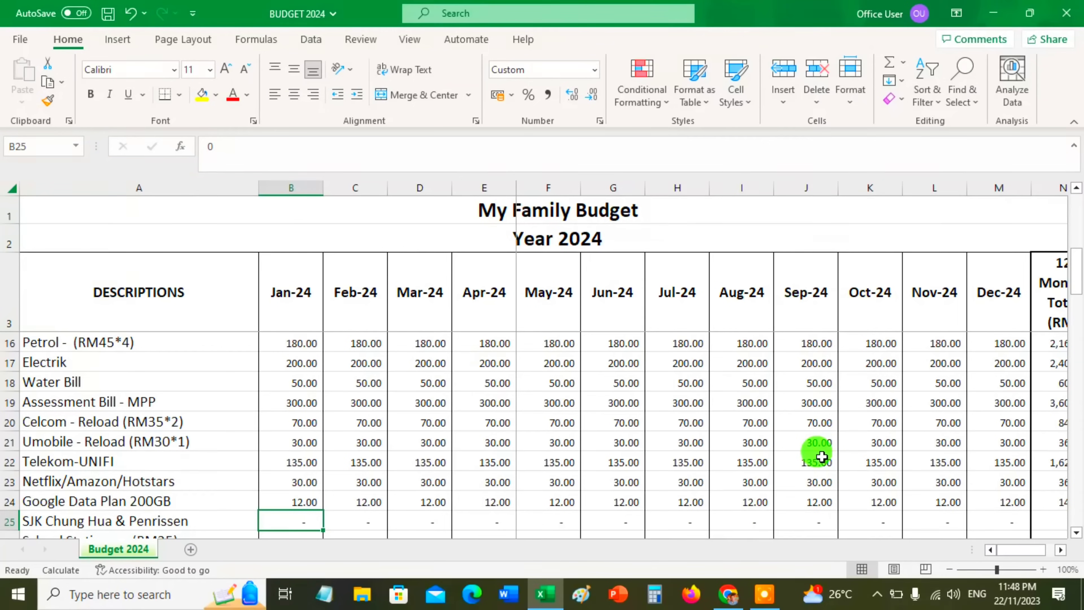
Set the January SJK Chung Hua & Penrissen school amount in the Outflow section to 1000
scroll(822, 457, "down", 1)
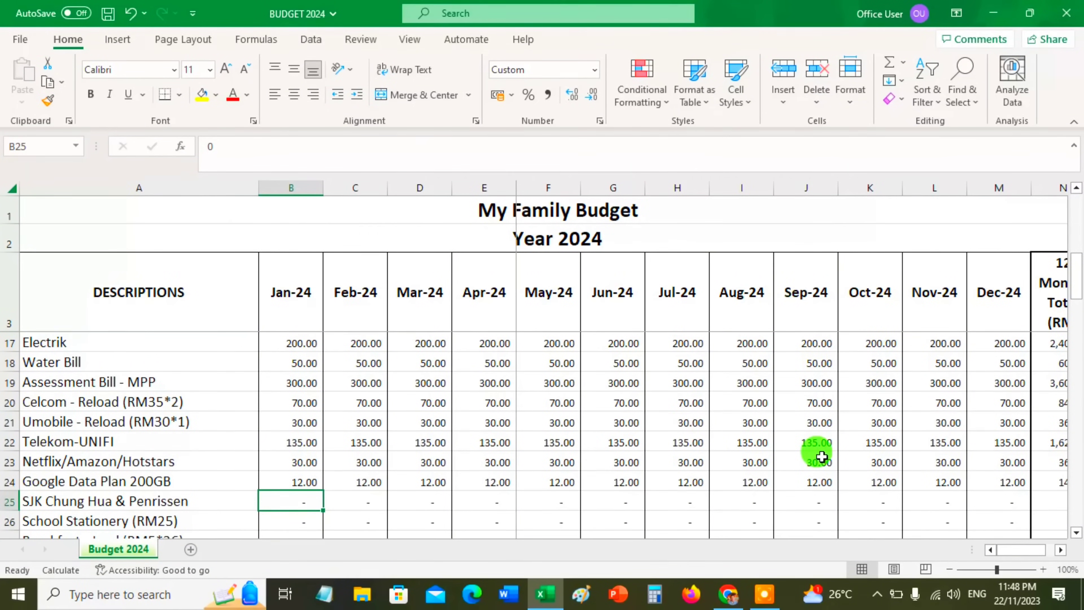
key("Left")
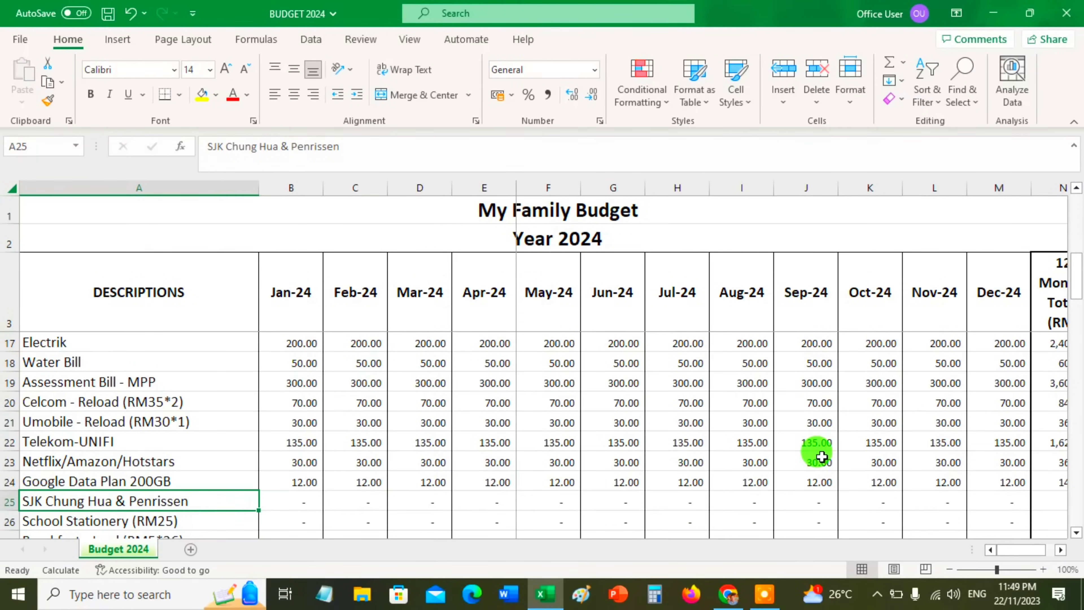
key("Right")
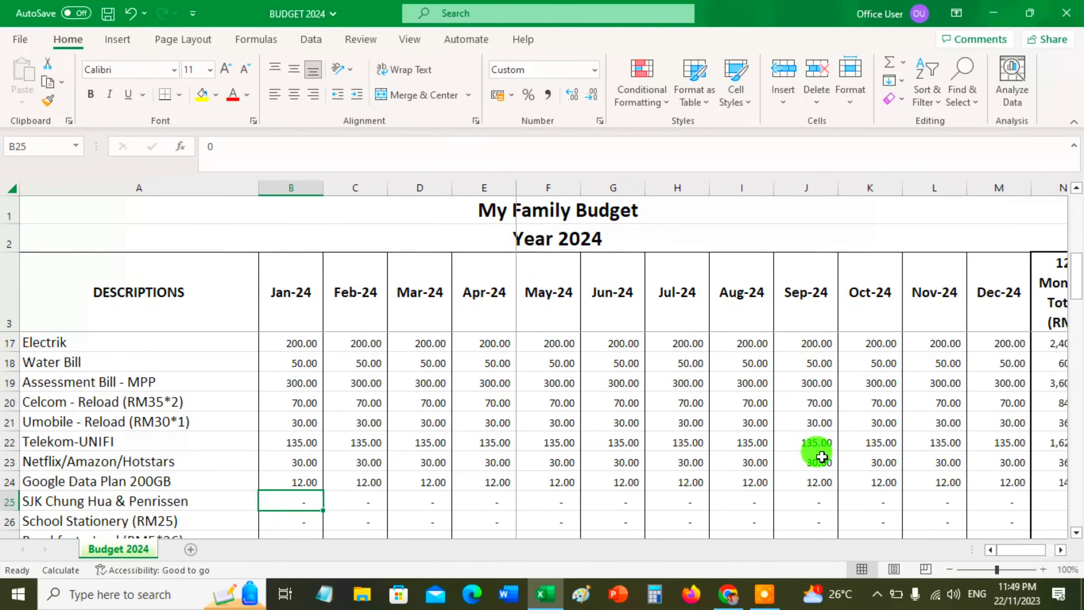
type("5")
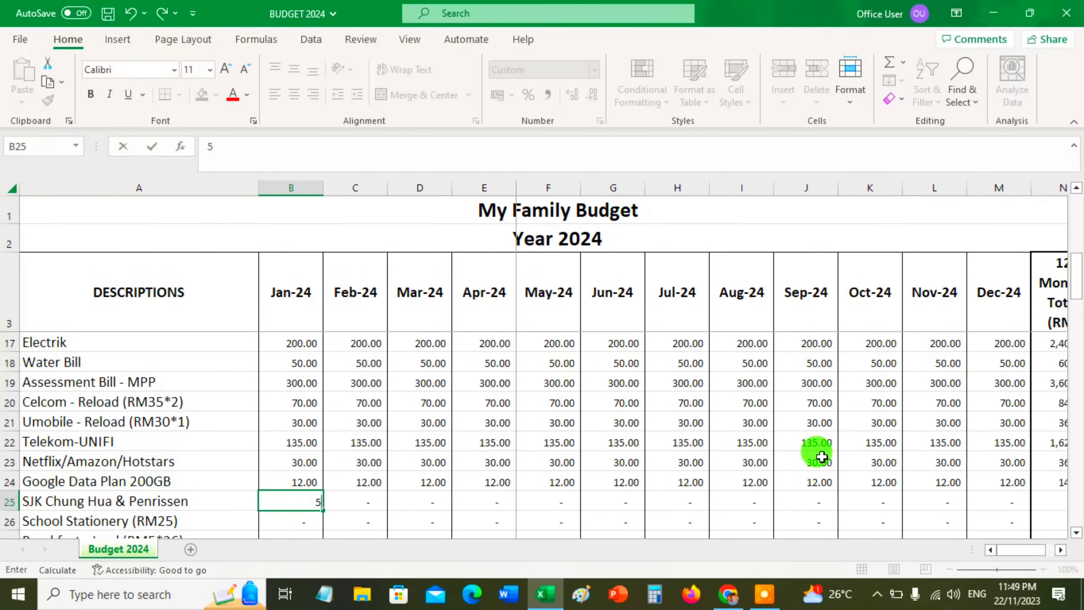
key("BackSpace")
type("1000")
key("Return")
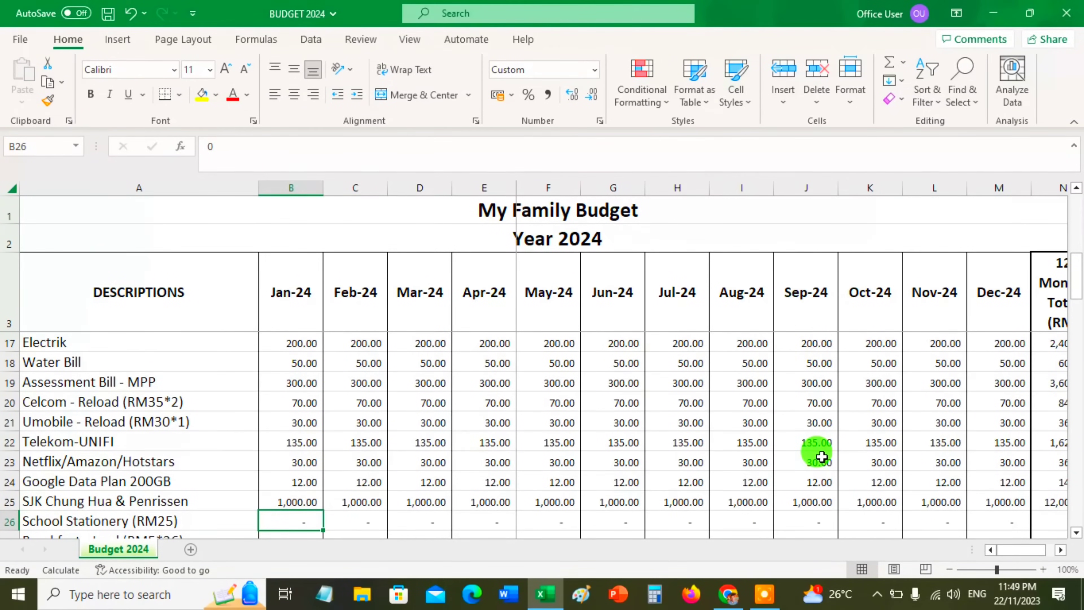
Replace the February formula in the SJK Chung Hua & Penrissen row with 0
key("Right")
key("Up")
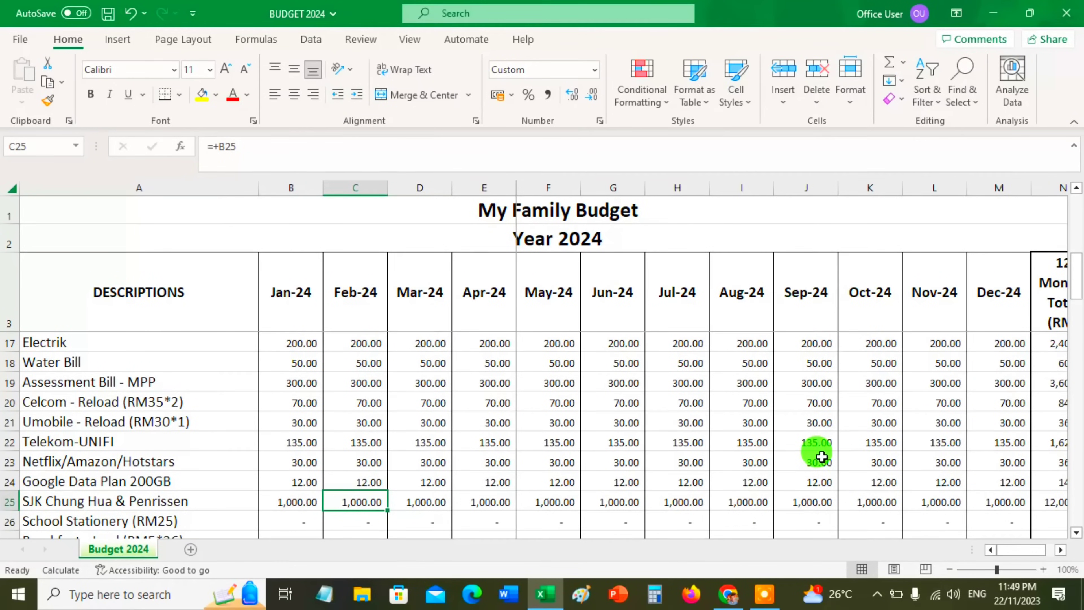
type("0")
key("Return")
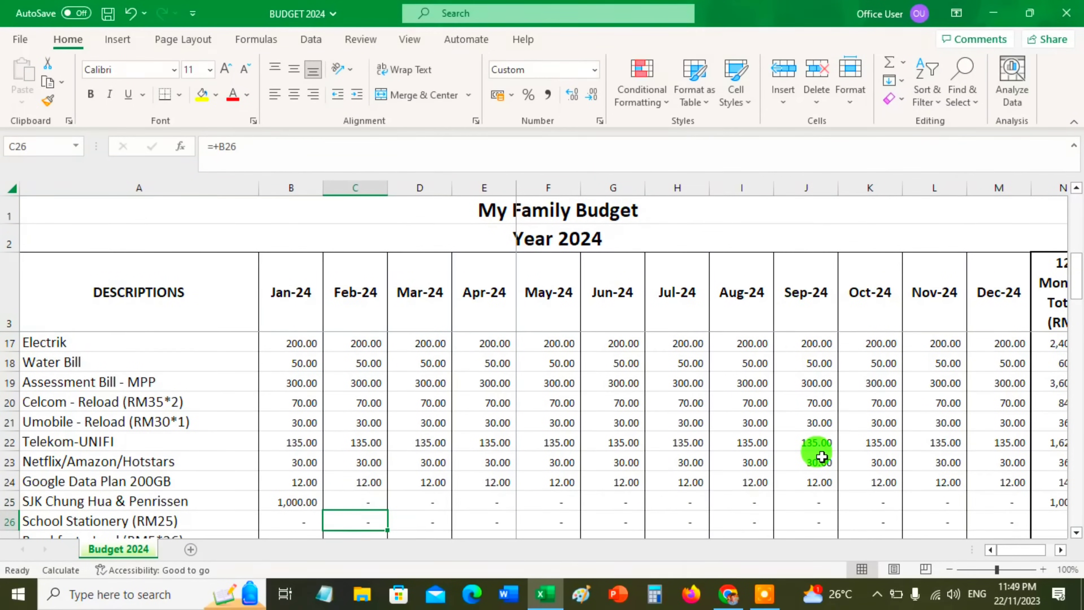
key("Up")
key("Left")
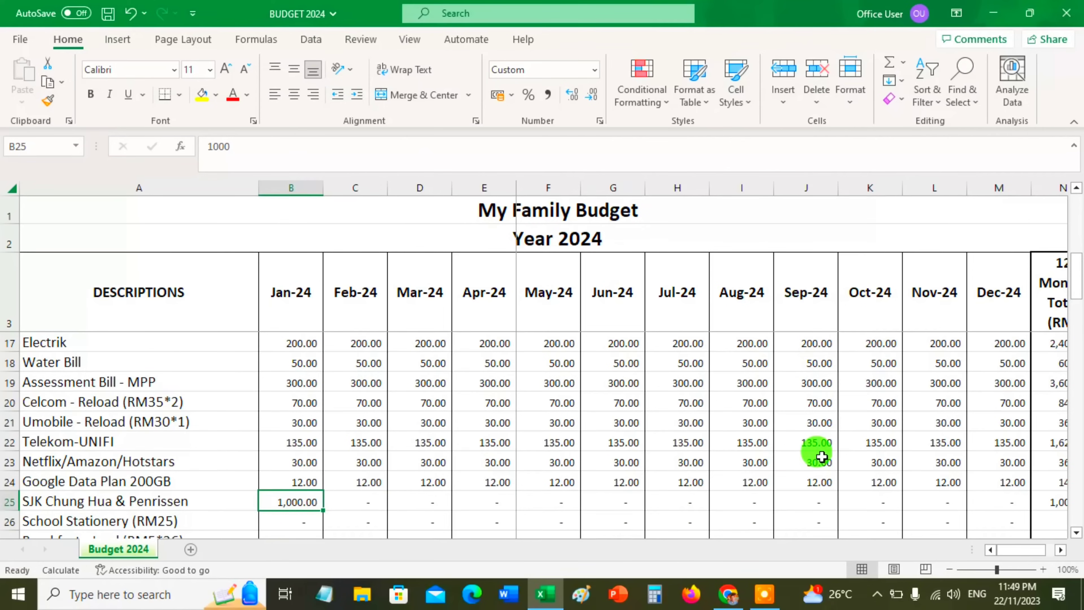
Set the January School Stationery amount in the Outflow section to 25
key("Down")
key("Down")
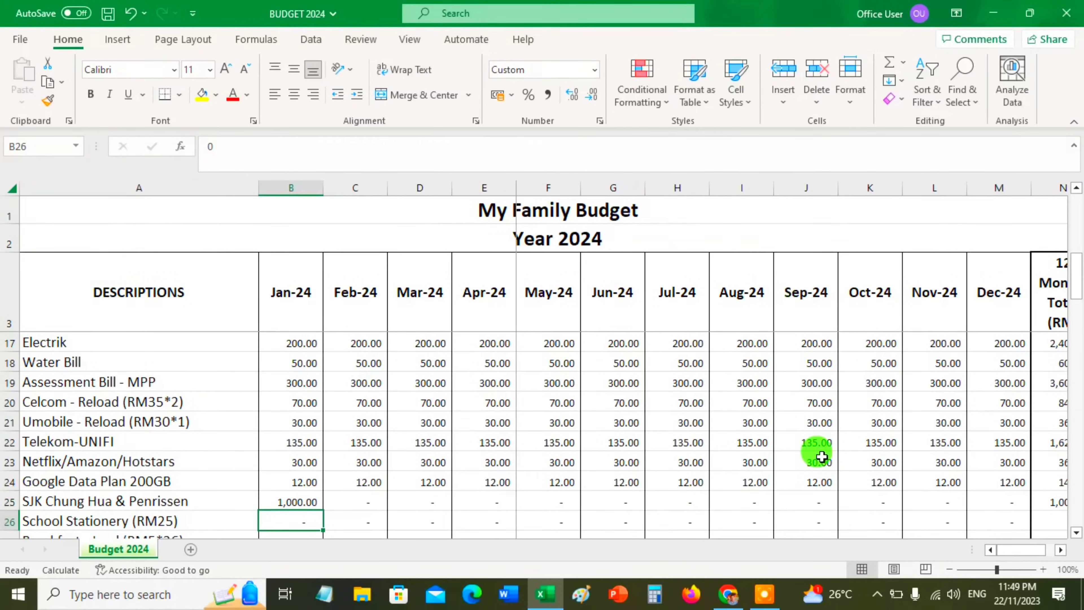
key("Up")
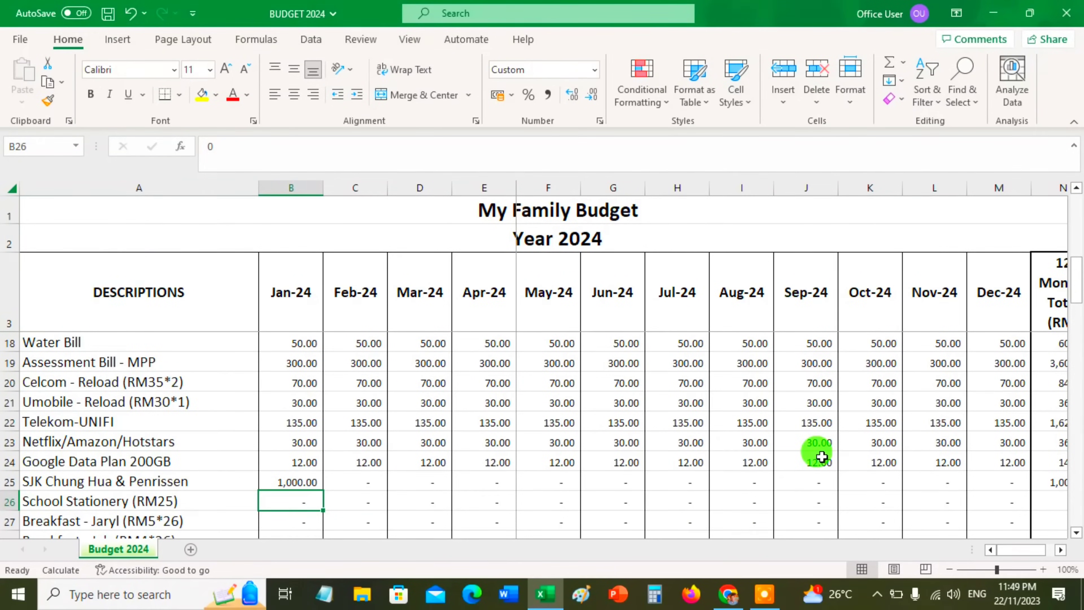
type("25")
key("Return")
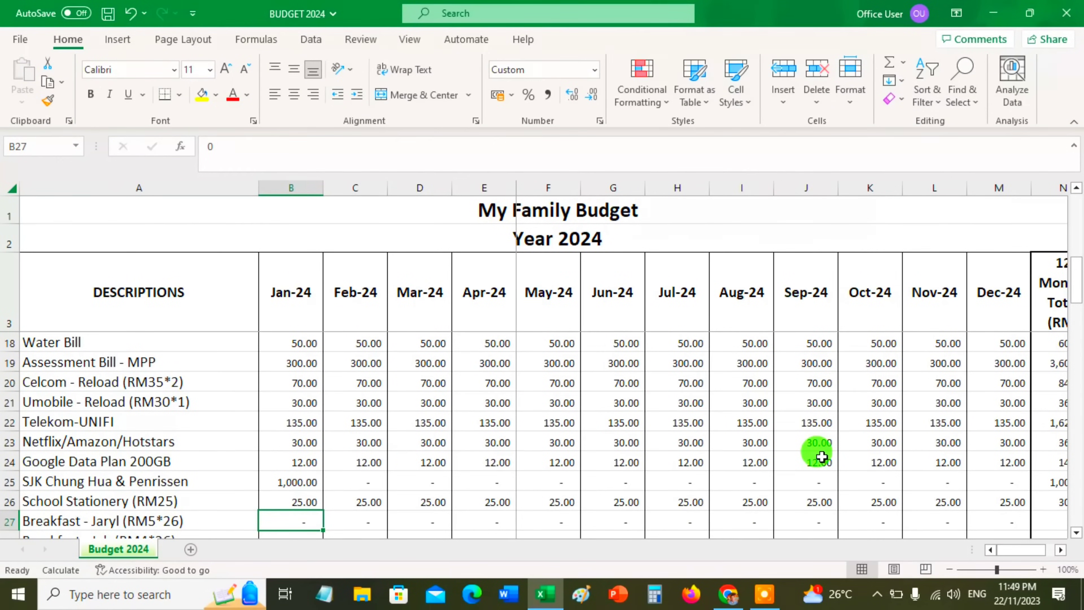
Enter the January amount of the Breakfast row marked RM5*26 as the formula 5*26
scroll(822, 456, "down", 1)
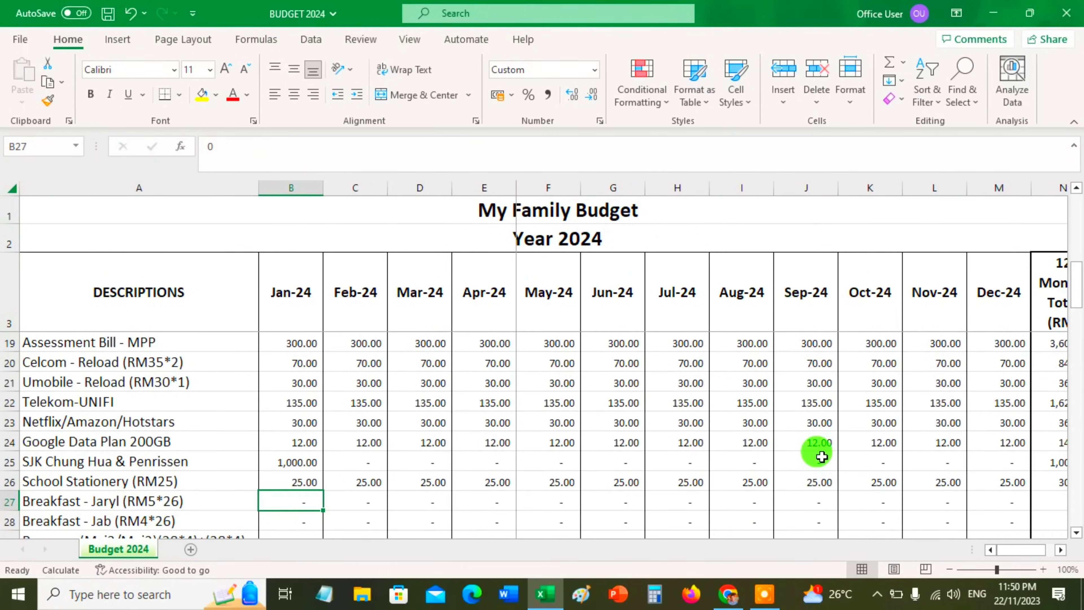
type("+")
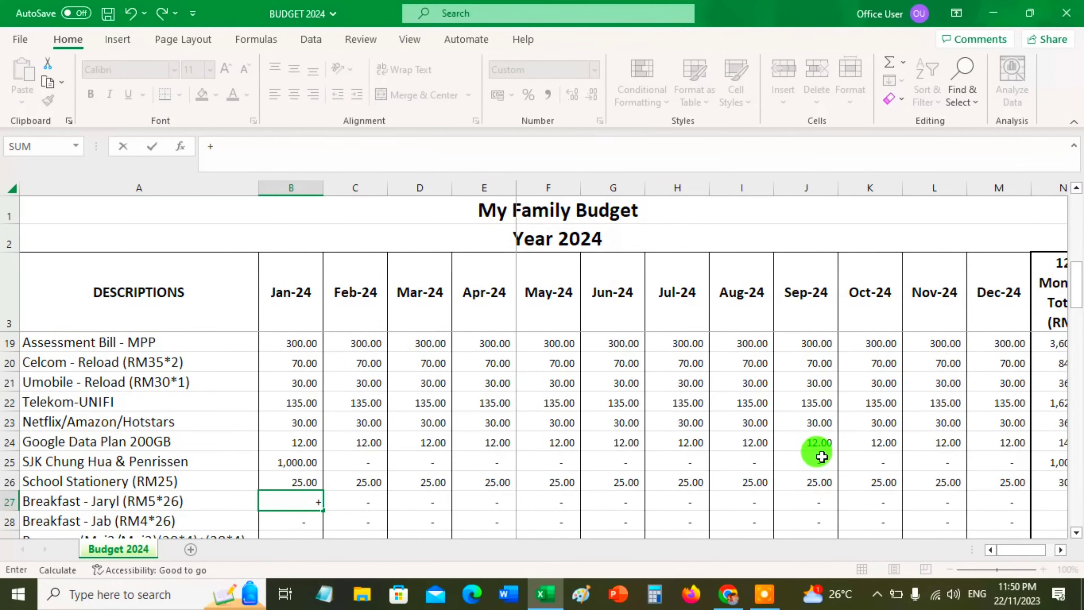
type("5*26")
key("Return")
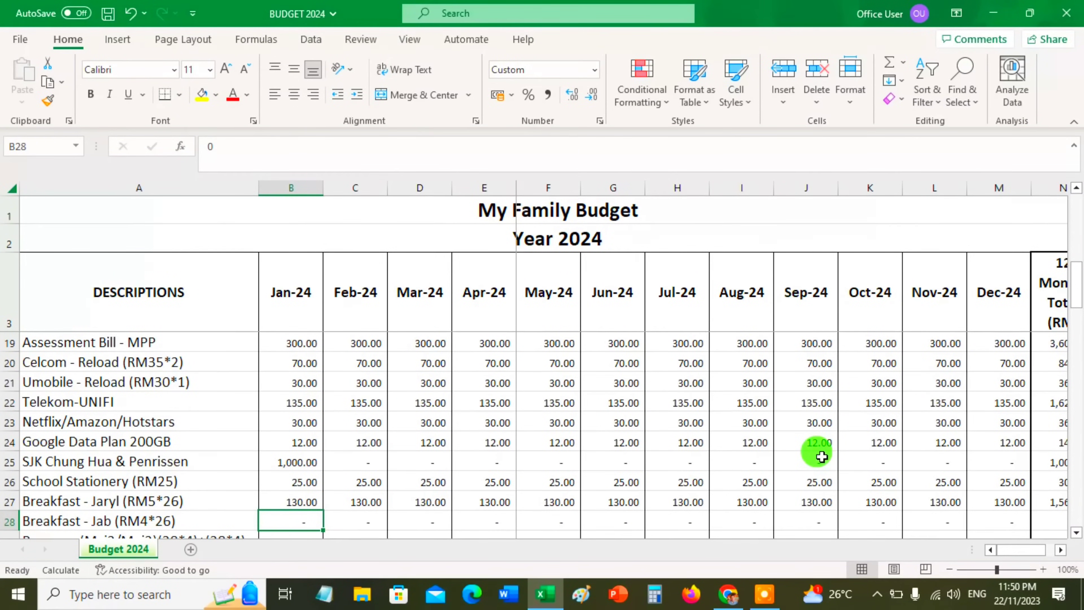
Enter the January amount of the Breakfast row marked RM4*26 as the formula 4*26
type("+")
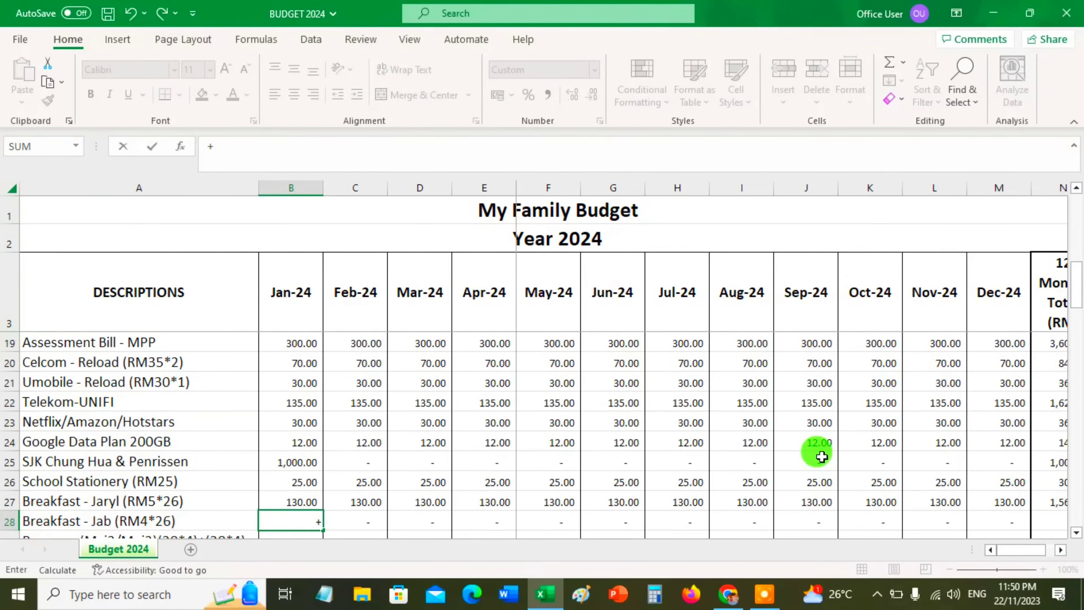
type("4*26")
key("Return")
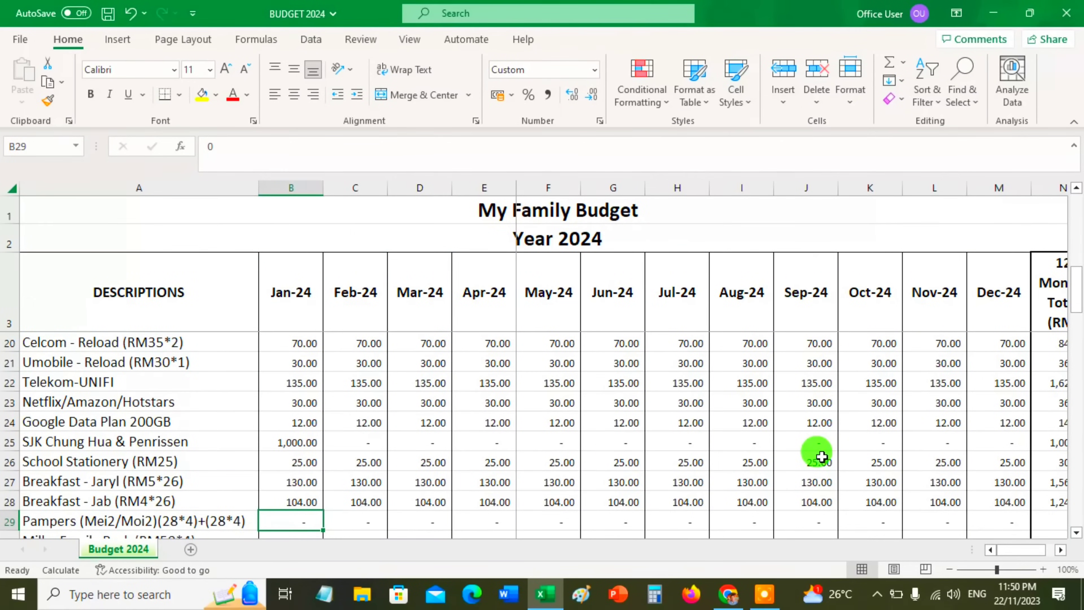
Enter the January Pampers amount in the Outflow section as the formula (28*4)+(28*4)
scroll(821, 456, "down", 1)
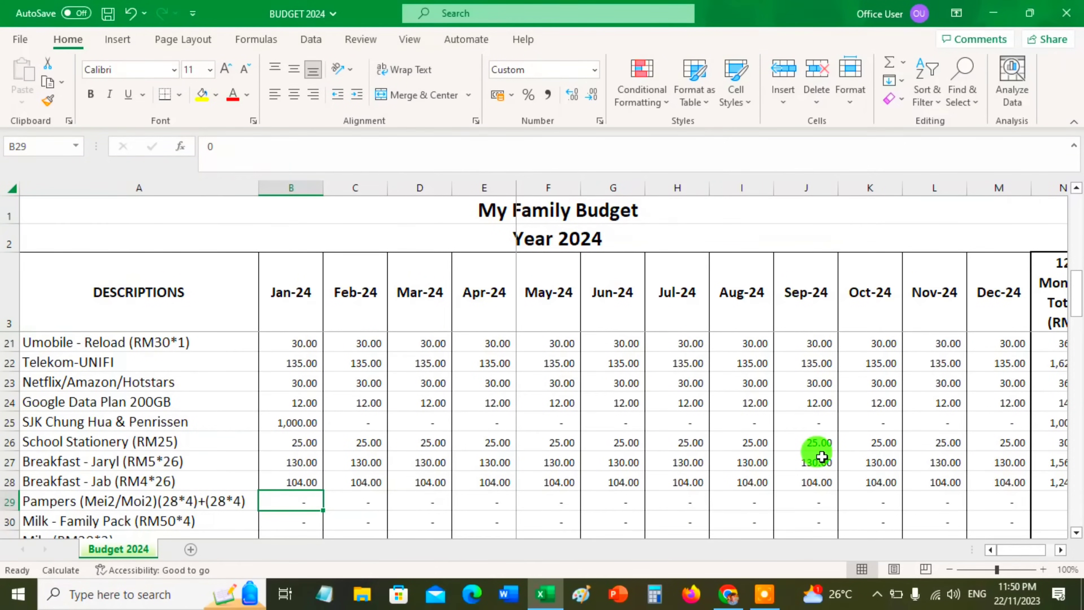
type("+28")
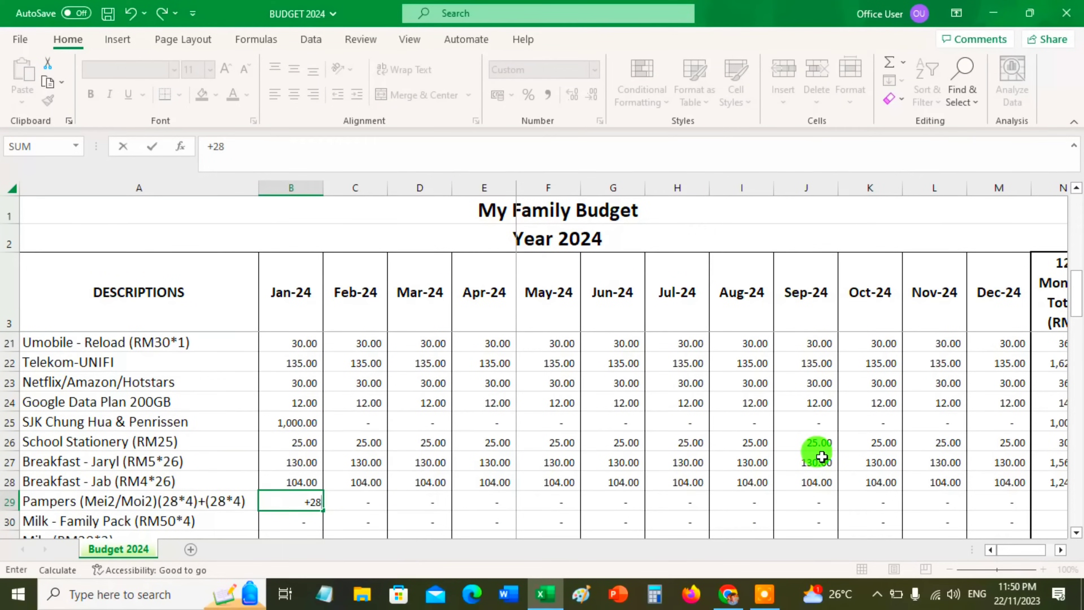
type("*4")
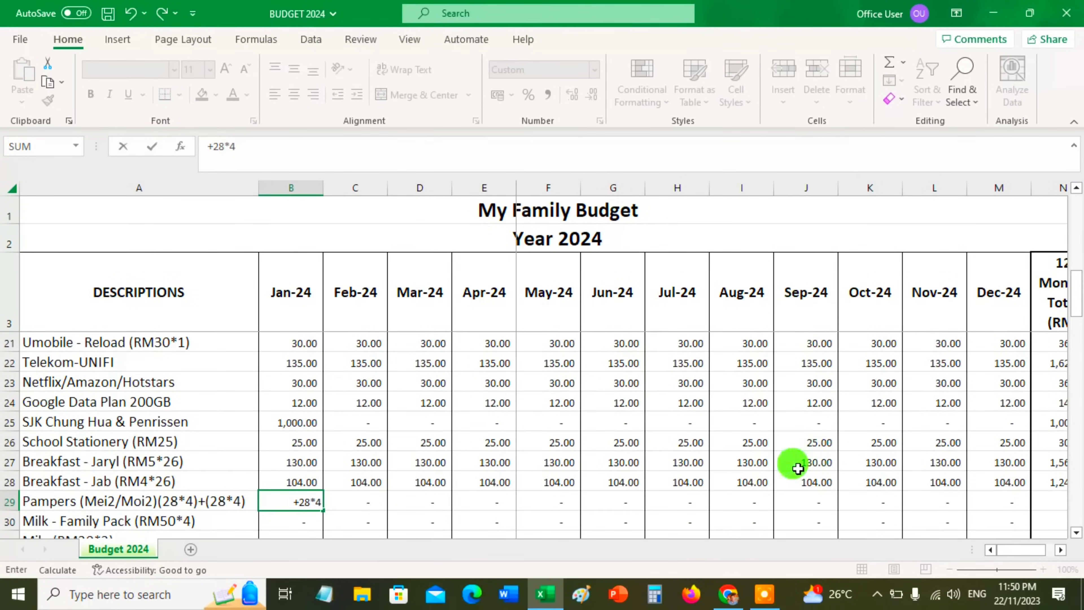
left_click(285, 502)
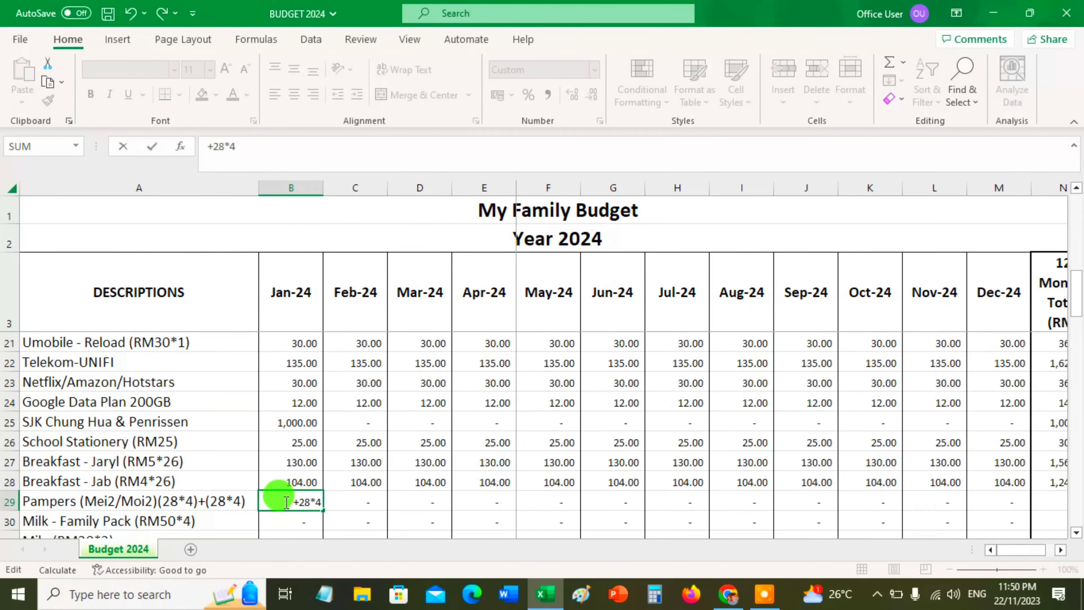
type("+(+28*4)+")
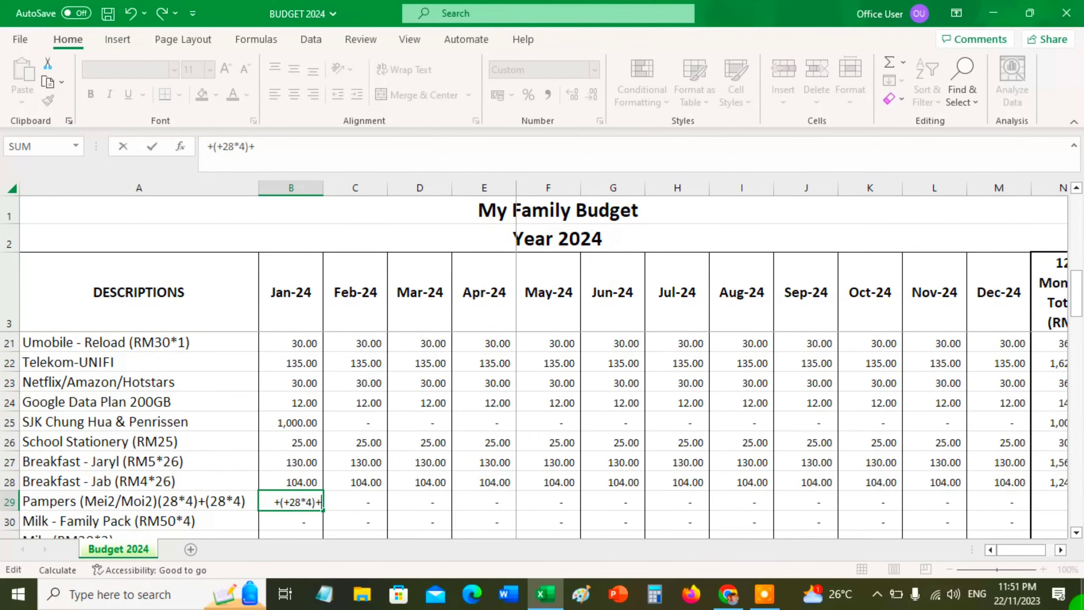
type("28*4")
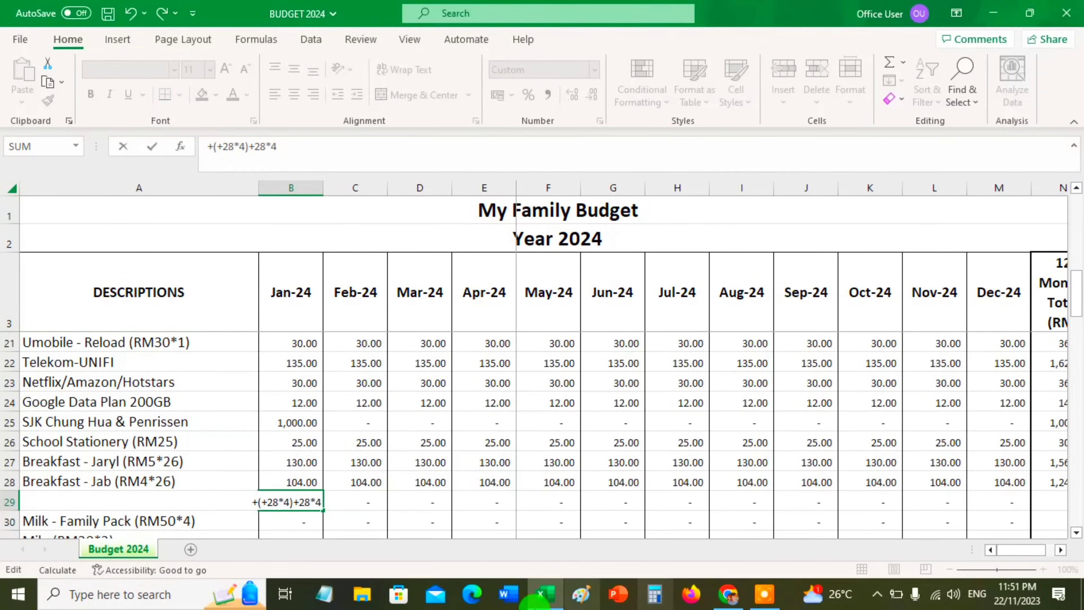
left_click(298, 501)
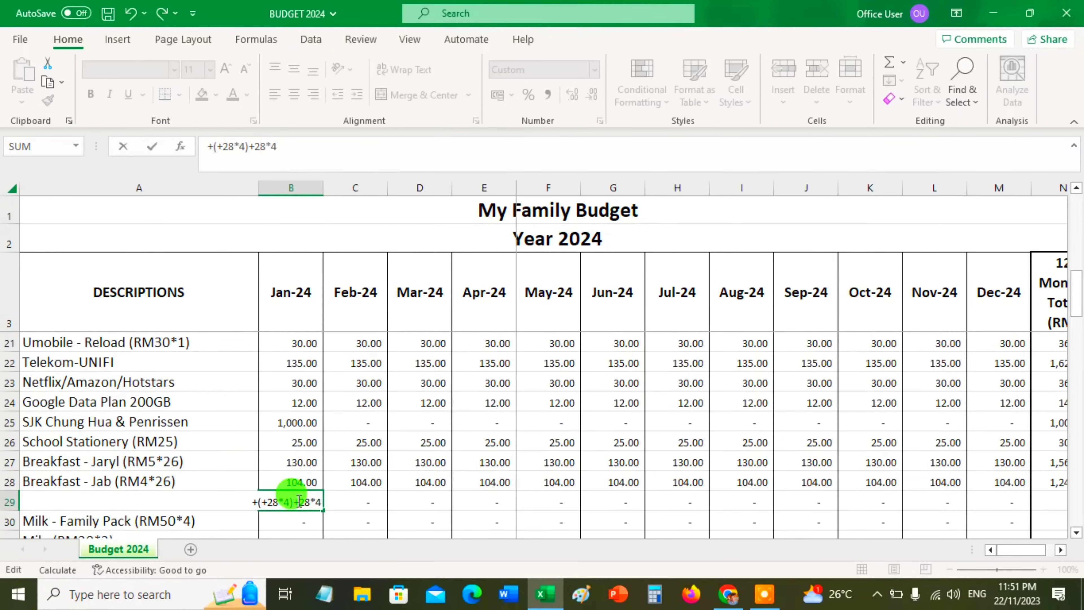
type("(28*4)")
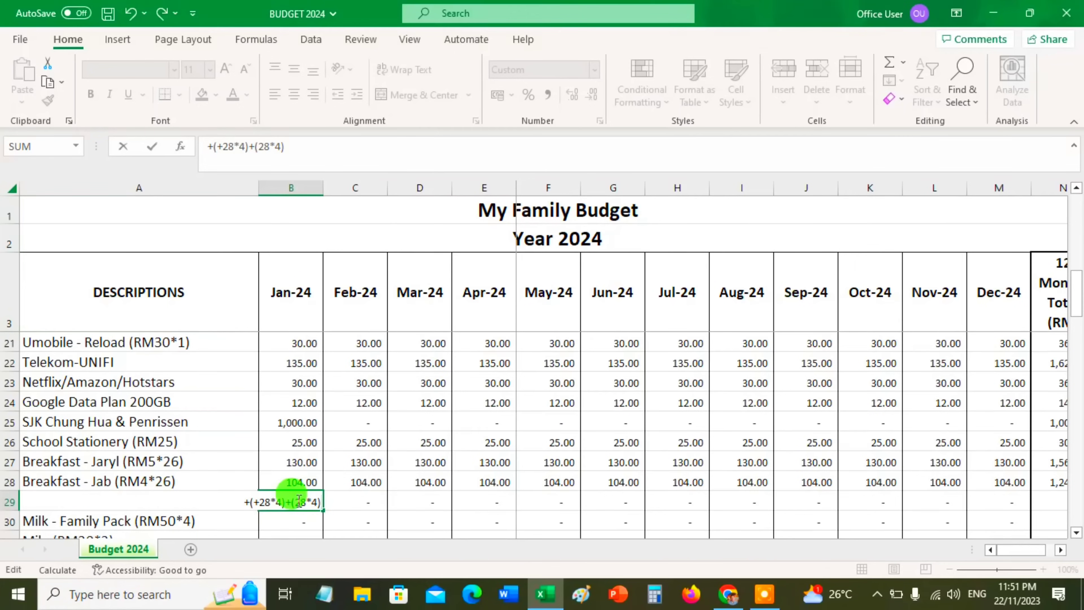
key("Return")
left_click(297, 501)
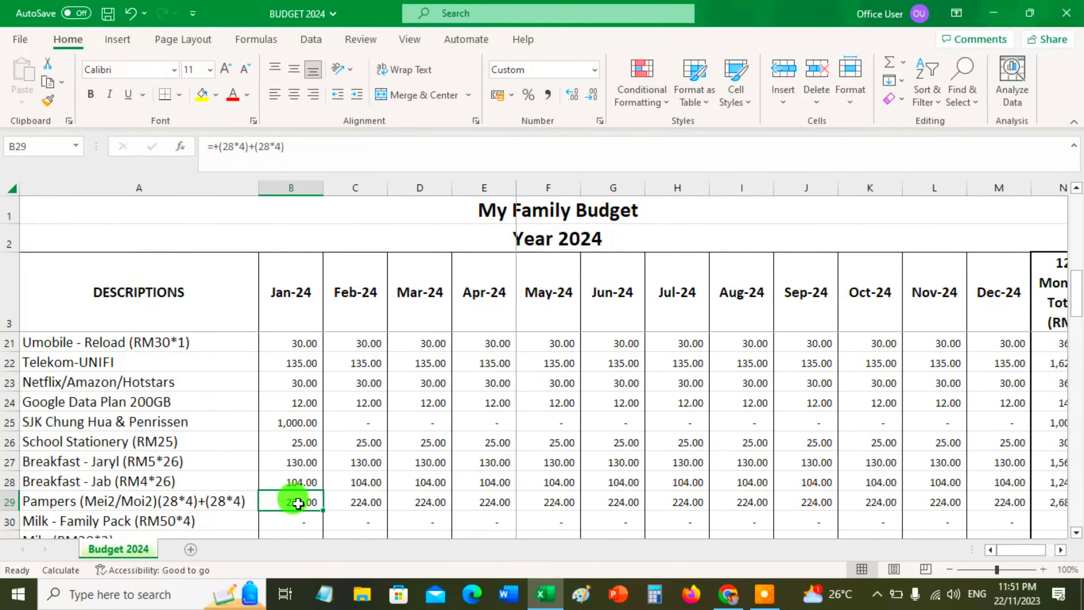
Enter the January Milk - Family Pack amount in the Outflow section as the formula 50*4
scroll(298, 503, "down", 1)
left_click(298, 466)
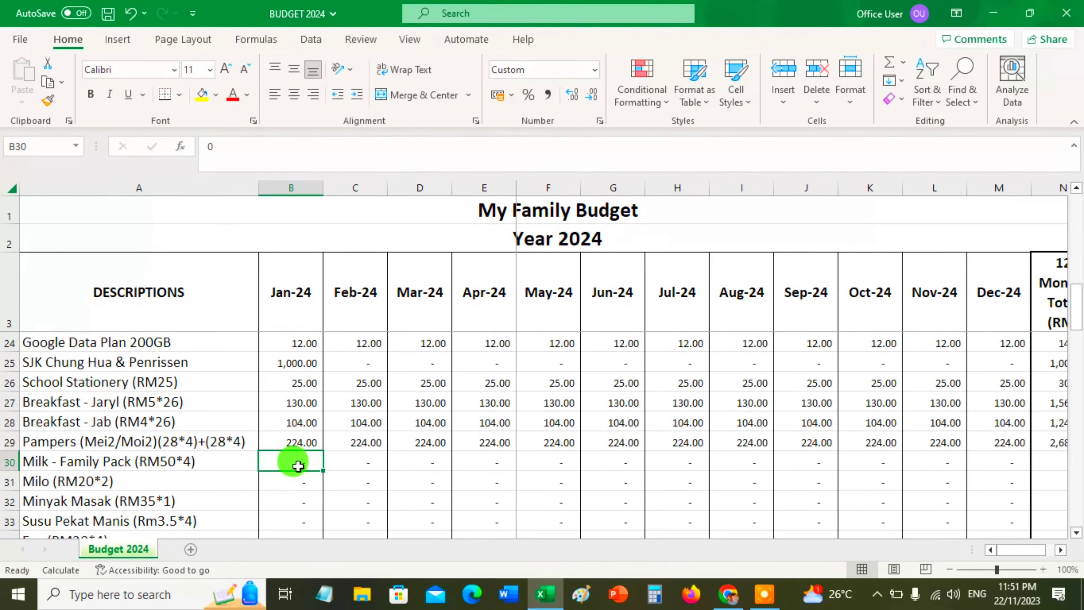
type("+")
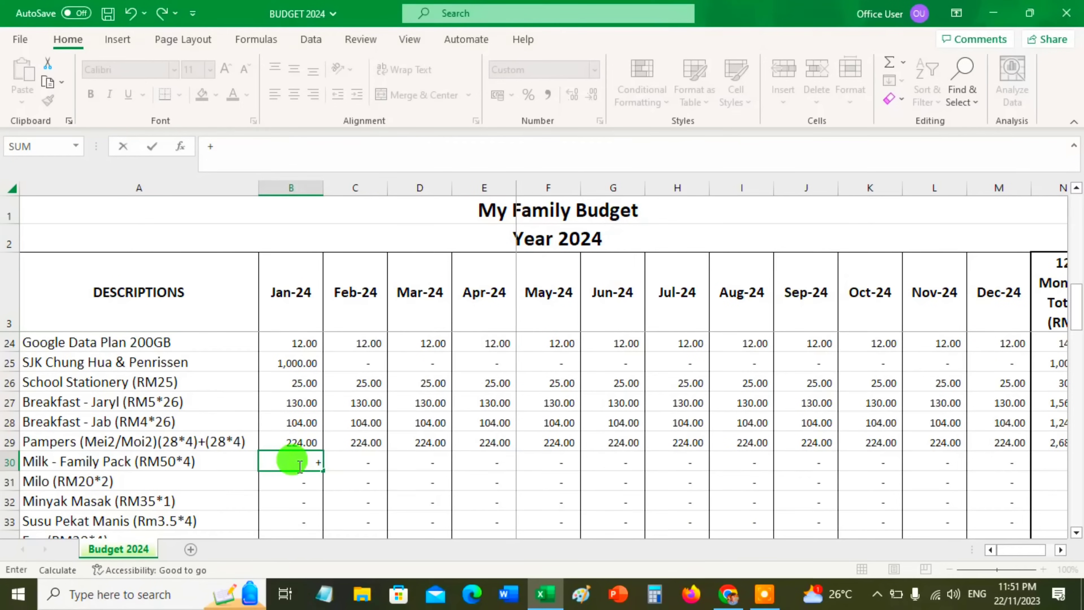
type("50*4")
key("Return")
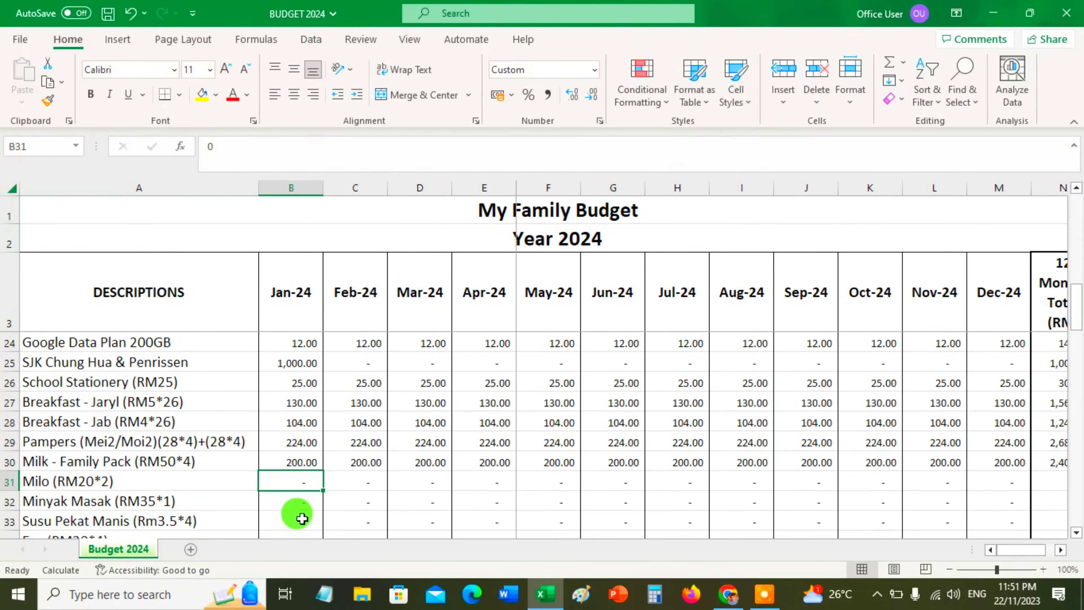
Enter the January Milo amount in the Outflow section as the formula 20*2
type("+")
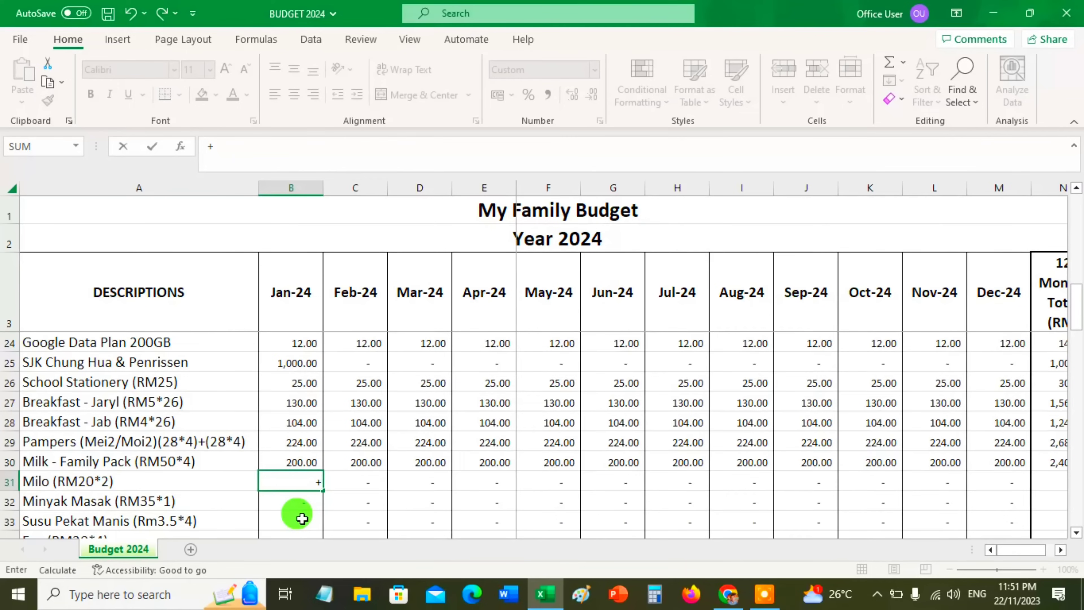
type("20*2")
key("Return")
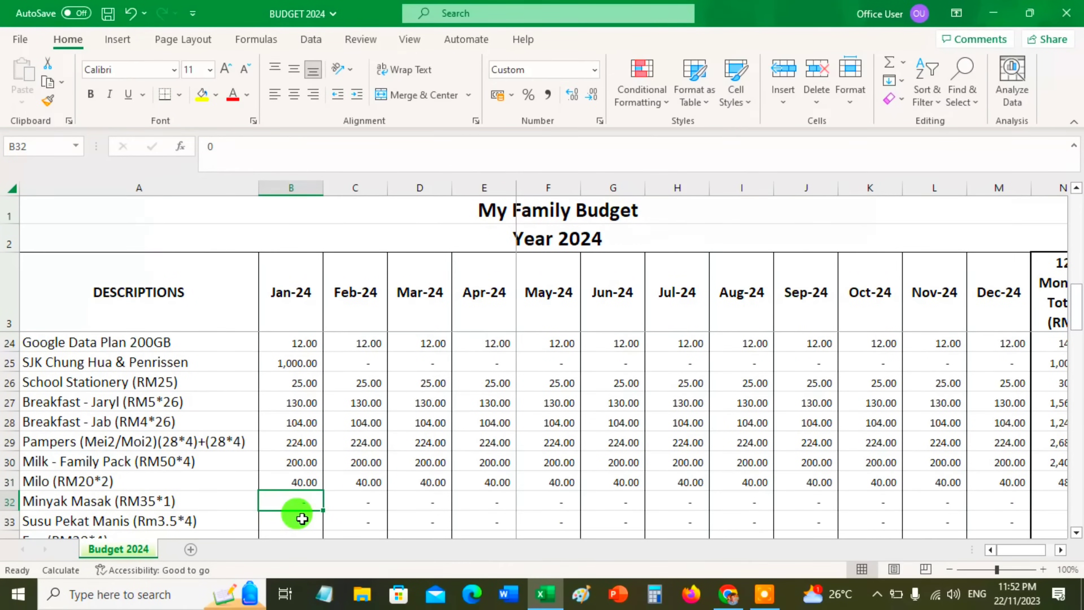
Enter 35 as the January amount of the Minyak Masak row marked RM35*1
scroll(322, 444, "down", 2)
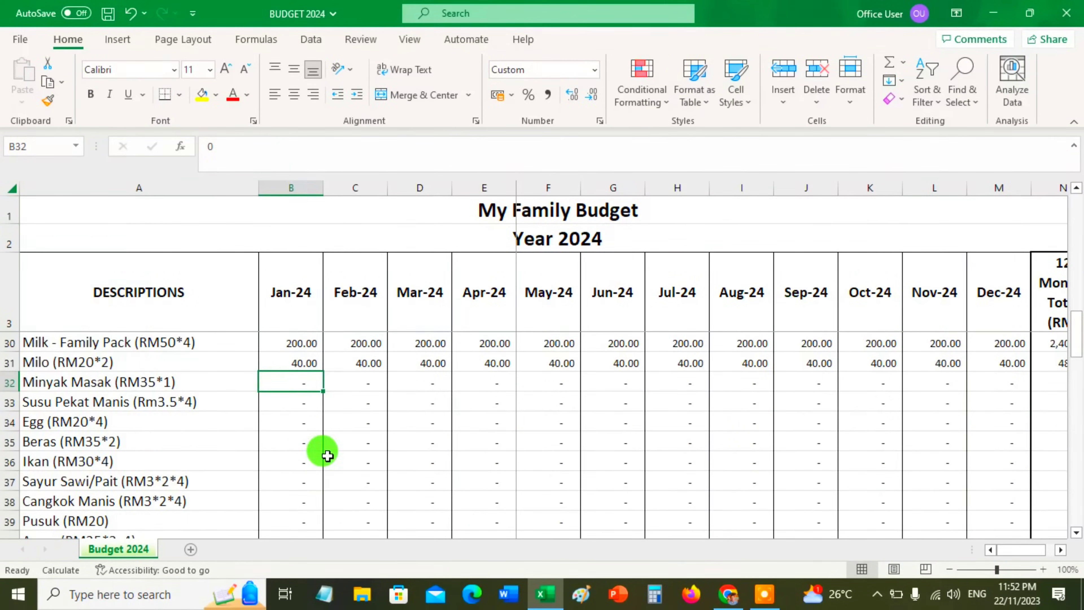
scroll(324, 453, "up", 1)
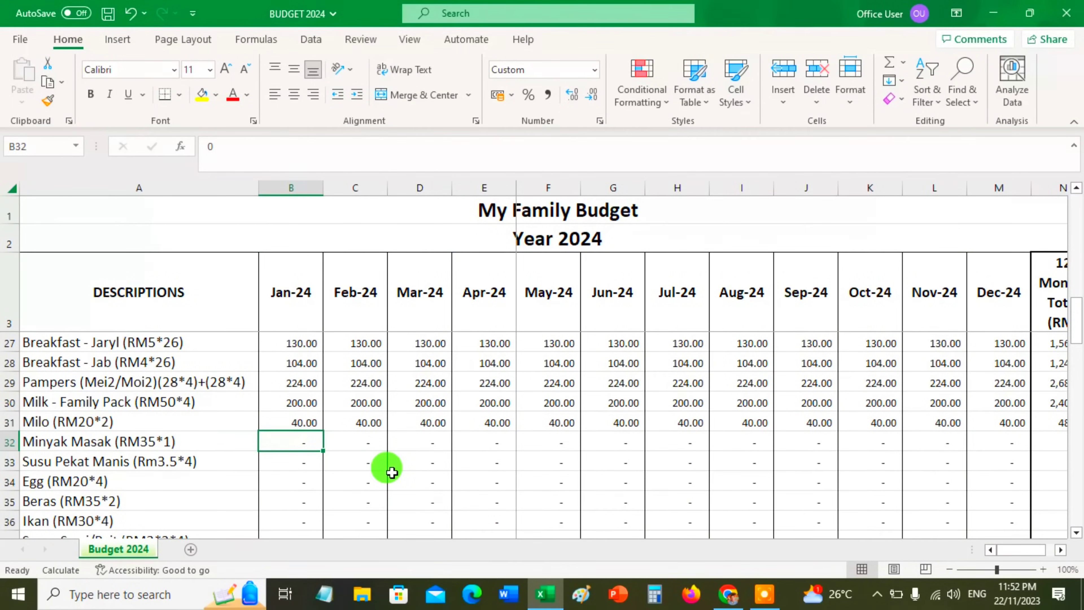
type("+35+")
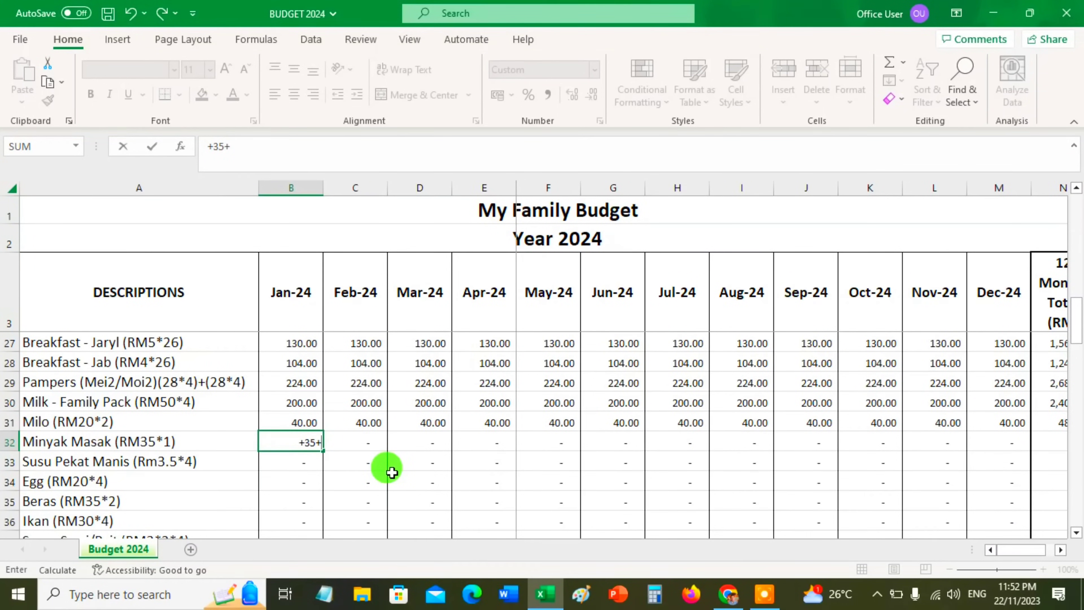
key("BackSpace")
type("*2")
key("BackSpace")
key("Return")
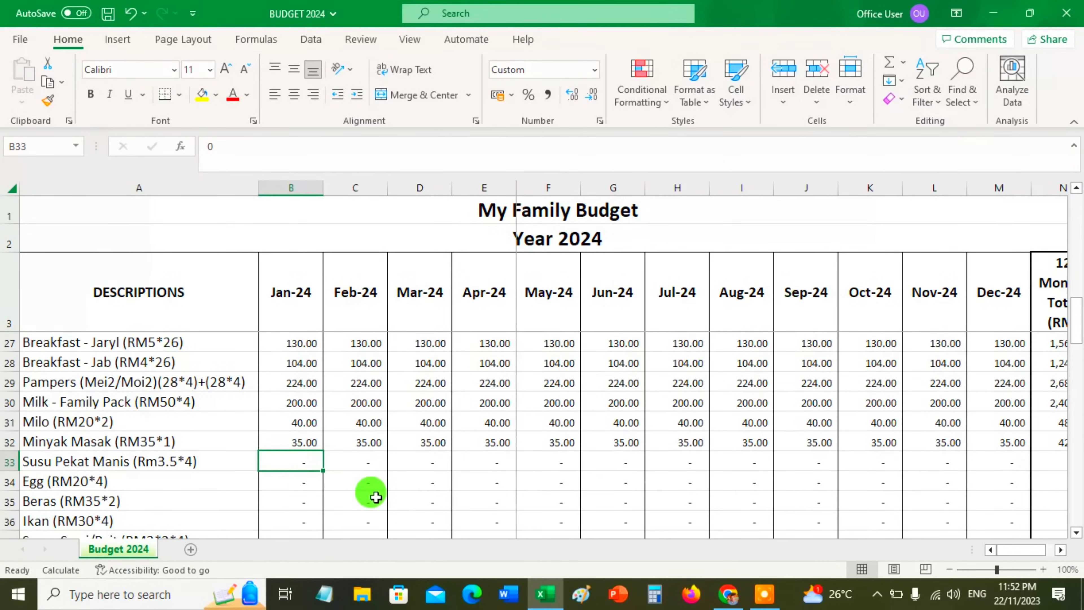
Enter the January Susu Pekat Manis amount as the formula 3.5*4 and check the stored formula
type("+3.5*")
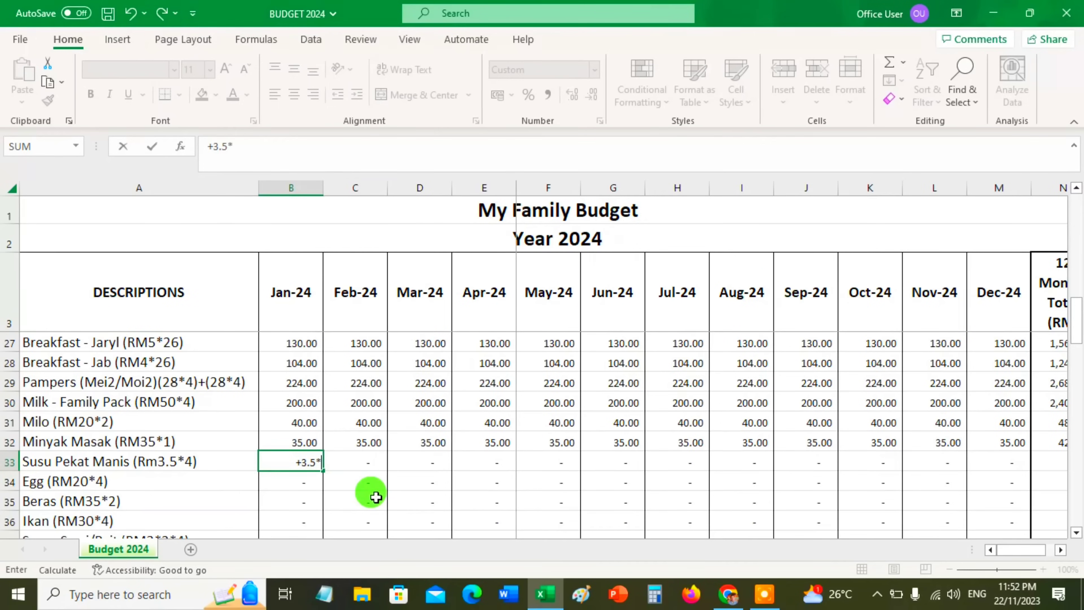
type("4")
key("Return")
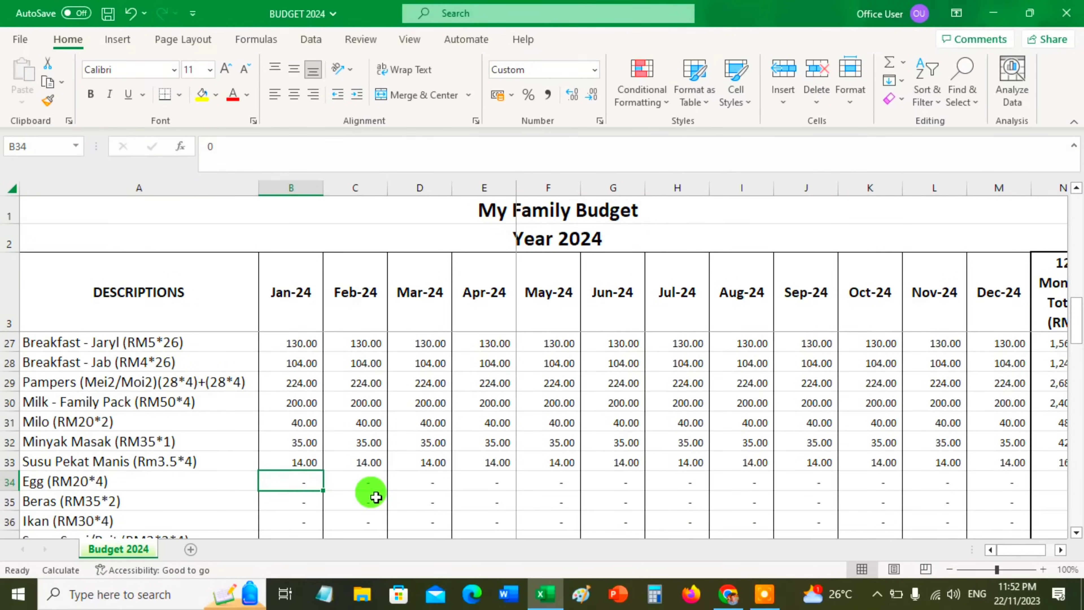
key("Up")
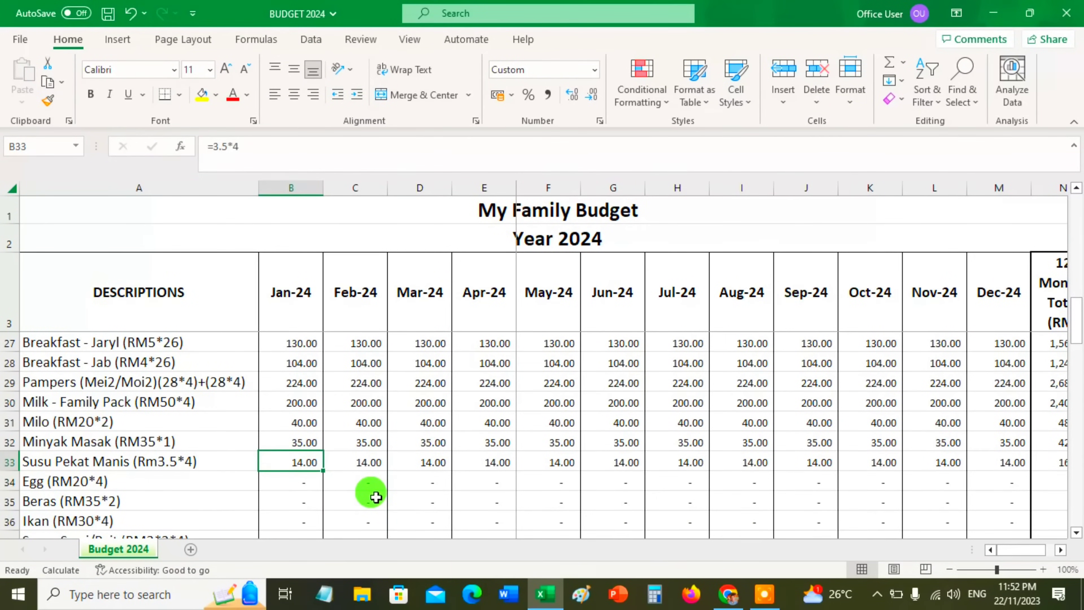
key("Down")
key("Up")
key("Down")
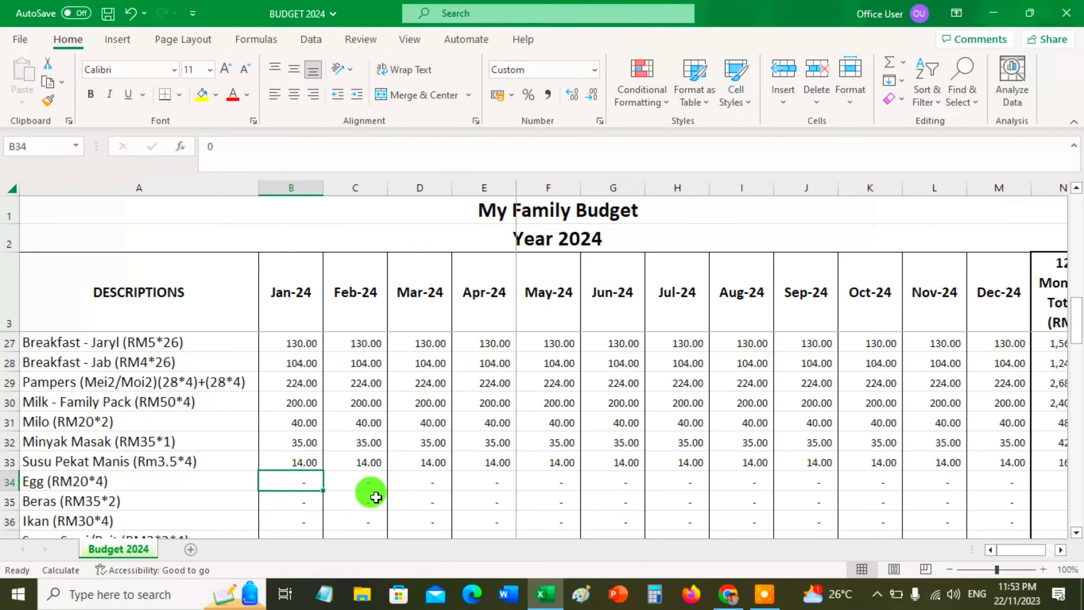
Enter the January Egg amount in the Outflow section as the formula 20*4
type("+20*")
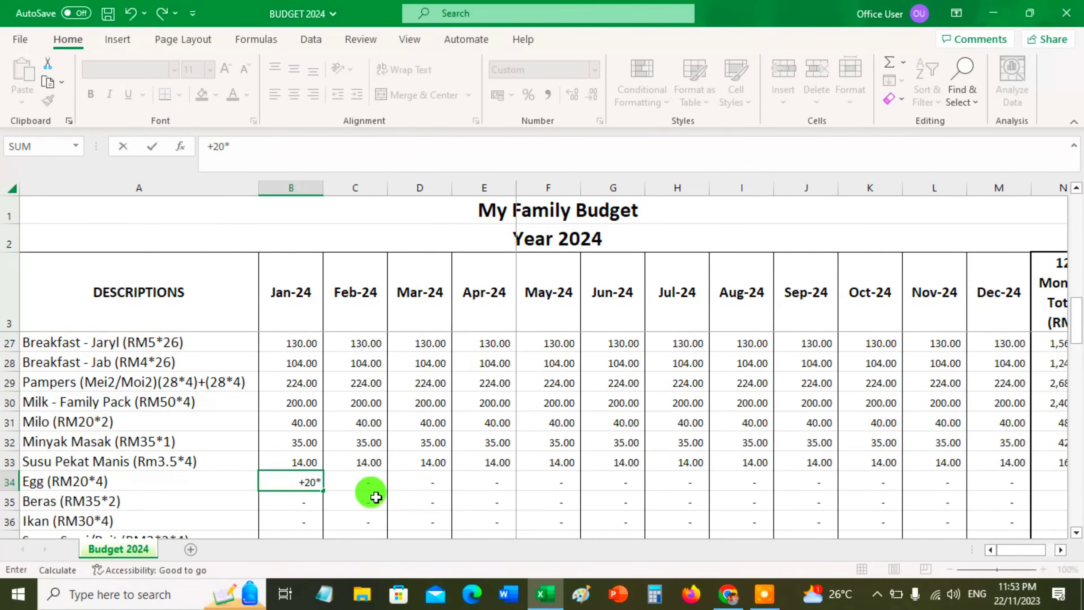
type("4")
key("Return")
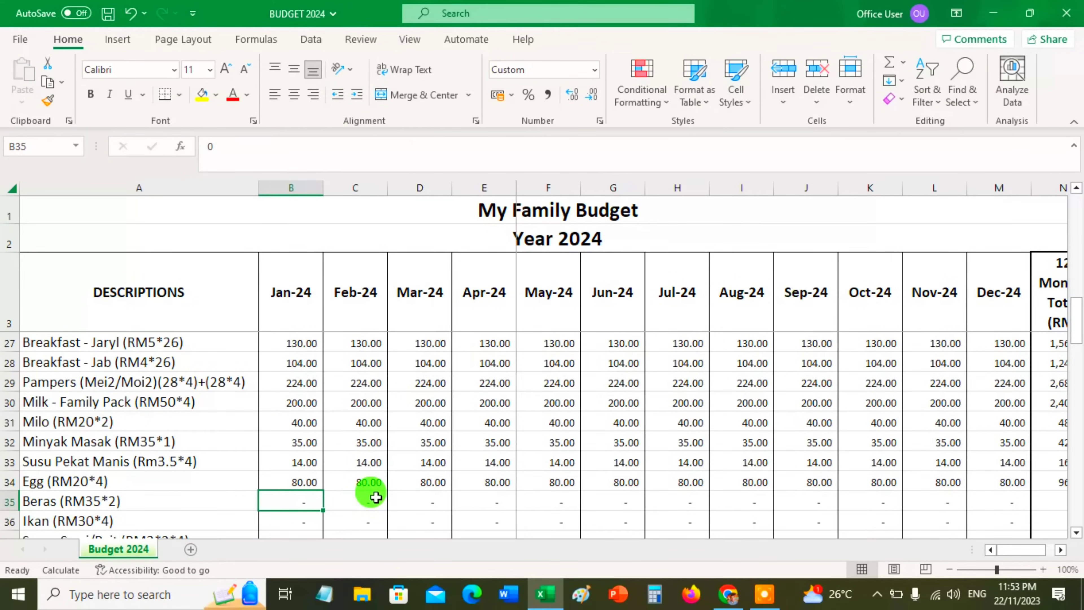
Enter the January Beras amount in the Outflow section as the formula 35*2
type("+")
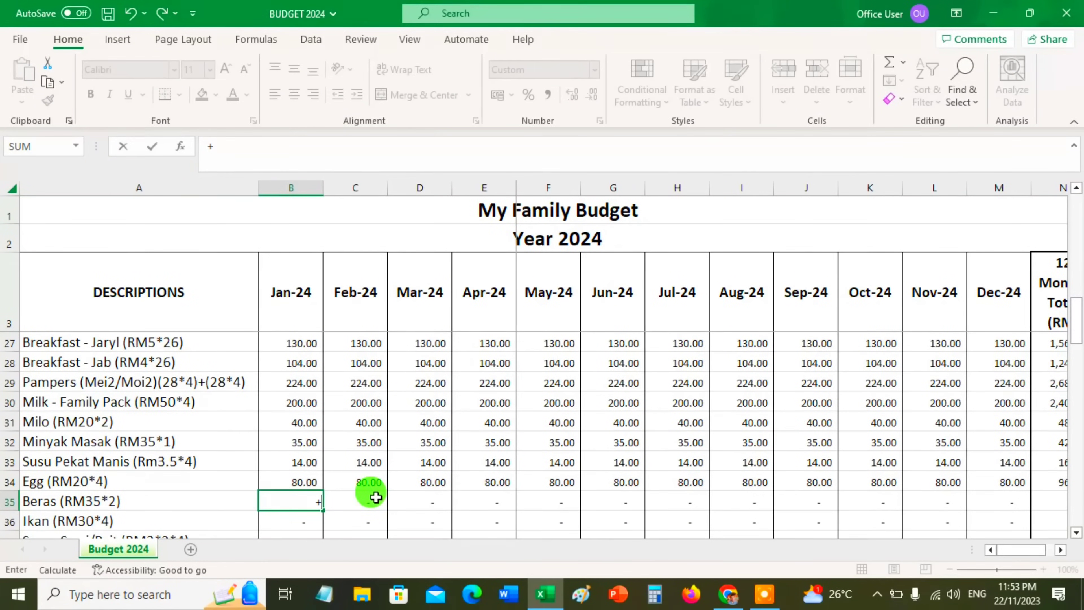
type("35*2")
key("Return")
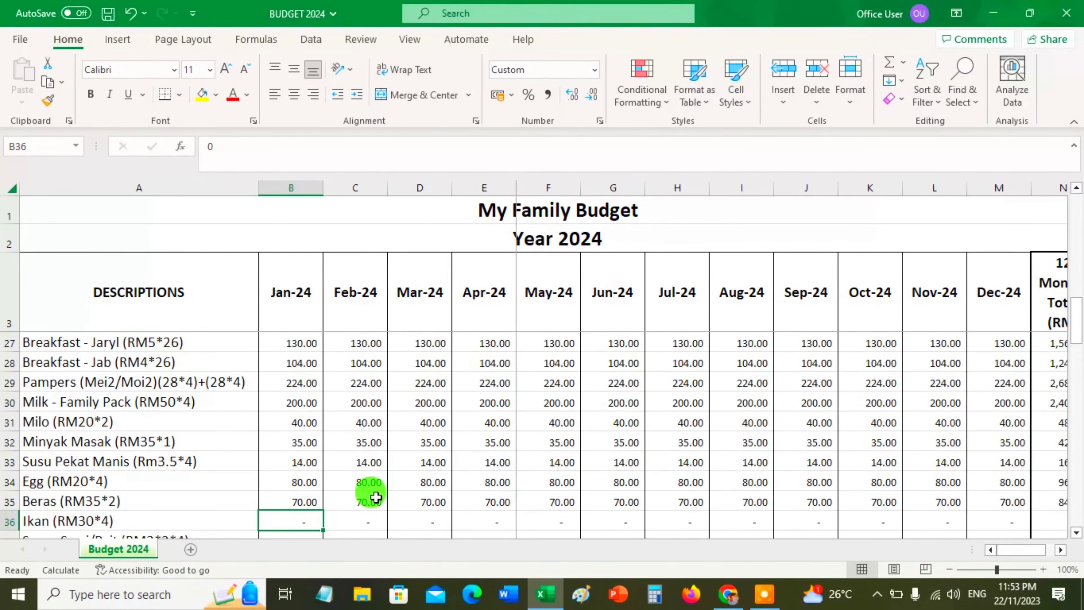
Enter the January Ikan amount in the Outflow section as the formula 30*4
key("Up")
key("Down")
type("+30*4")
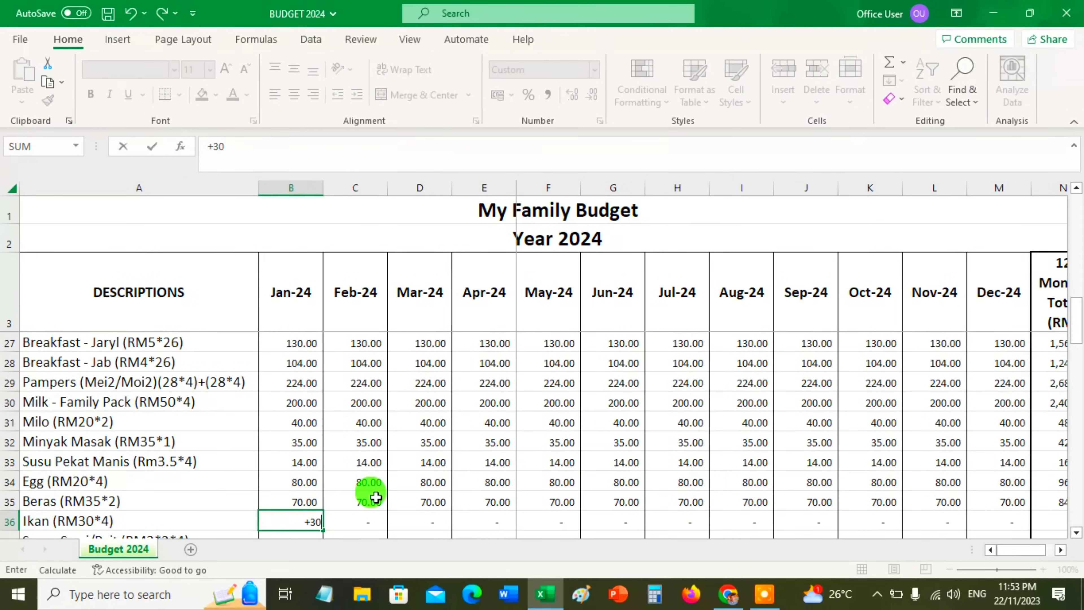
key("Return")
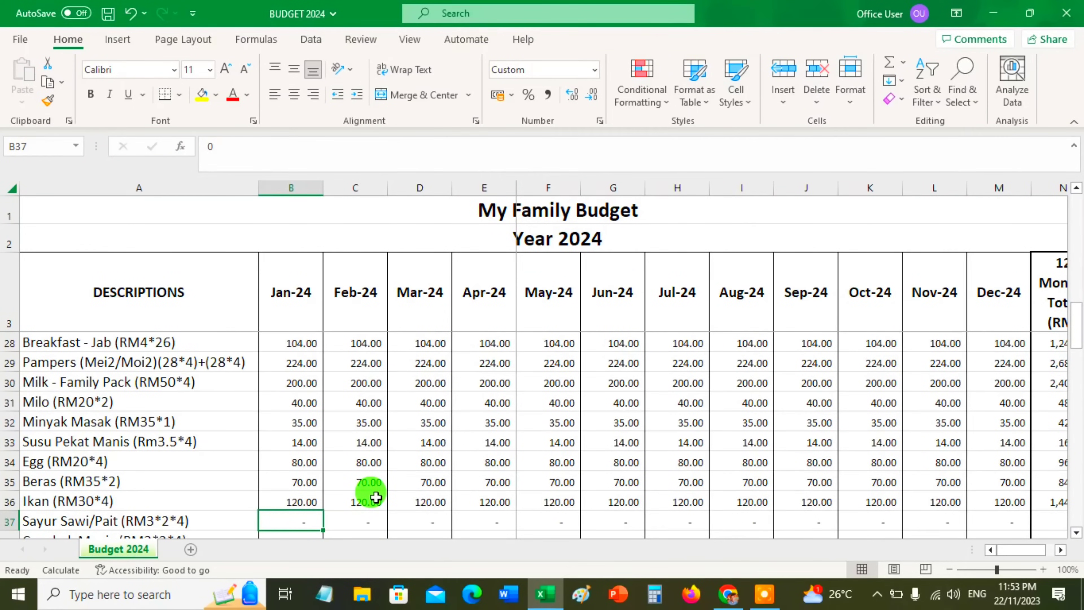
Enter the January Sayur Sawi/Pait amount in the Outflow section as the formula 3*2*4
type("+")
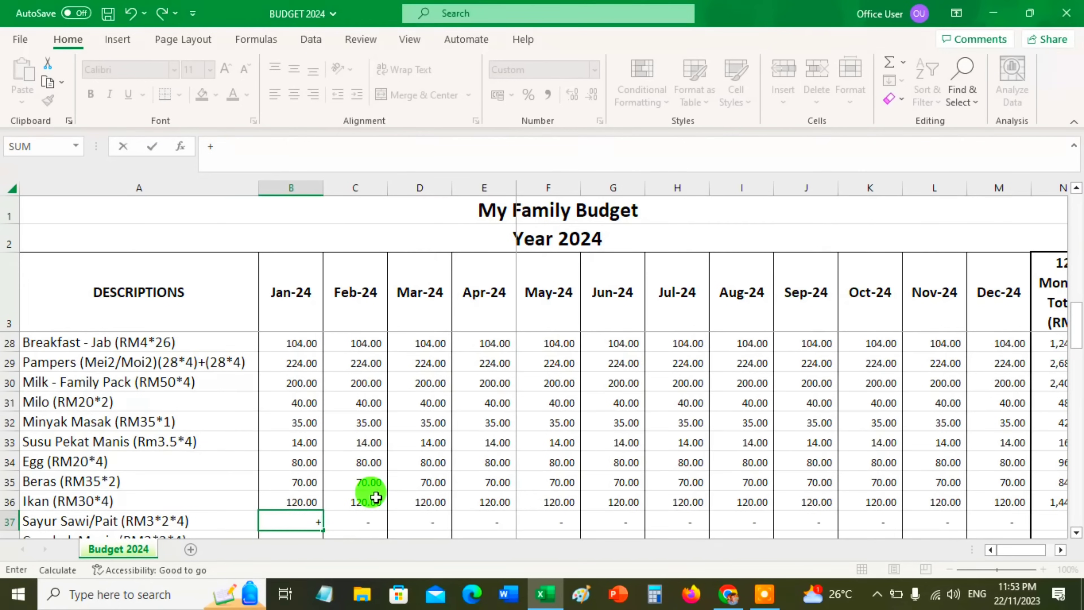
type("3*2*4")
key("Return")
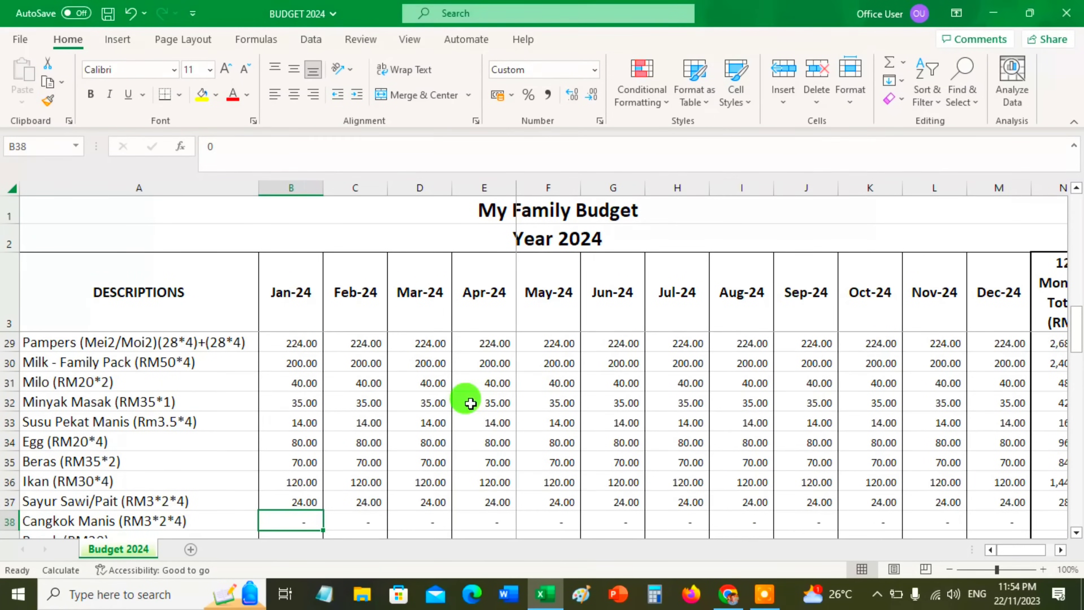
Enter the January Cangkok Manis amount in the Outflow section as the formula 3*2*4
type("+")
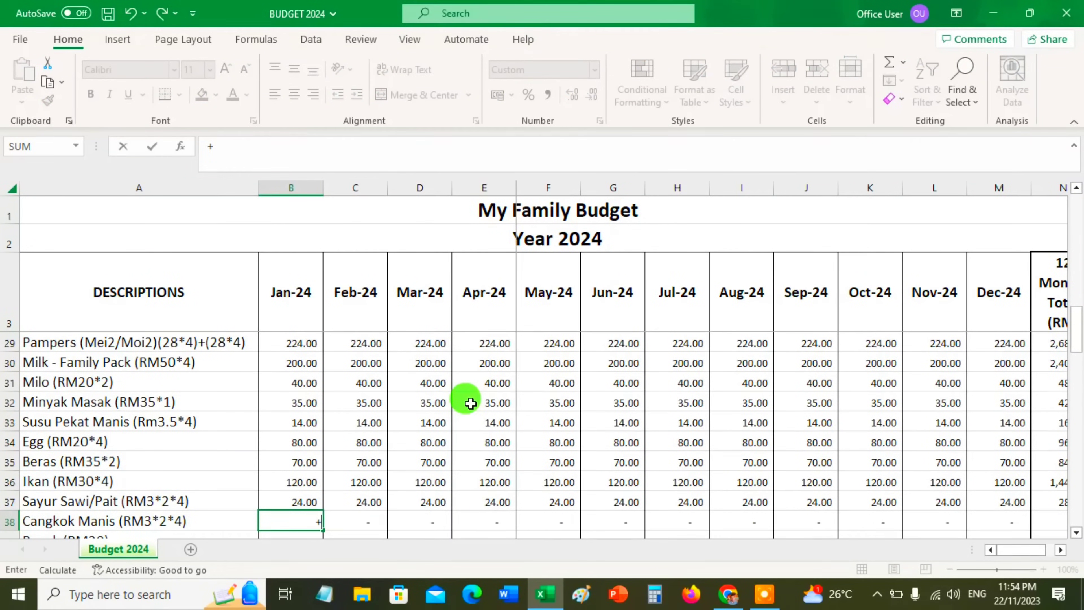
type("3*2*4")
key("Return")
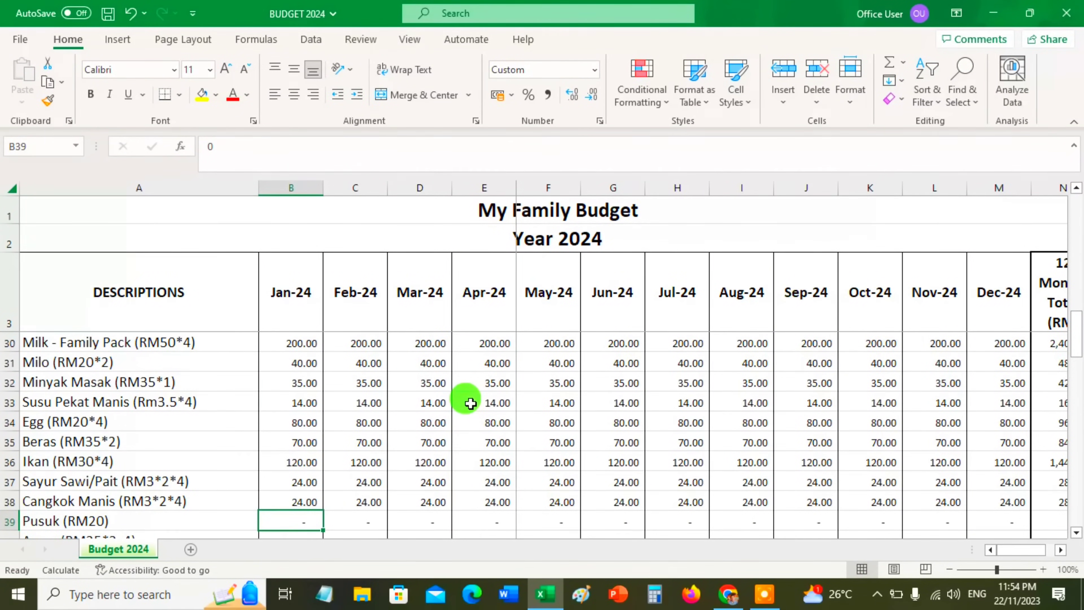
Enter 20 as the January Pusuk amount in the Outflow section
scroll(470, 403, "down", 1)
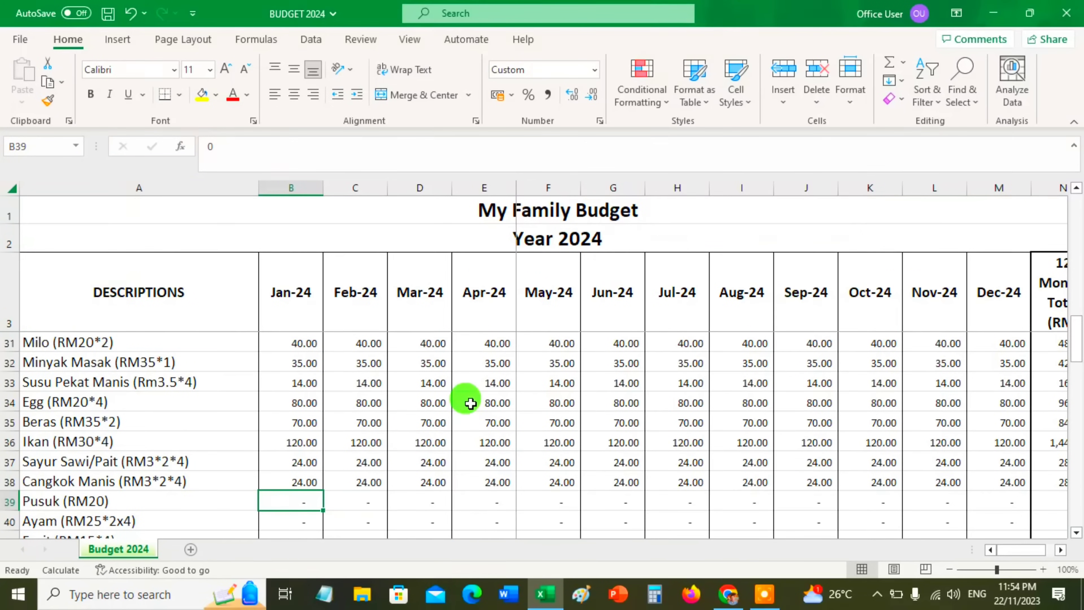
type("20.00")
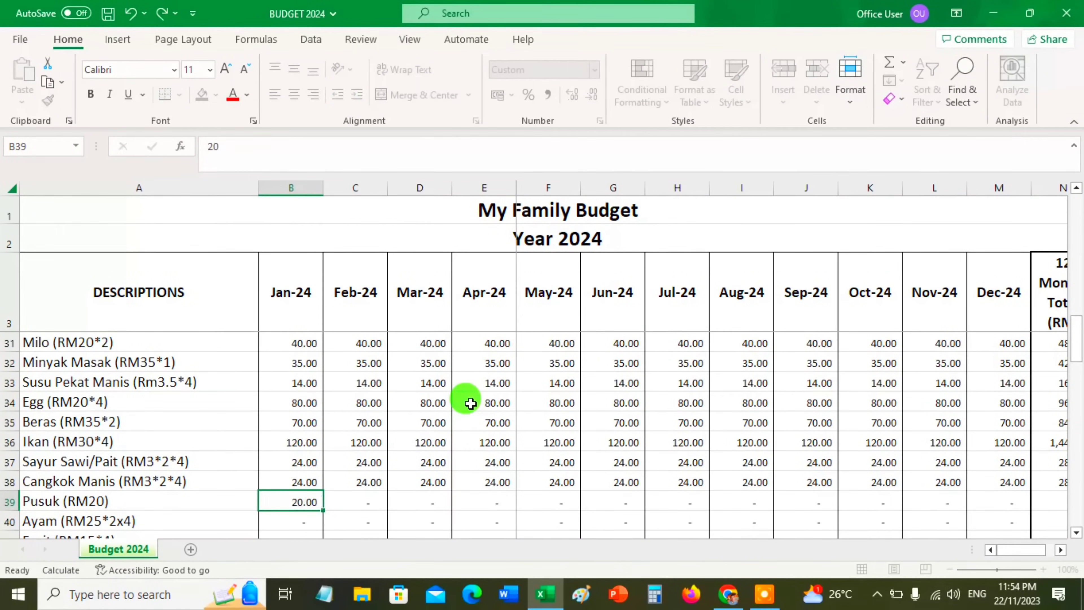
key("Return")
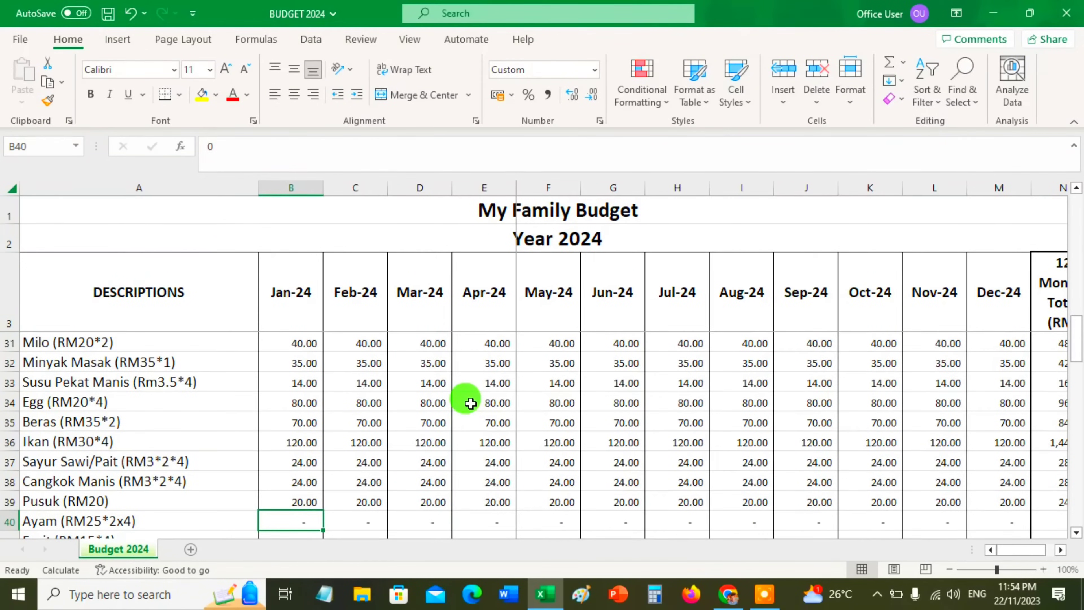
Enter the January Ayam amount in the Outflow section as the formula 25*2*4
type("+")
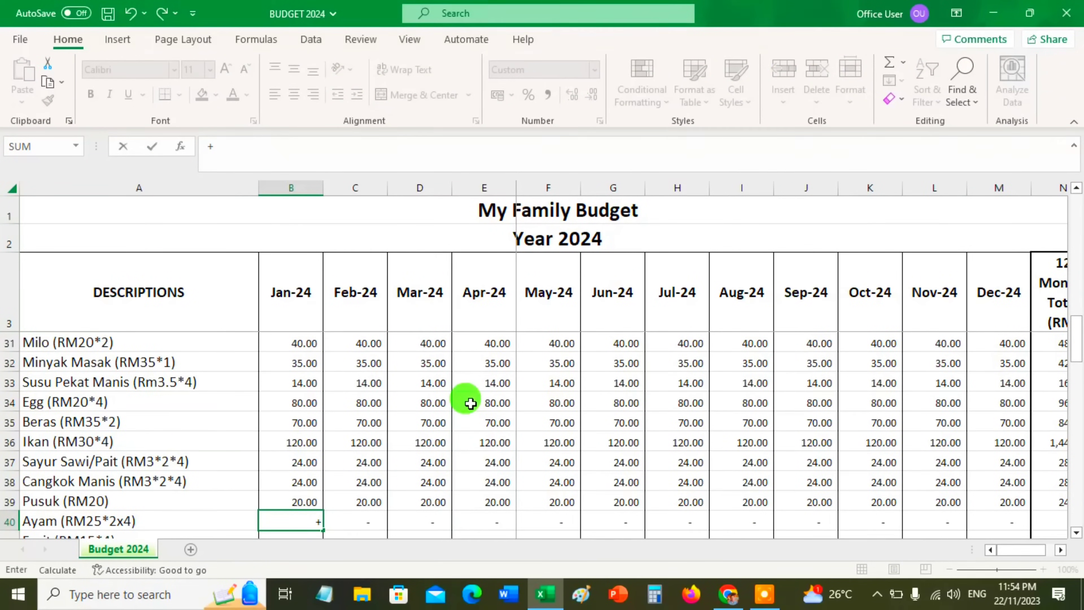
type("25*2*4")
key("Return")
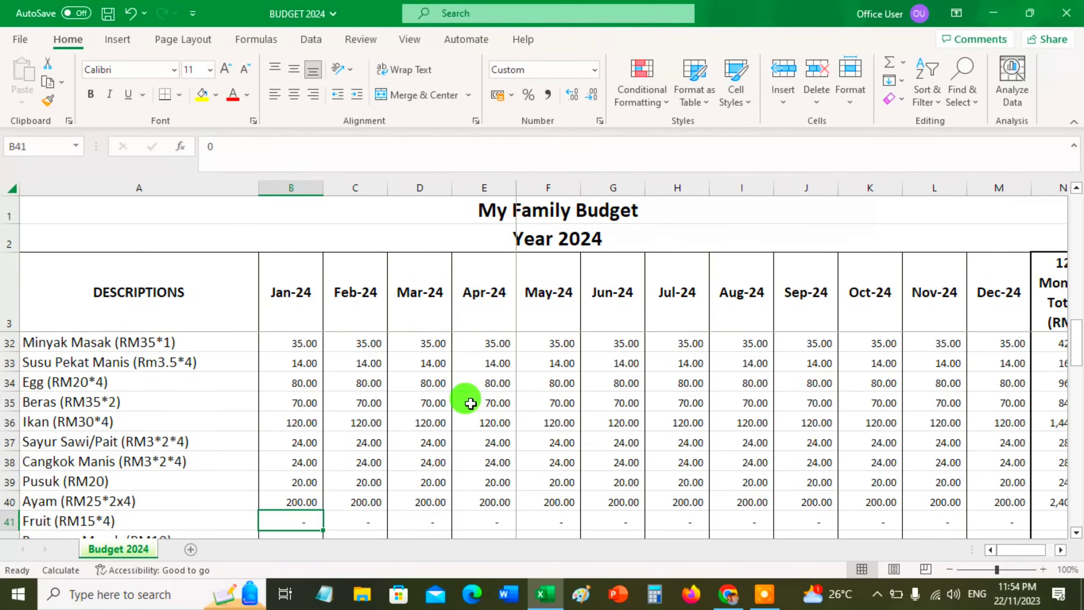
Enter the January Fruit amount as the formula 15*4 and check the stored formula
type("15")
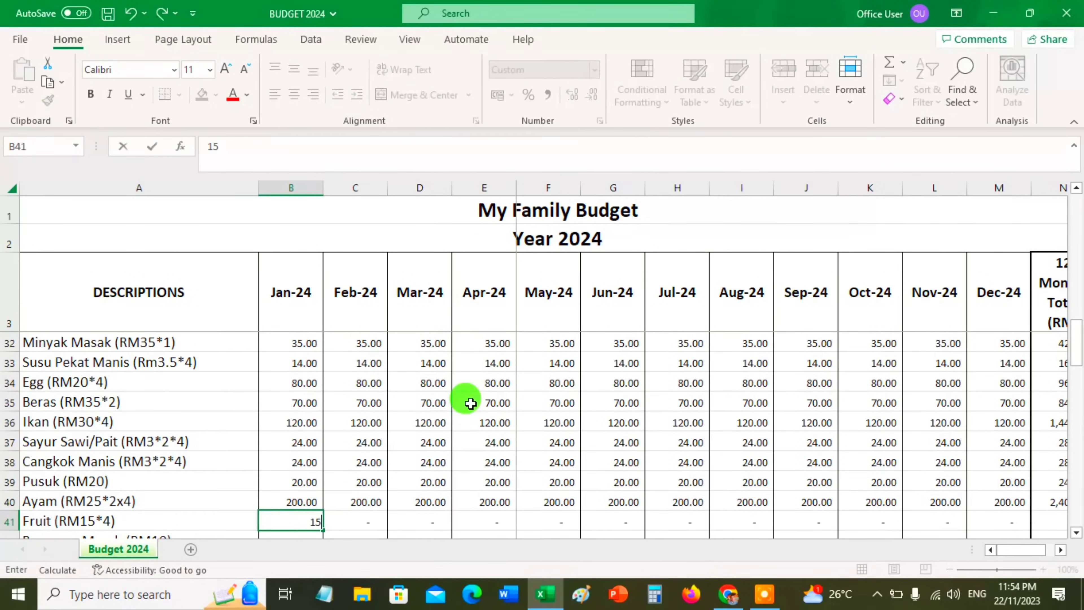
key("BackSpace")
key("BackSpace")
type("+15")
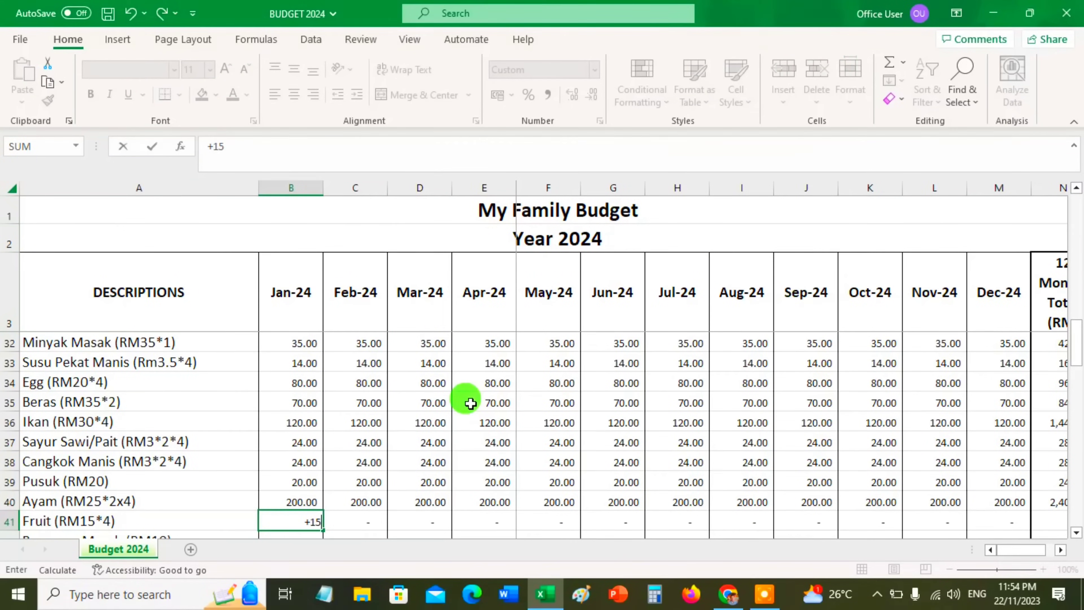
type("*4")
key("Return")
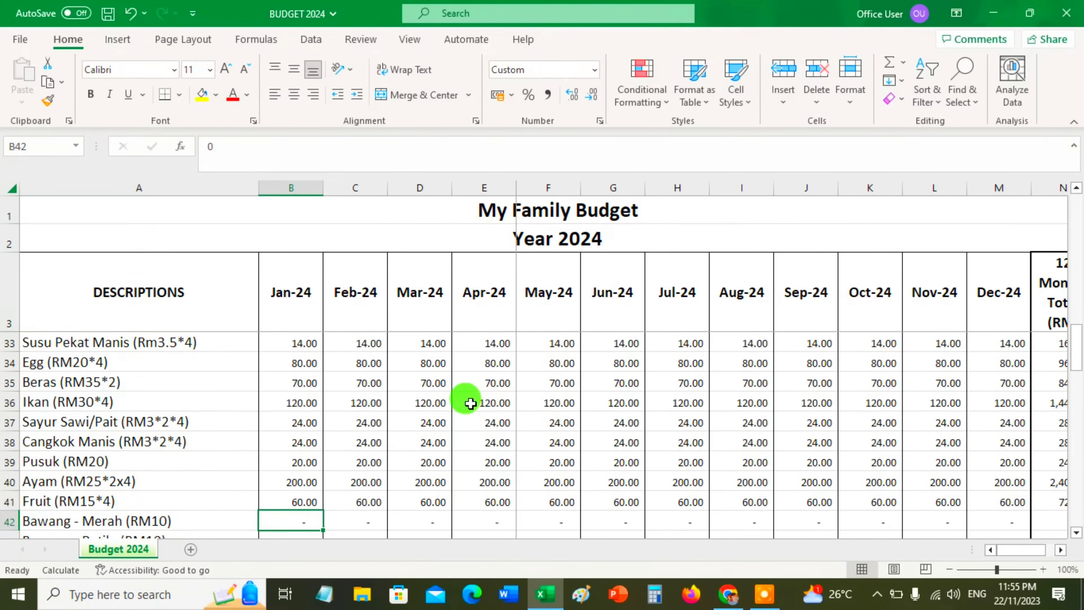
key("Up")
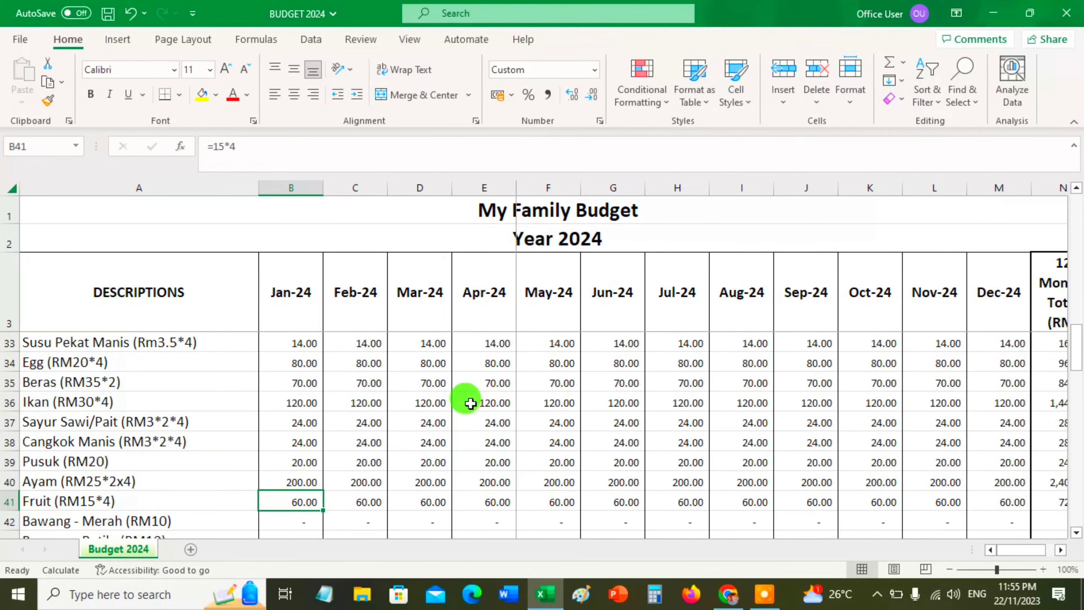
key("Down")
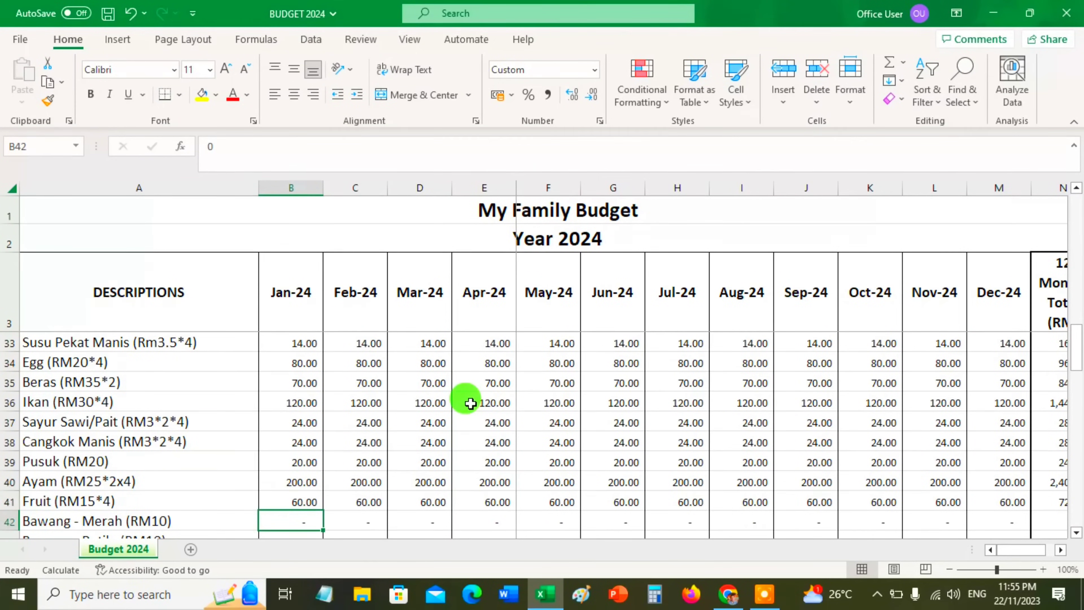
Enter 10 as the January amount for both Bawang - Merah and Bawang - Putih
type("10")
key("Return")
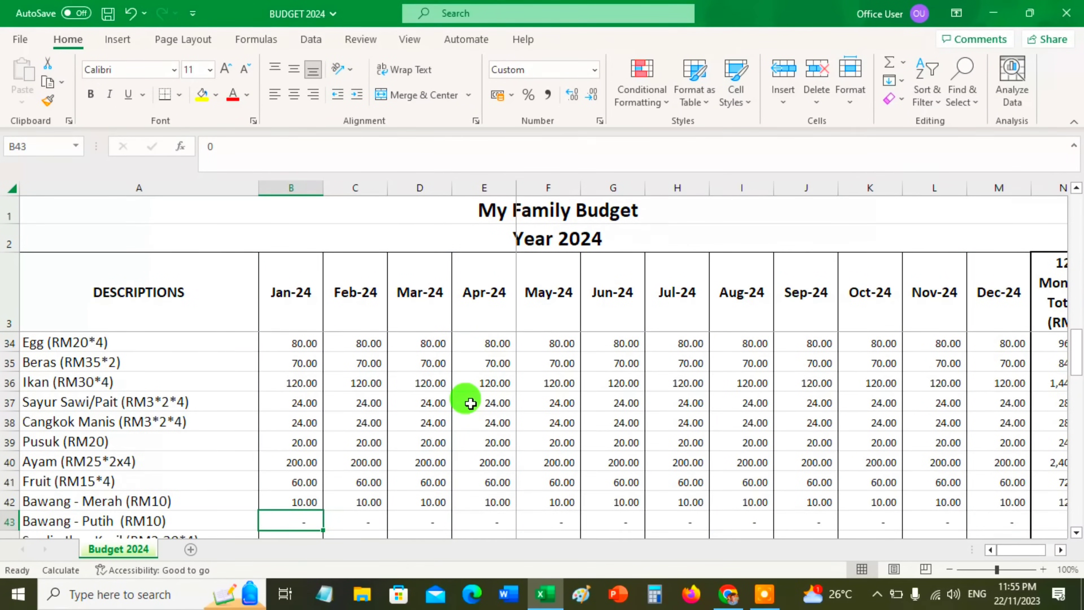
type("10")
key("Return")
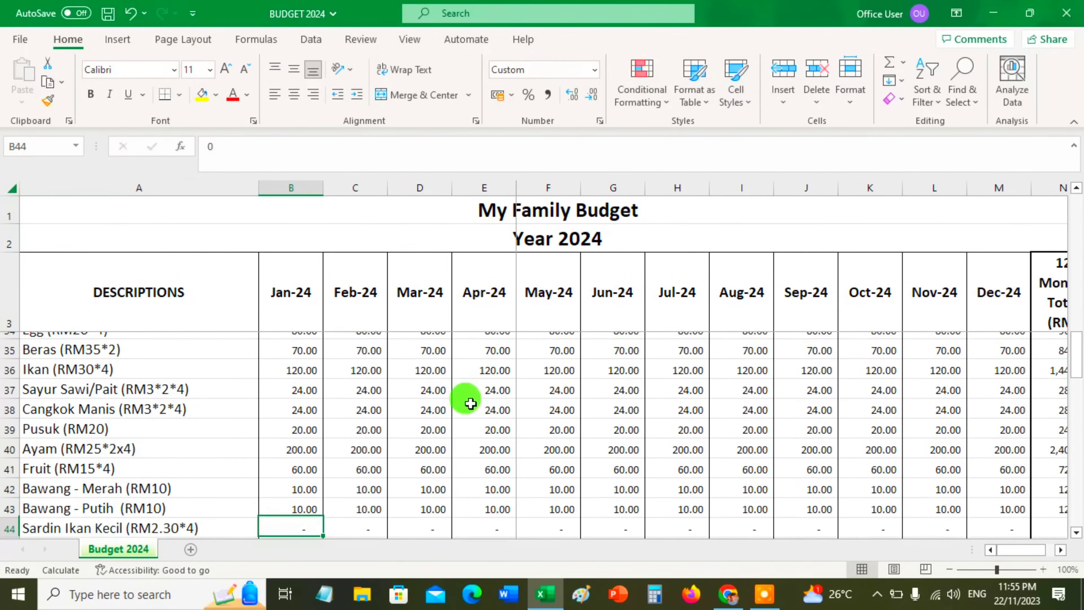
Enter the January Sardin Ikan Kecil amount in the Outflow section as the formula 2.3*4
type("+2.3")
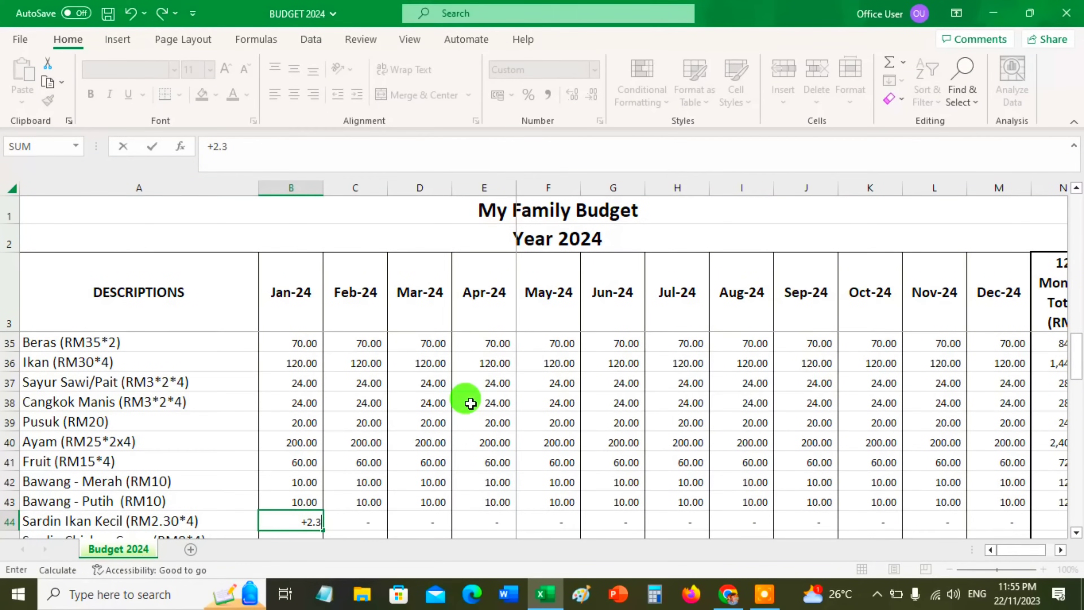
type("*4")
key("Return")
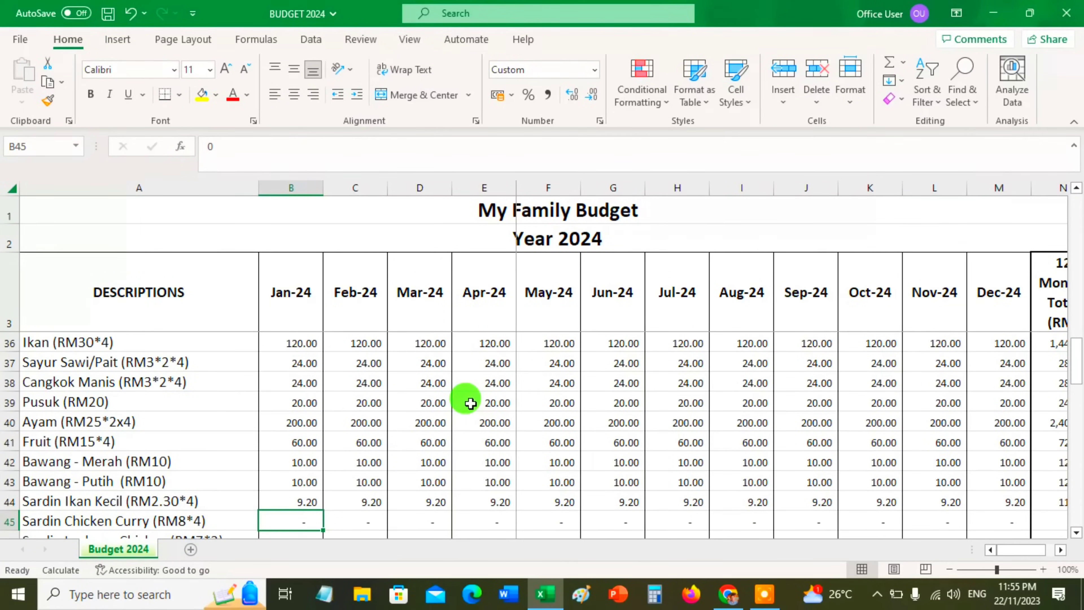
Enter the January Sardin Chicken Curry amount in the Outflow section as the formula 8*4
type("+")
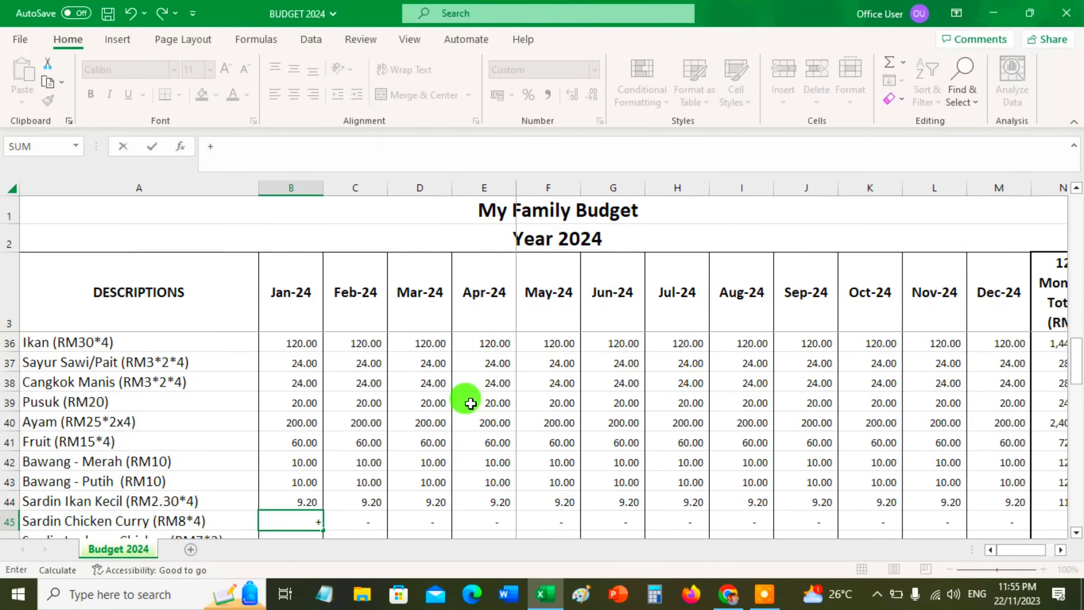
type("8.")
key("BackSpace")
type("*")
type("4")
key("Return")
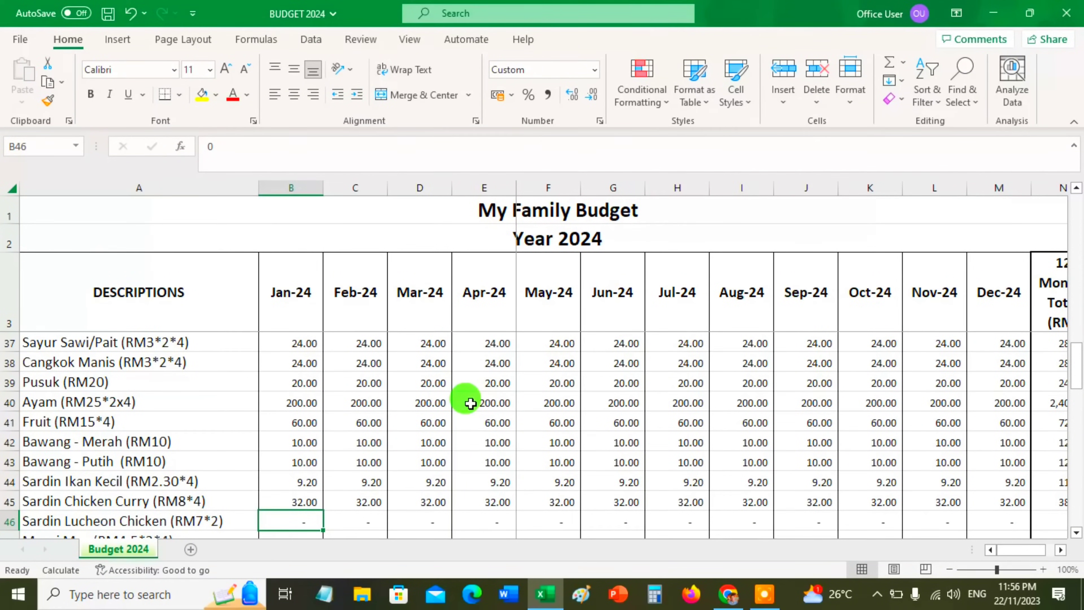
Enter the January amounts for Sardin Lucheon Chicken as 7.2 and for Maggi Mee as the formula 4.5*2*4
type("+7.2")
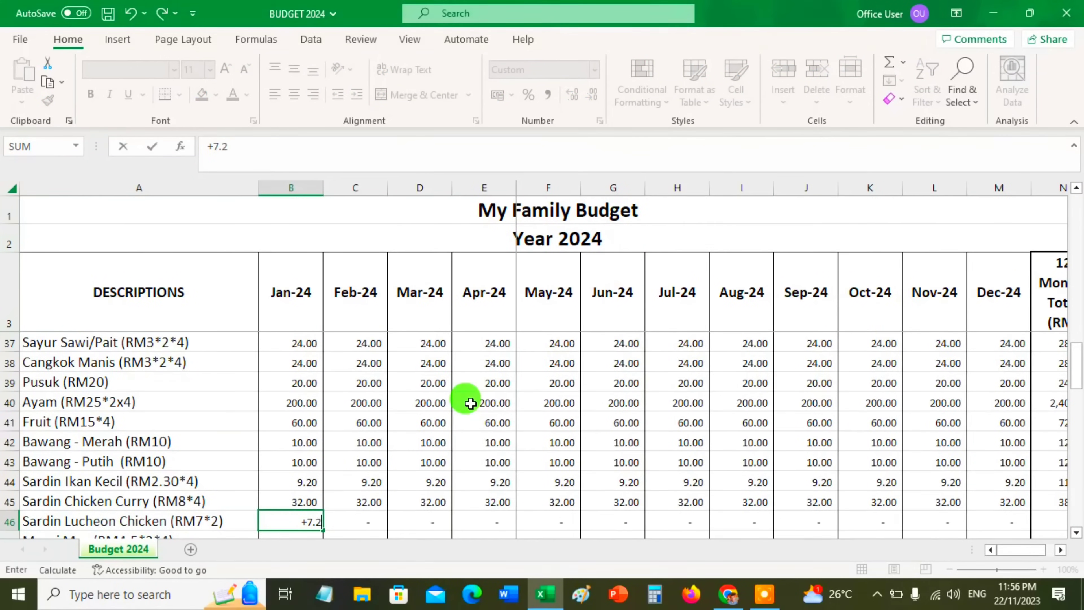
key("Return")
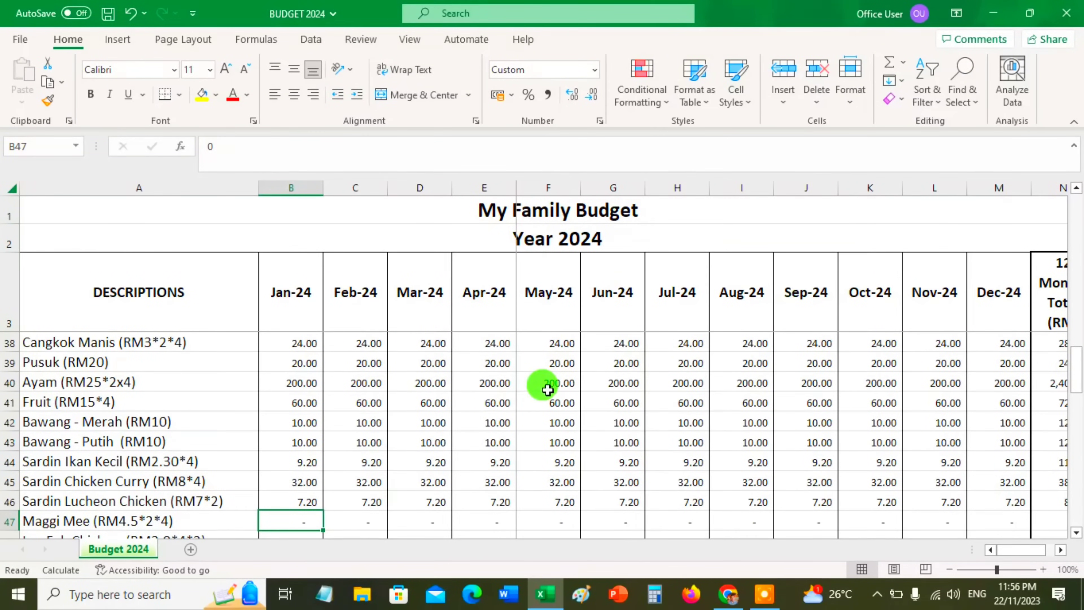
type("+4.5")
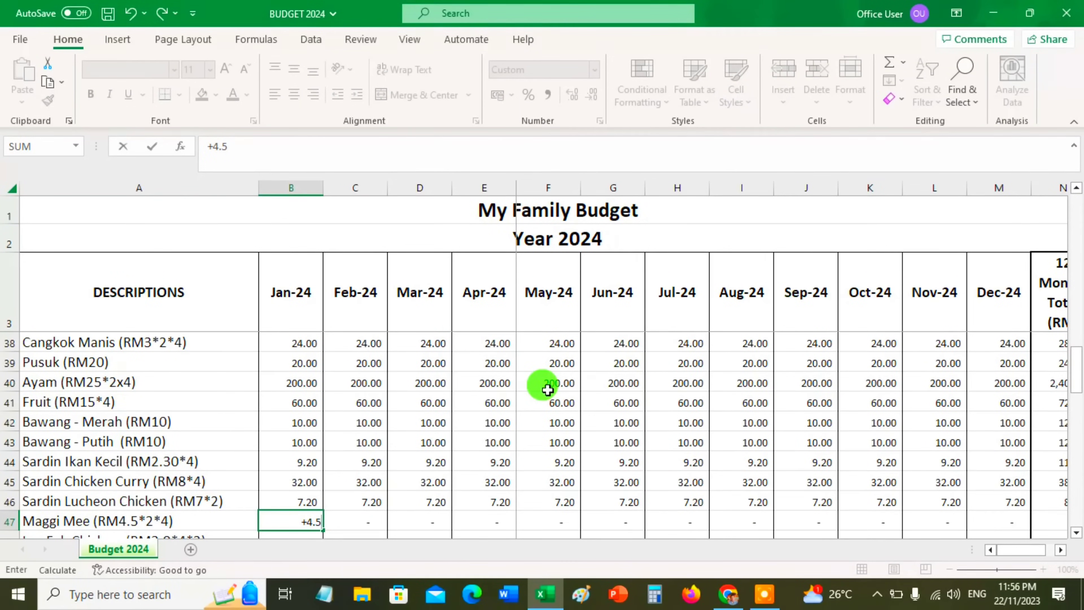
type("*")
type("2*")
type("4")
key("Return")
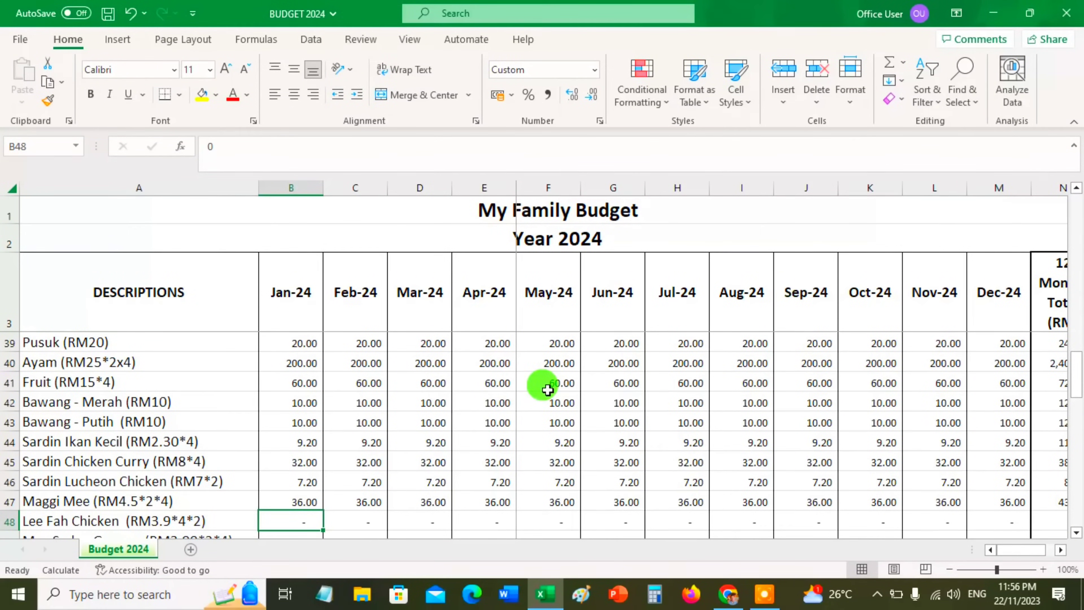
Enter the January Lee Fah Chicken amount as the formula 3.9*4*2
type("+3.9")
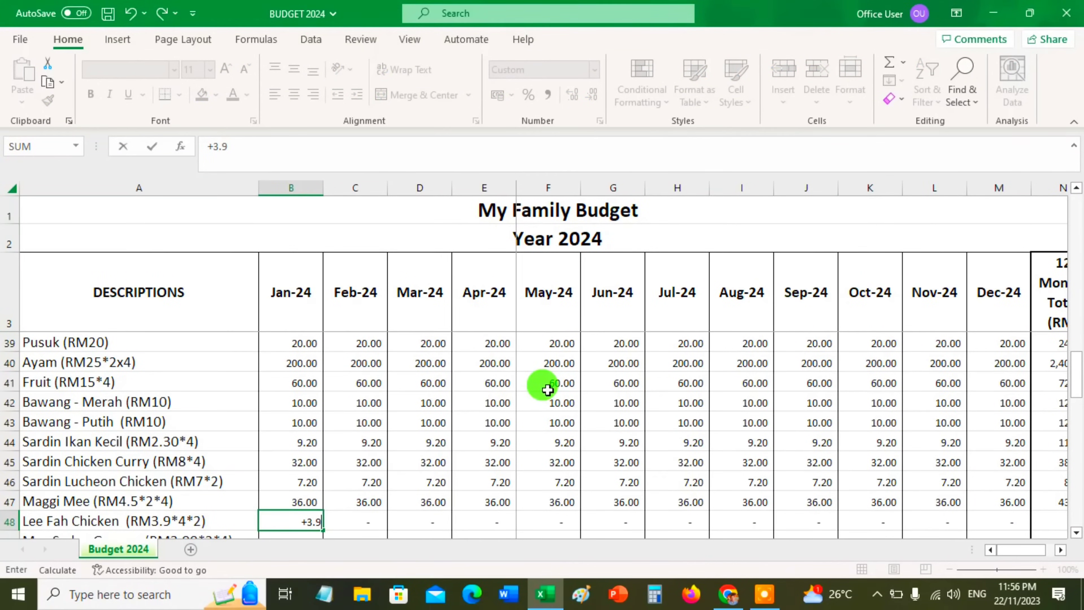
type("*4*2")
key("Return")
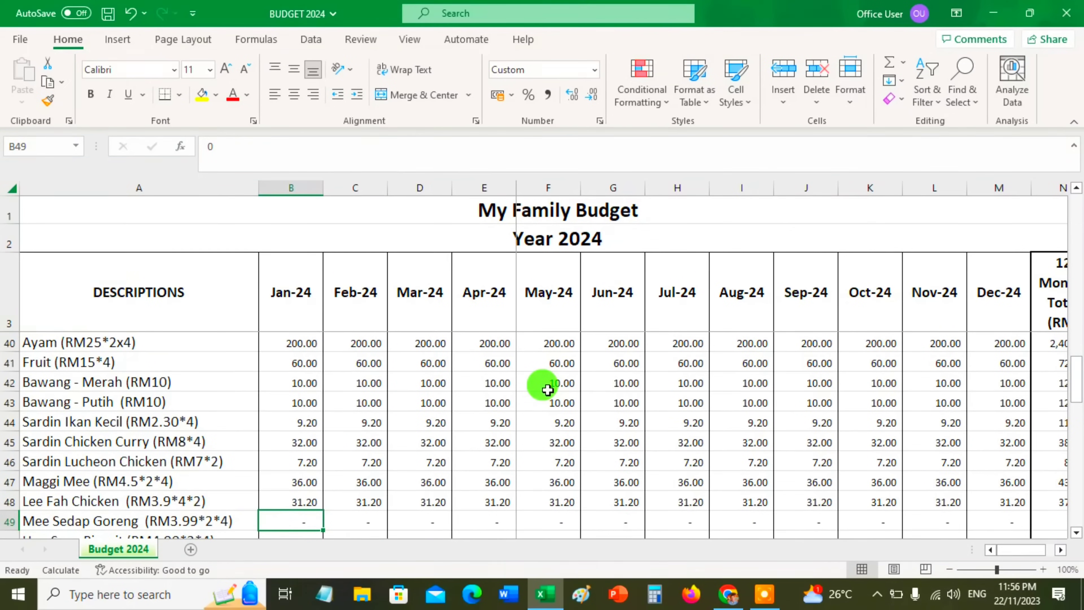
Enter the January Mee Sedap Goreng amount as the formula 3.99*2*4
type("+")
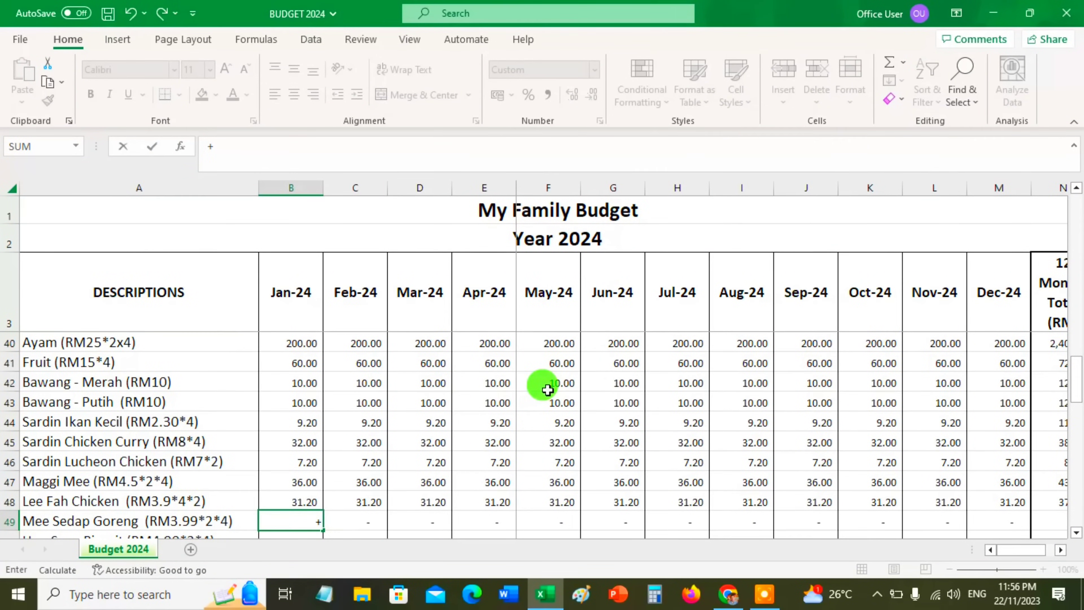
type("3.99*2*4")
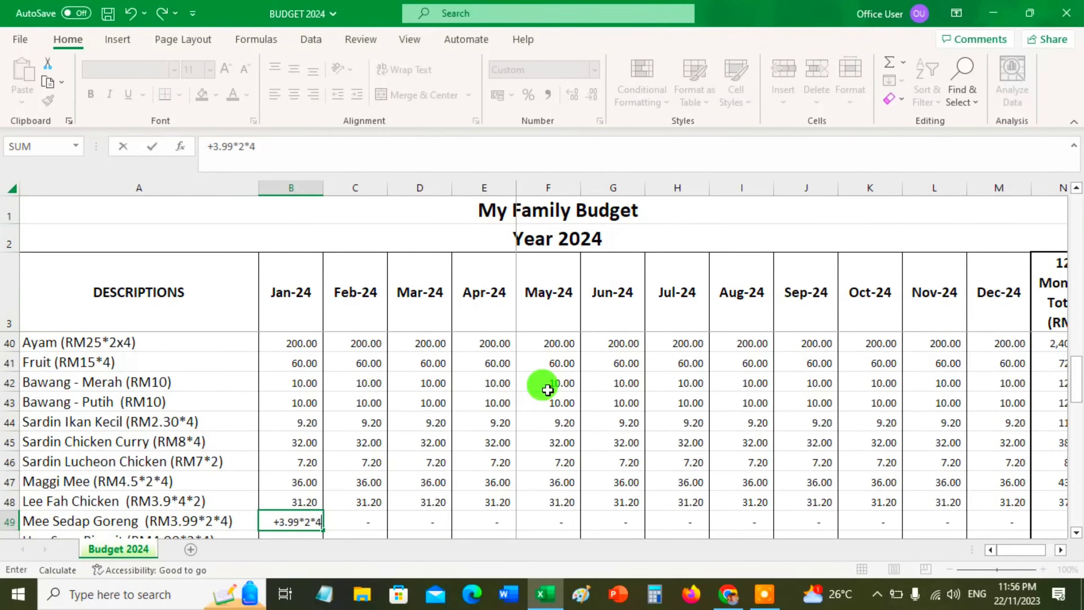
key("Return")
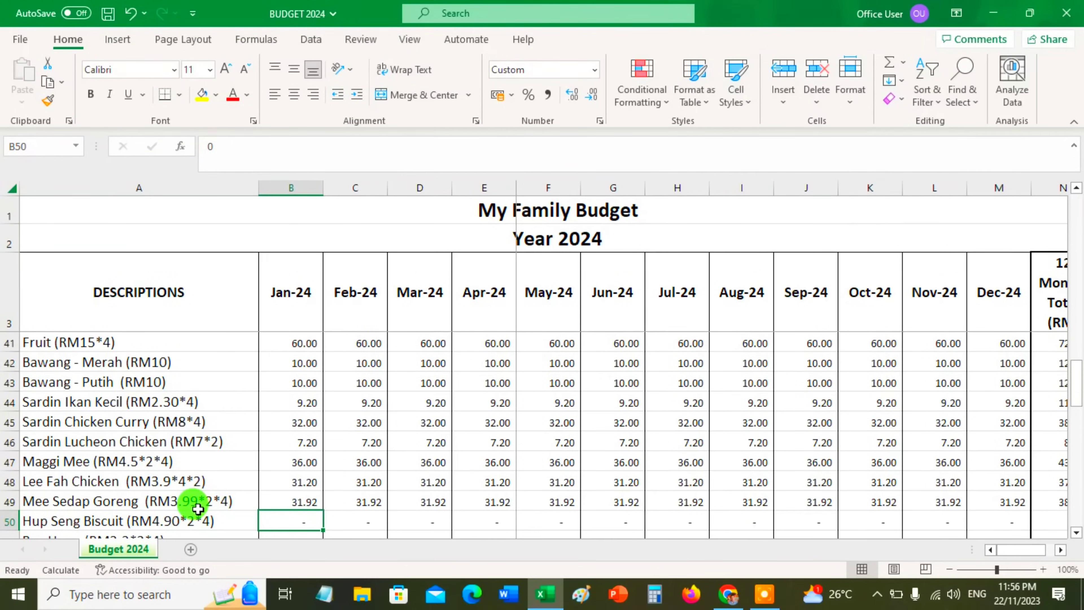
Enter the January Hup Seng Biscuit amount as the formula 4.9*2*4
type("+")
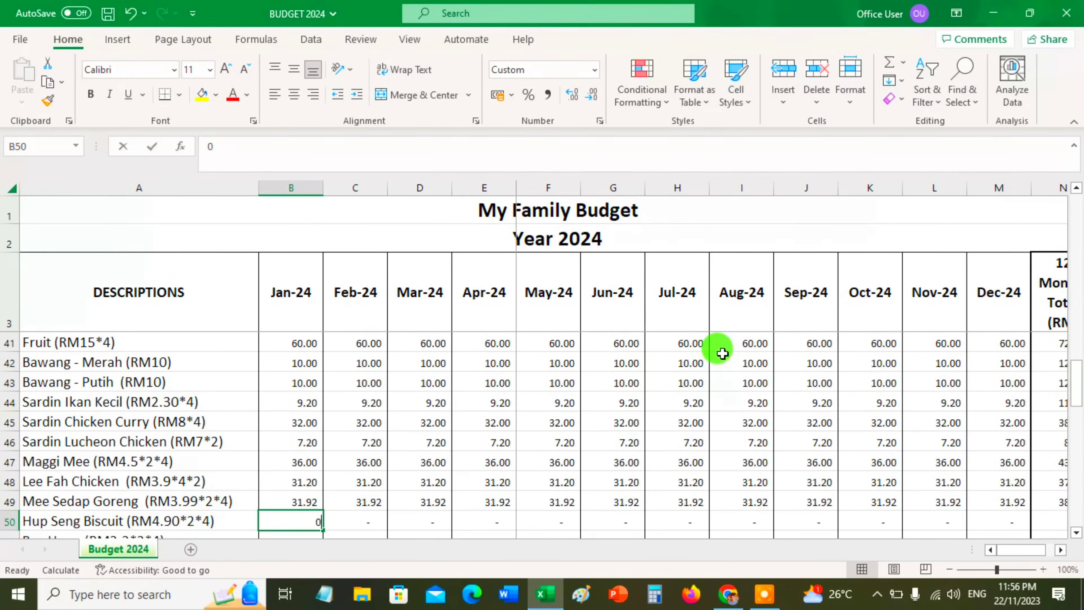
type("4.")
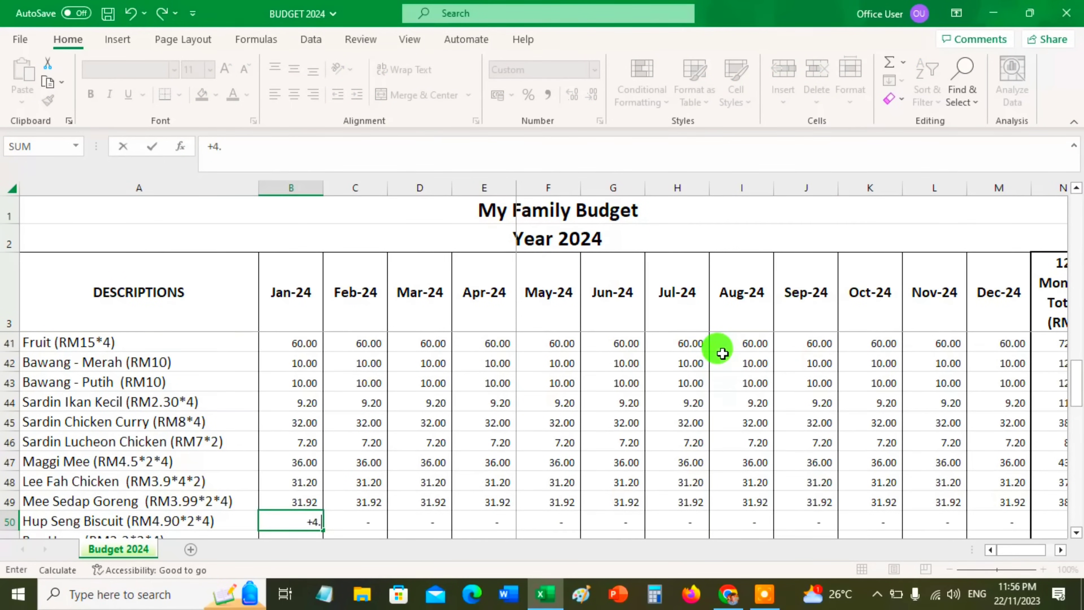
type("9*2*4")
key("Return")
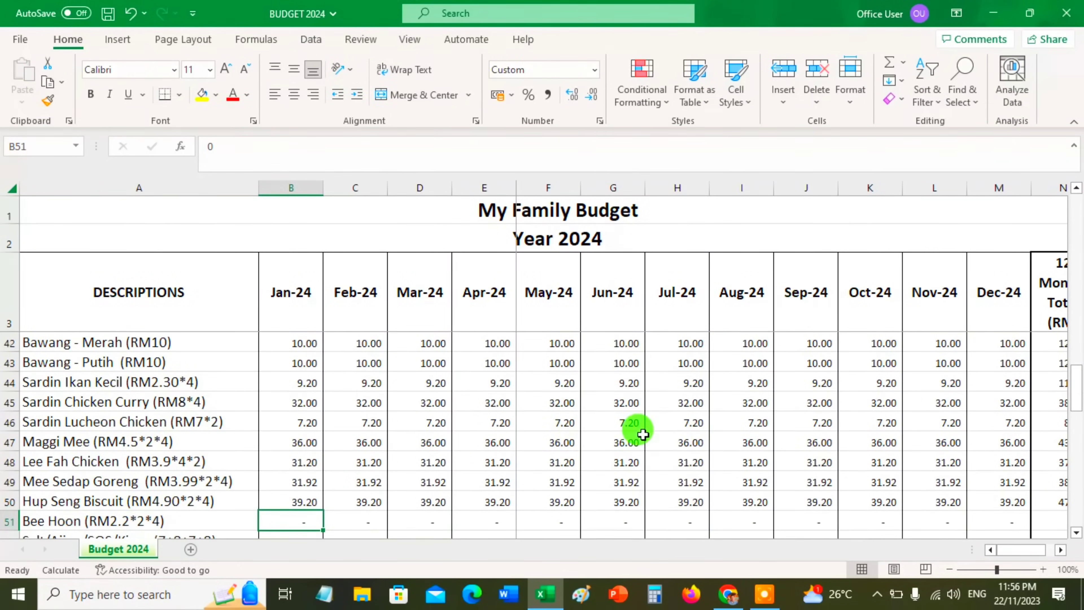
Enter the January Bee Hoon amount in the Outflow section as the formula 2.2*2*4
scroll(636, 426, "down", 1)
type("+")
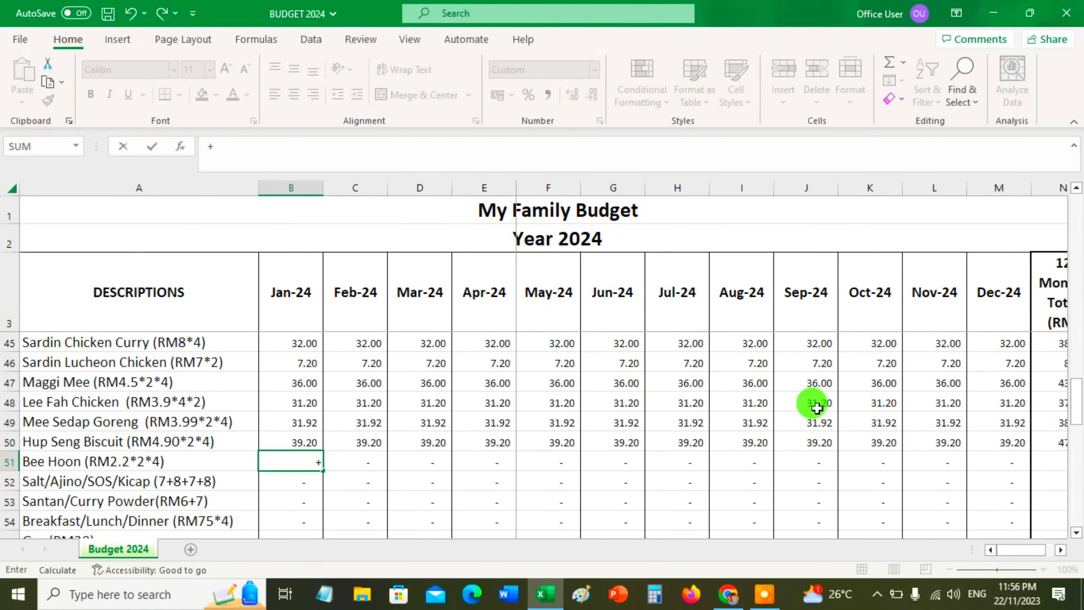
type("2.2*2*4")
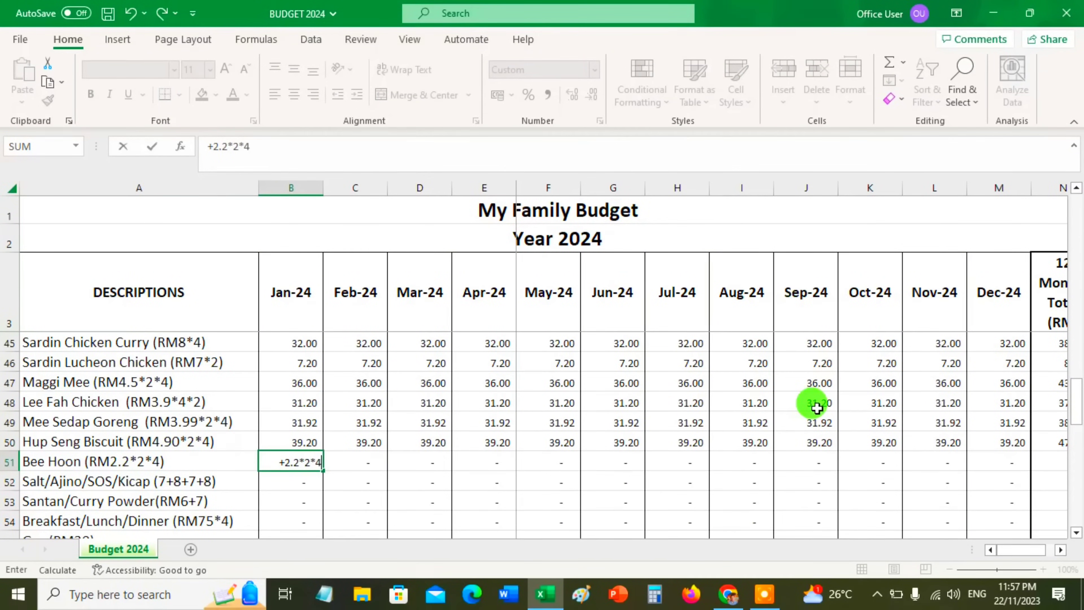
key("Return")
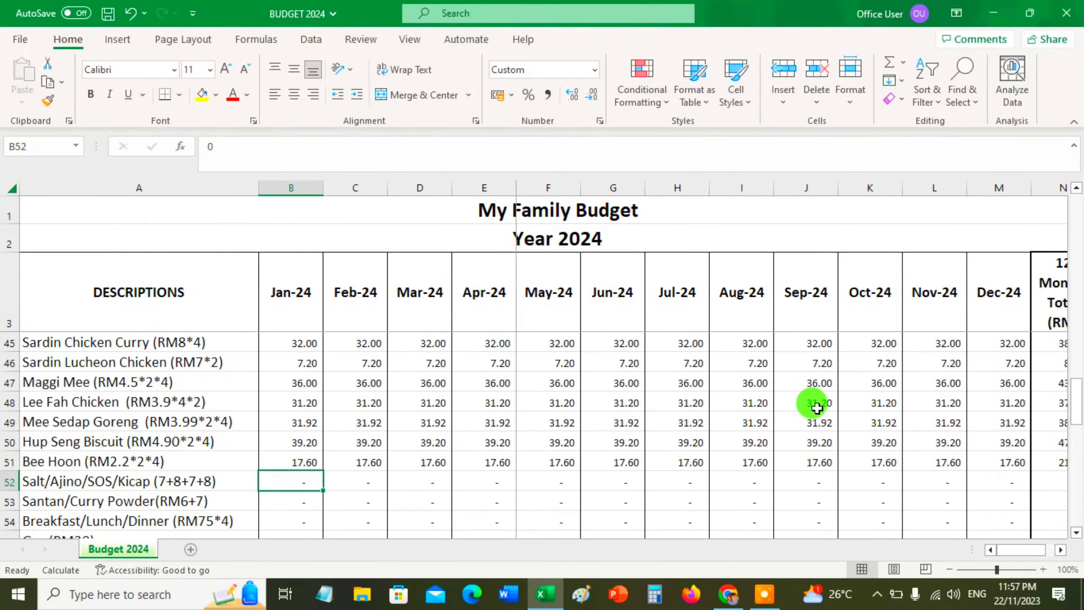
Enter the January Salt/Ajino/SOS/Kicap amount as the sum 7+8+7+8
type("+")
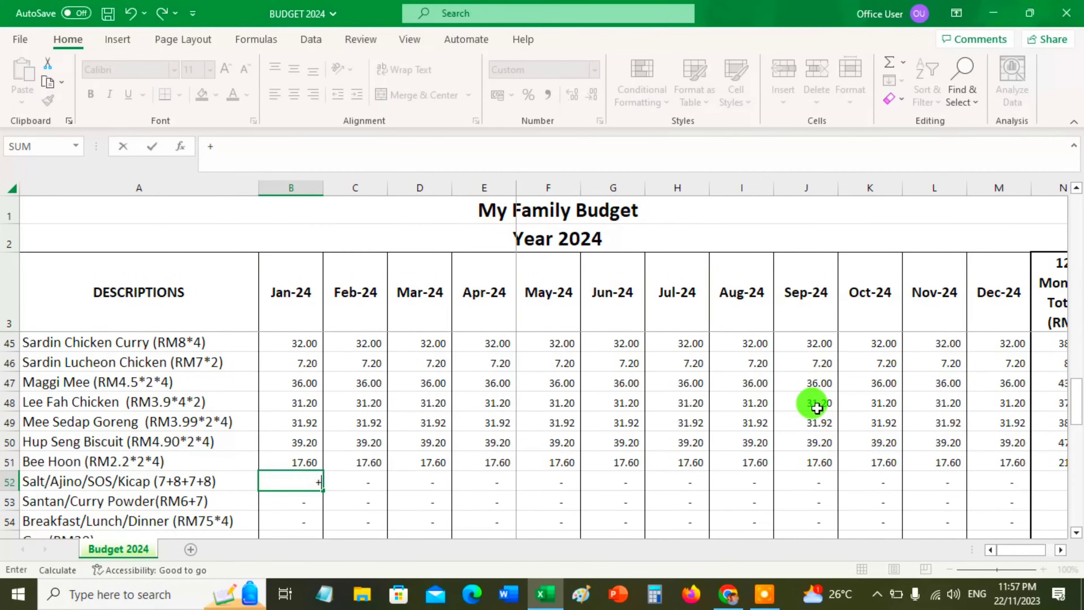
type("7+8+7+8")
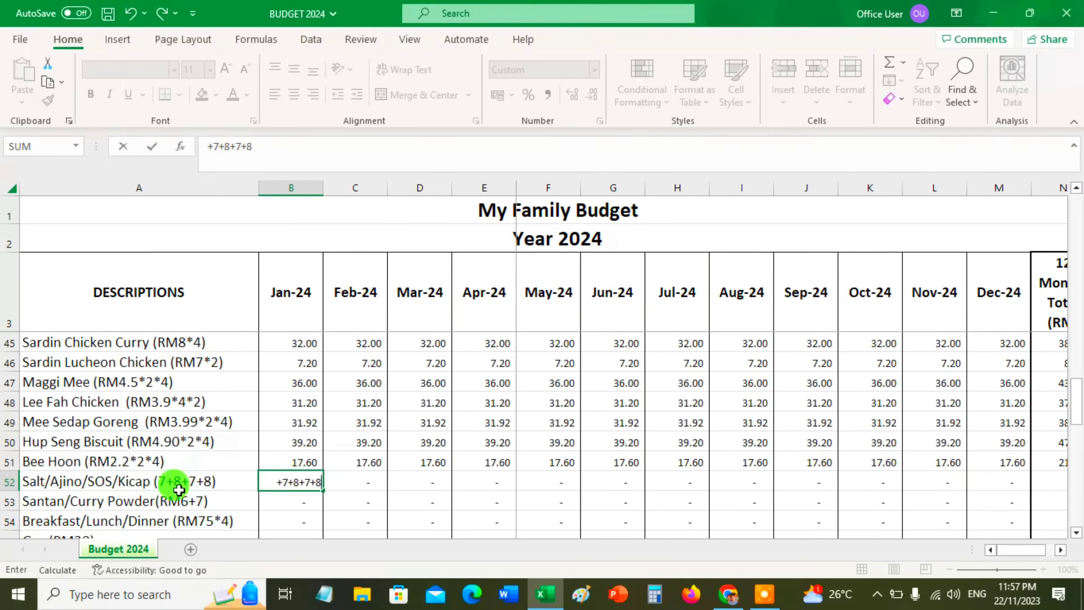
key("Return")
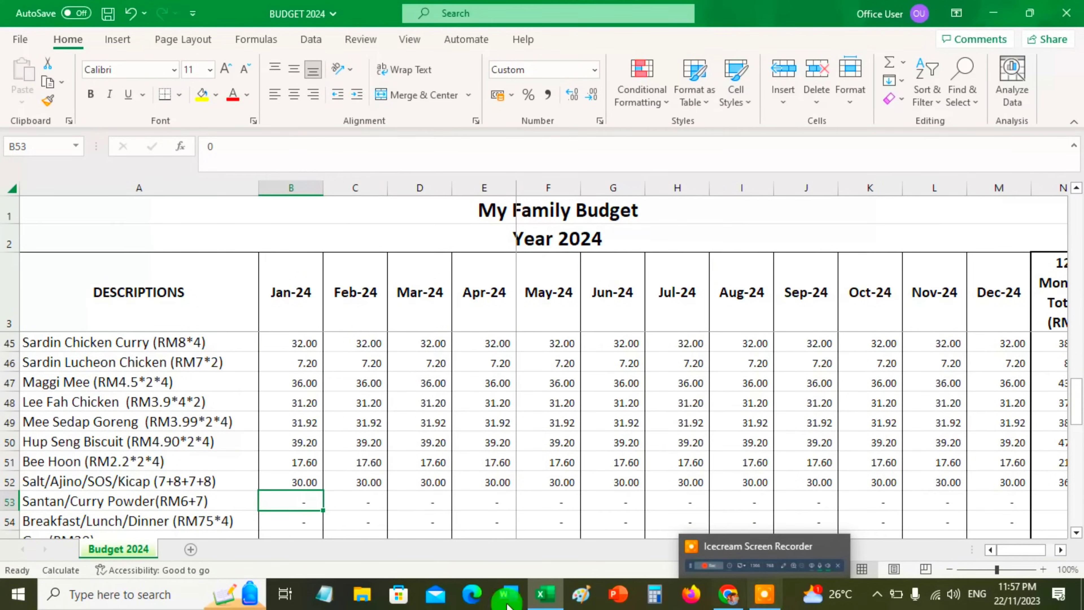
Enter the January Santan/Curry Powder amount as the sum 6+7
type("+")
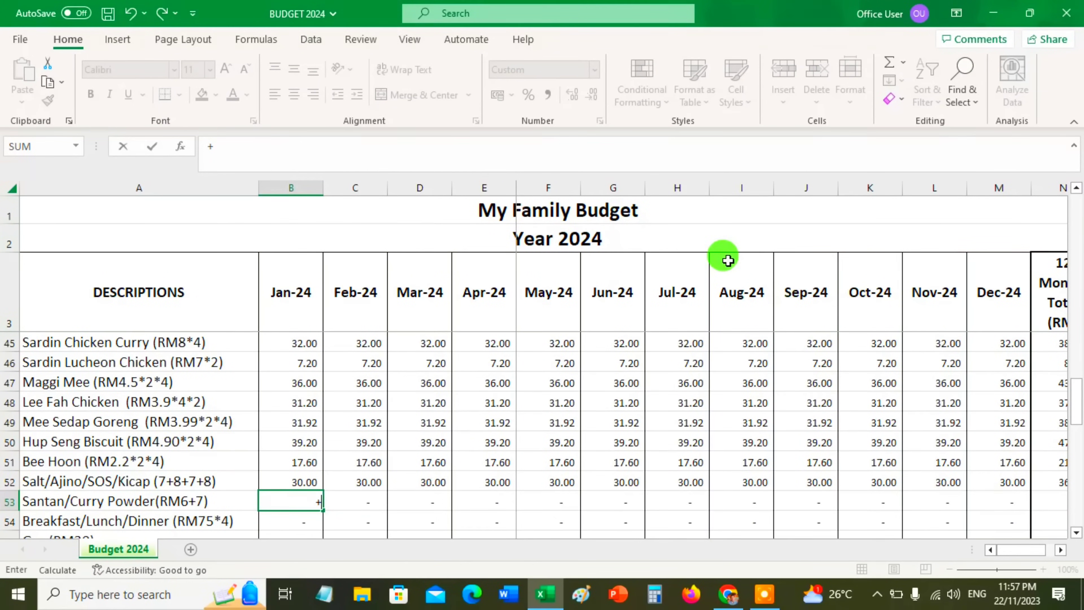
type("6+7")
key("Return")
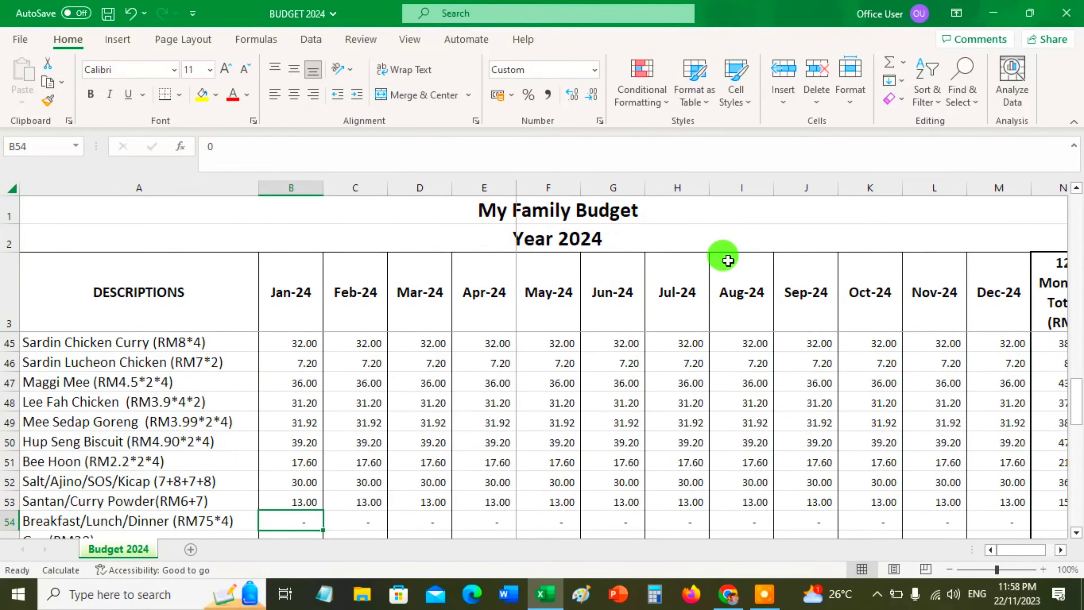
Enter the January Breakfast/Lunch/Dinner amount as the formula 75*4 and the January Gas amount as 30
type("+75")
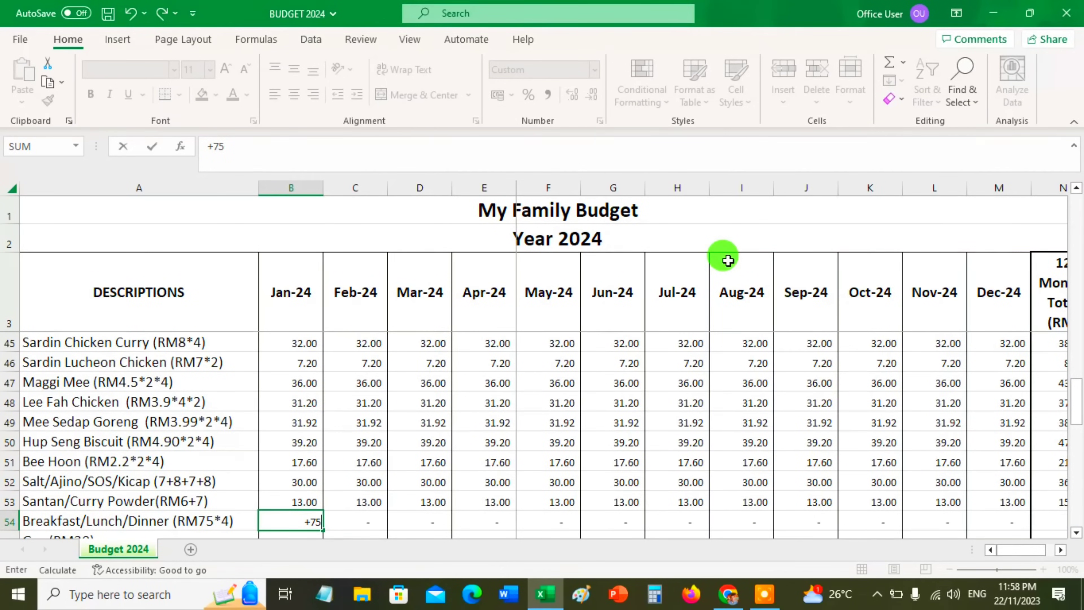
type("*4")
key("Return")
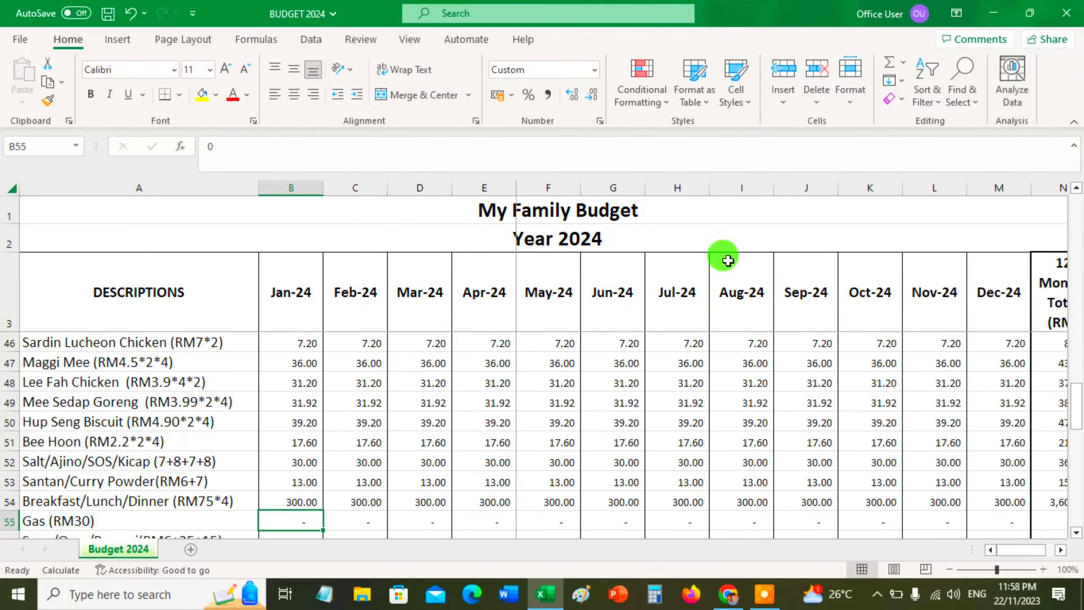
scroll(467, 455, "down", 2)
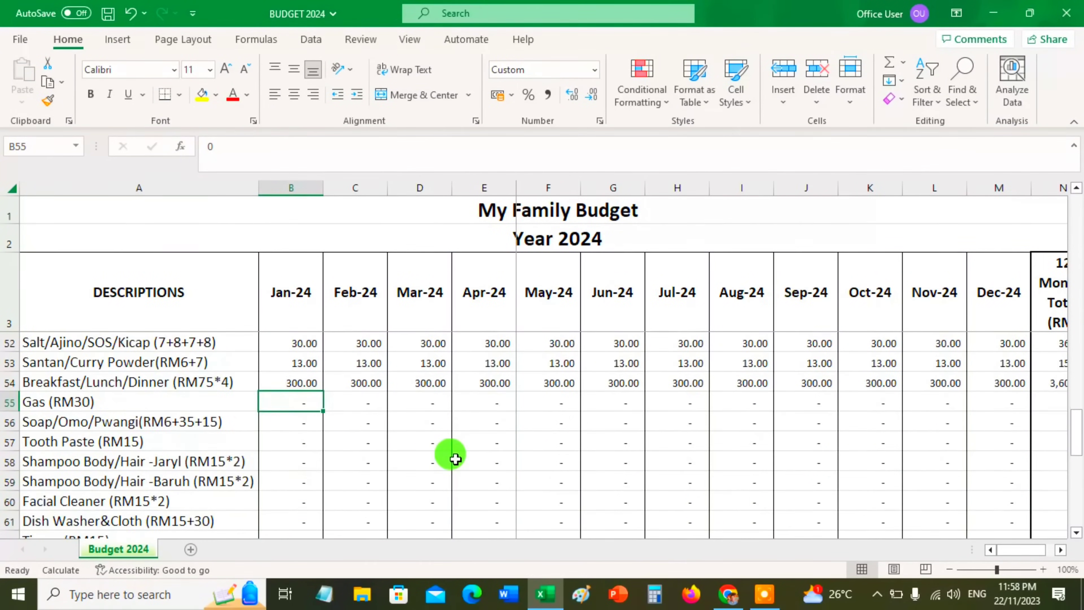
scroll(450, 452, "up", 1)
type("30")
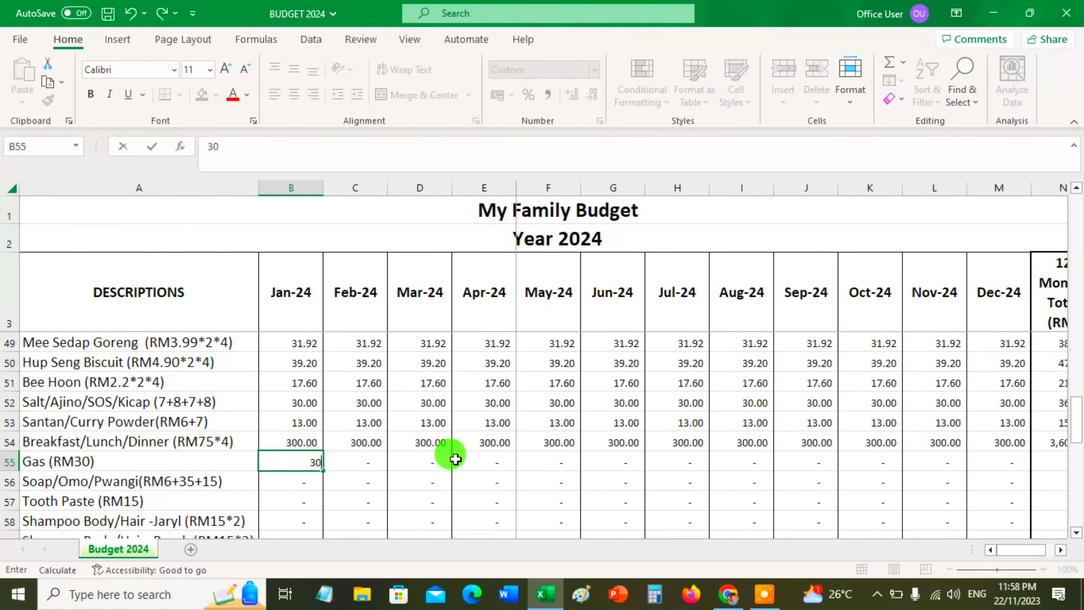
key("Return")
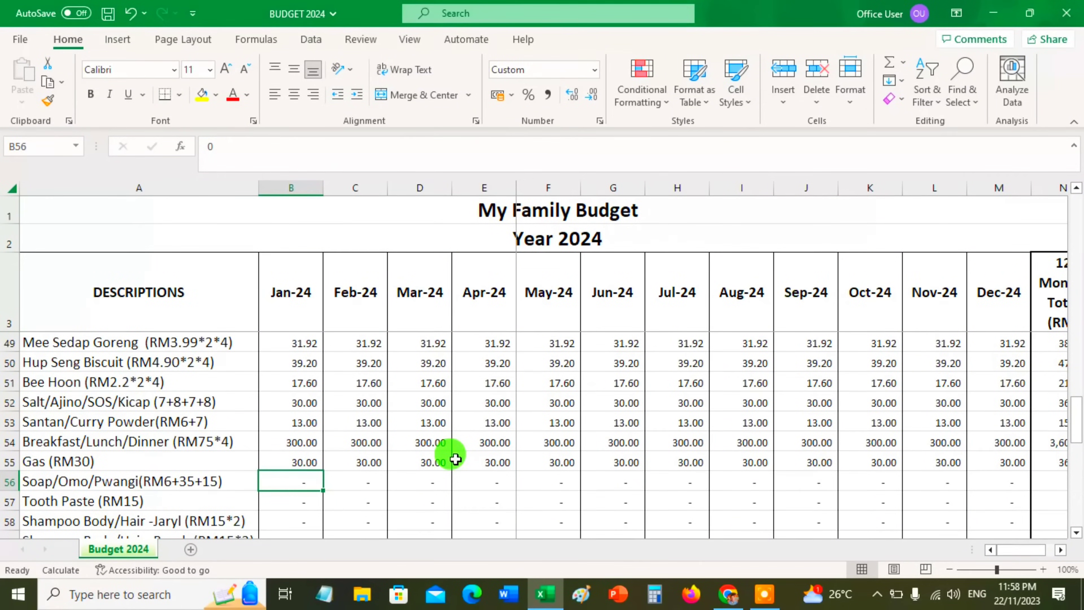
Enter the January Soap/Omo/Pwangi amount as the sum 6+35+15 and the January Tooth Paste amount as 15
type("+6+")
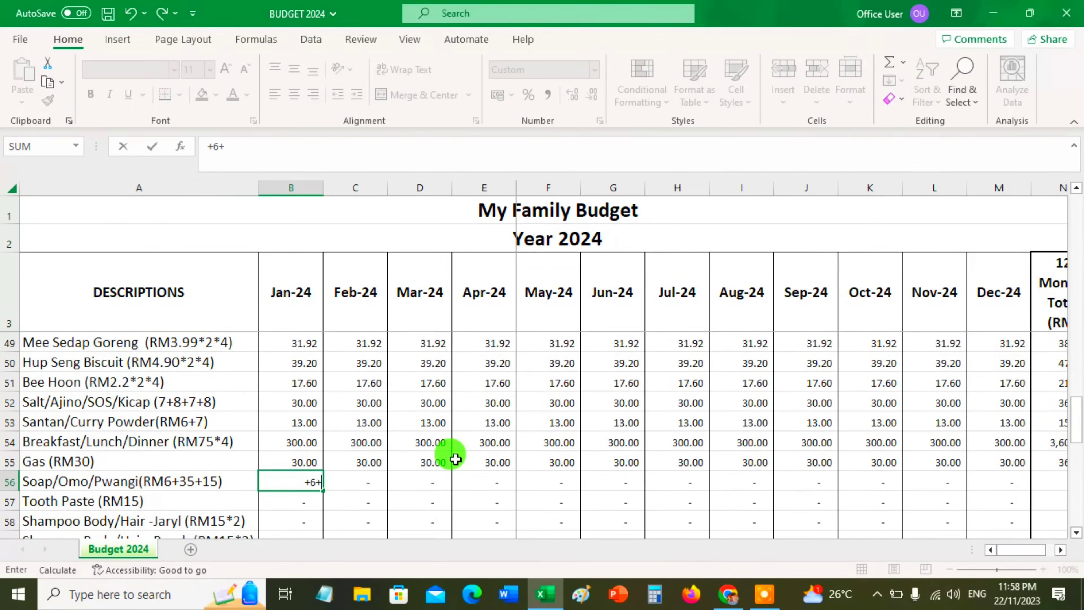
type("35+15")
key("Return")
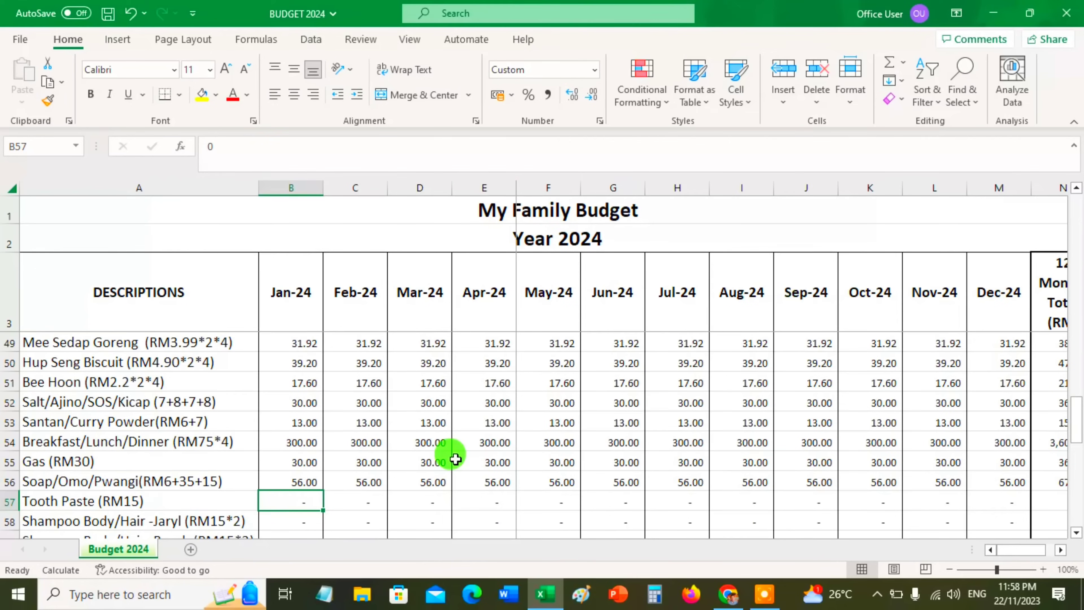
type("15")
key("Return")
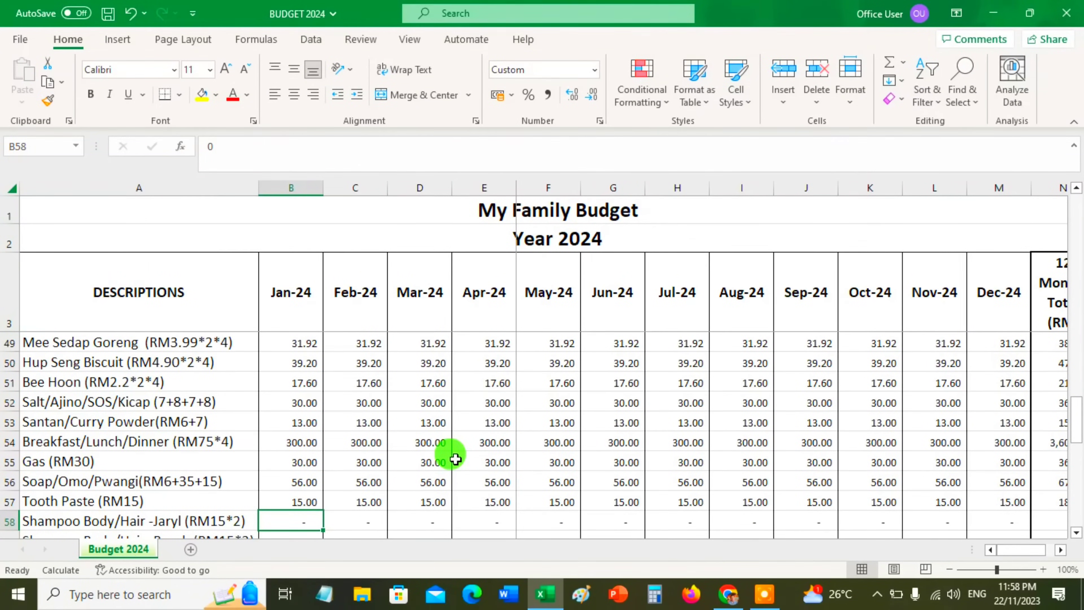
Enter the January amount for both Shampoo Body/Hair rows as the formula 15*2
type("+15*2")
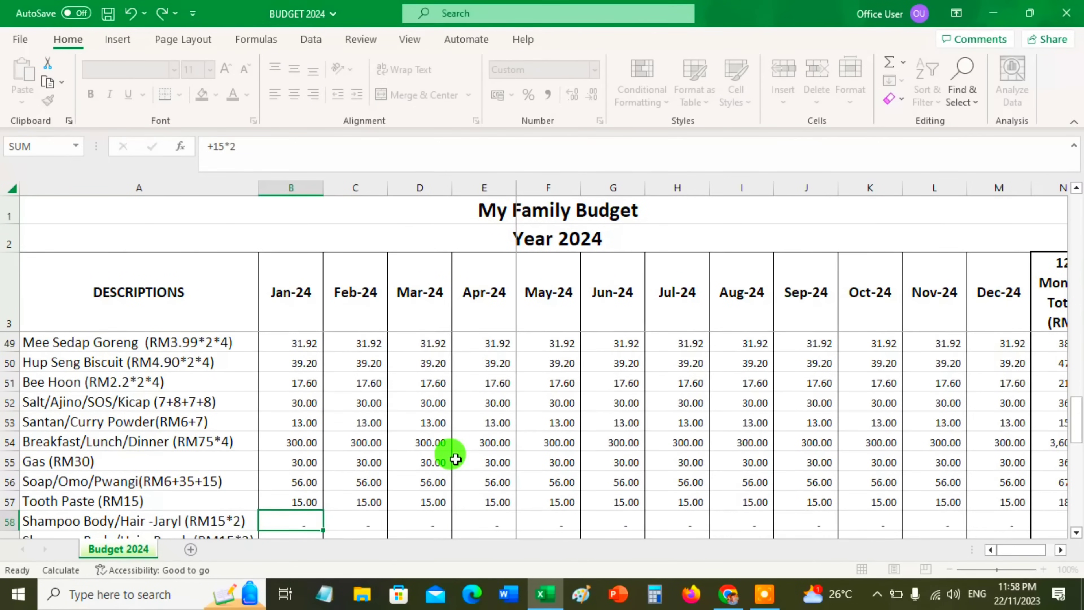
key("Return")
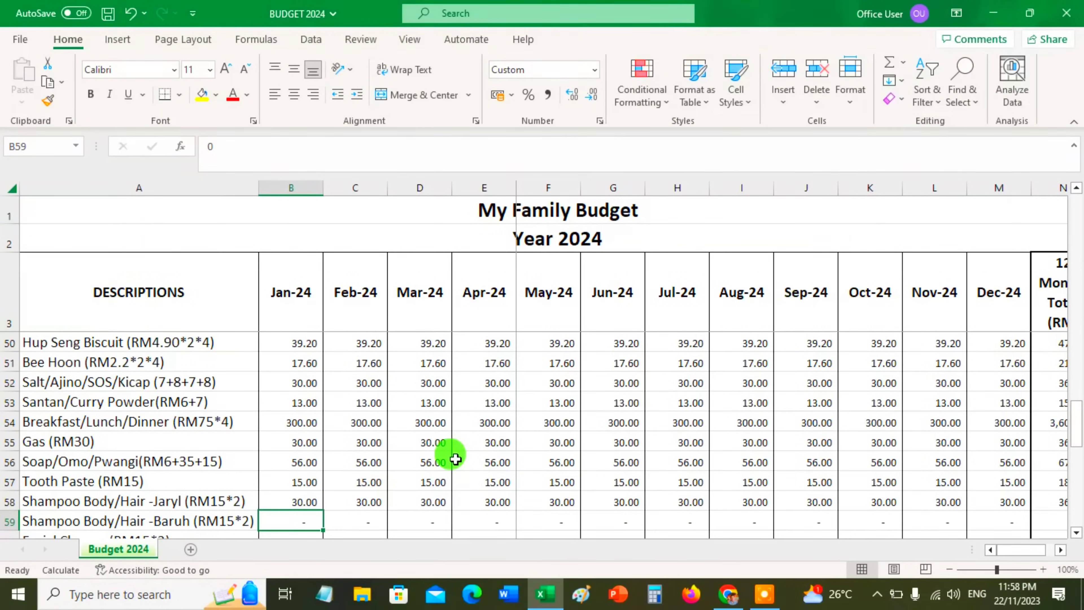
type("+15*2")
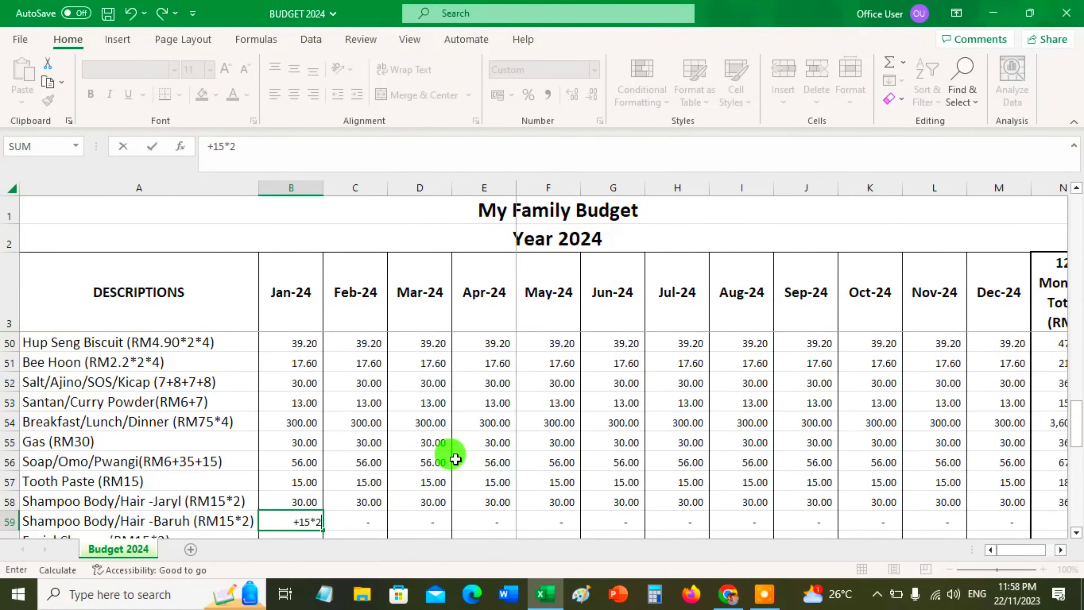
key("Return")
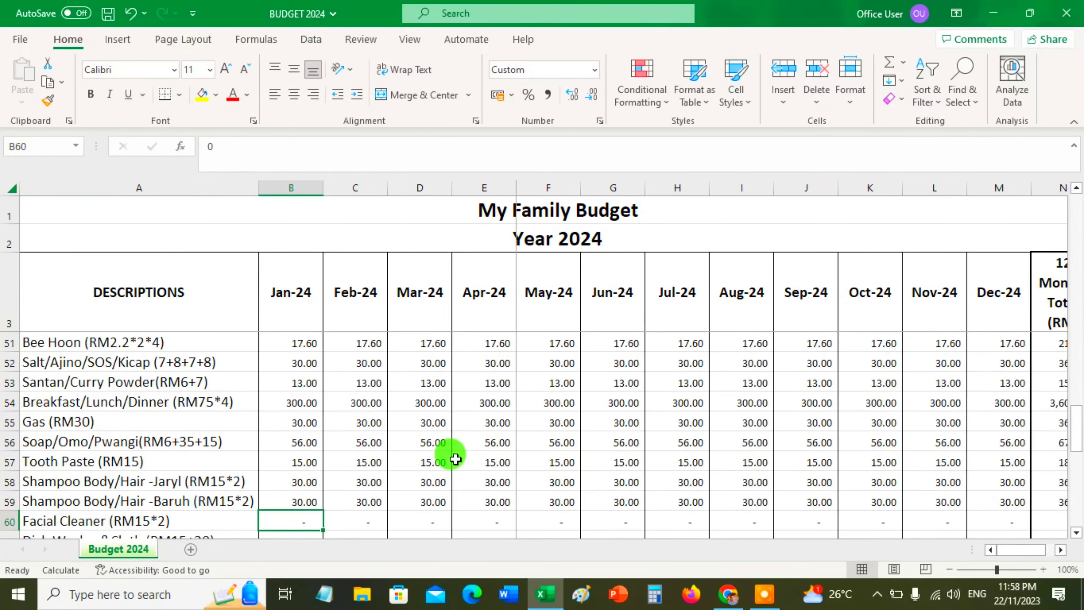
Enter the January Facial Cleaner amount as the formula 15*2 and the Dish Washer&Cloth amount as the sum 15+30
scroll(455, 459, "down", 1)
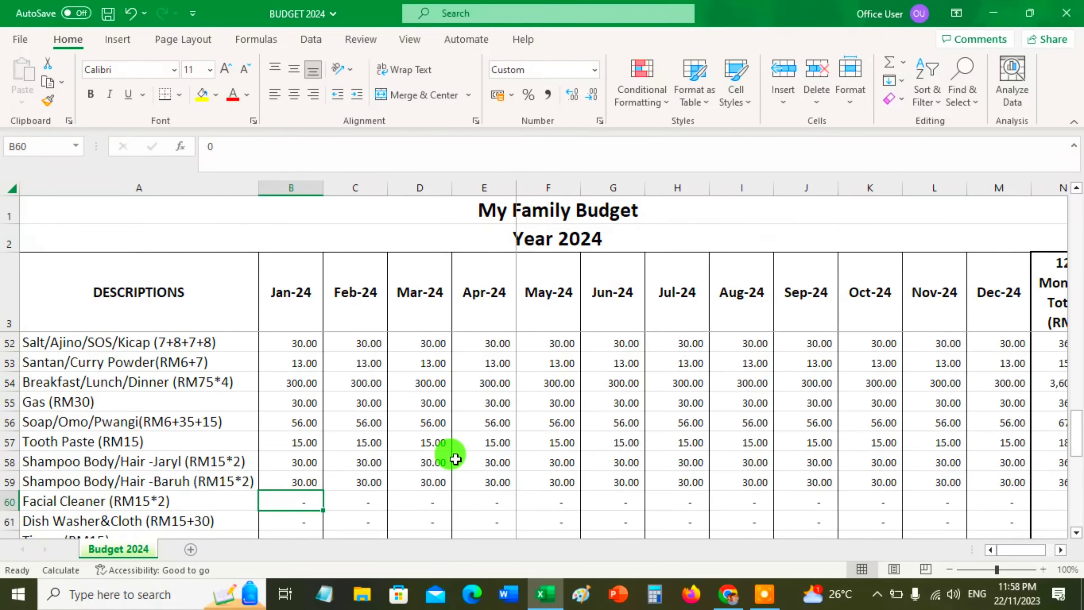
type("+1")
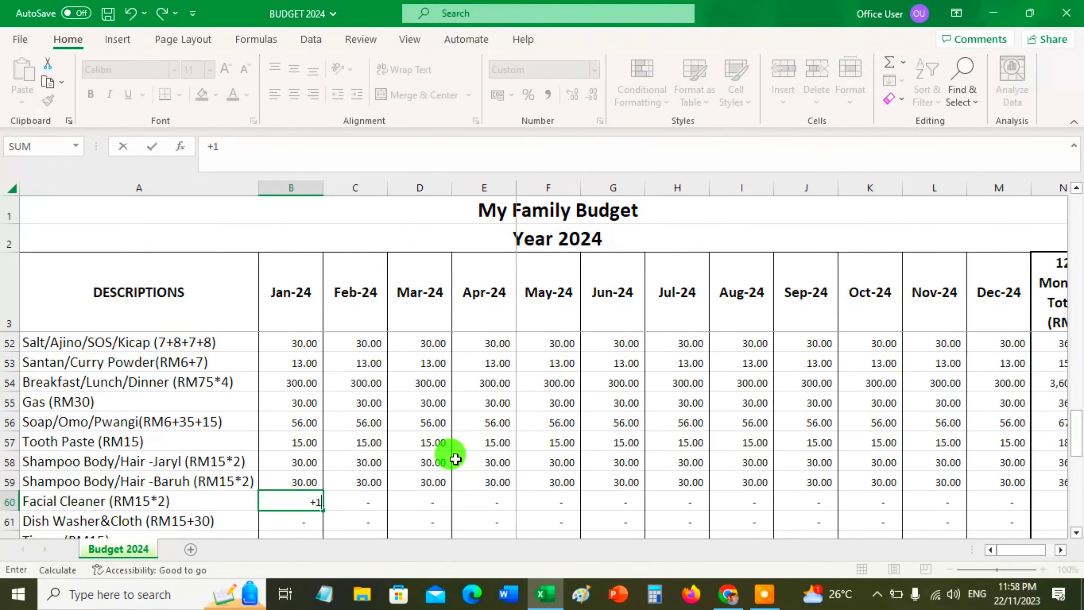
type("5*2")
key("Return")
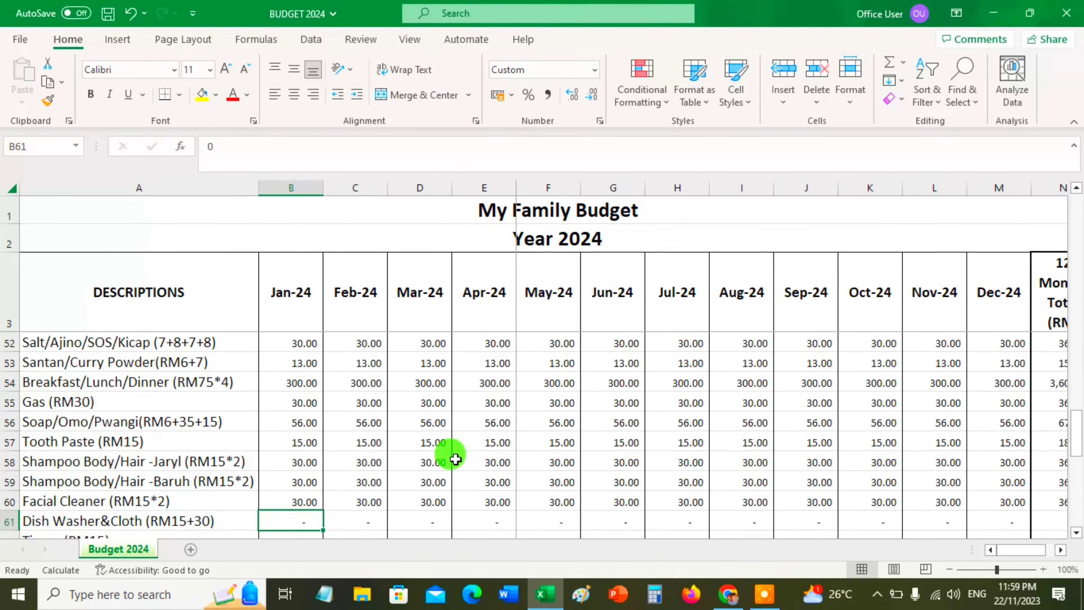
type("+")
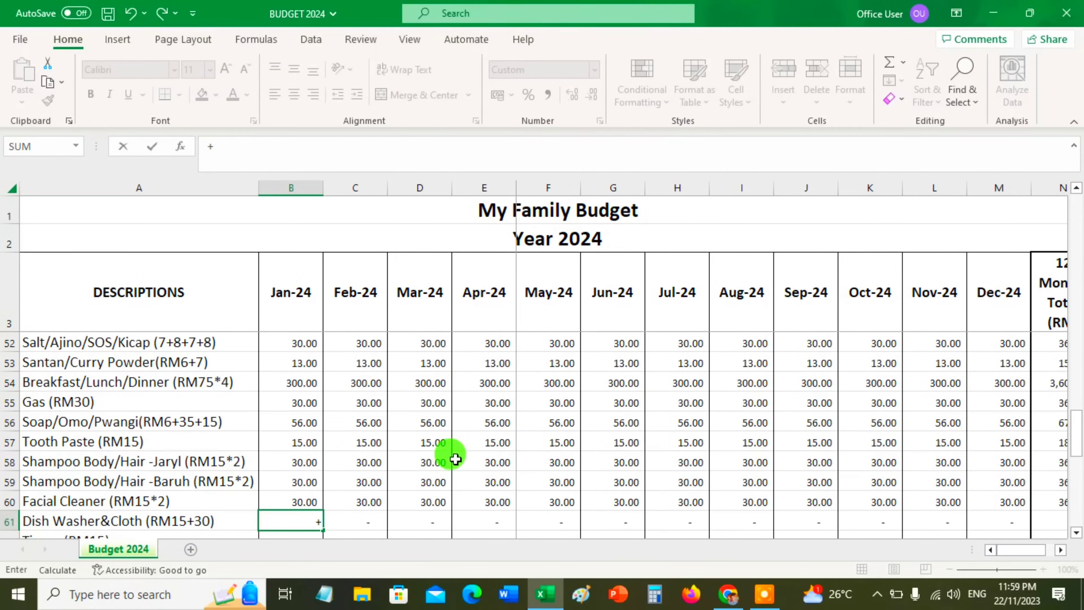
type("15+30")
key("Return")
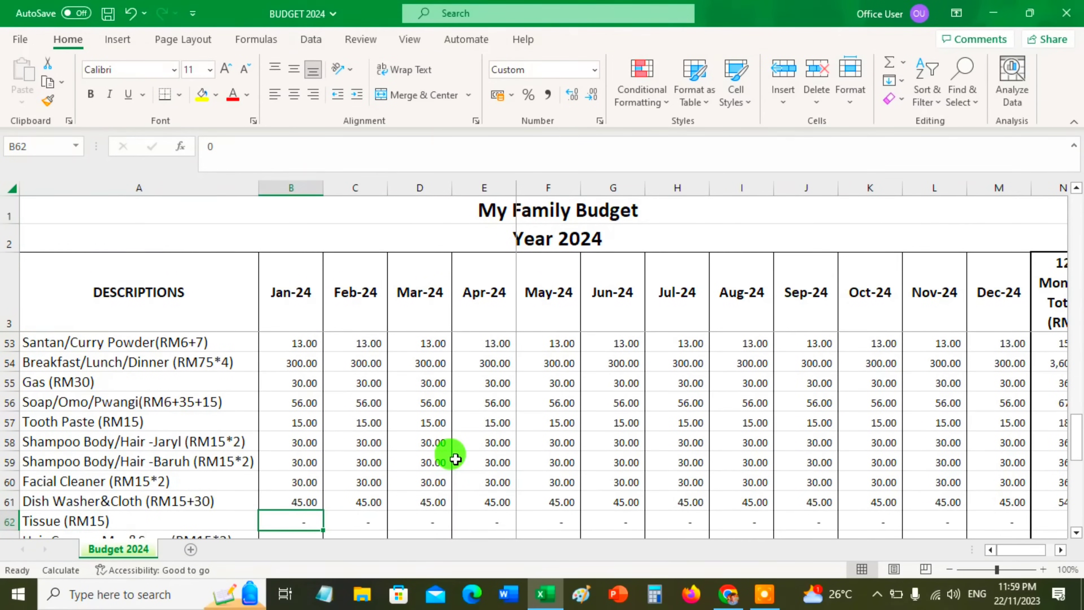
Enter the January Tissue amount as 15 and the January Hair Cream amount as the formula 15*2
type("15")
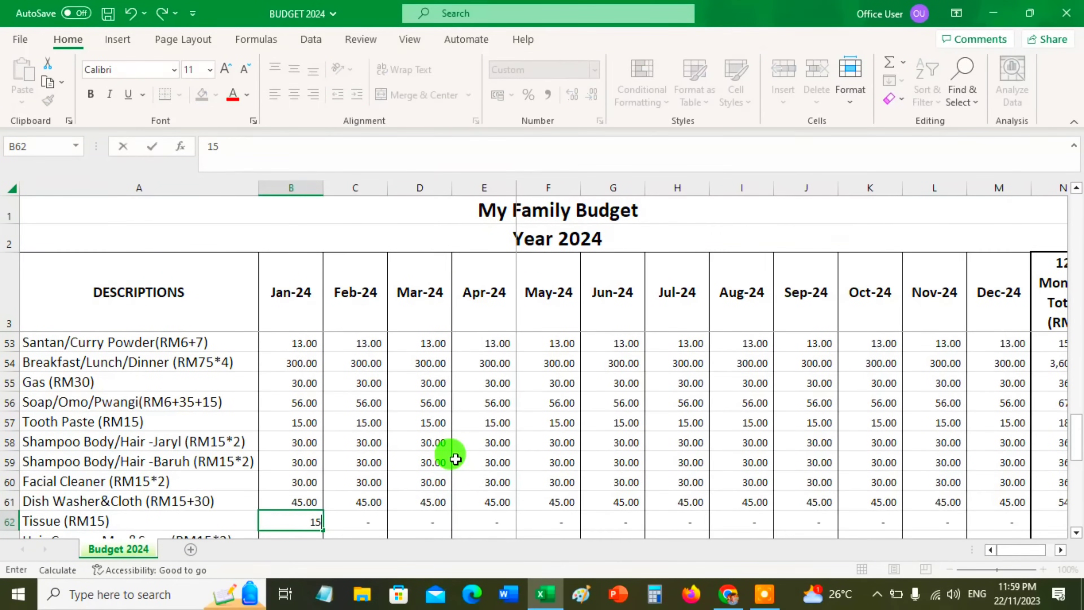
key("Return")
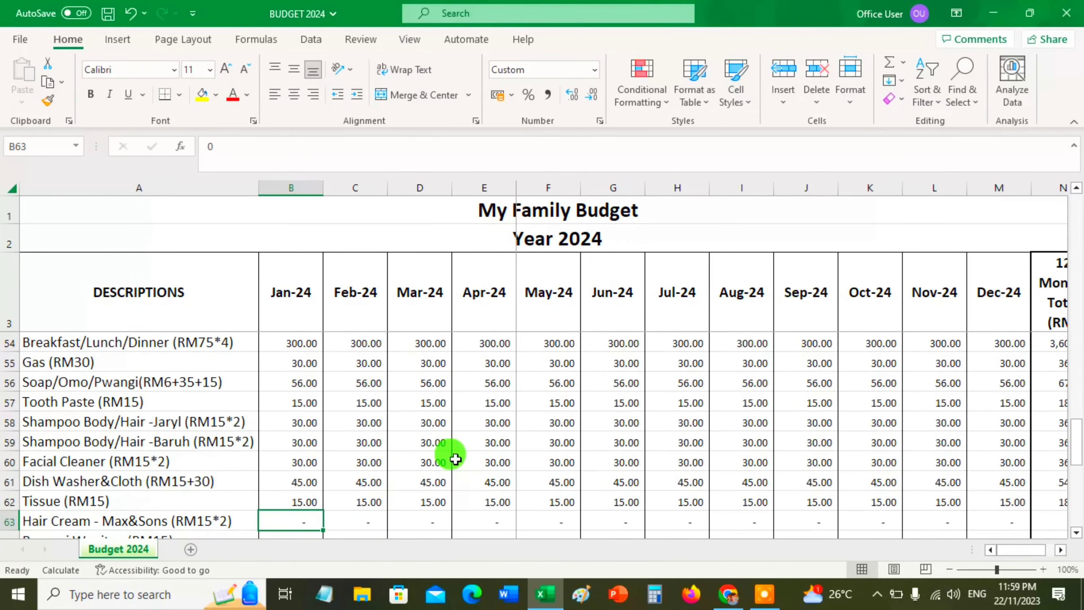
type("+15*")
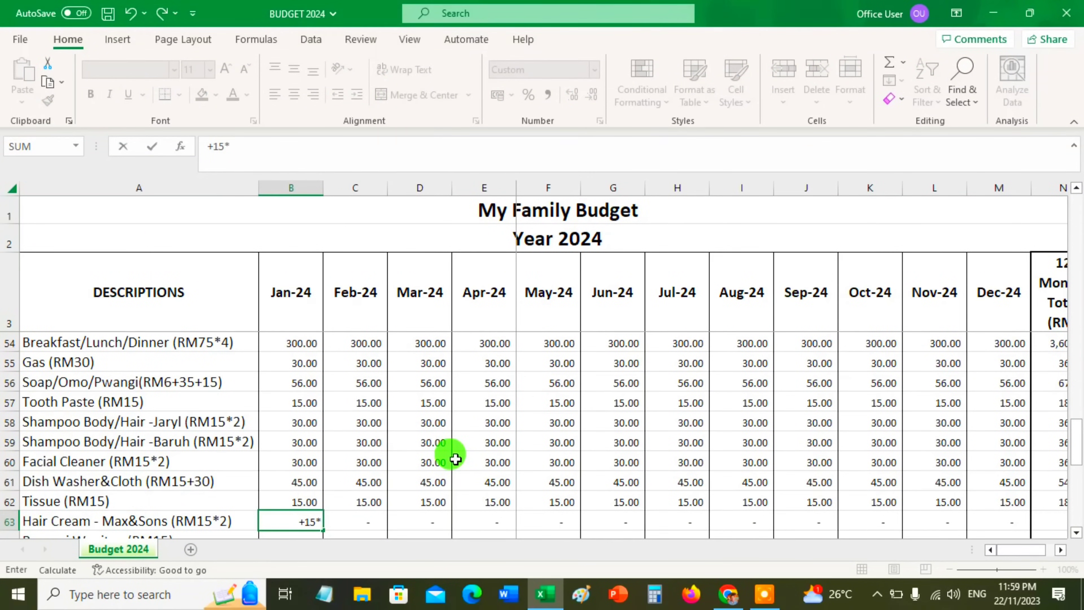
type("2")
key("Return")
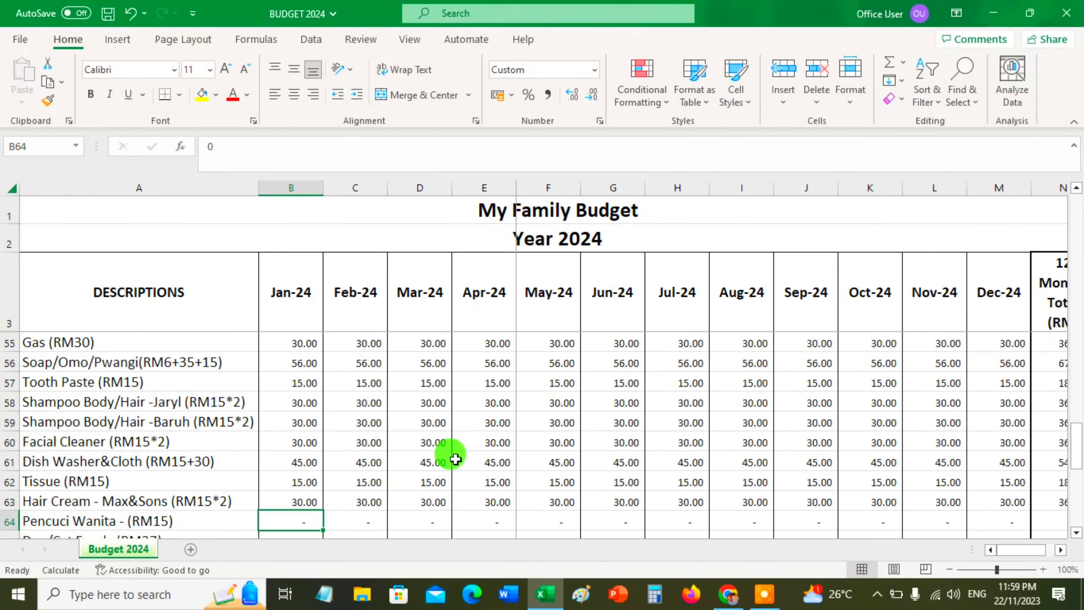
Enter the January Pencuci Wanita amount as 15 and the January Dog/Cat Foods amount as 27
type("15")
key("Return")
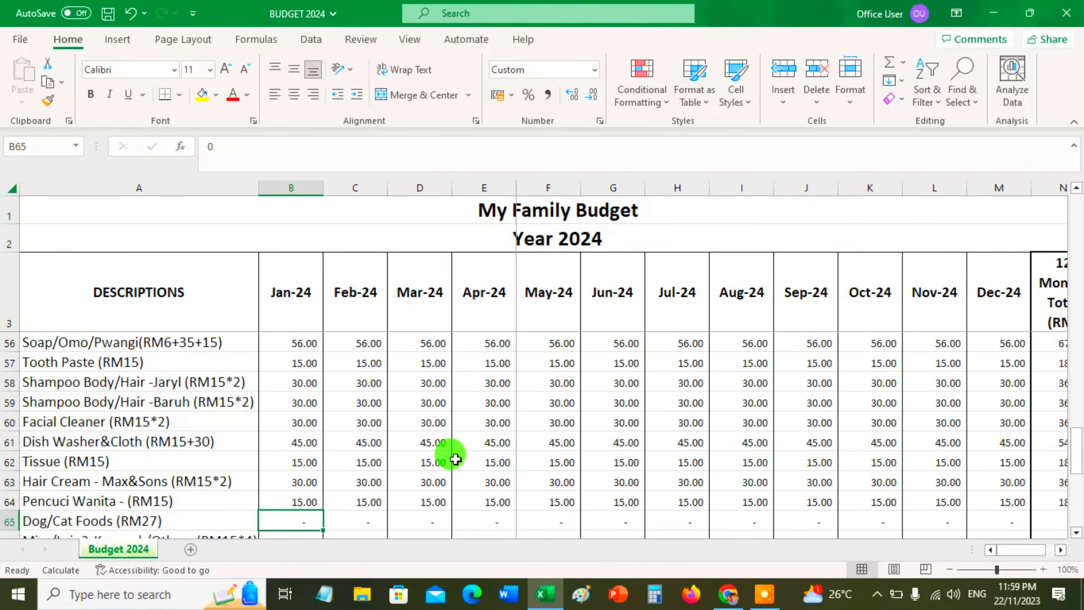
scroll(456, 459, "down", 1)
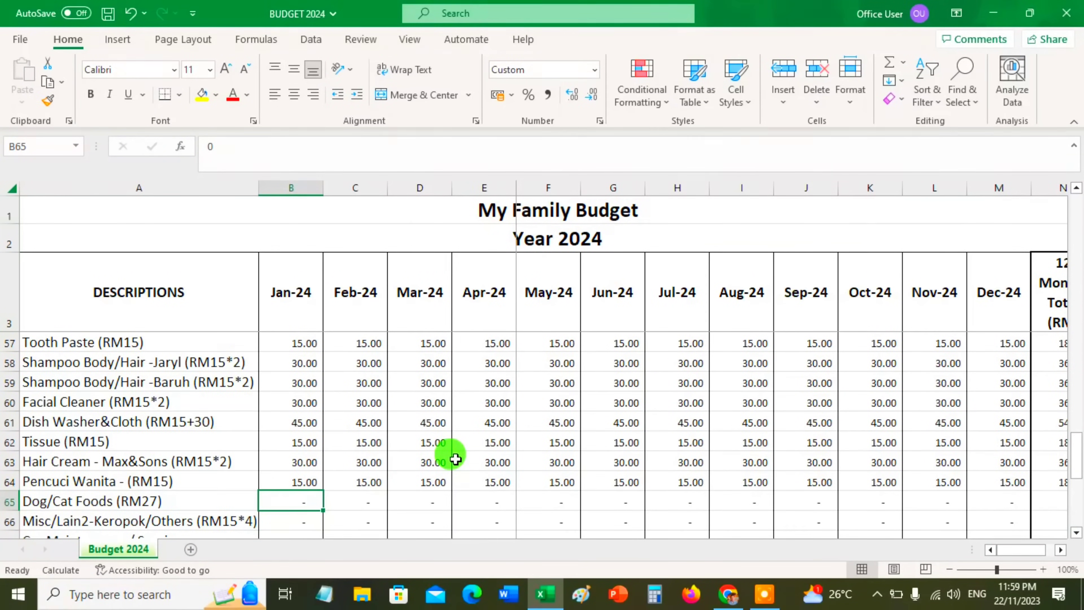
type("27")
key("Return")
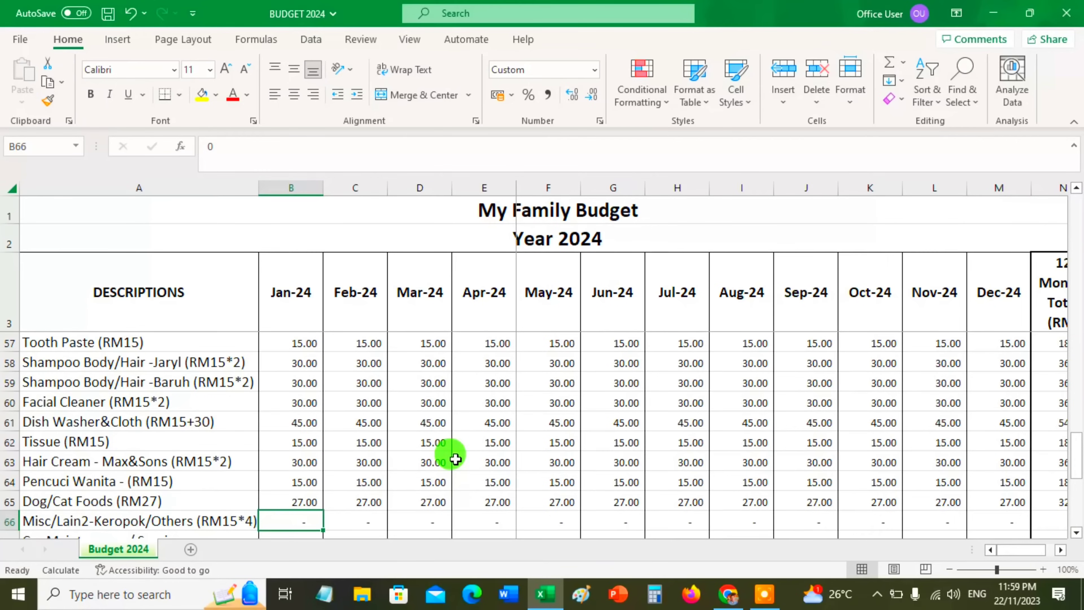
Enter the January Misc/Lain2-Keropok/Others amount as the formula 15*4
type("+15*4")
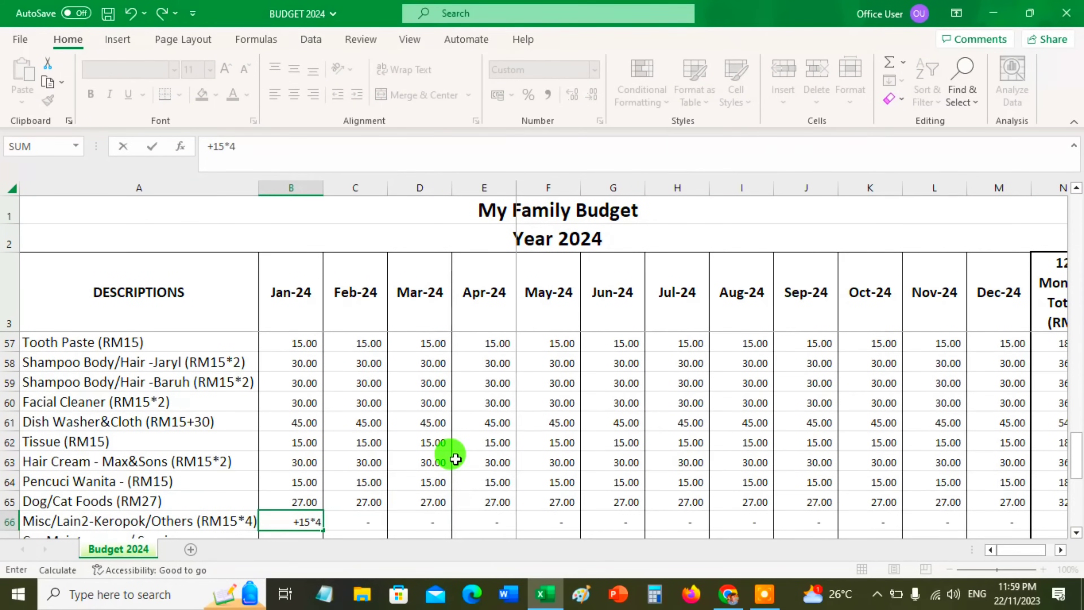
key("Return")
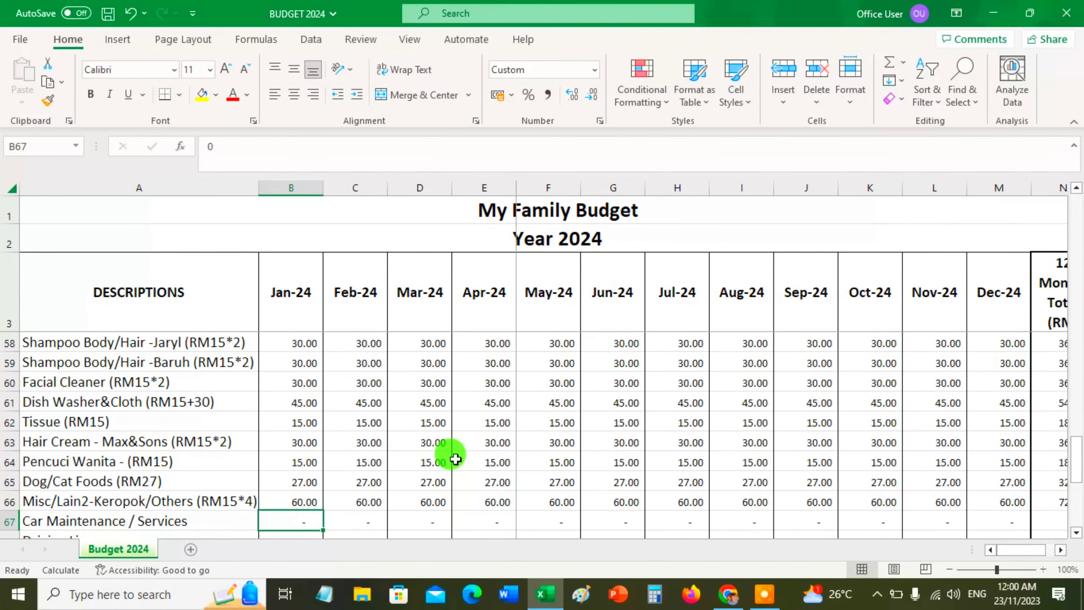
Enter 200 as the March amount in the Car Maintenance / Services row
key("Right")
key("Right")
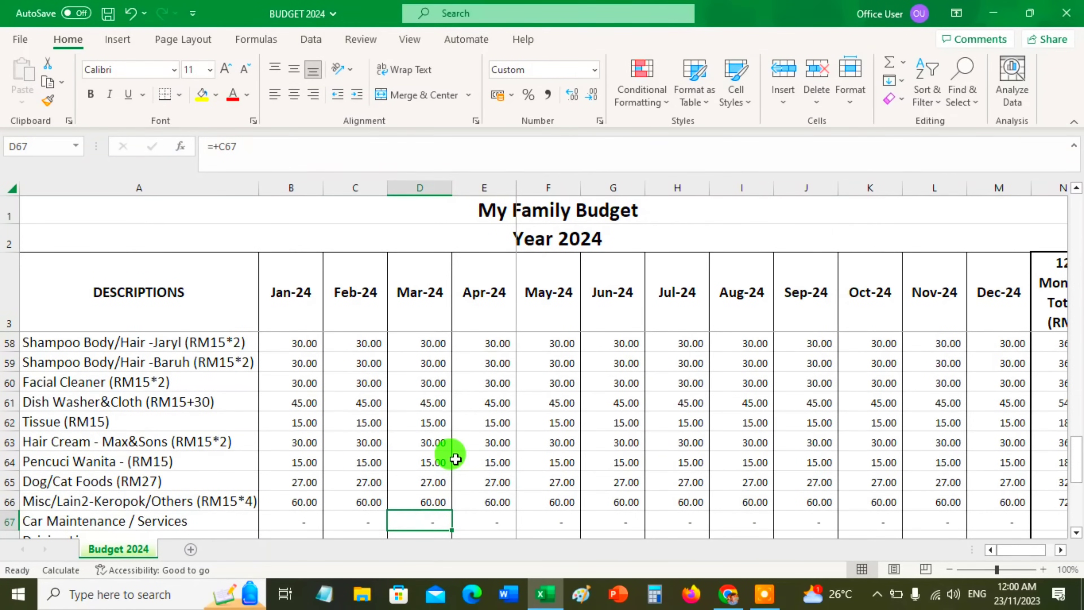
type("200")
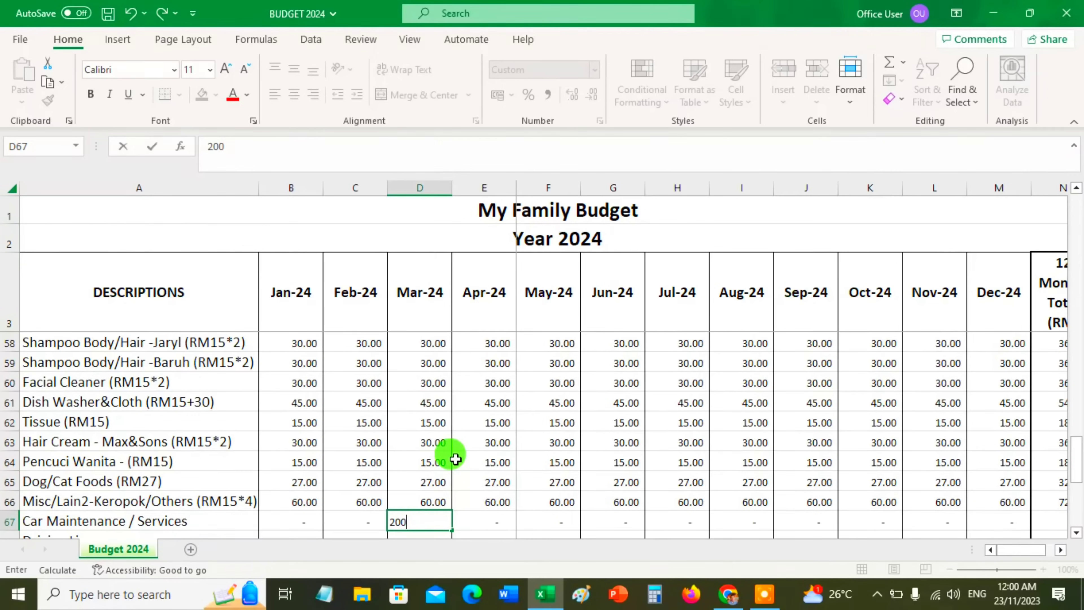
key("Return")
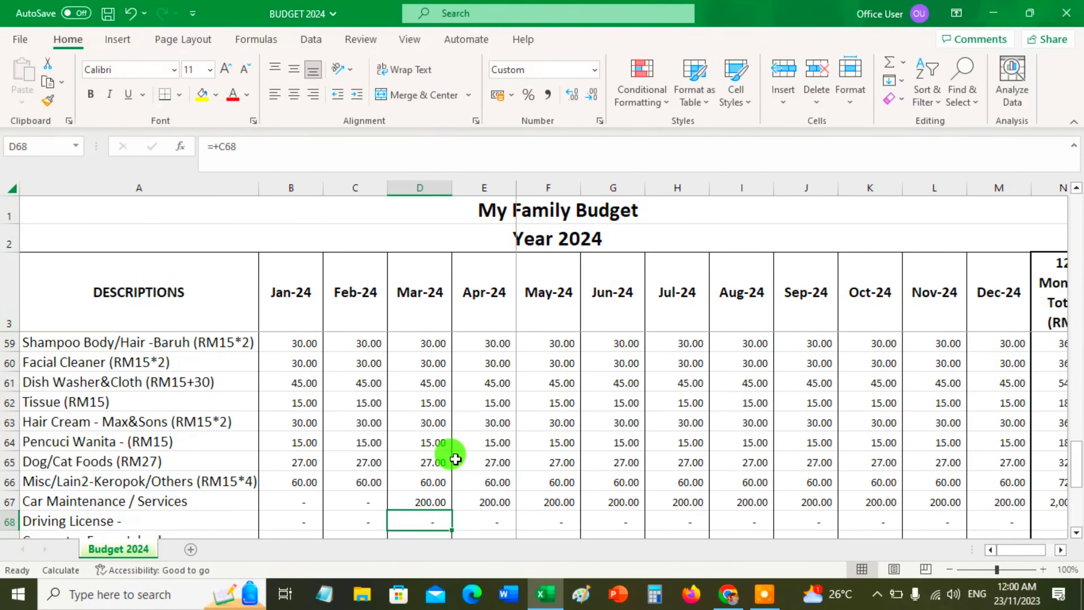
Zero out the April amount in the Car Maintenance / Services row
key("Up")
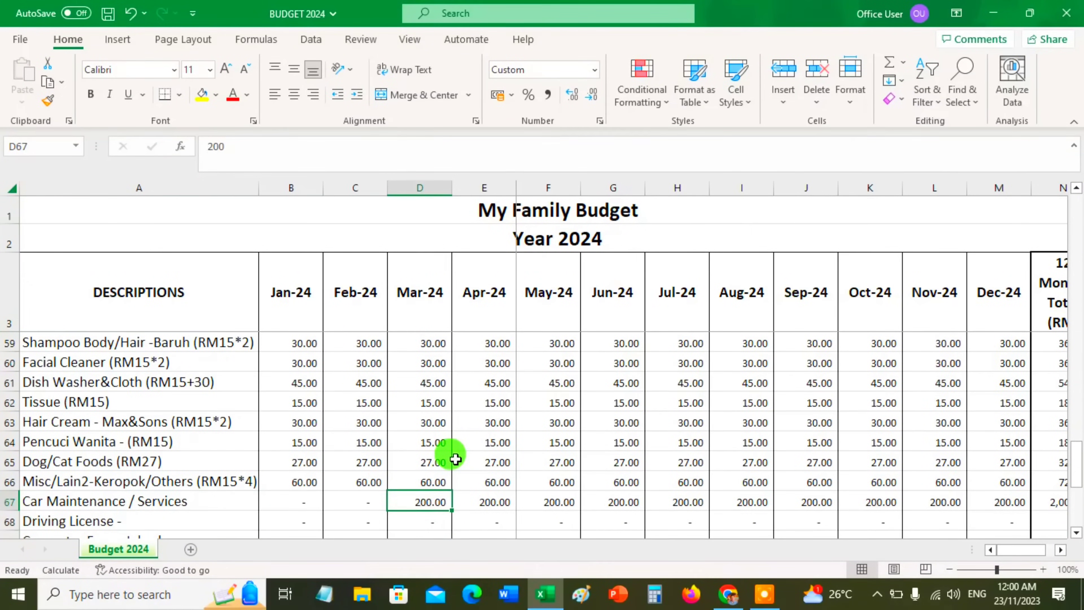
key("Right")
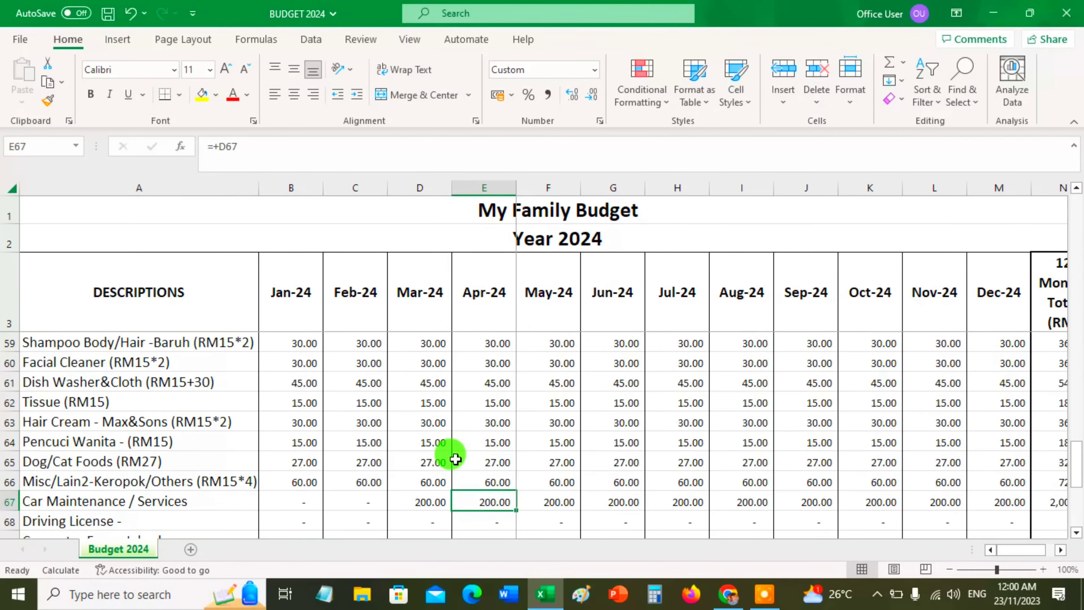
key("Delete")
key("Right")
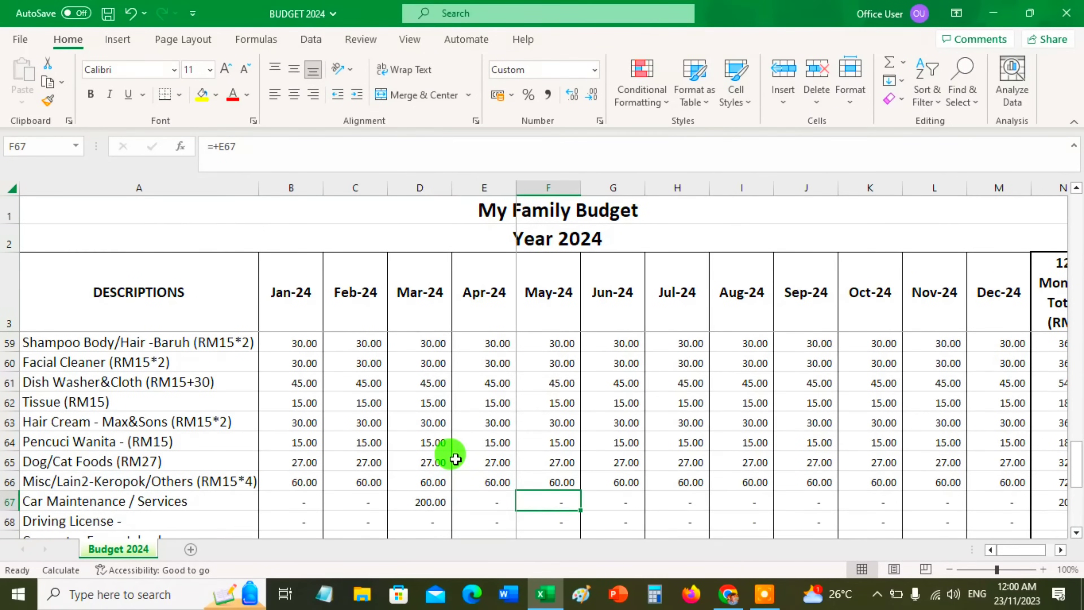
Set the June Car Maintenance / Services amount to reference the March amount in cell D67
key("Right")
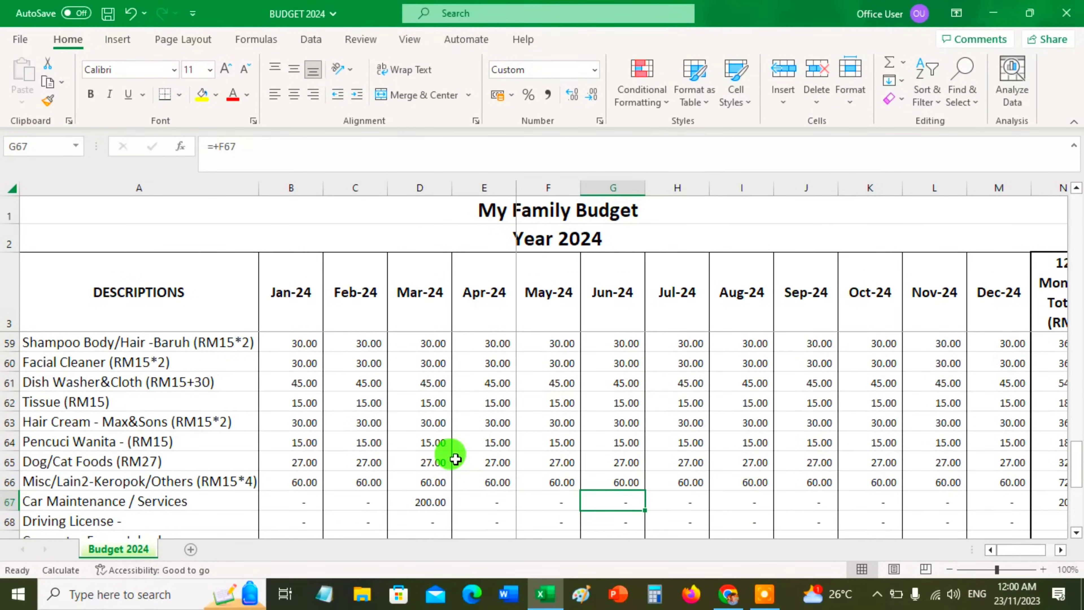
type("+")
key("Left")
key("Left")
key("Left")
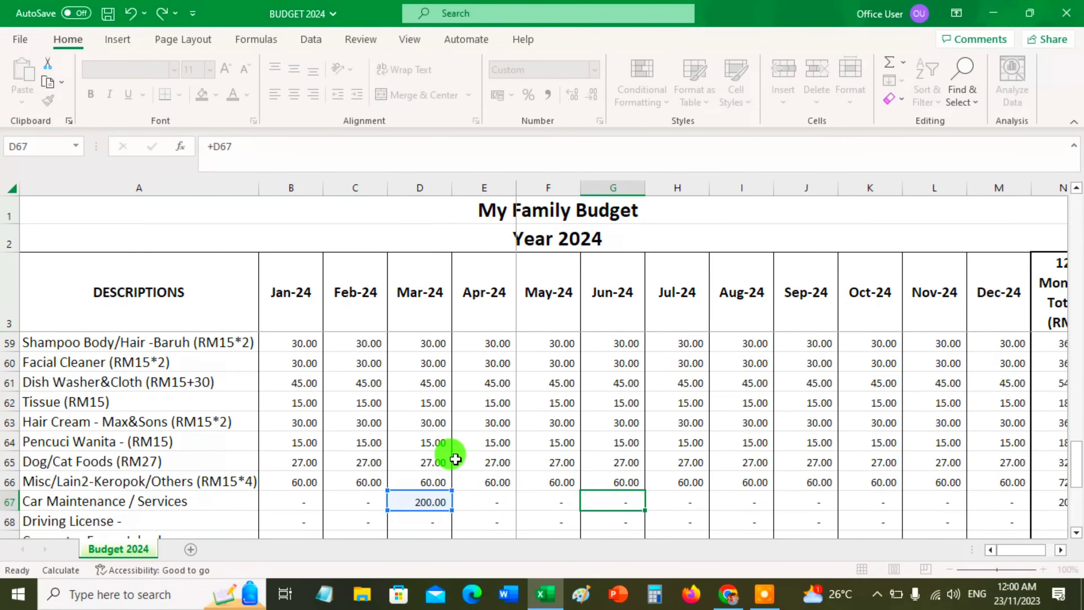
key("Return")
Zero out the July amount in the Car Maintenance / Services row
key("Up")
key("Right")
type("0")
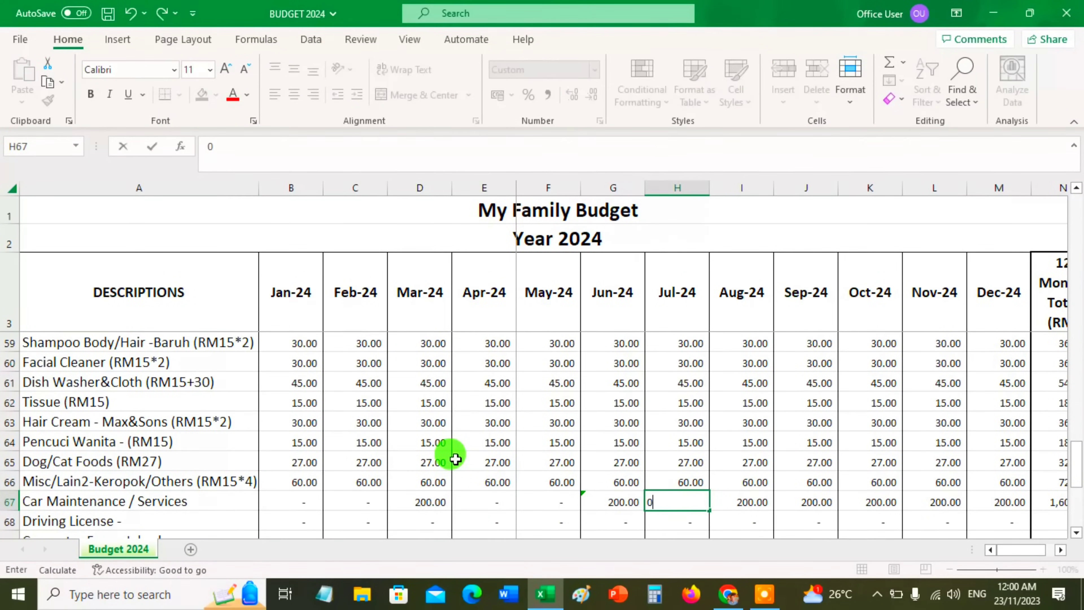
key("Right")
key("Right")
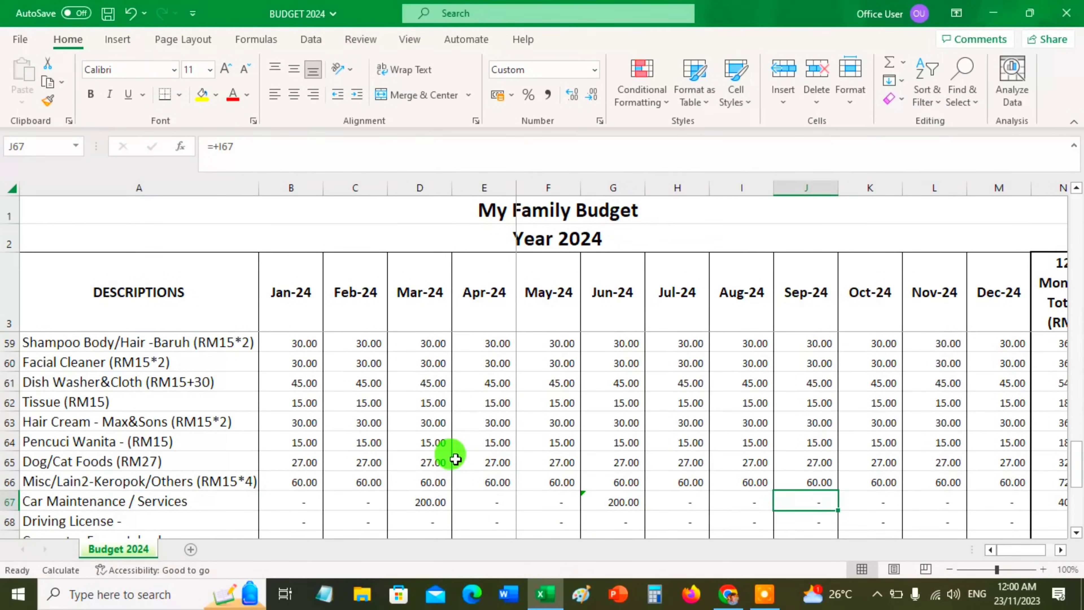
Set the September Car Maintenance / Services amount to reference the June amount in cell G67
type("+")
key("Left")
key("Left")
key("Left")
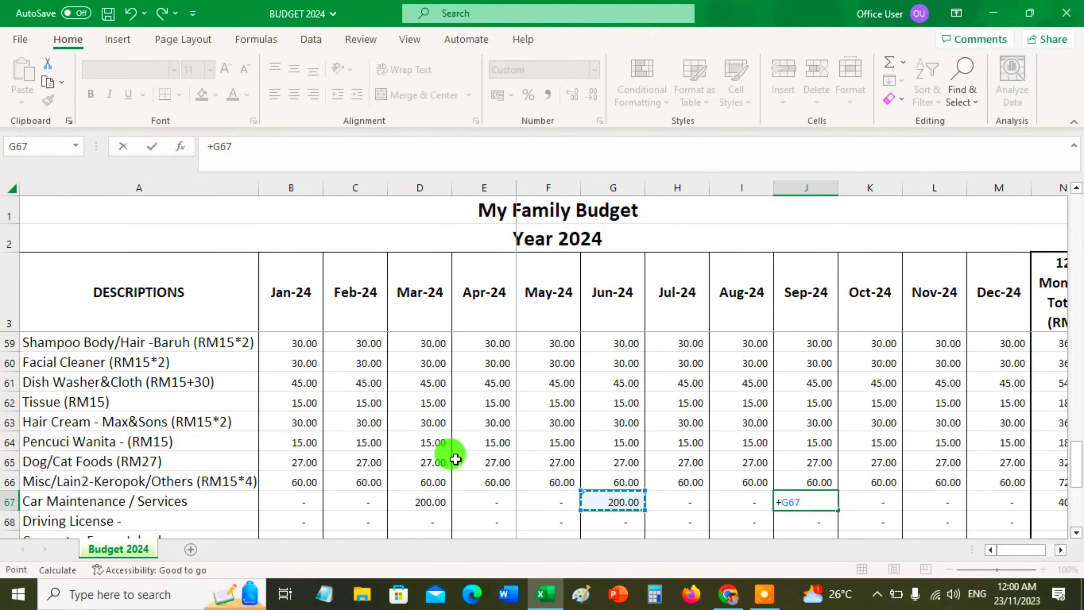
key("Return")
Zero out the October amount in the Car Maintenance / Services row
key("Right")
key("Up")
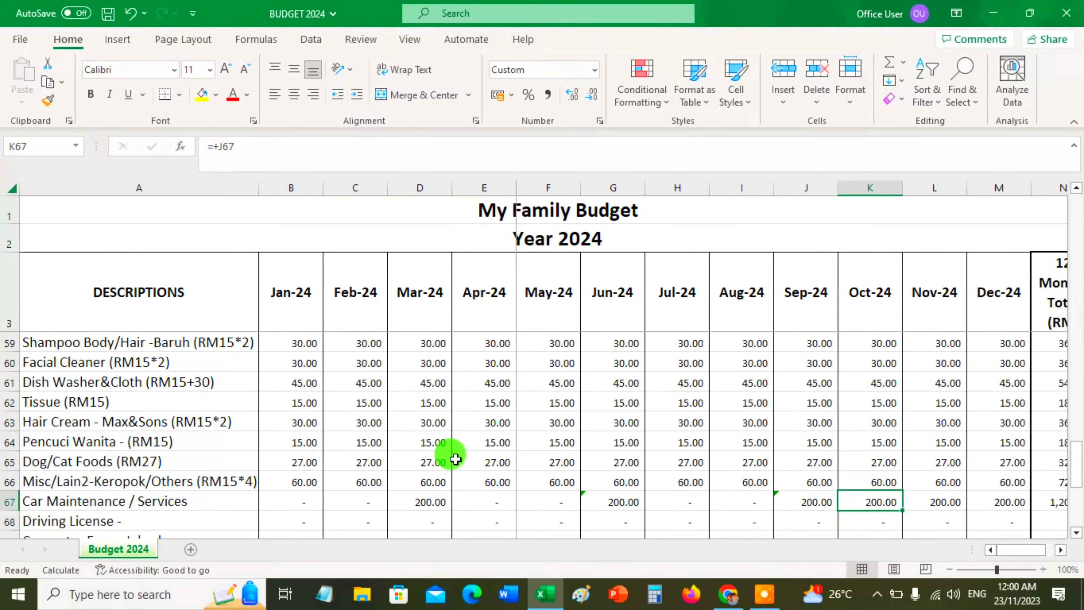
key("Delete")
key("Right")
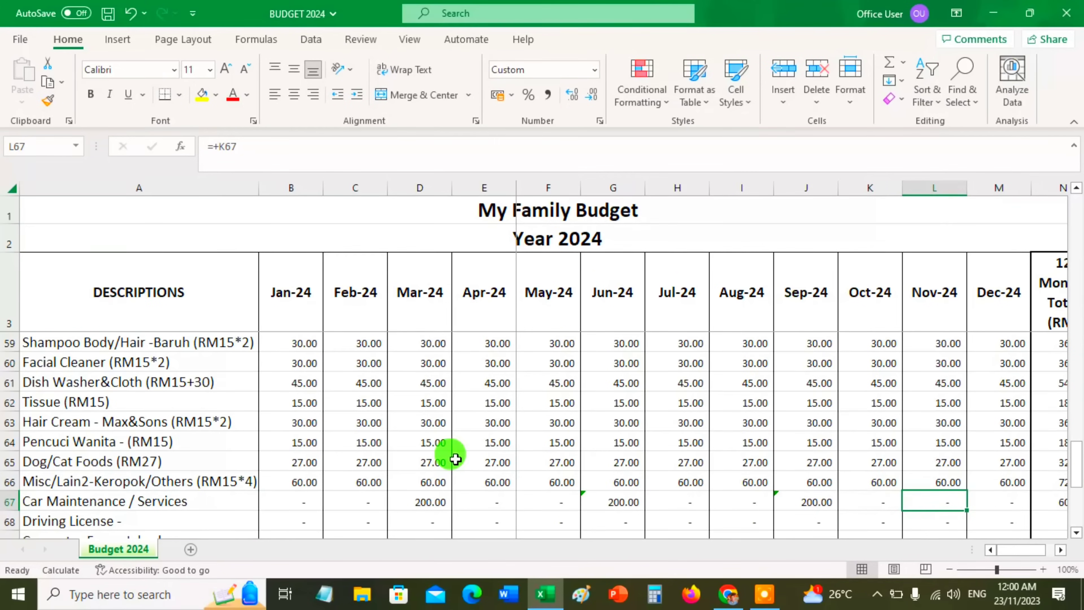
Set the December Car Maintenance / Services amount to reference the September amount in cell J67
key("Right")
type("+")
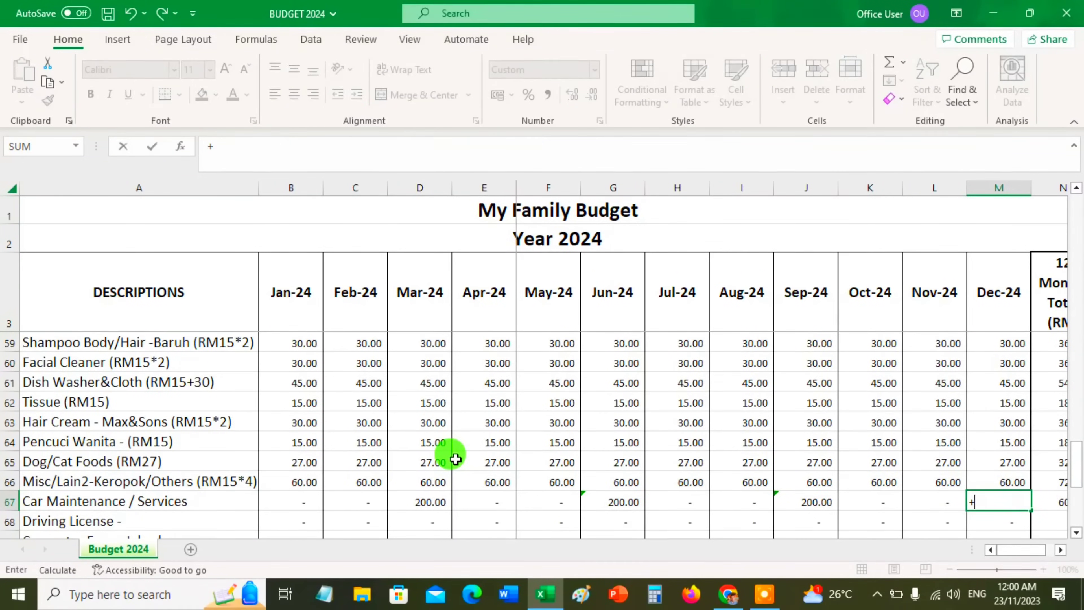
left_click(809, 502)
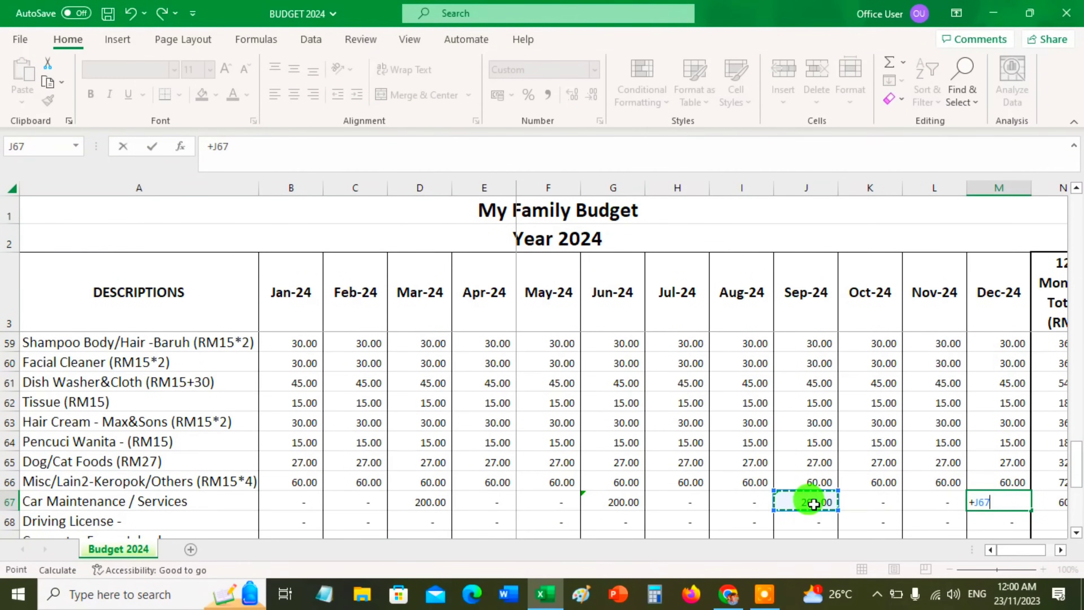
key("Return")
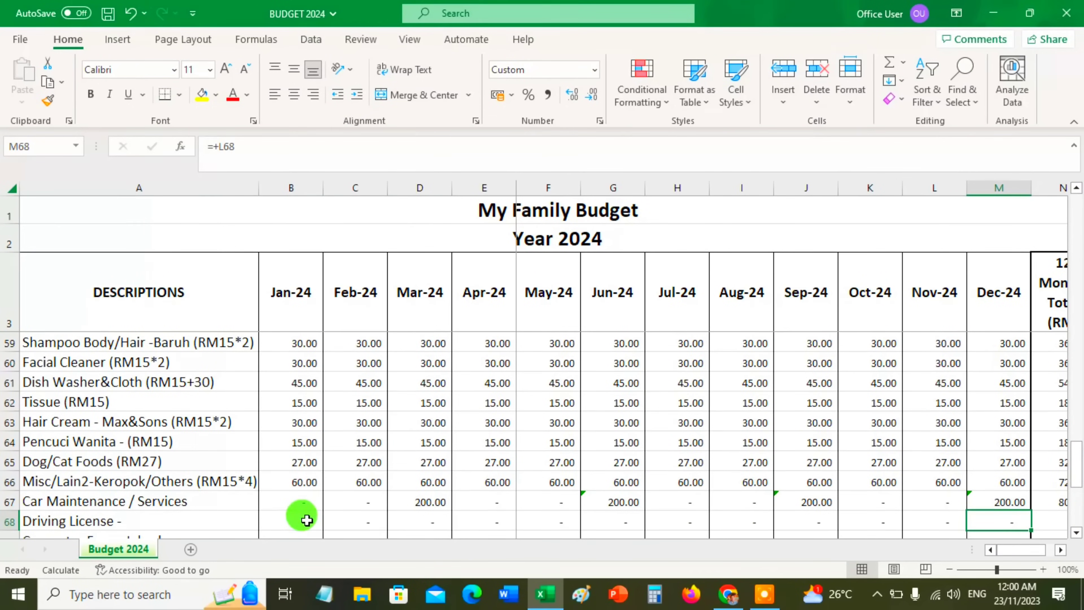
Enter 70 as the January amount in the Driving License row
left_click(304, 518)
scroll(274, 379, "down", 1)
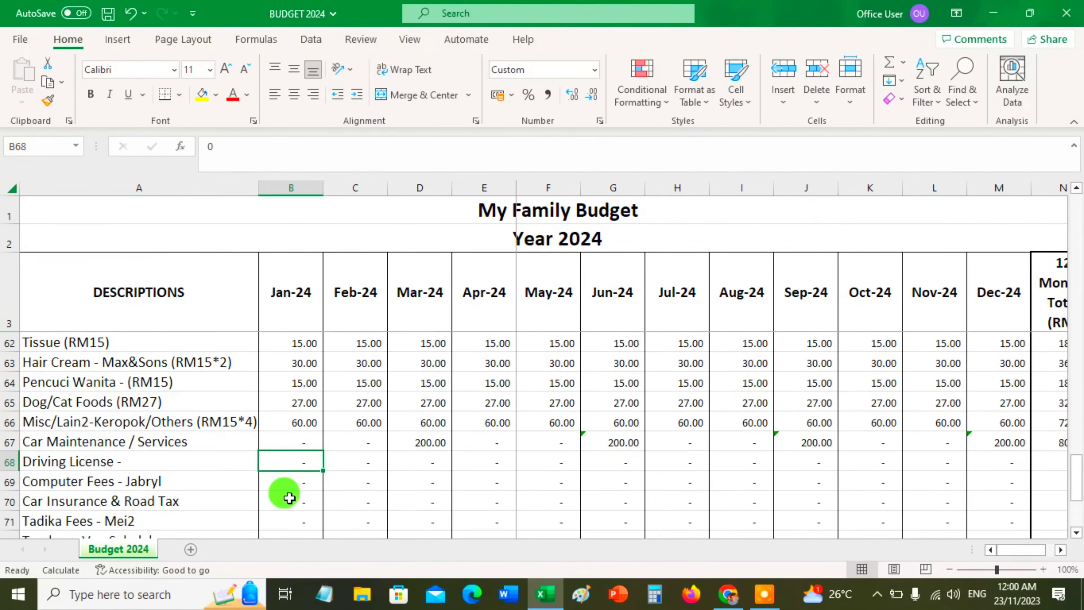
scroll(287, 495, "up", 3)
scroll(290, 491, "down", 4)
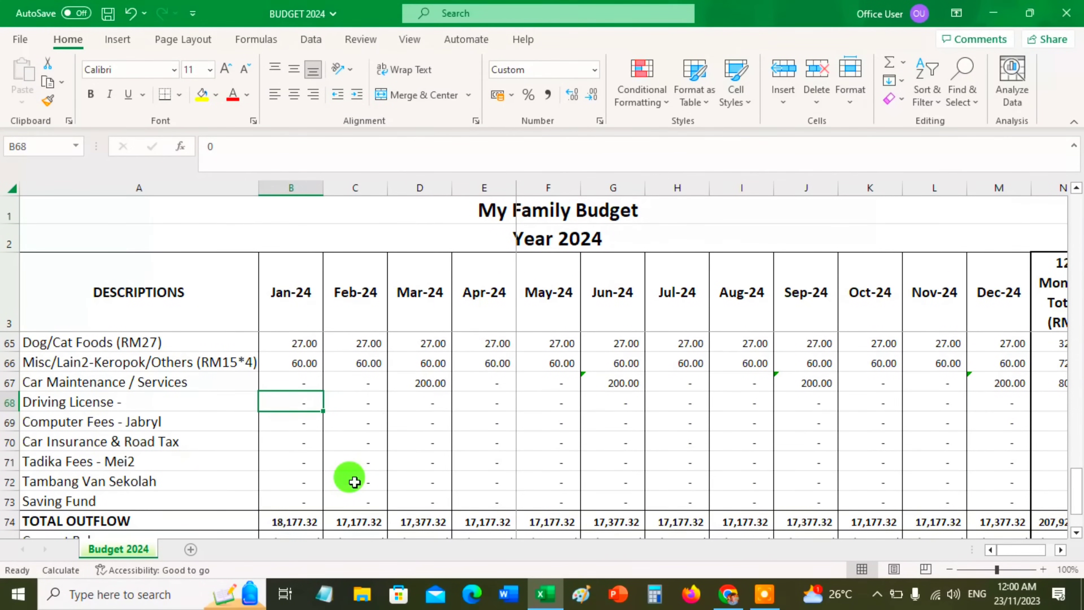
type("=70")
key("Return")
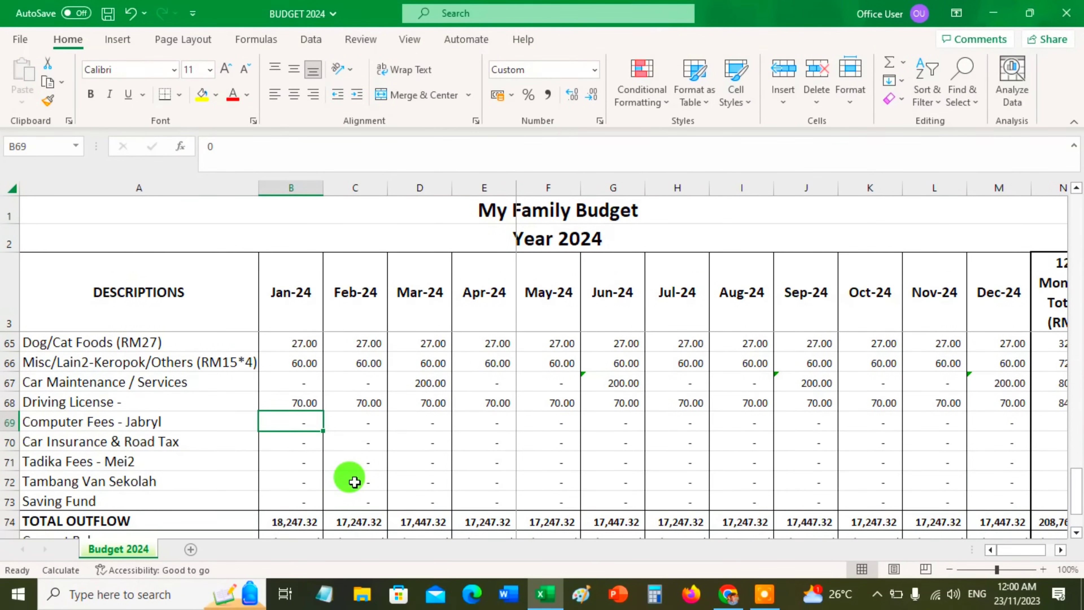
Zero out the February amount in the Driving License row and check the following months
key("Up")
key("Right")
type("0")
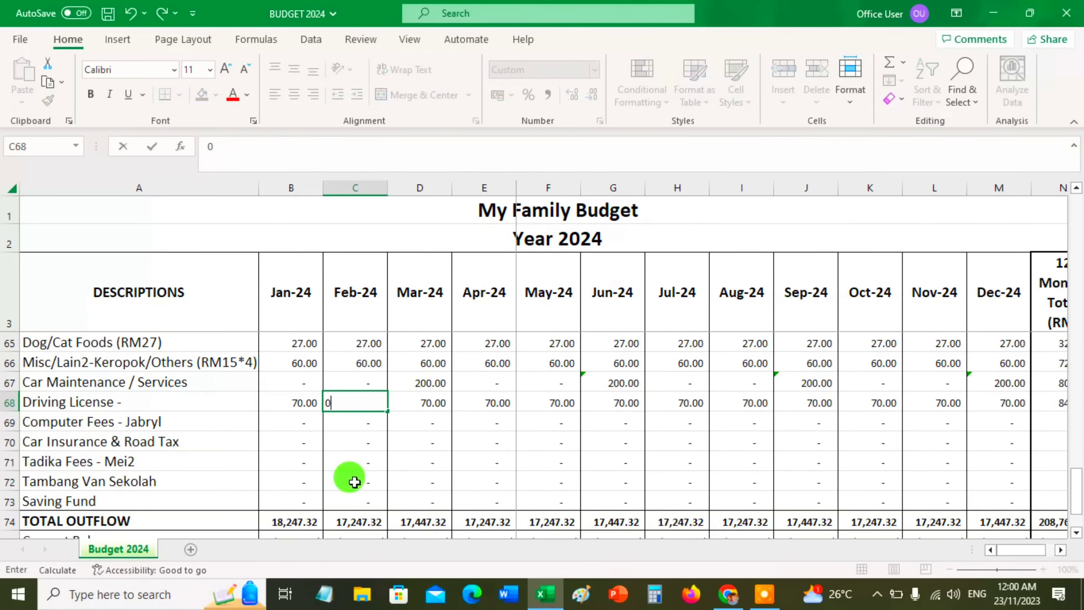
key("Return")
key("Up")
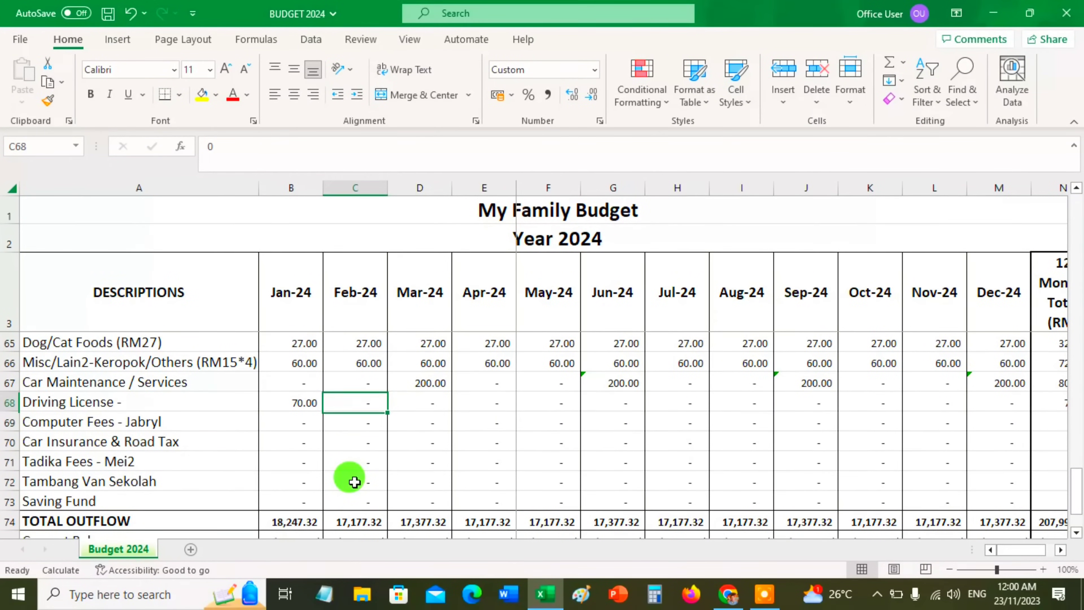
key("Right")
key("Right")
key("Right")
key("Left")
key("Left")
key("Left")
key("Left")
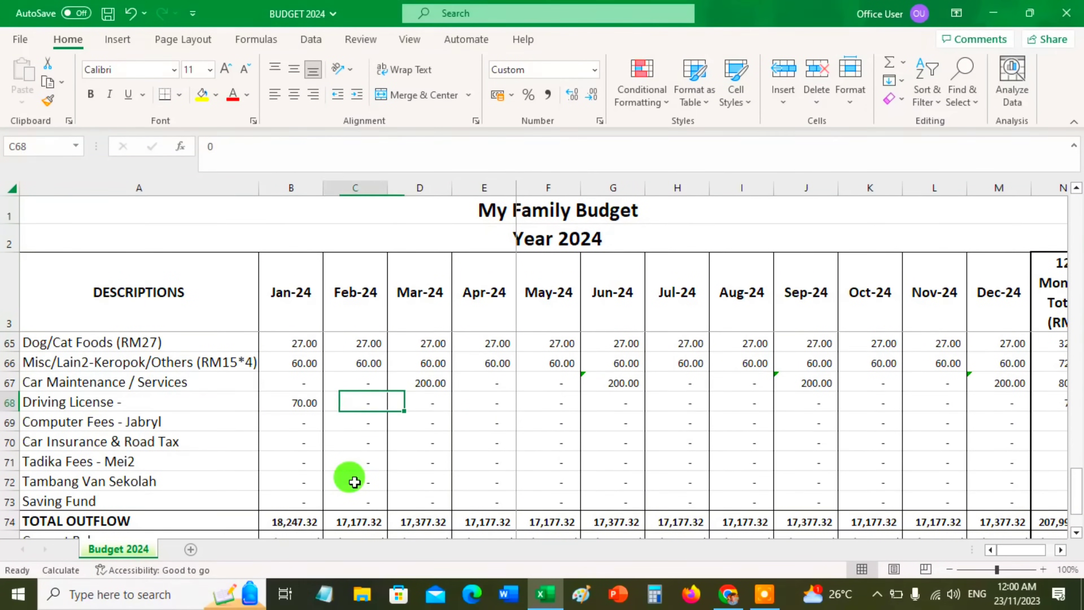
Enter 30 as the January amount in the Computer Fees row
key("Down")
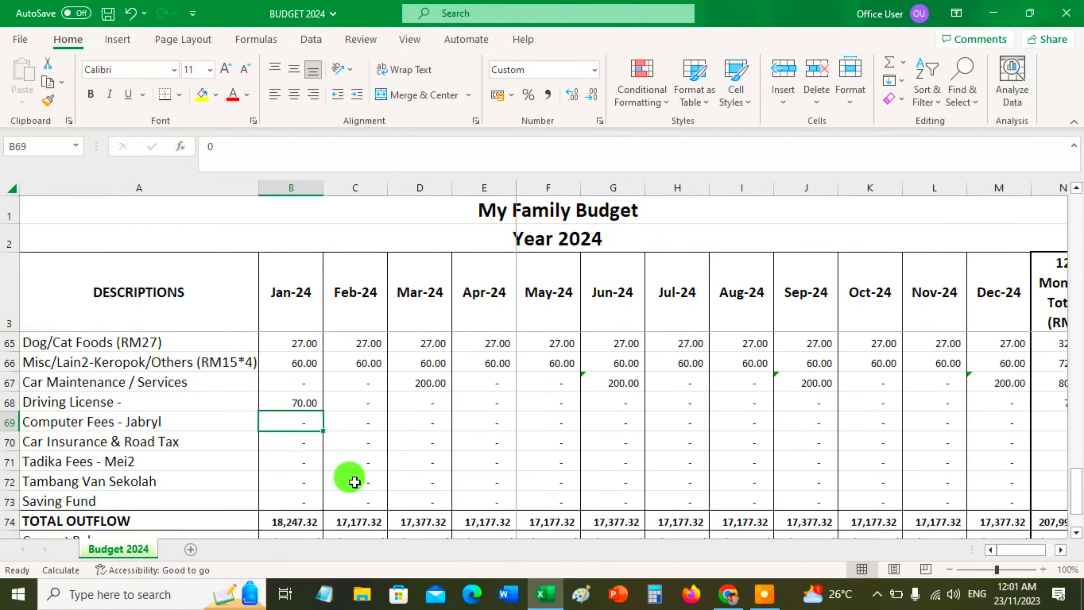
type("30")
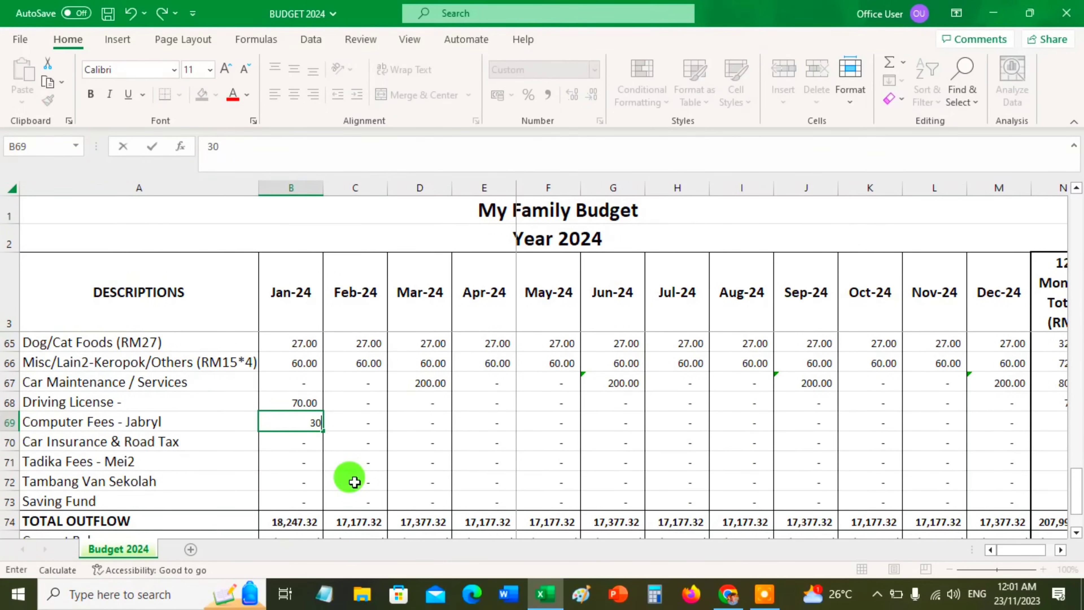
key("Return")
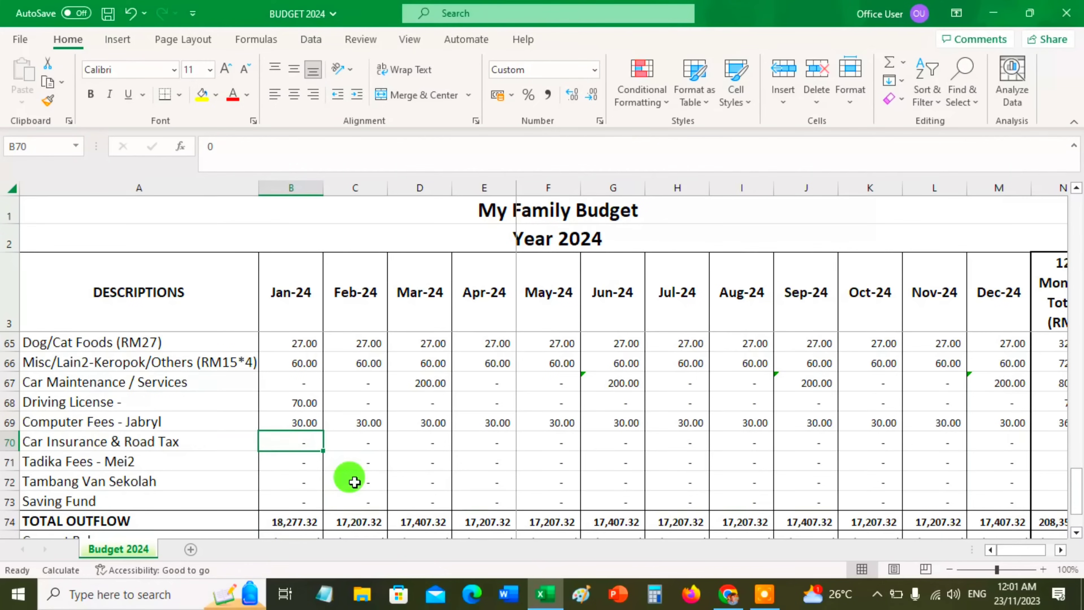
Enter 300 as the January Car Insurance & Road Tax amount and 30 as the January Tadika Fees amount
type("3000")
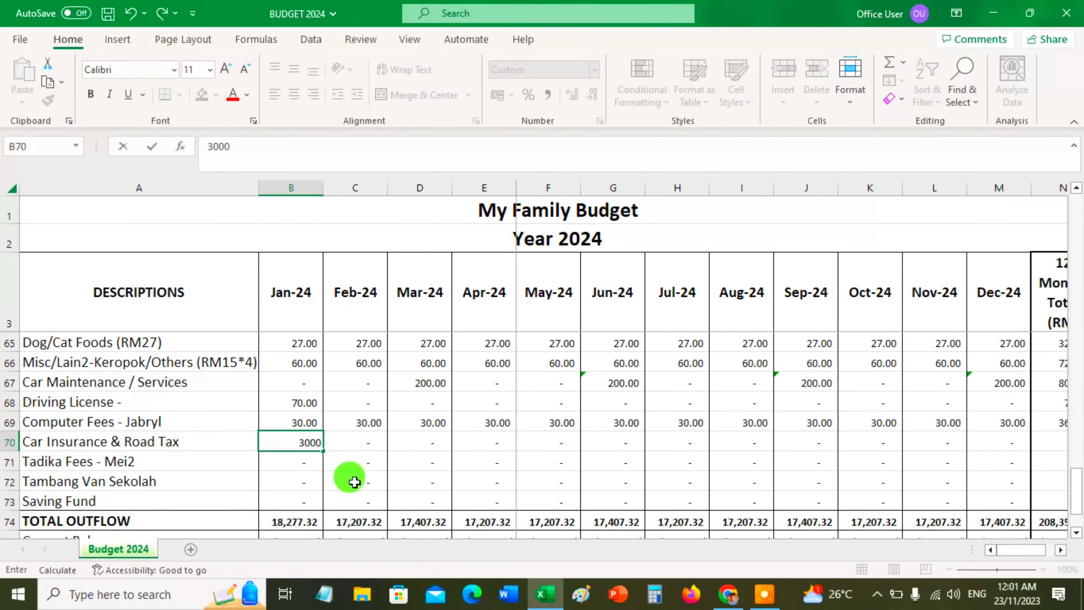
key("BackSpace")
key("Return")
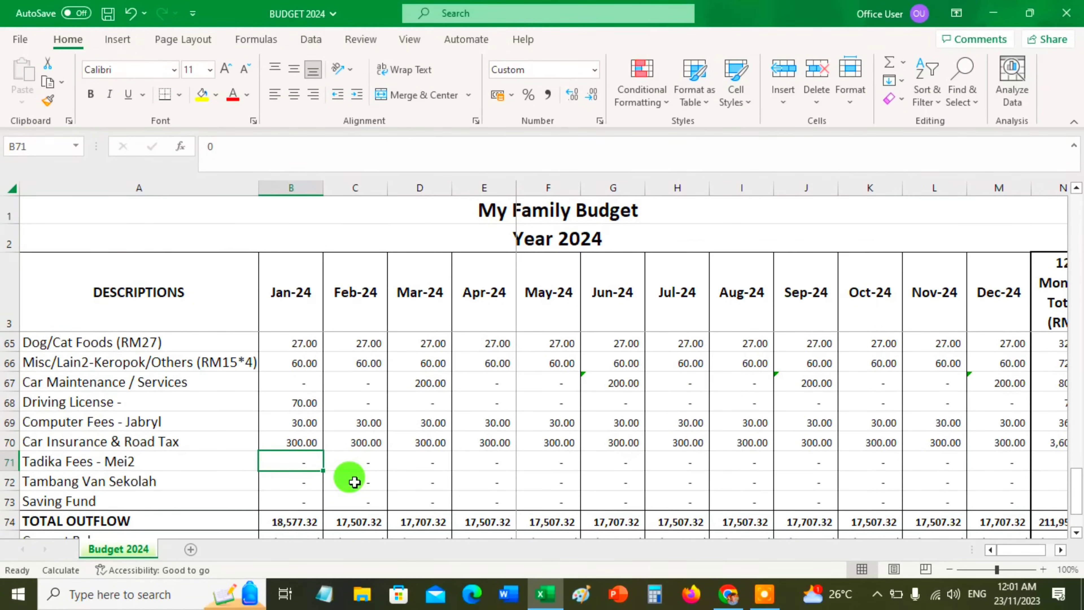
type("30")
key("Return")
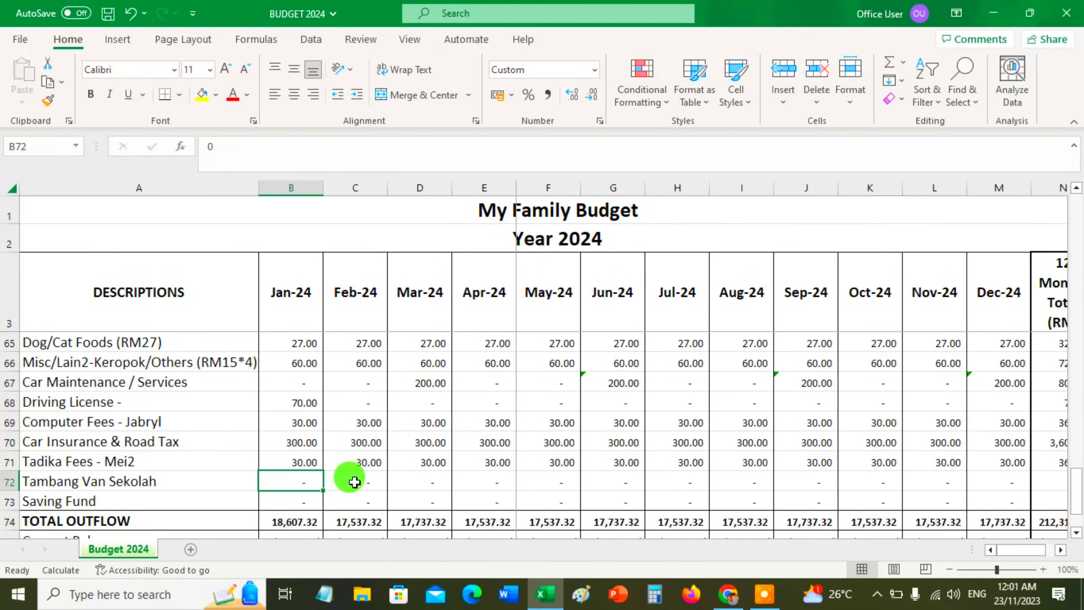
Enter 200 as the January amount in the Tambang Van Sekolah row
key("BackSpace")
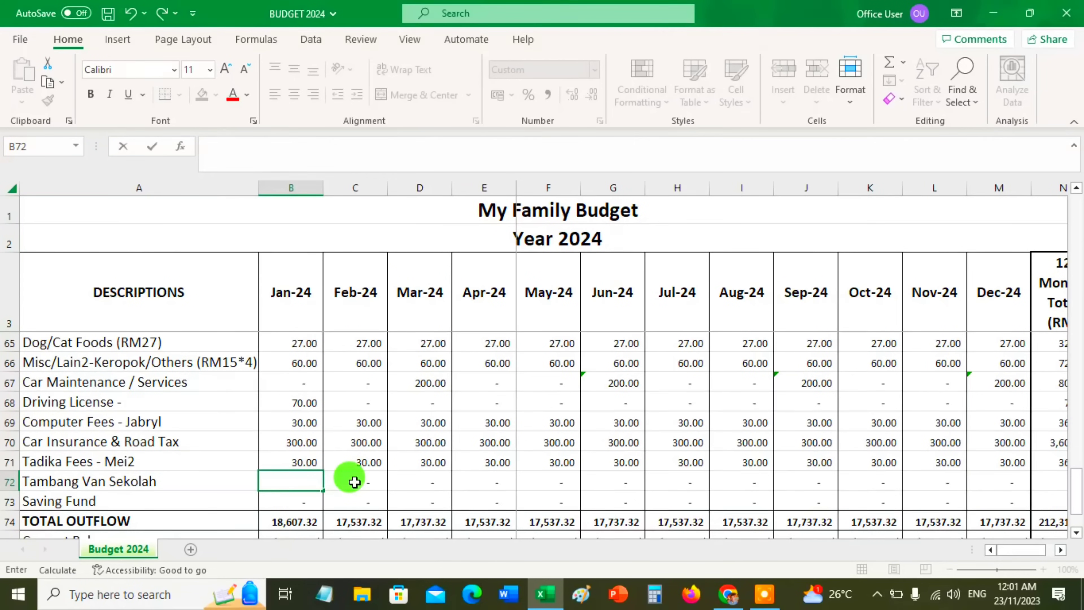
type("2")
type("00")
key("Return")
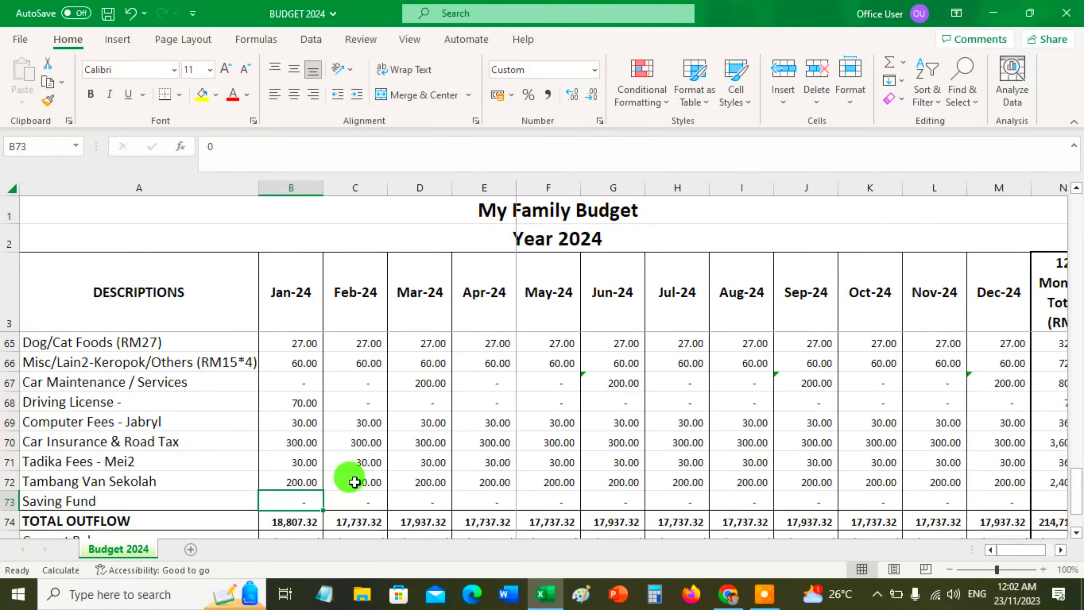
Enter 100 as the January amount in the Saving Fund row
type("100")
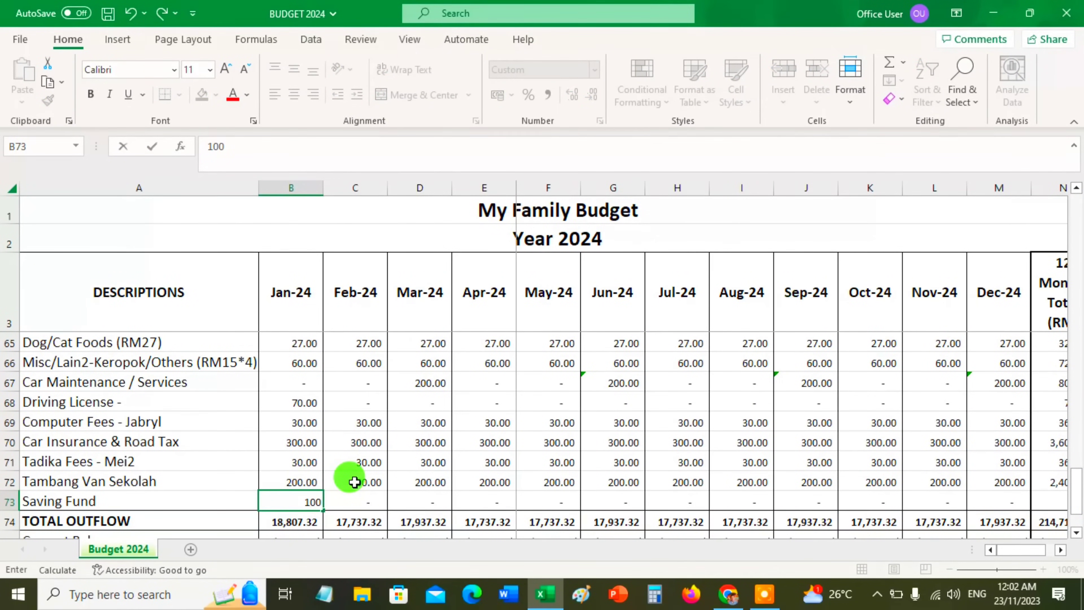
key("Return")
left_click(294, 499)
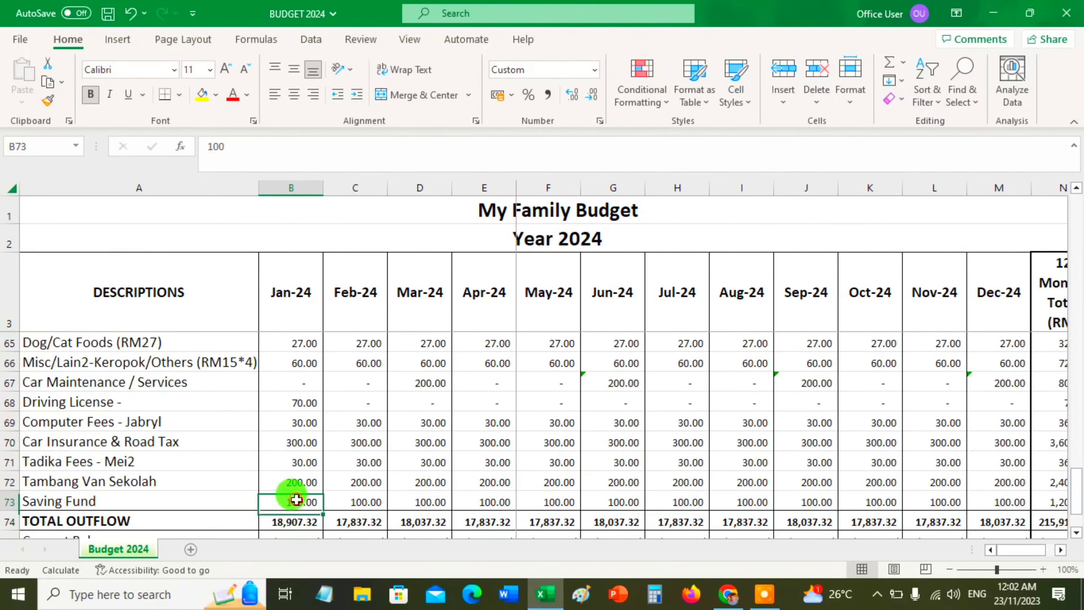
Review the total inflow, outflow entries and balance rows, and check the January and February Current Balance formulas
scroll(301, 428, "down", 1)
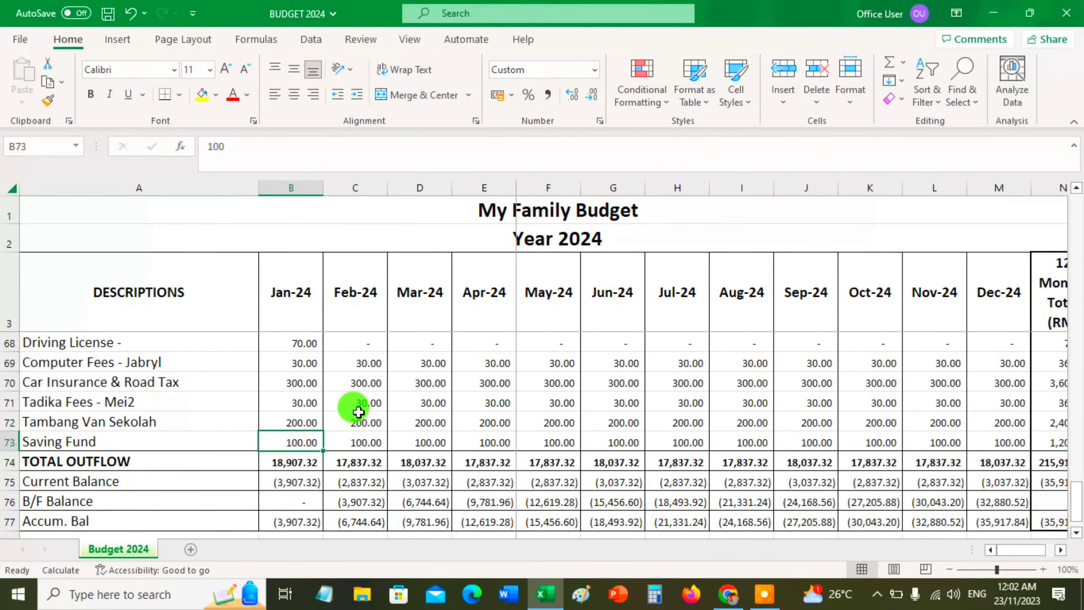
scroll(367, 405, "down", 2)
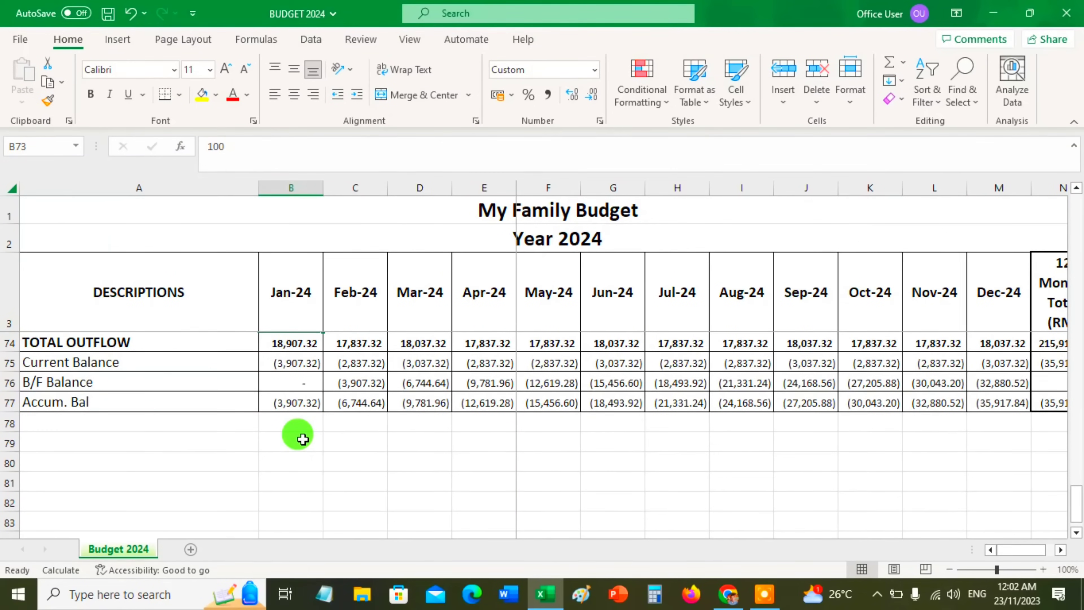
scroll(303, 439, "up", 2)
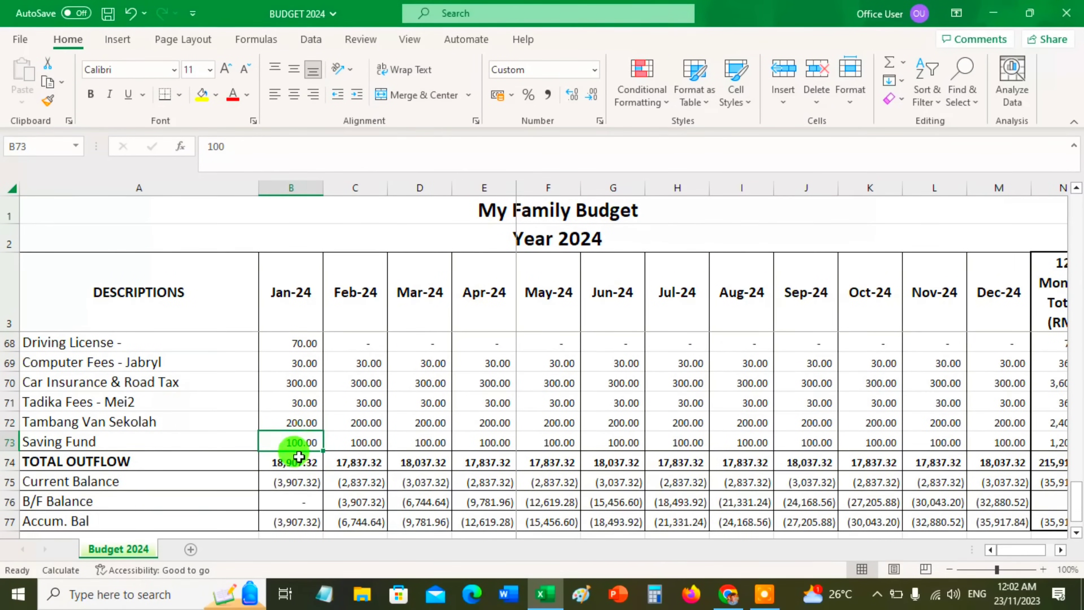
scroll(298, 456, "up", 20)
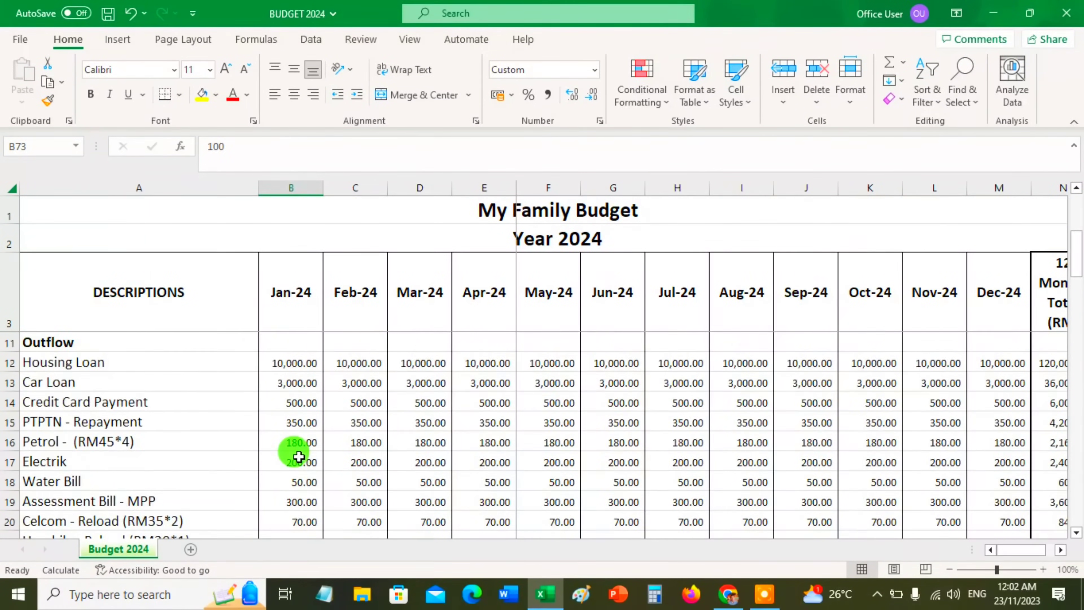
left_click(292, 438)
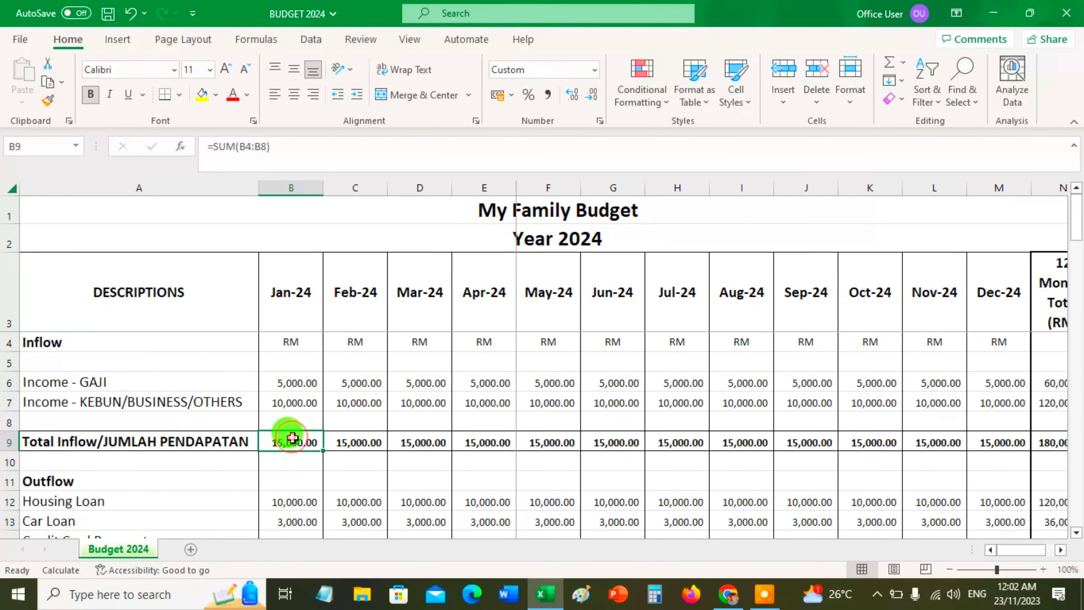
scroll(292, 437, "down", 1)
left_click(292, 443)
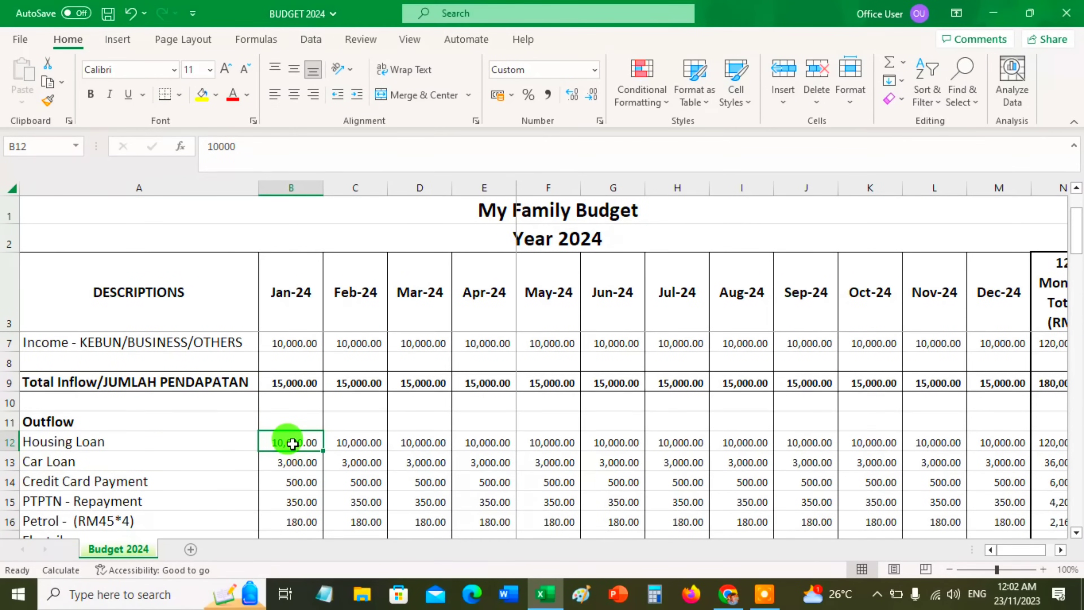
scroll(292, 444, "down", 17)
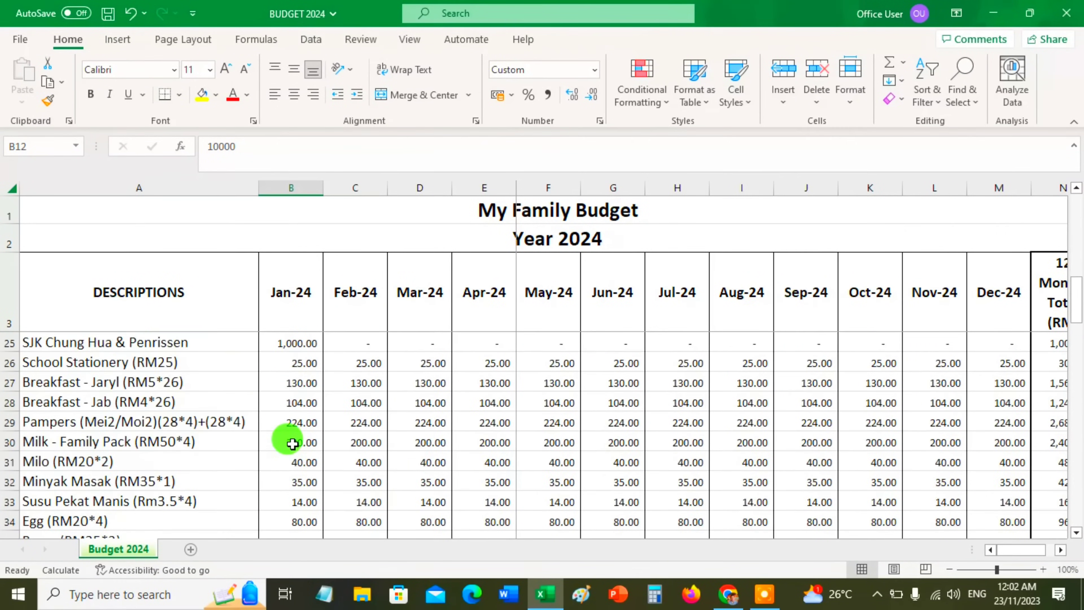
scroll(291, 443, "down", 6)
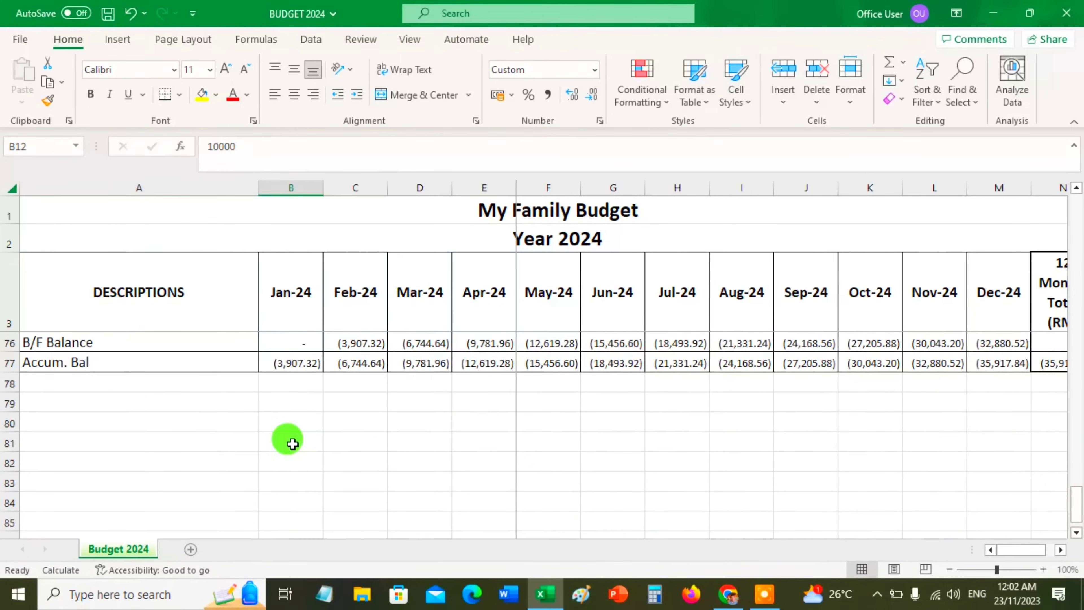
scroll(287, 442, "up", 3)
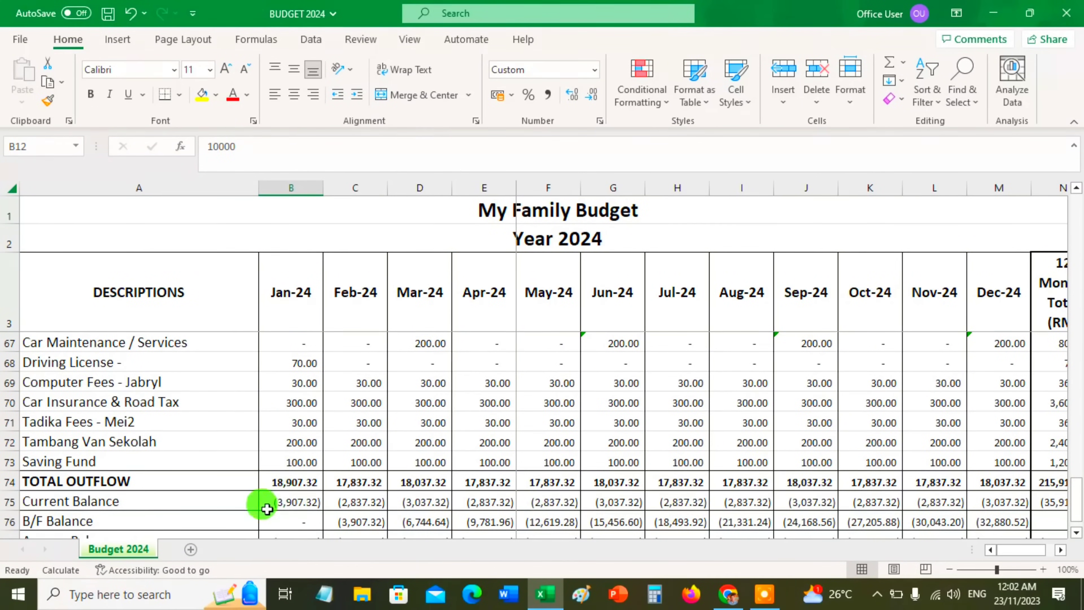
left_click(276, 503)
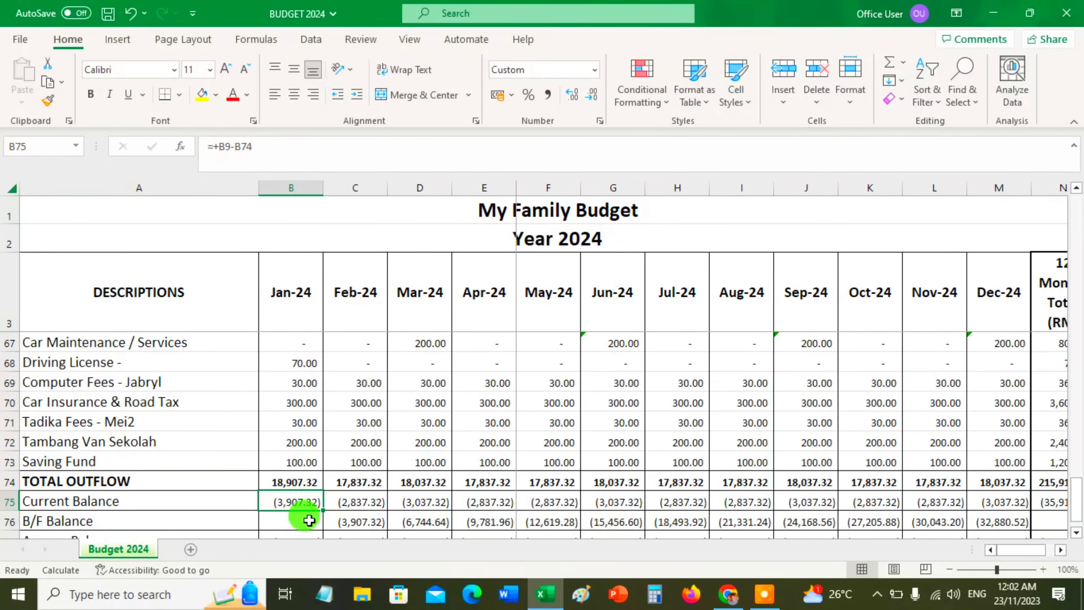
key("Right")
key("Right")
key("Right")
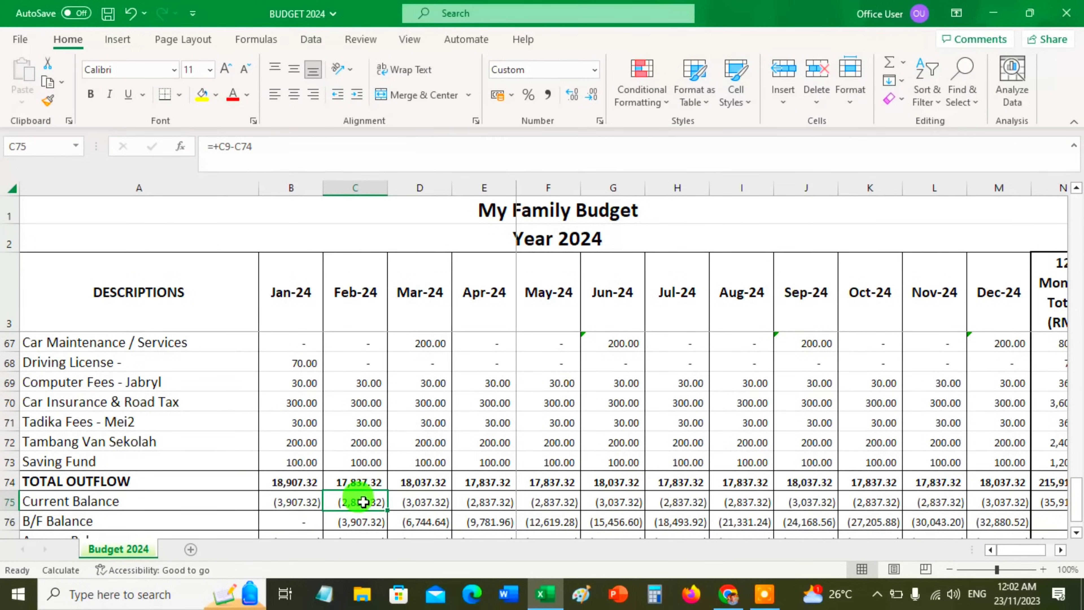
Examine the Current Balance row's formulas and amounts from January through December and the 12 Months Total
key("Left")
key("Left")
key("Left")
key("Left")
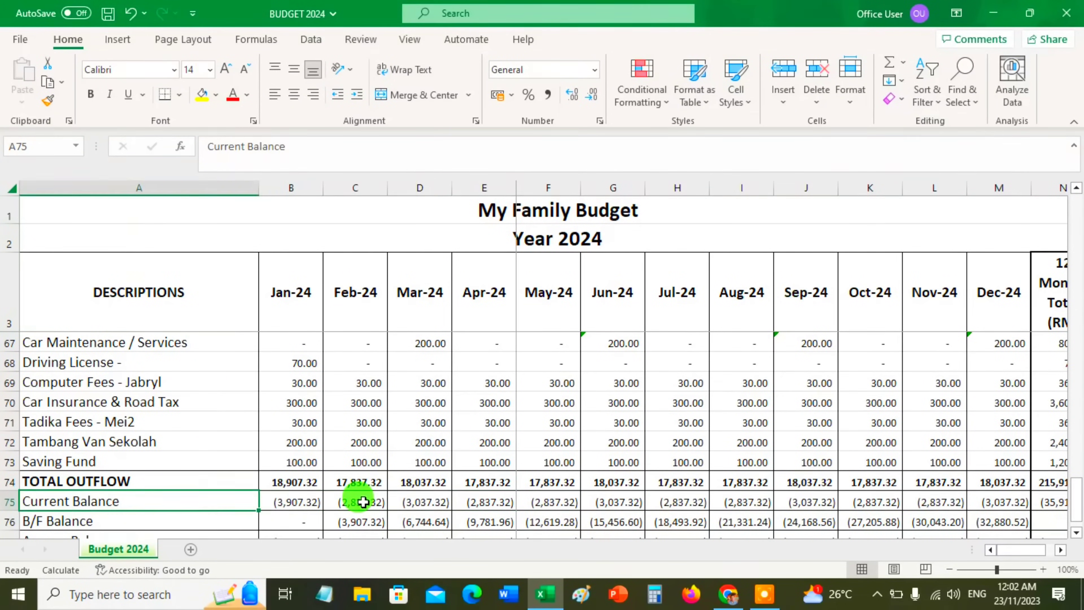
key("Right")
key("Right")
key("Left")
key("Right")
key("Right")
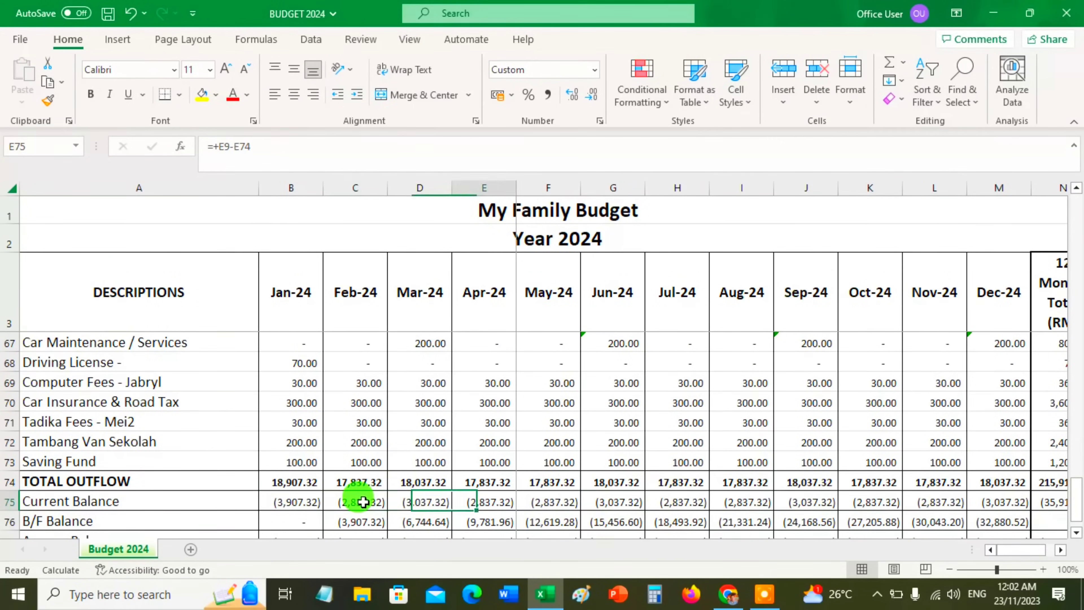
key("ctrl+Right")
key("Left")
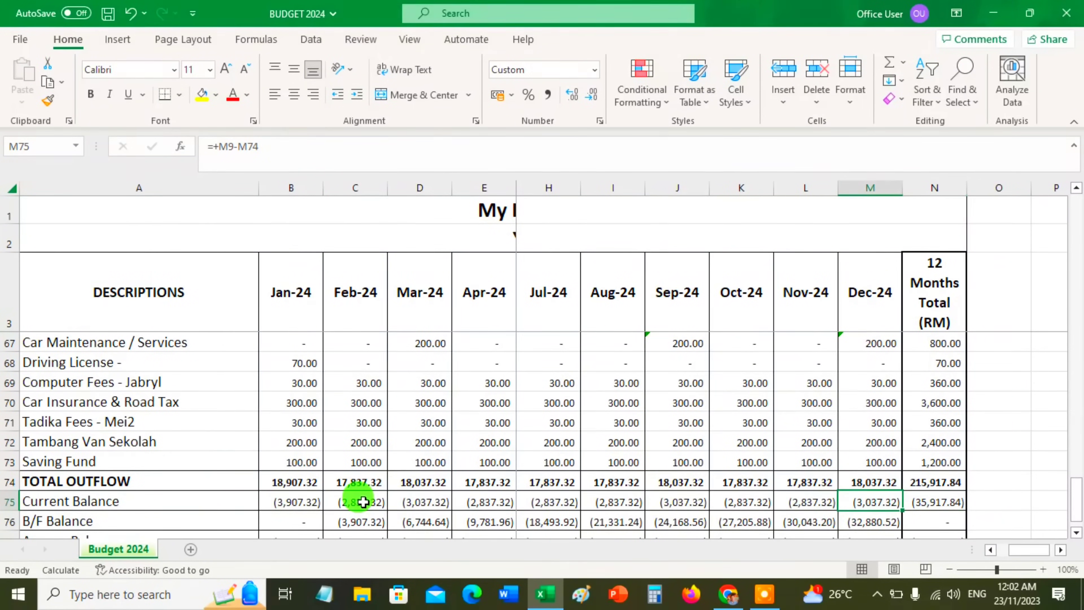
key("Right")
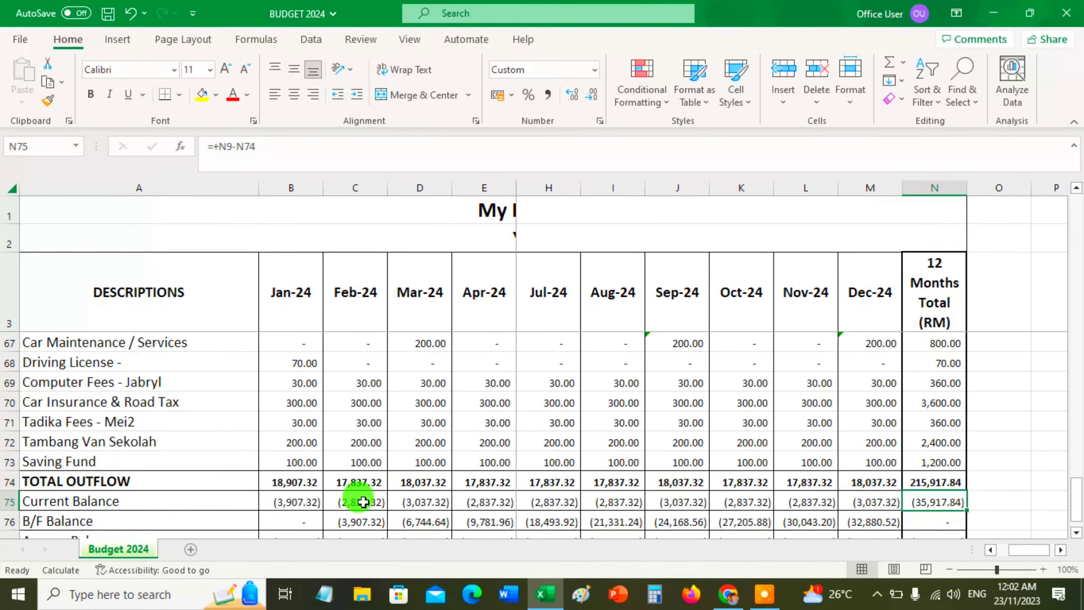
key("Left")
key("Left")
key("Left")
key("Left")
key("Left")
key("Left")
key("Left")
key("Left")
key("Left")
key("Left")
key("Left")
key("Left")
key("Left")
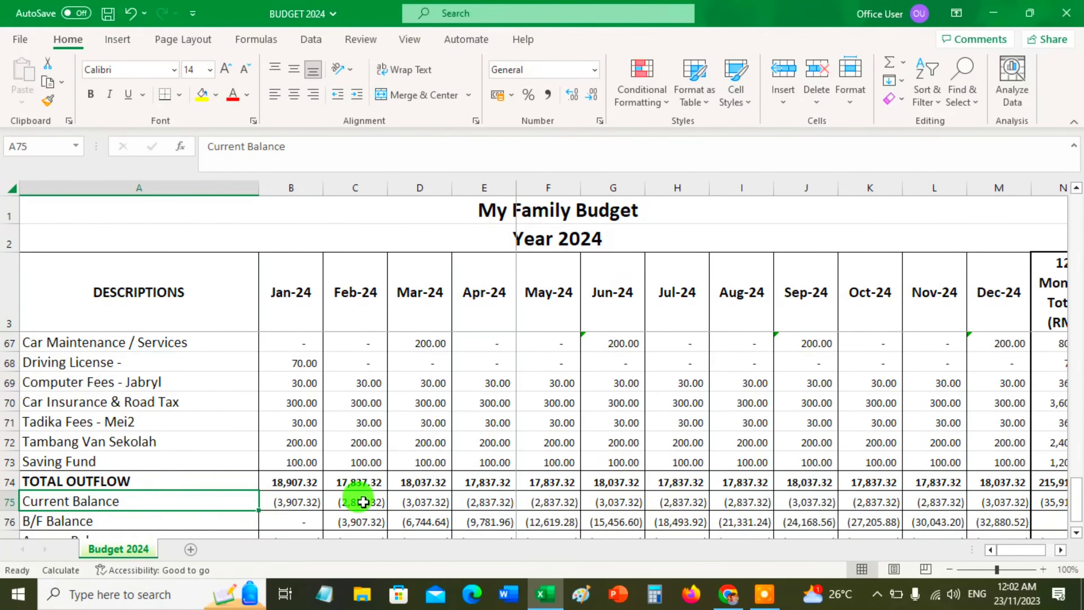
key("Right")
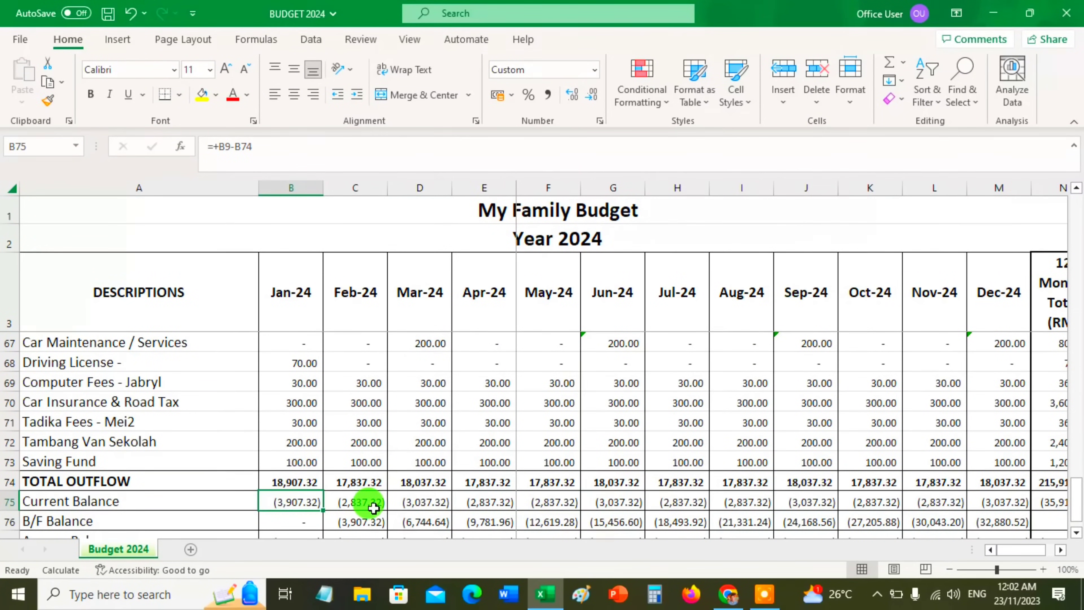
Set the January Housing Loan amount to 2500
scroll(269, 453, "up", 17)
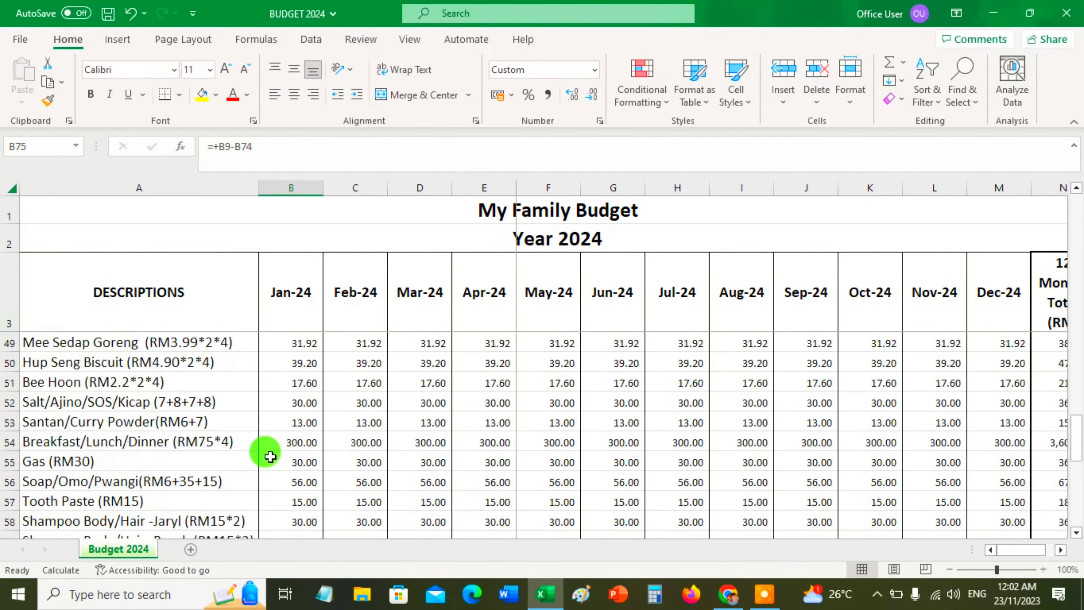
scroll(270, 457, "up", 3)
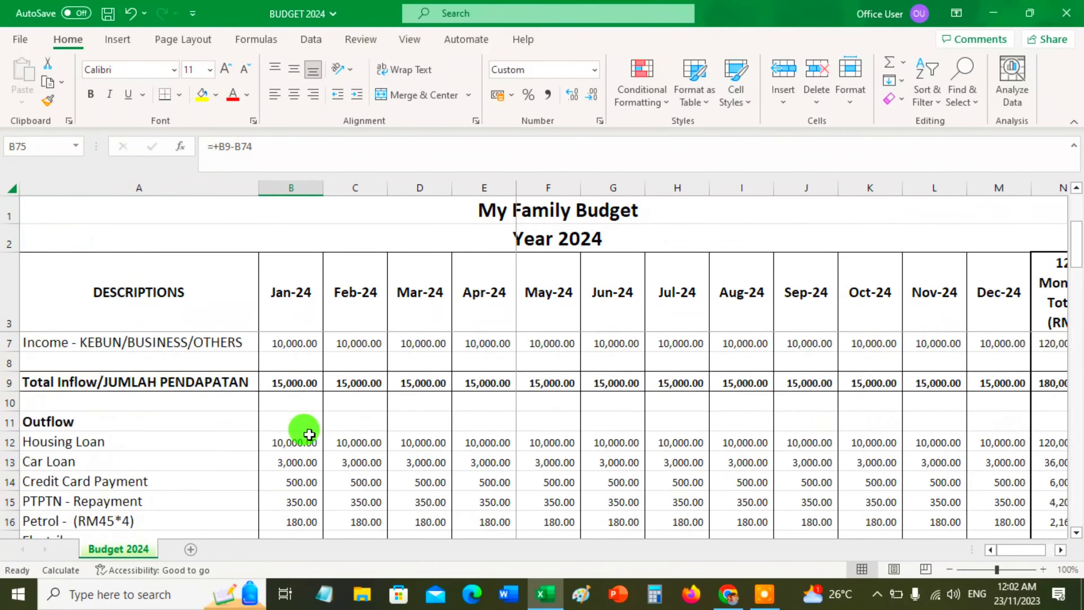
left_click(294, 443)
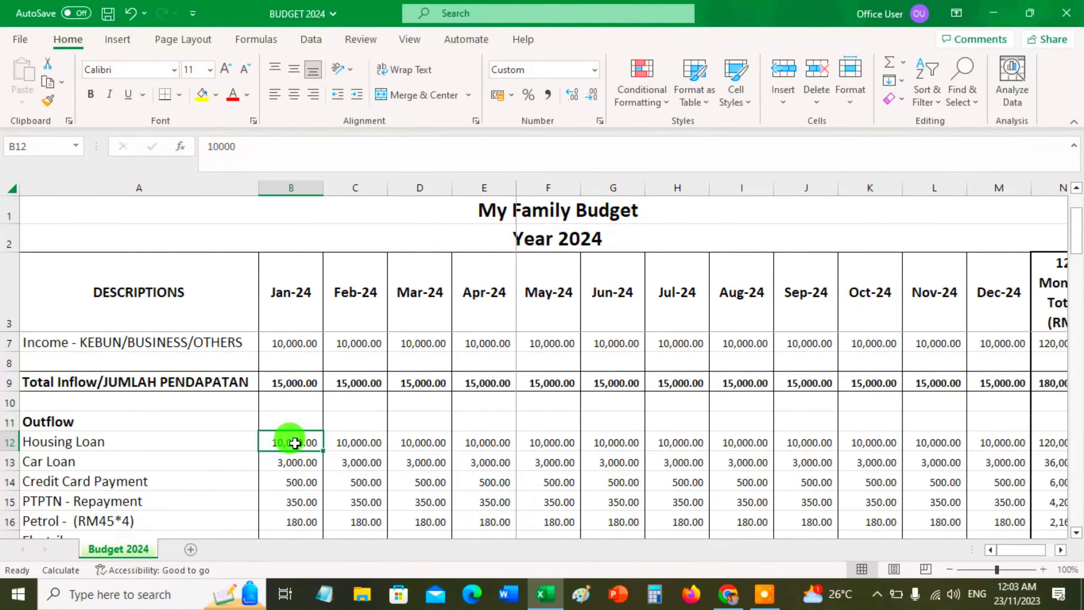
scroll(291, 351, "up", 1)
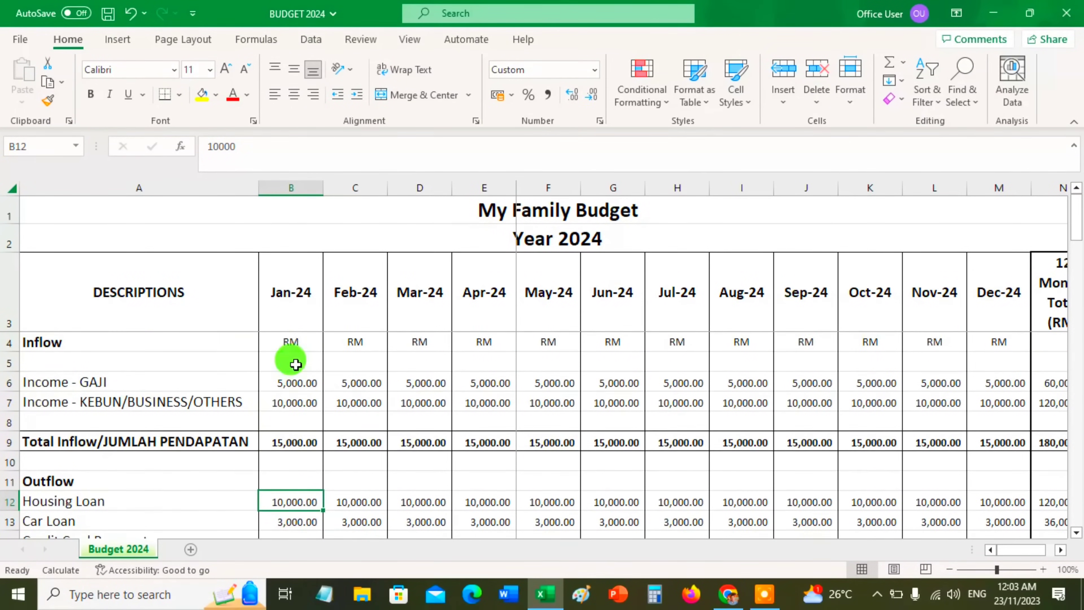
left_click(297, 441)
left_click(291, 502)
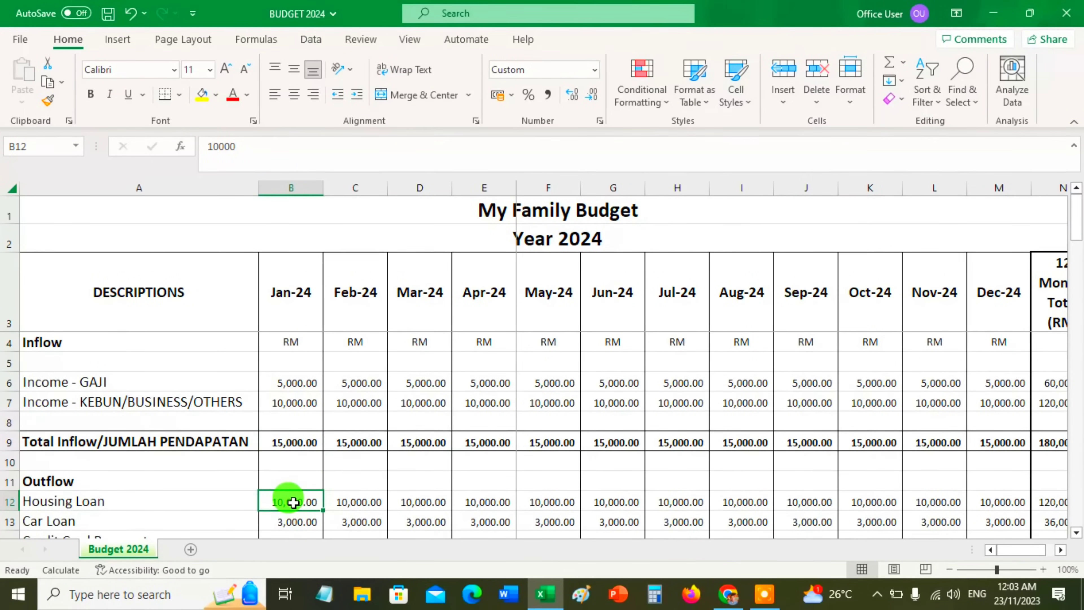
scroll(293, 502, "down", 1)
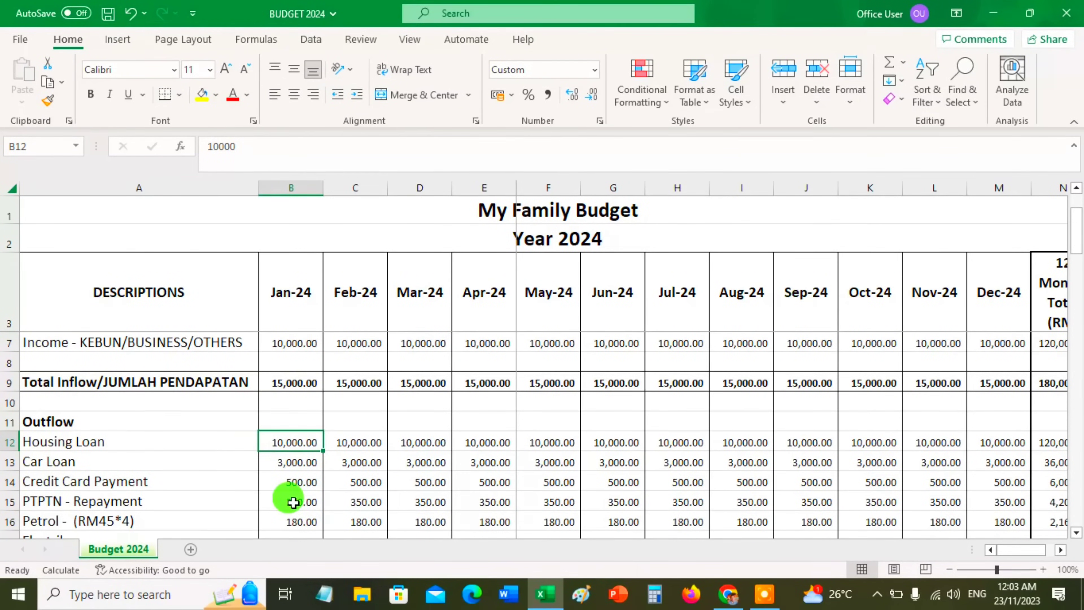
type("2500")
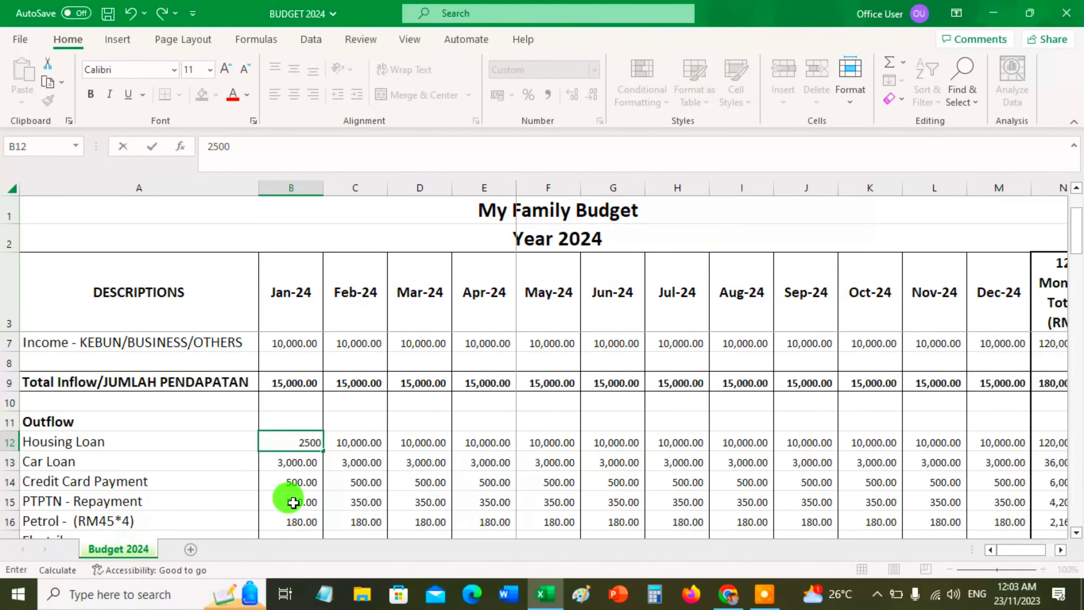
key("Return")
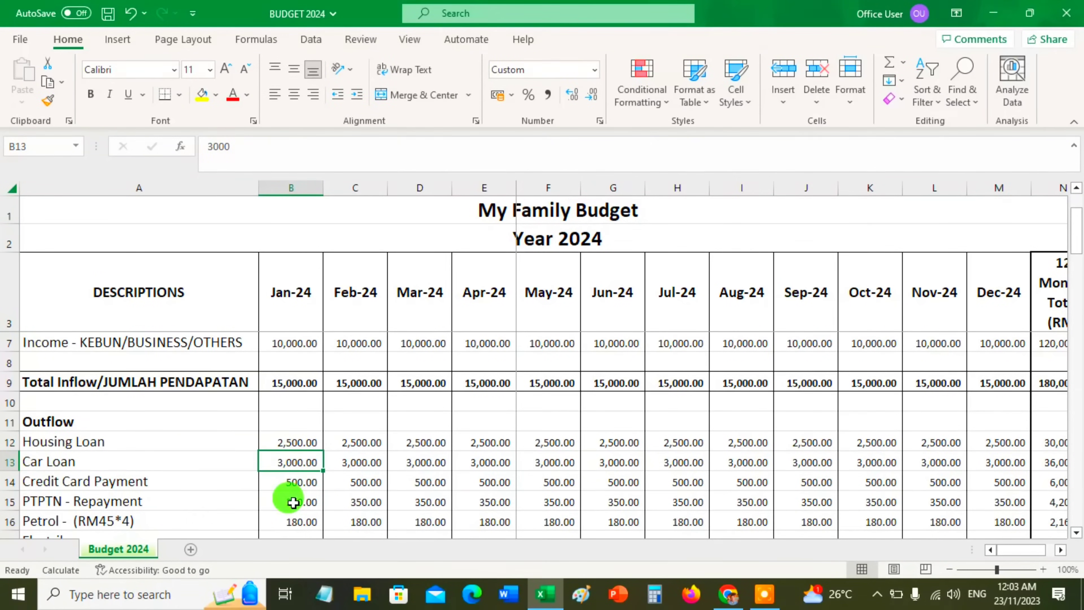
Review the January Current Balance against the Total Inflow and the outflow entries listed below it
scroll(299, 478, "down", 12)
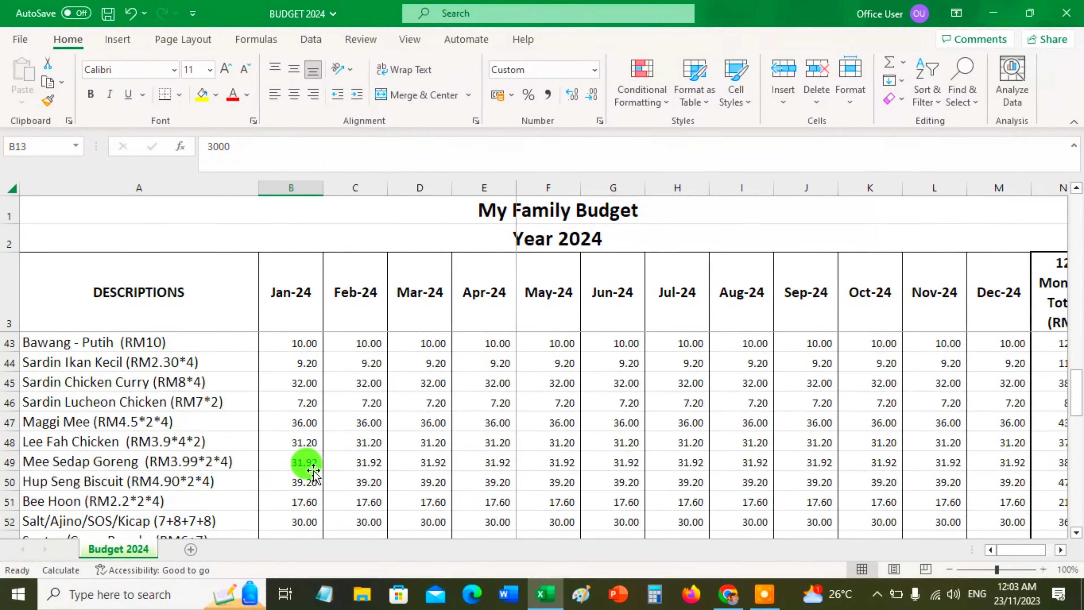
scroll(305, 466, "down", 10)
scroll(307, 467, "up", 1)
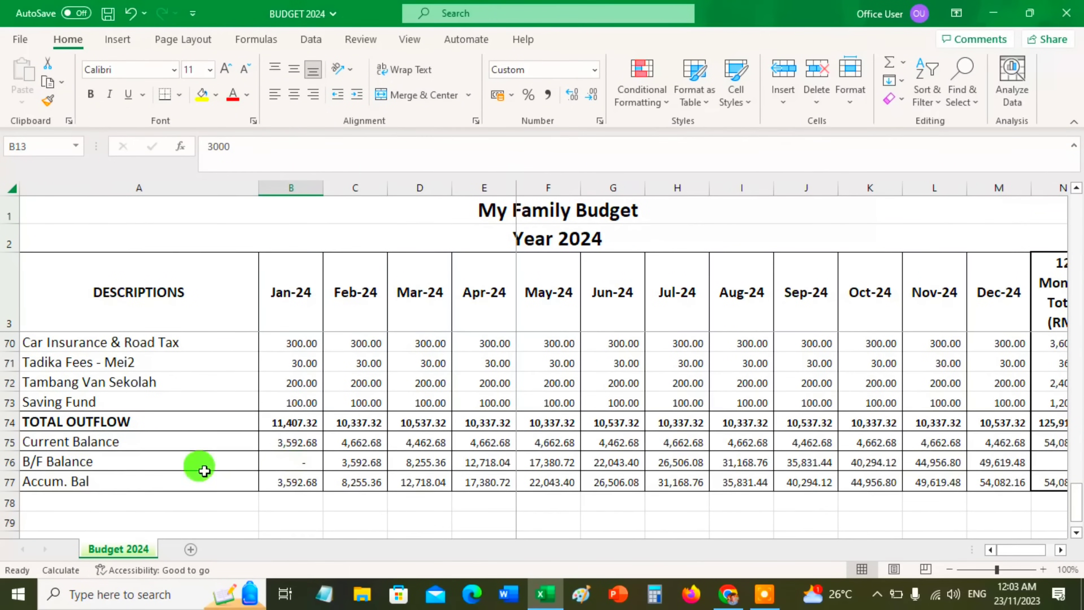
left_click(280, 442)
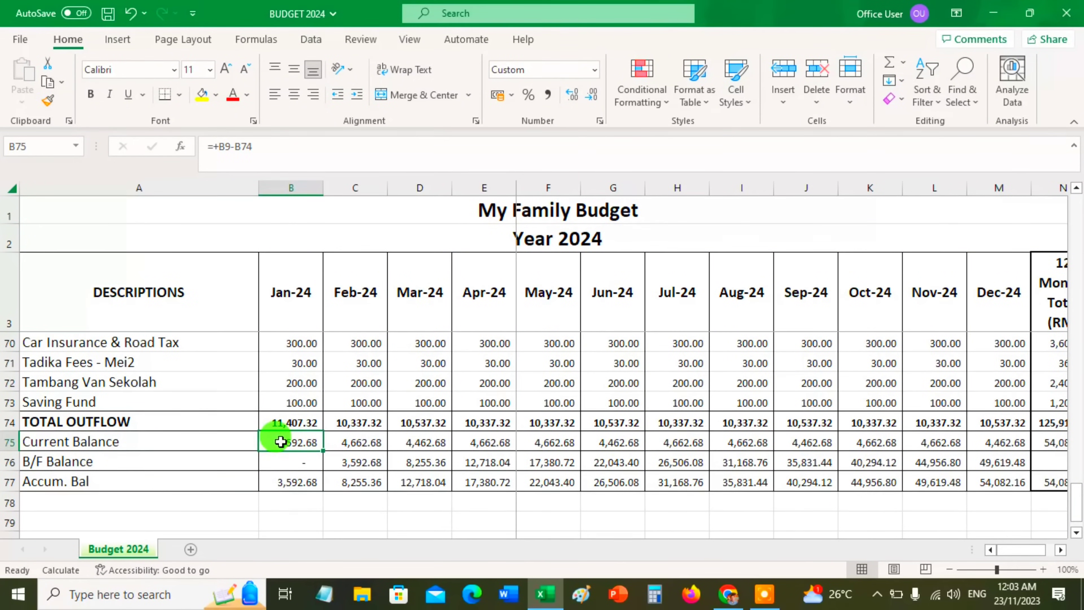
scroll(284, 448, "up", 1)
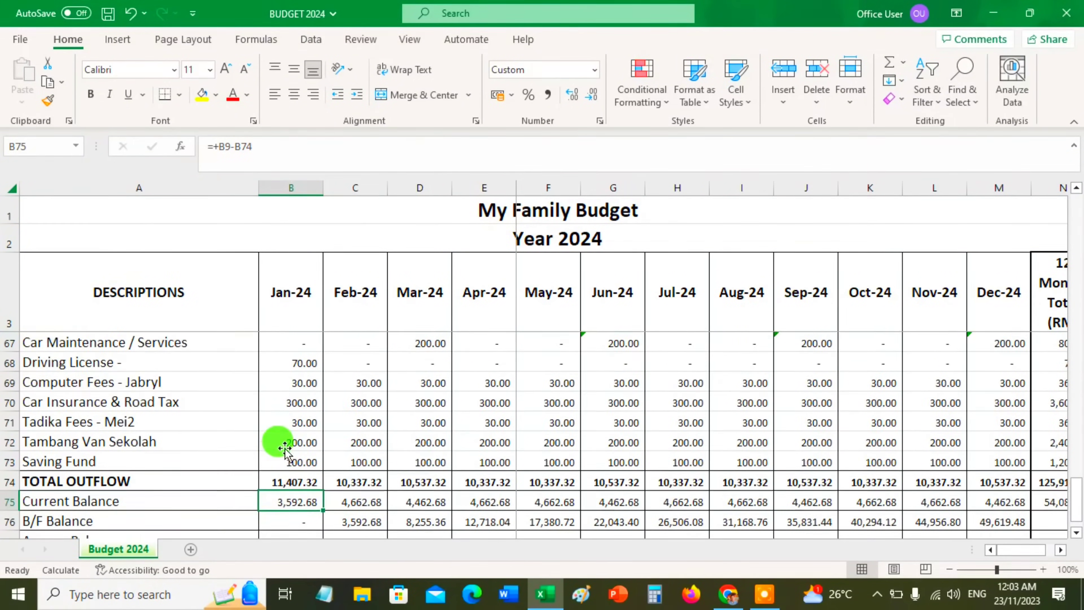
scroll(285, 447, "up", 20)
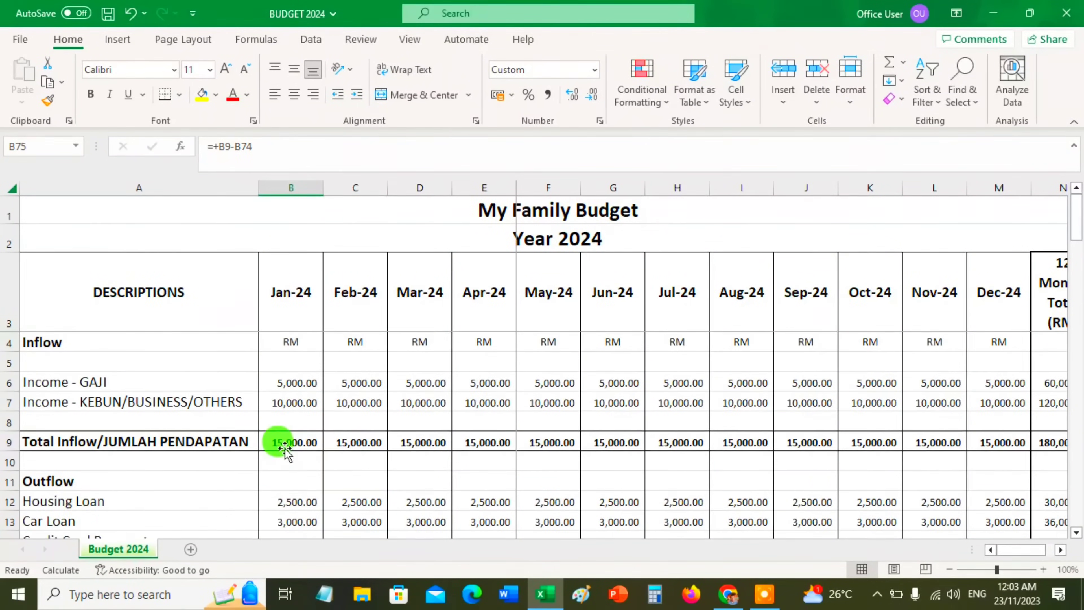
left_click(289, 443)
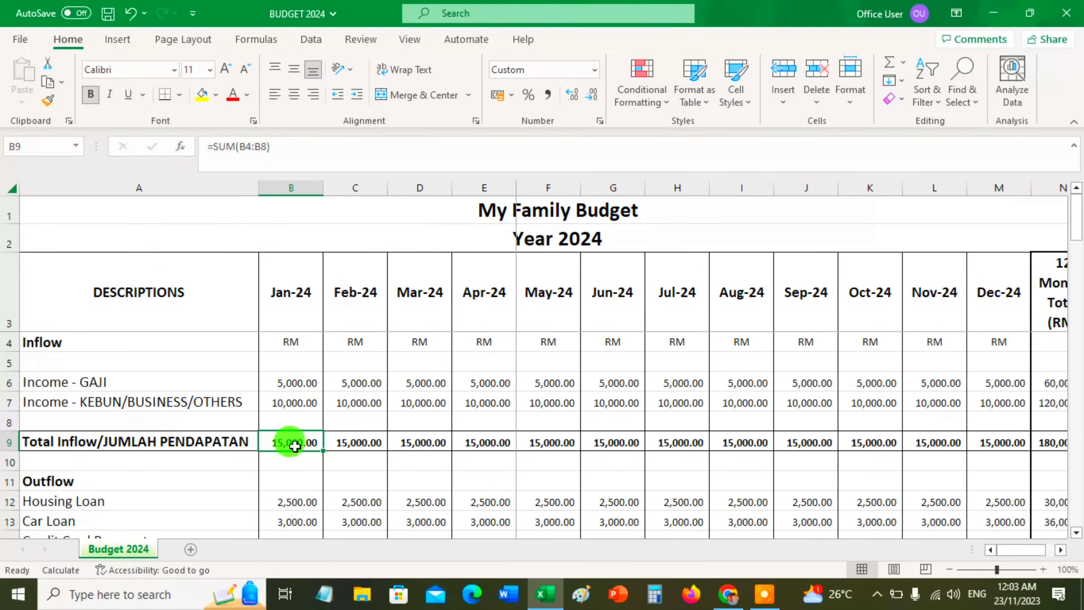
scroll(298, 450, "down", 1)
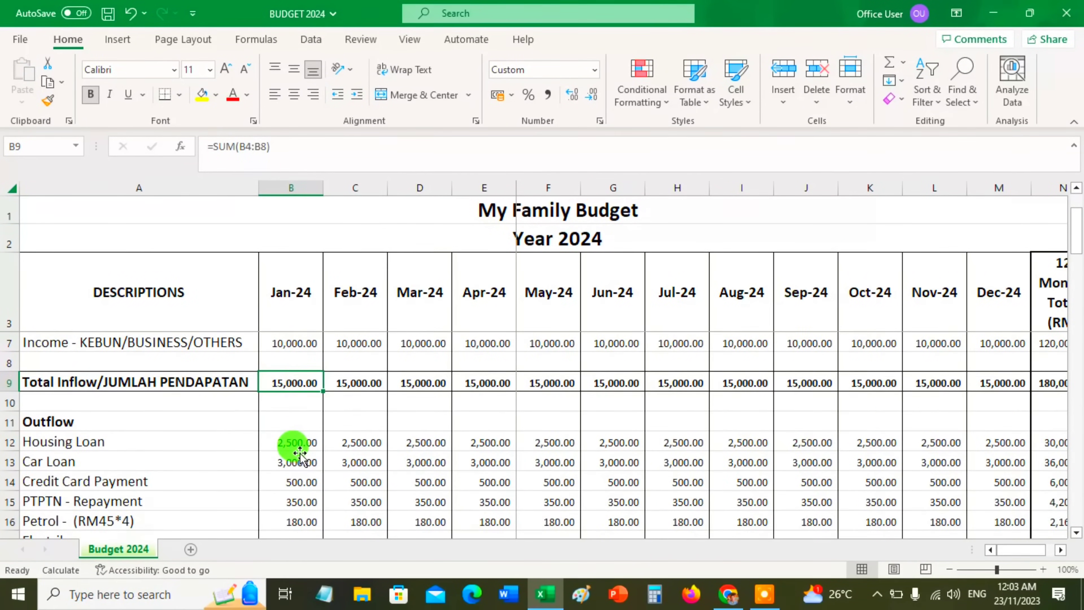
scroll(290, 472, "down", 6)
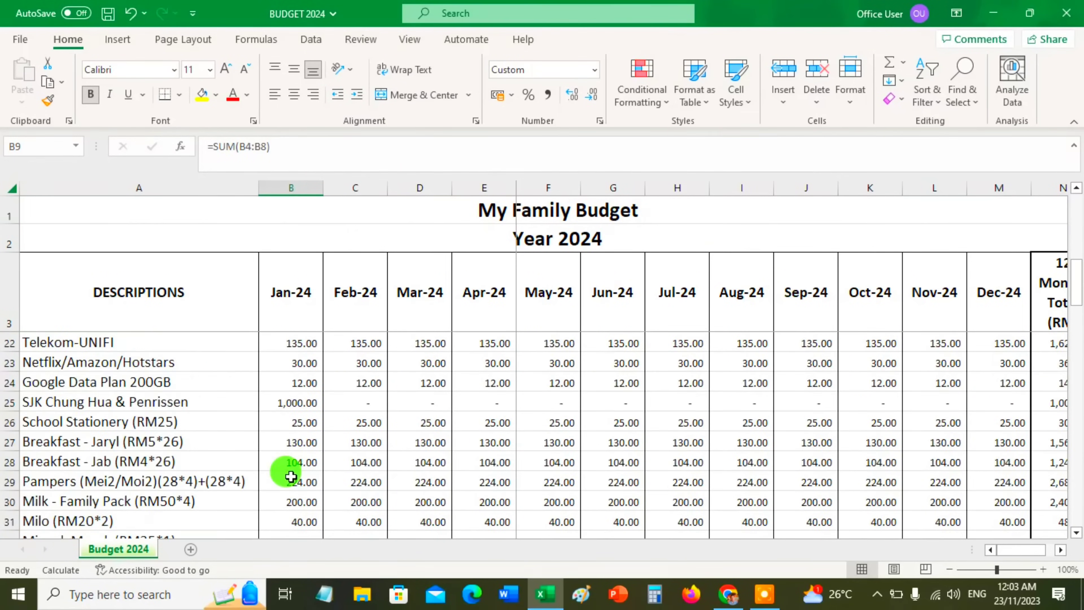
scroll(297, 472, "down", 17)
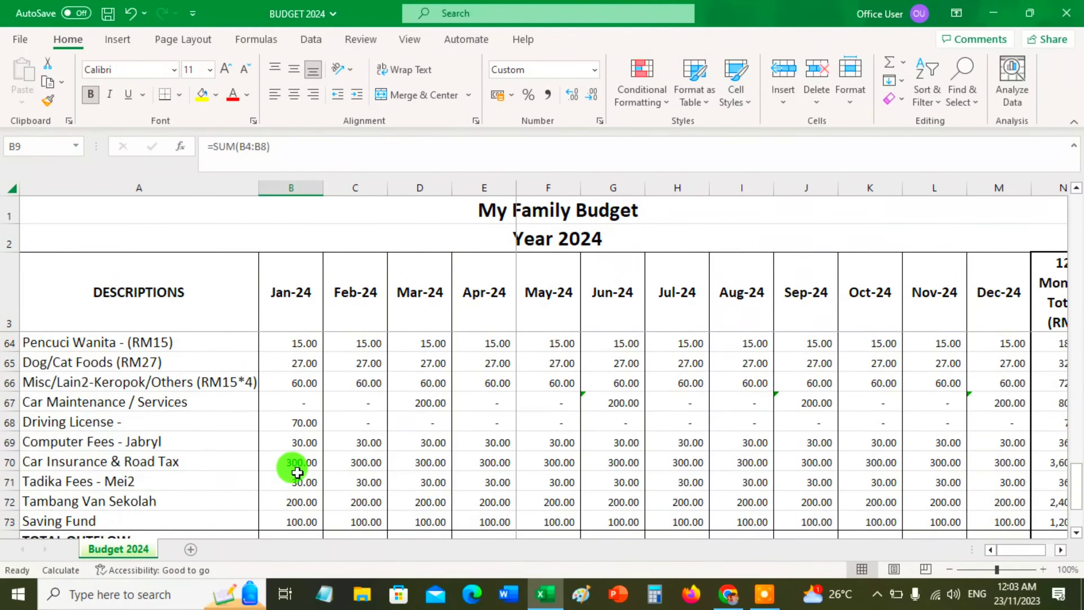
Extend the TOTAL OUTFLOW label to "TOTAL OUTFLOW / JUMLAH PERBELANJAAN" and widen the descriptions column to fit it
scroll(297, 472, "up", 2)
double_click(177, 416)
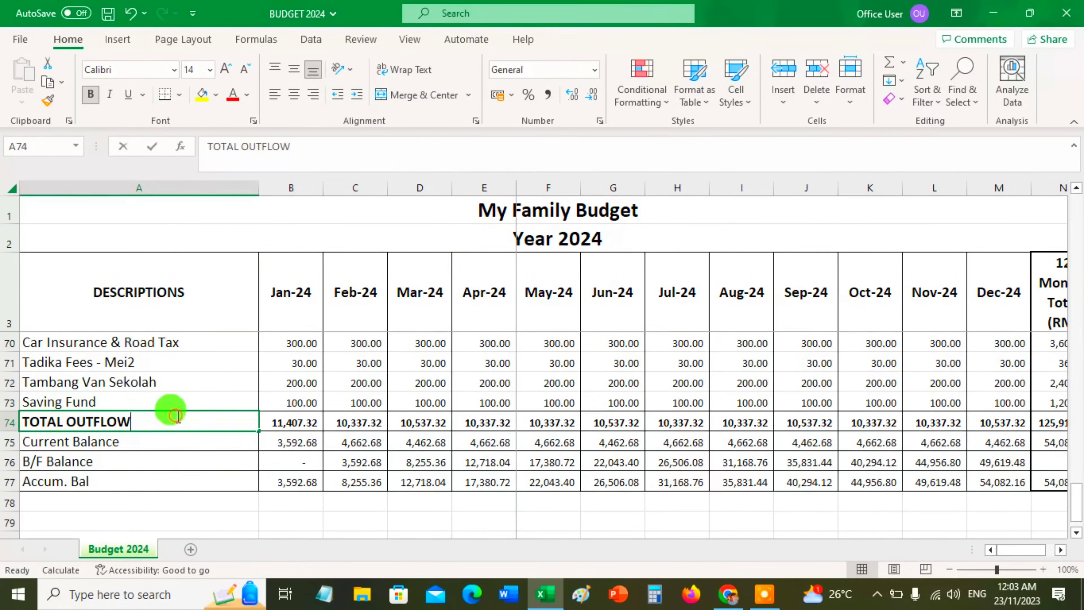
type("/ ")
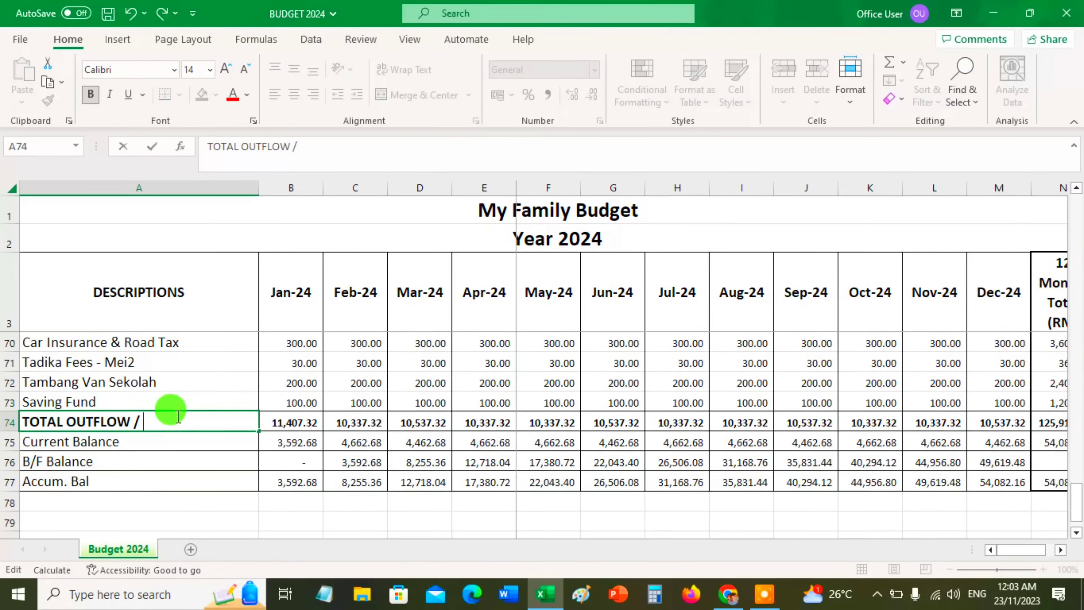
type("JUMLAH ")
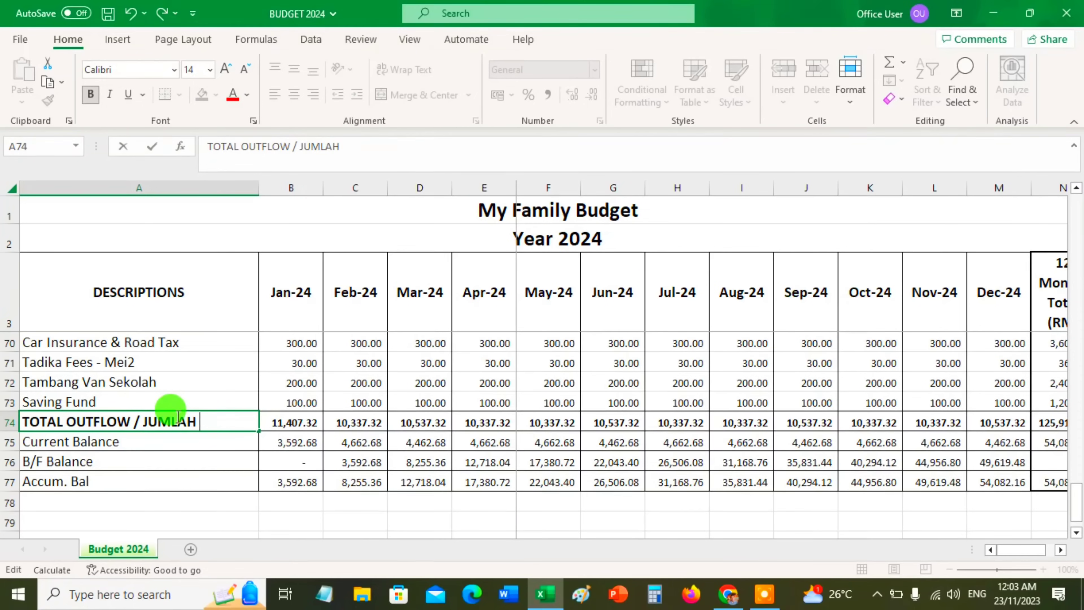
type("PERBELANJAAN")
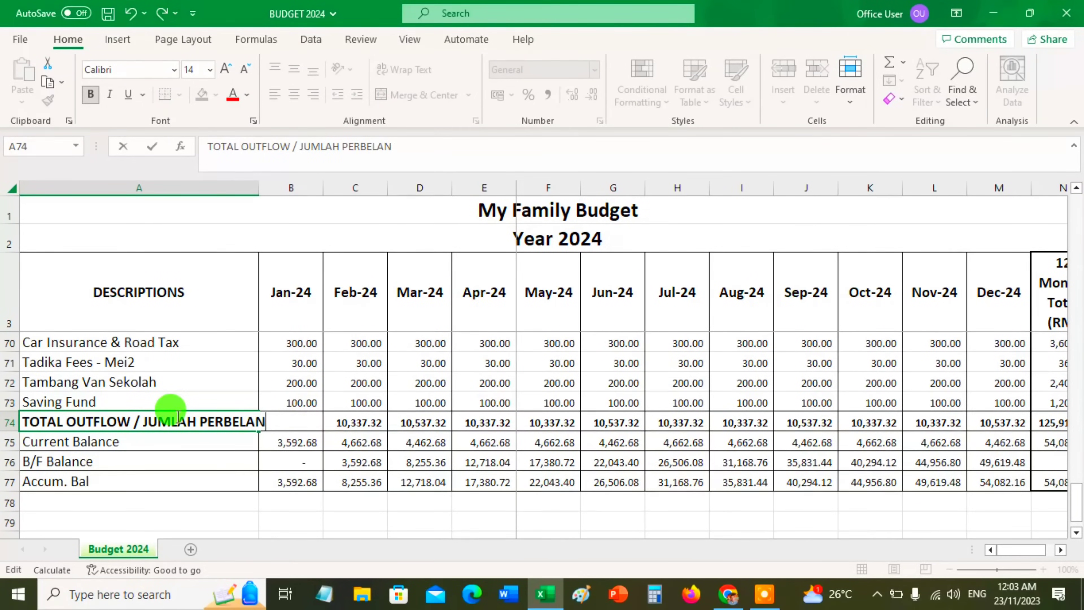
left_click(177, 442)
left_click_drag(255, 188, 307, 188)
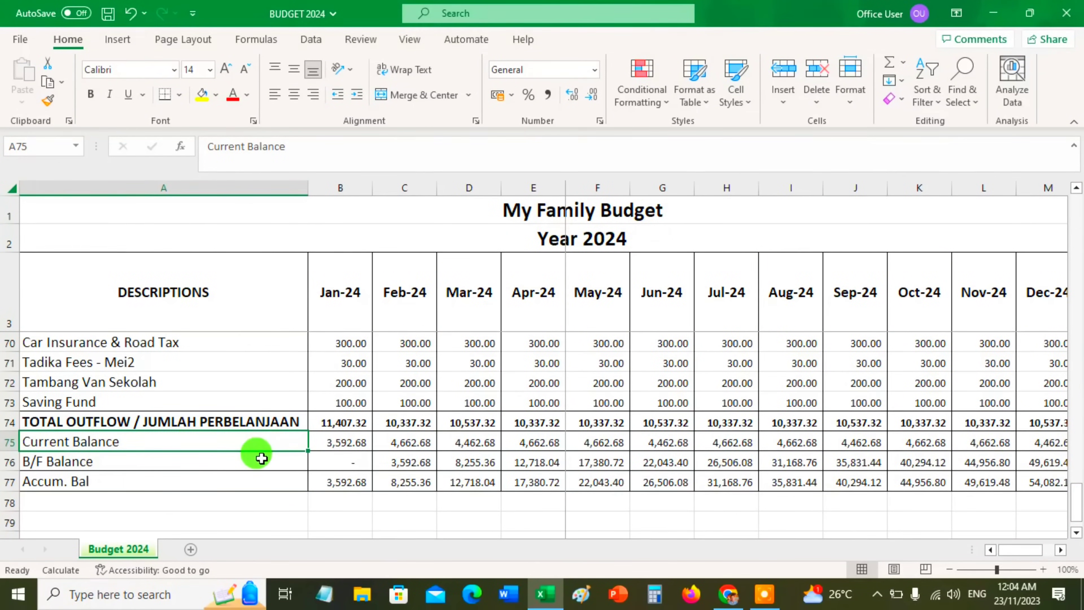
Examine the January total outflow, Current Balance, Accum. Bal and Saving Fund cells, and compare the Current Balance across the first months
left_click(340, 422)
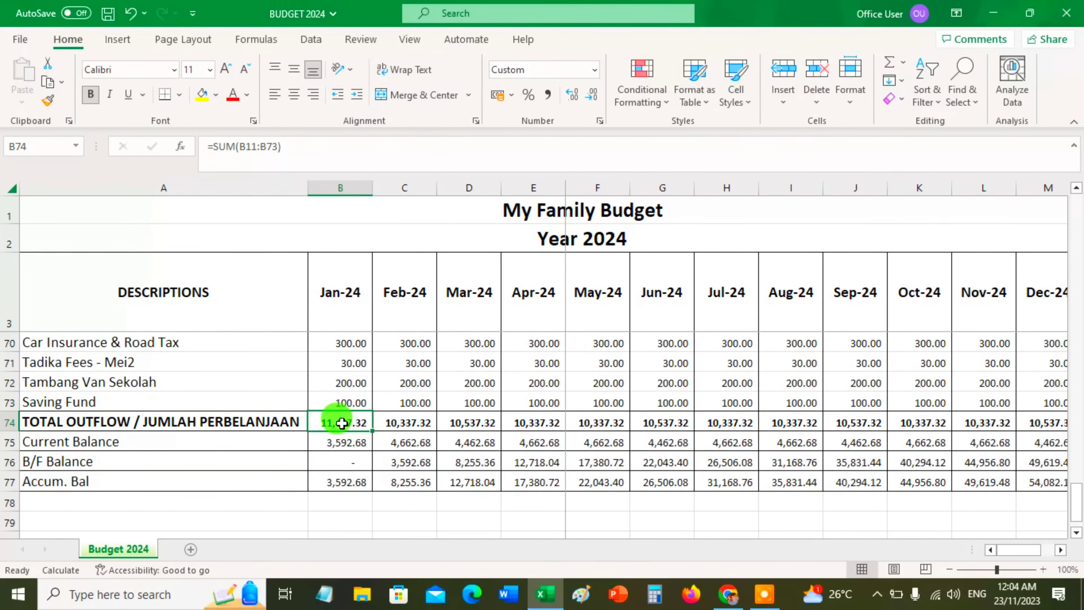
left_click(341, 442)
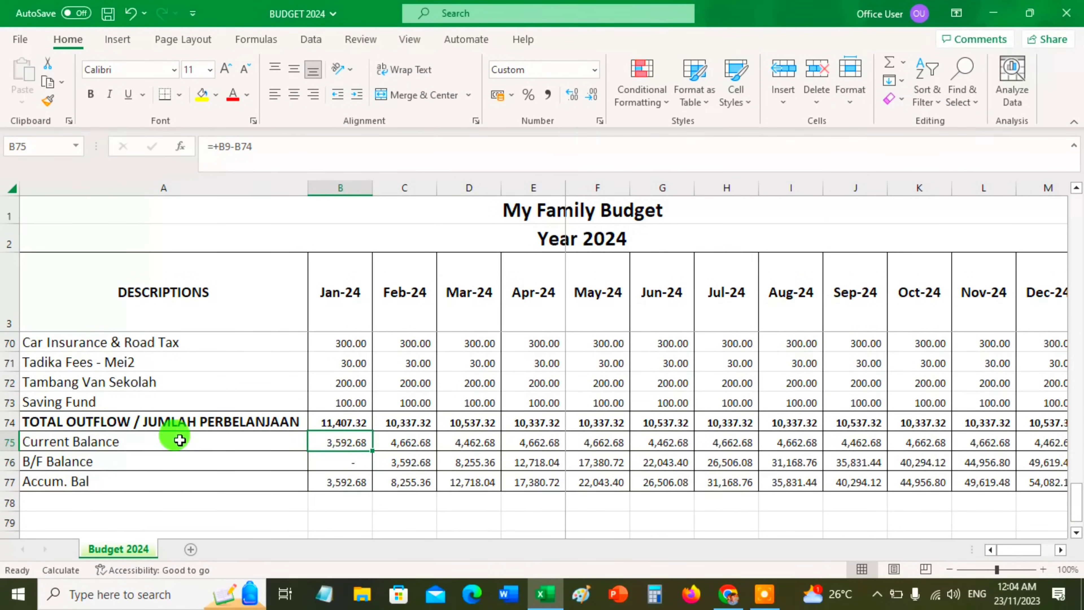
left_click(267, 441)
left_click(329, 441)
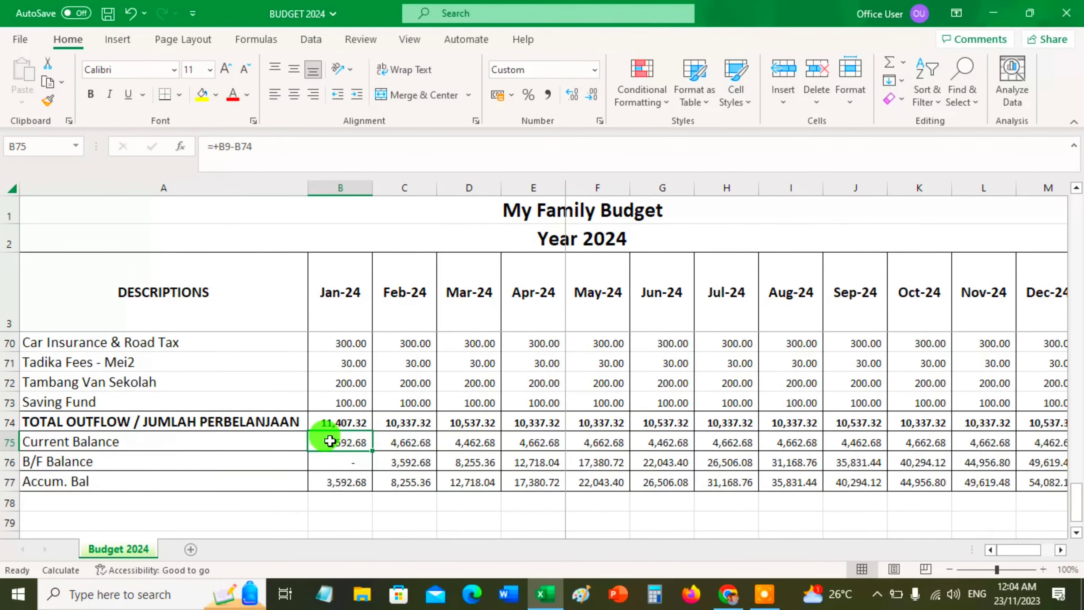
key("Right")
key("Right")
key("Right")
key("Left")
key("Left")
key("Left")
left_click(343, 485)
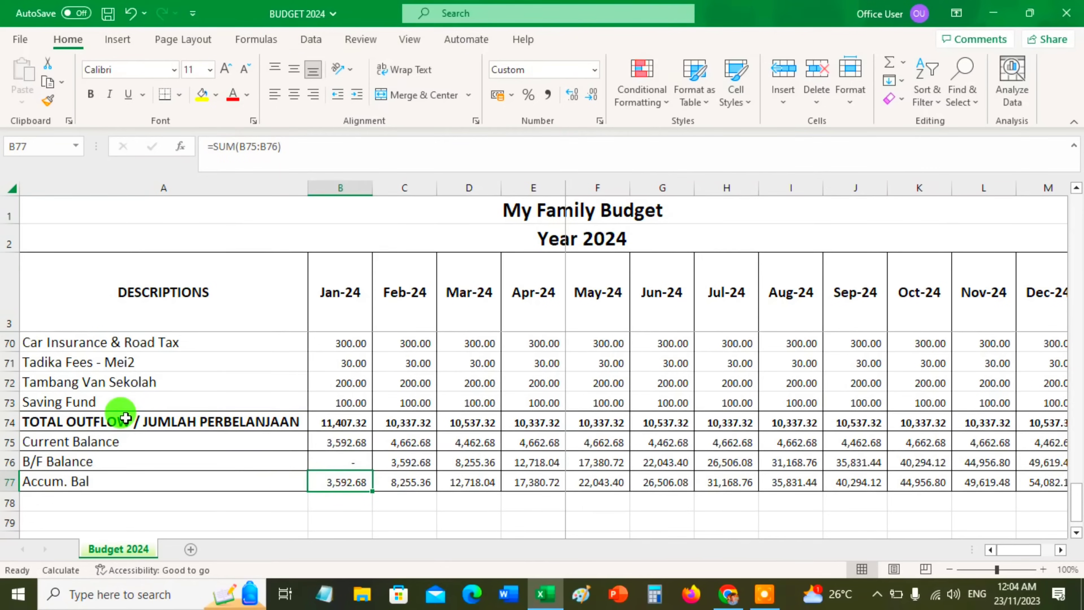
left_click(333, 400)
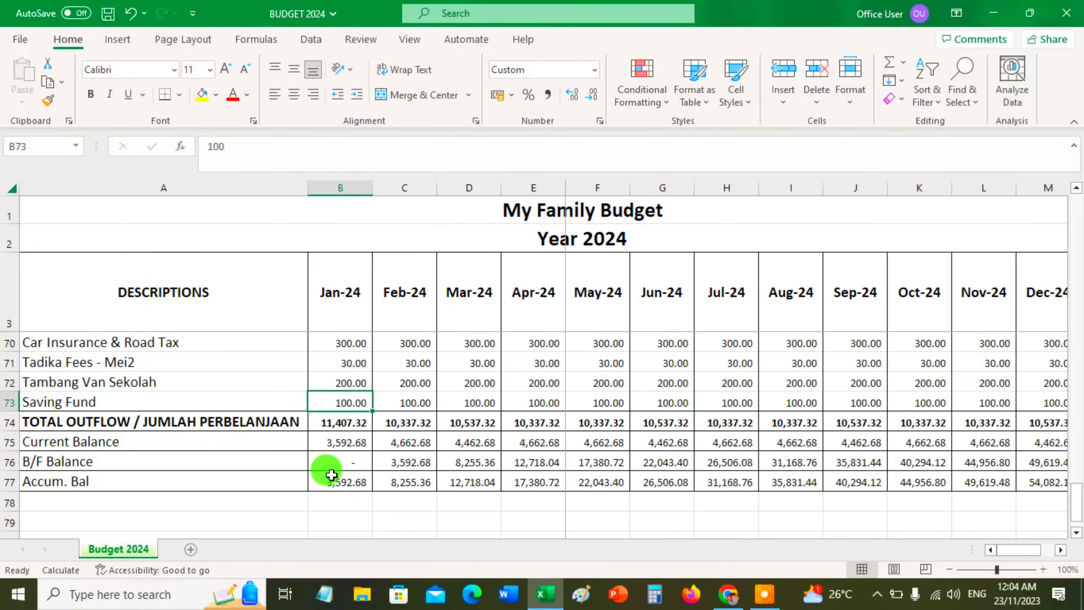
left_click(329, 442)
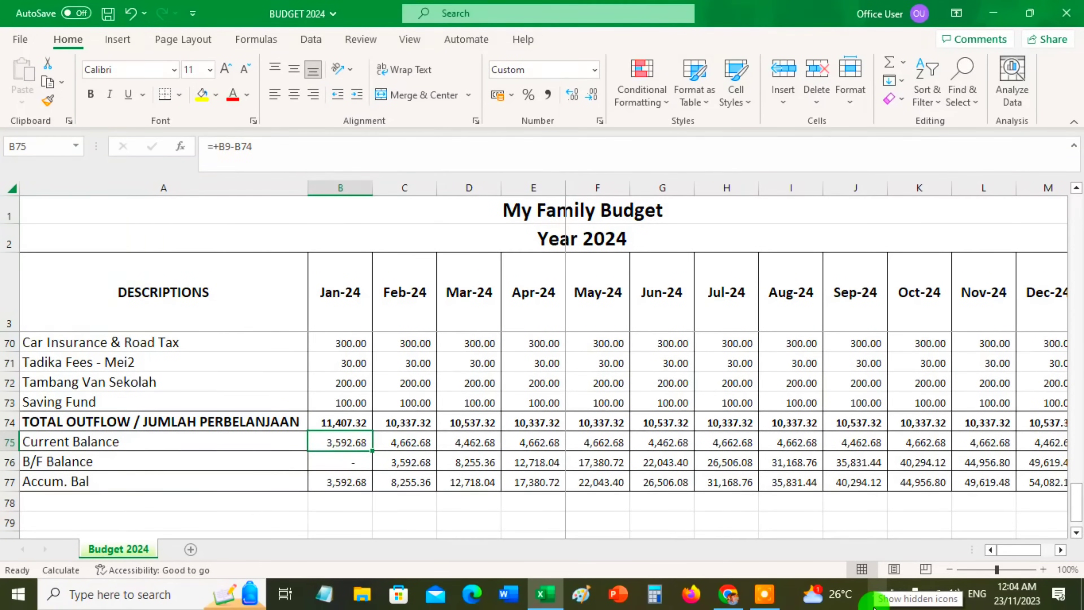
Compare the Current Balance amounts across the months, from January through August
key("Right")
key("Right")
key("Right")
key("Right")
key("Right")
key("Right")
key("Right")
key("Right")
key("Right")
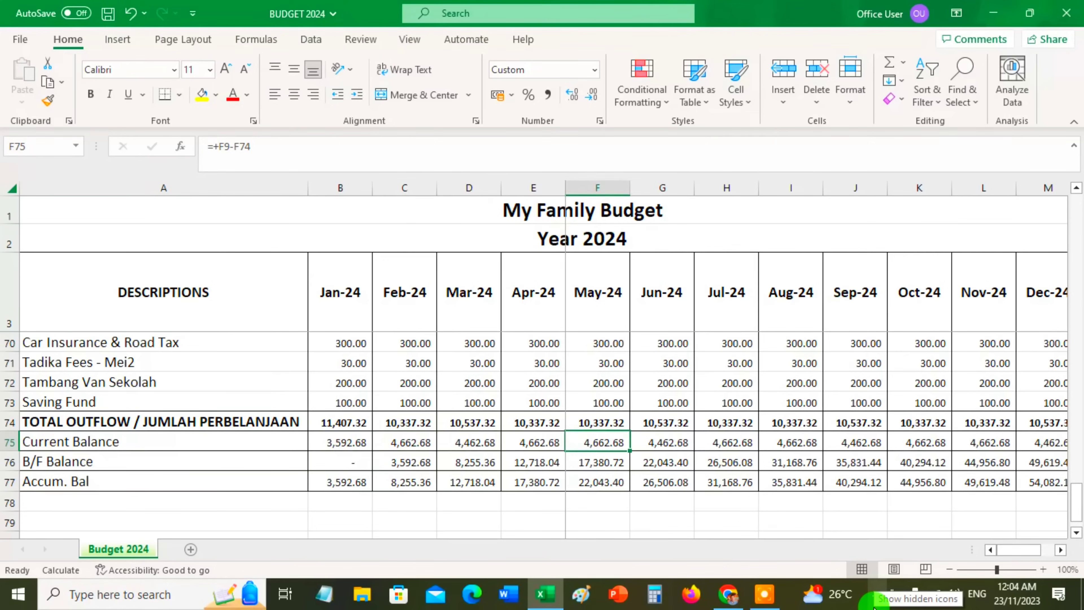
key("Left")
key("Left")
key("Left")
key("Left")
key("Left")
key("Left")
key("Left")
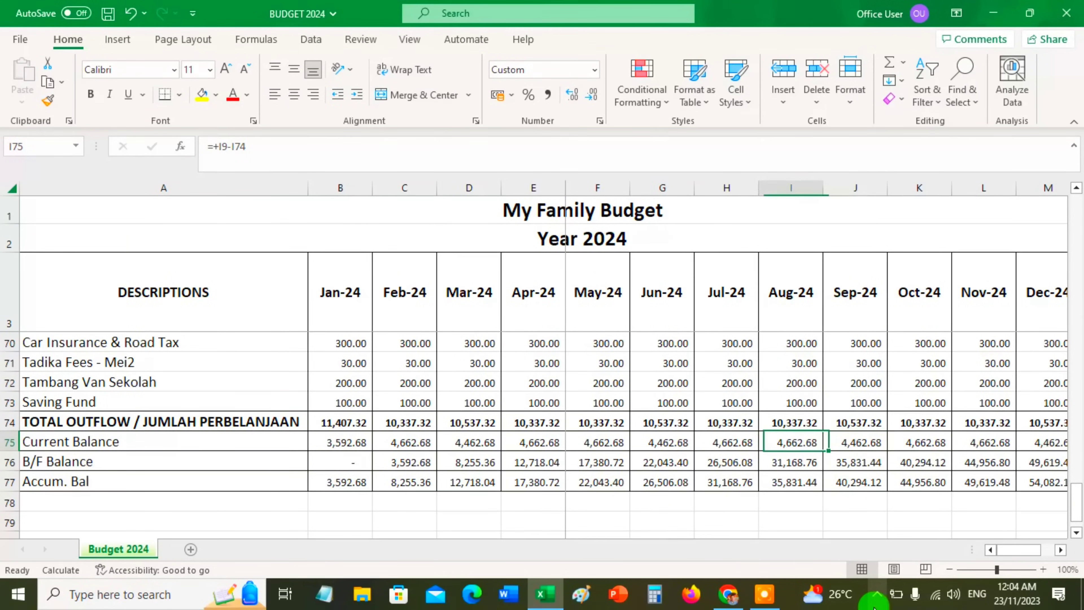
key("Left")
key("Left")
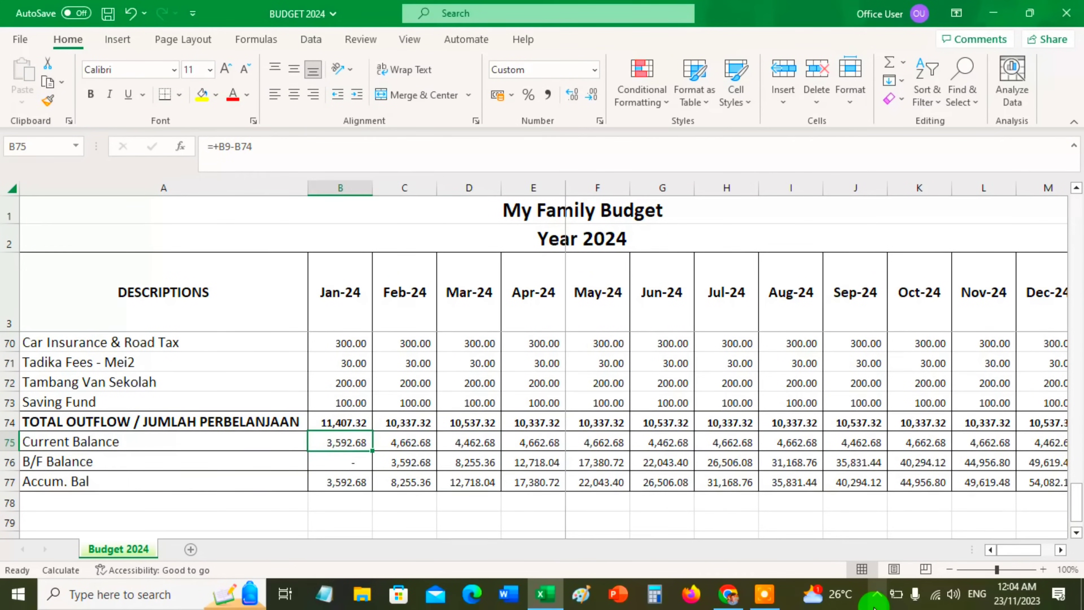
Set the January Saving Fund amount to 3500
key("Up")
key("Up")
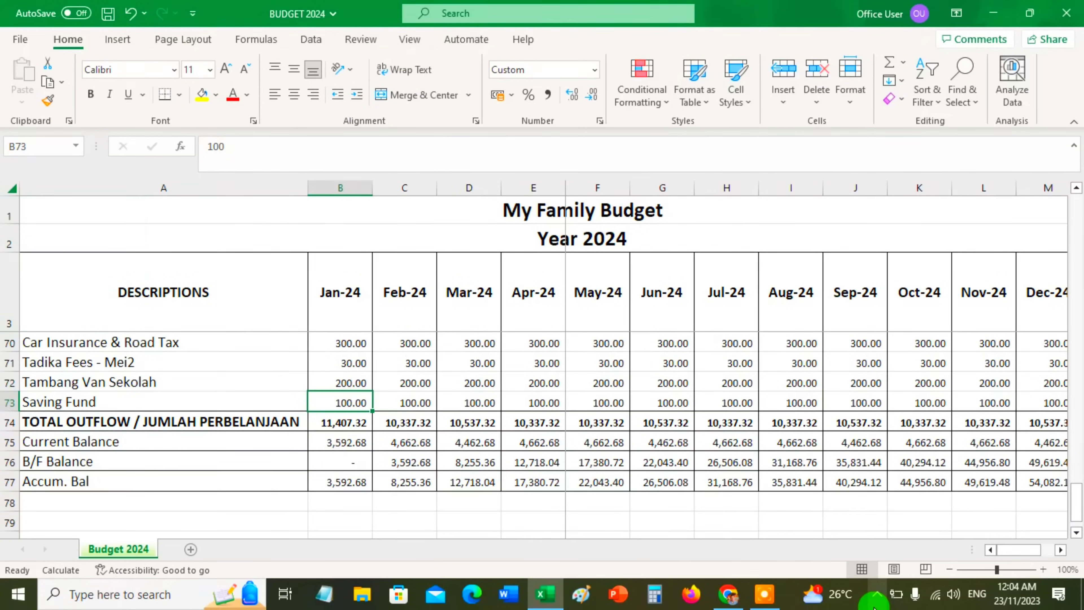
type("3500")
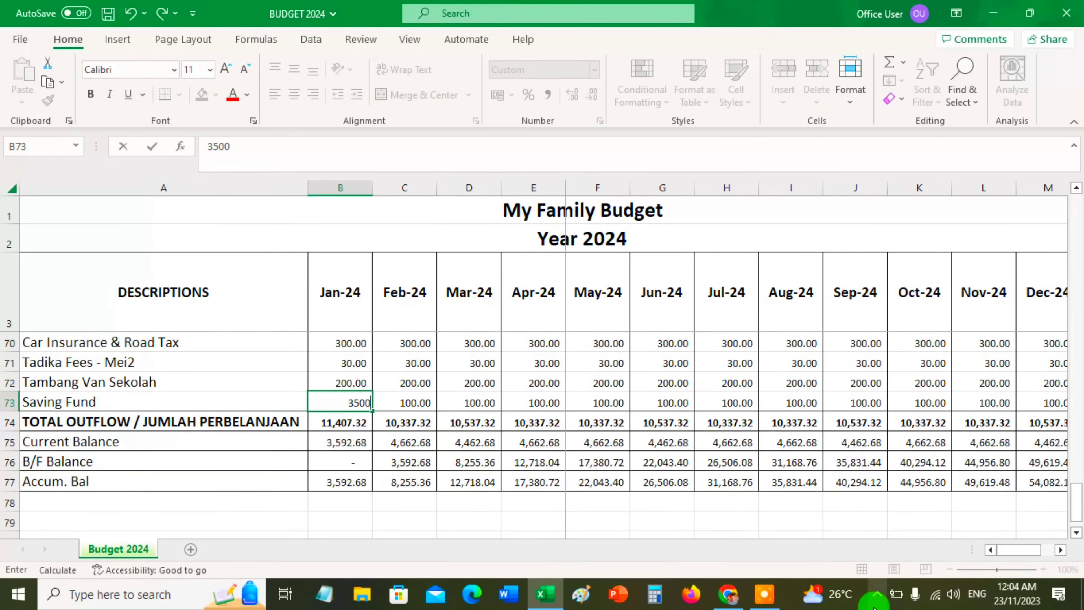
key("Return")
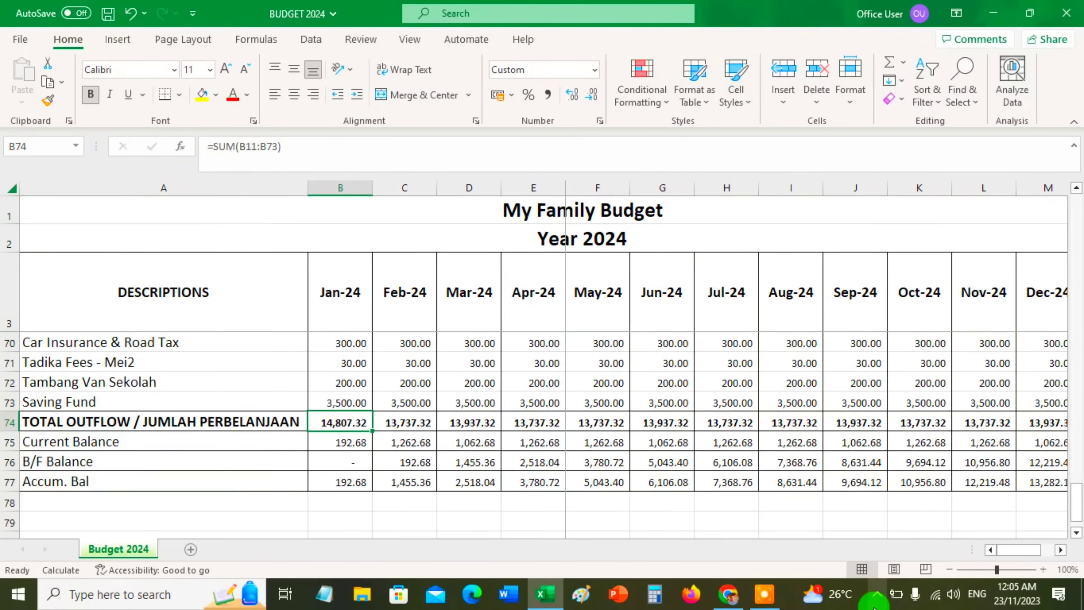
Examine the January Current Balance, B/F Balance and Accum. Bal beneath the total outflow
key("Down")
key("Down")
key("Down")
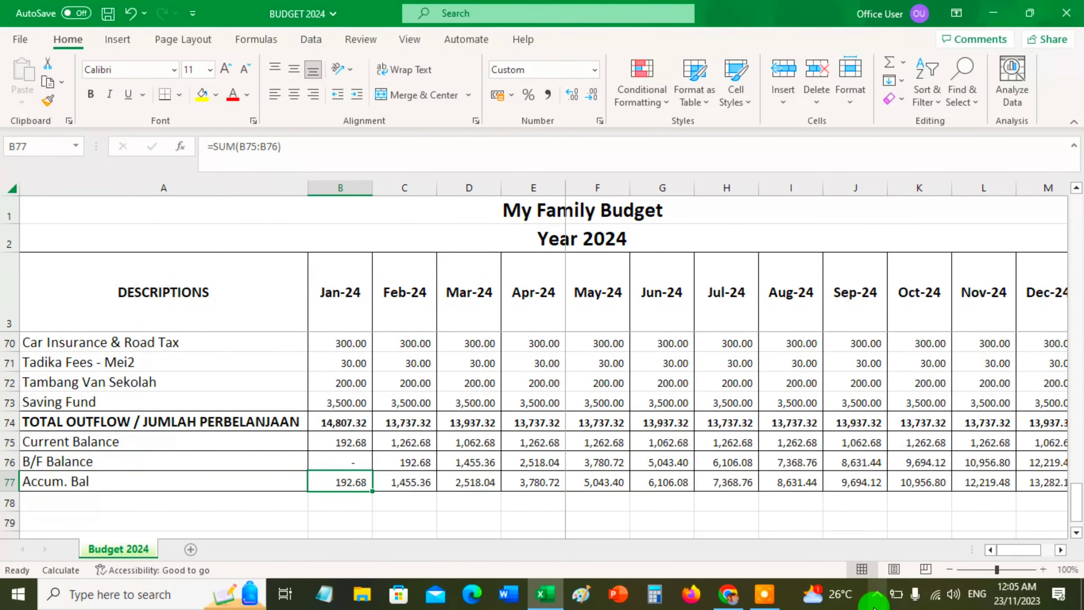
key("Up")
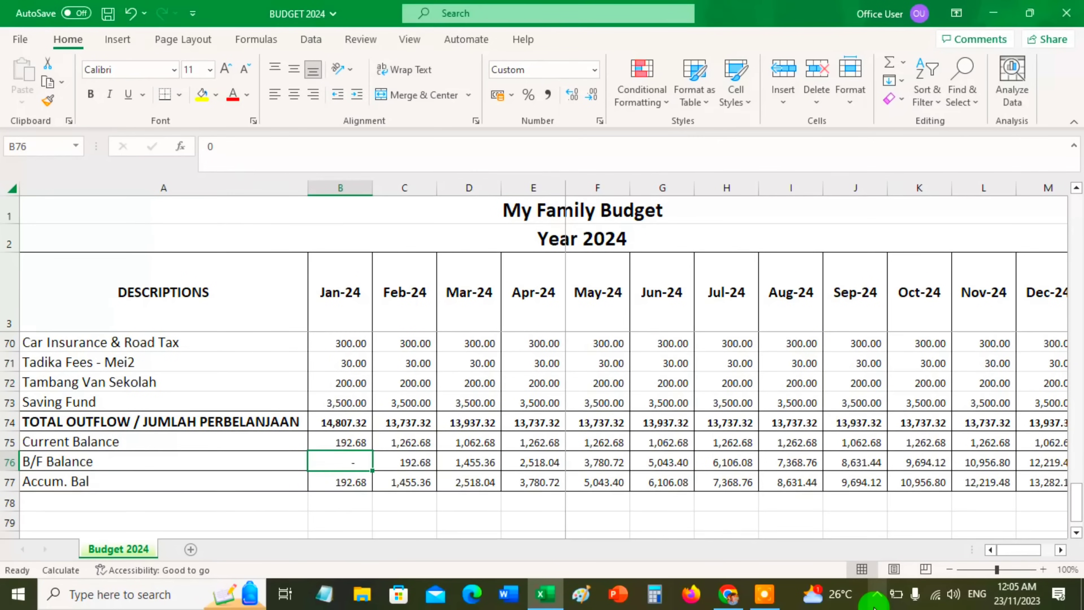
key("Down")
key("Up")
key("Up")
key("Up")
key("Up")
Fill the 12 Months Total formula from the Tambang Van Sekolah row down into the Saving Fund row
key("Right")
key("Right")
key("Right")
key("Right")
key("Right")
key("Right")
key("Right")
key("Right")
key("Right")
key("Right")
key("Right")
key("Right")
key("Right")
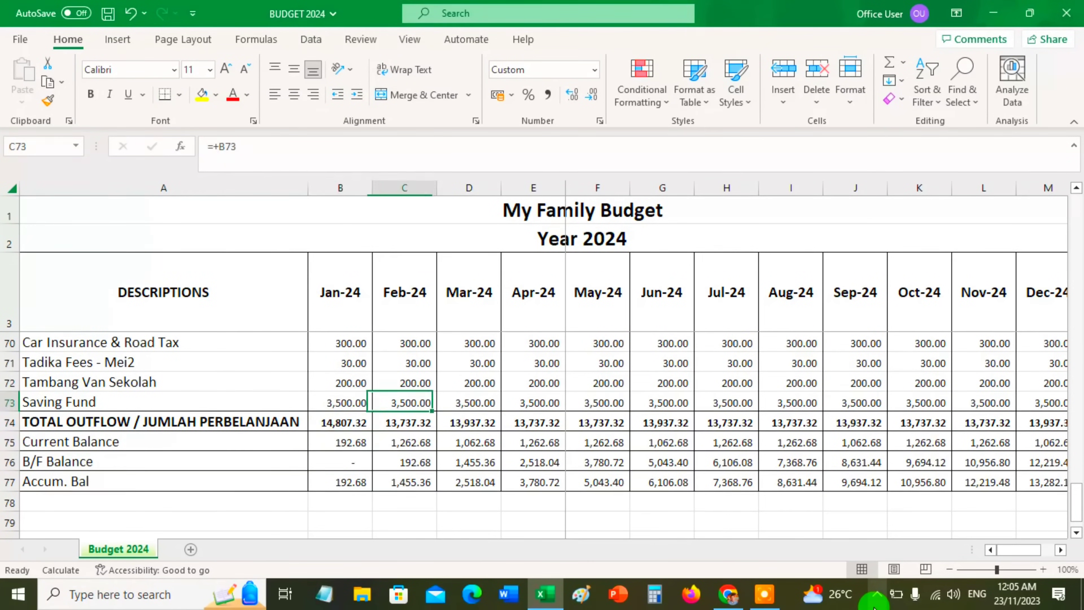
key("Left")
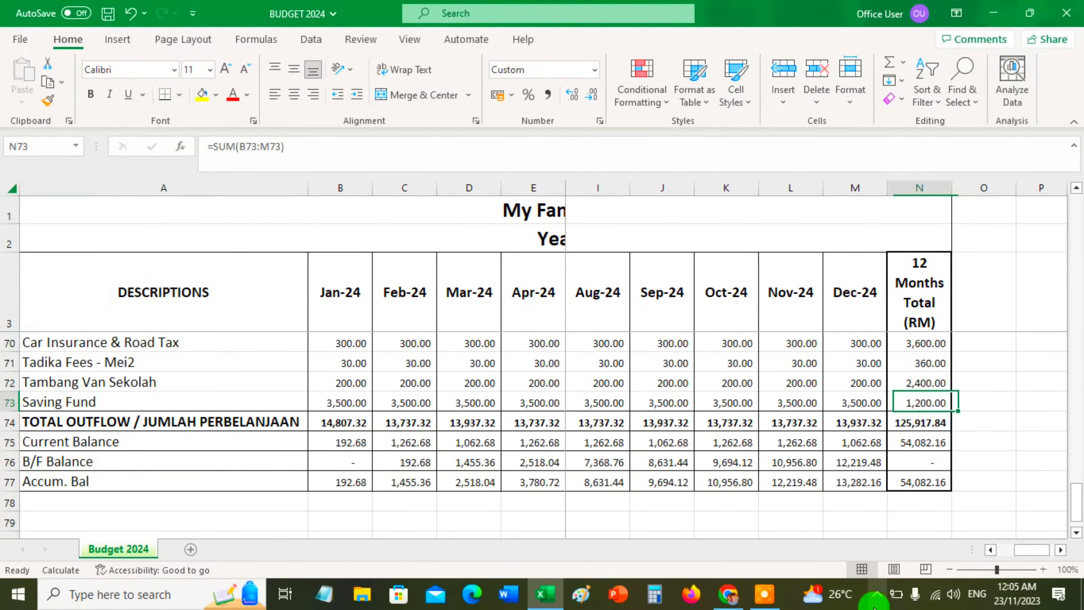
key("Left")
key("Right")
key("Left")
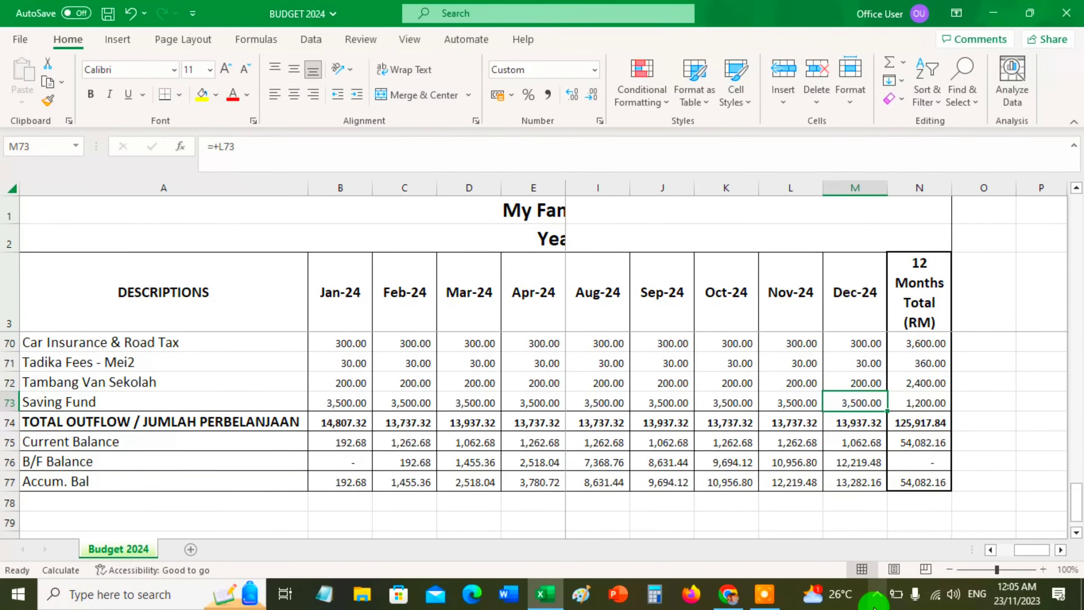
left_click(924, 382)
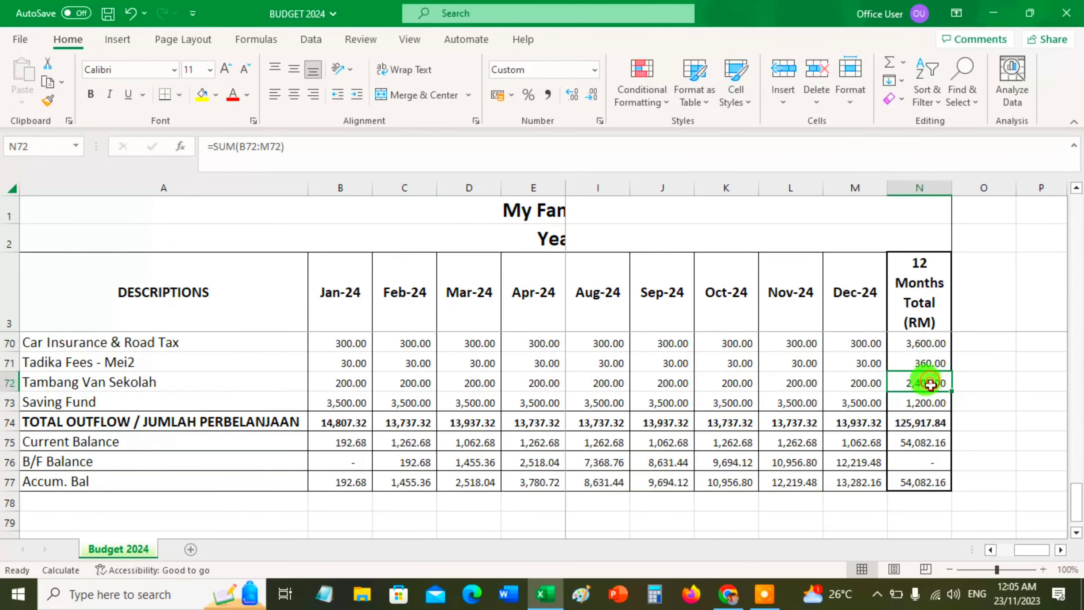
left_click_drag(952, 391, 951, 407)
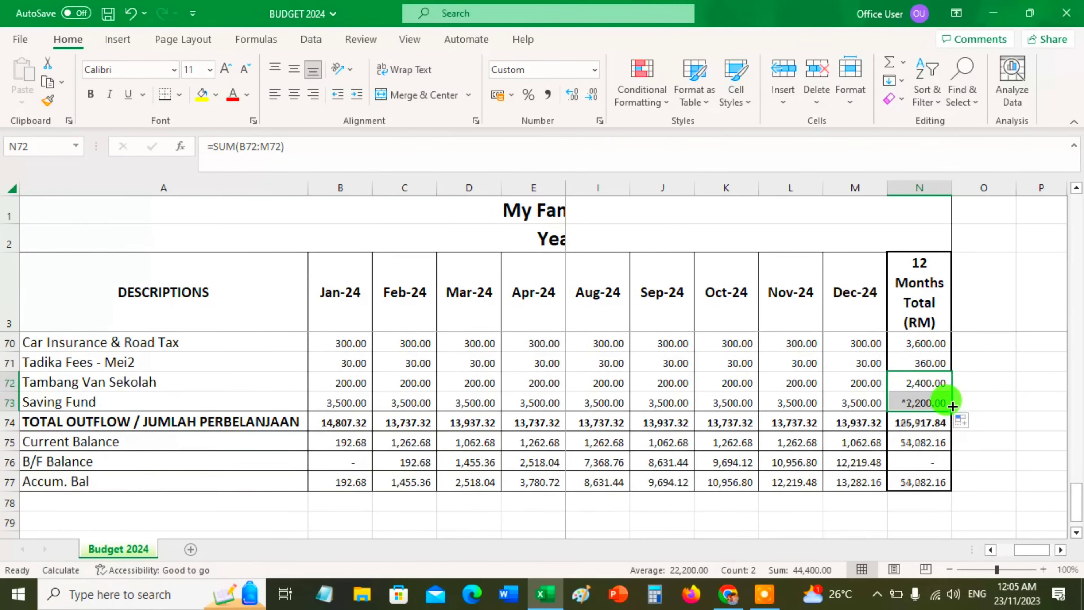
Examine the 12 Months Total figures from Saving Fund to Accum. Bal, and compare the year-end Accum. Bal with the preceding months
left_click(931, 402)
key("Down")
key("Down")
key("Down")
key("Down")
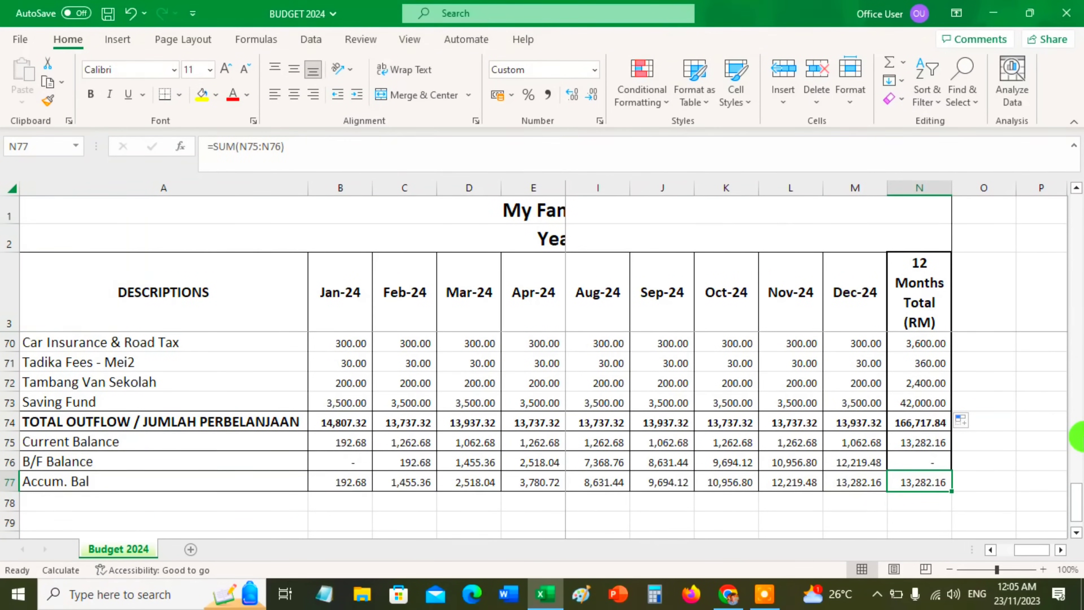
key("Left")
key("Left")
key("Left")
key("Left")
key("Left")
key("Right")
key("Right")
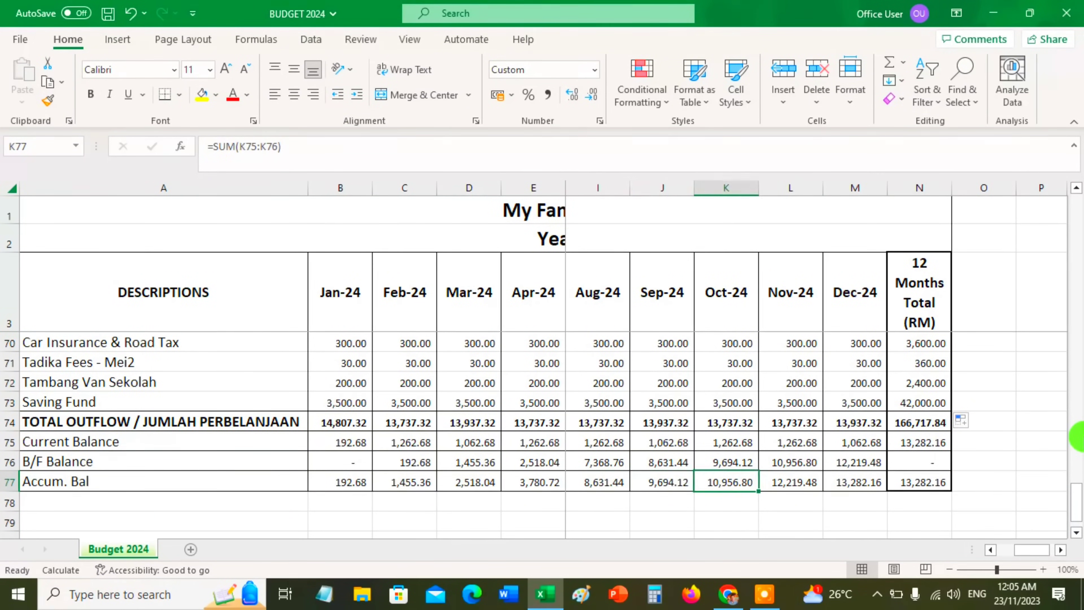
key("Right")
key("Right")
key("Right")
key("Left")
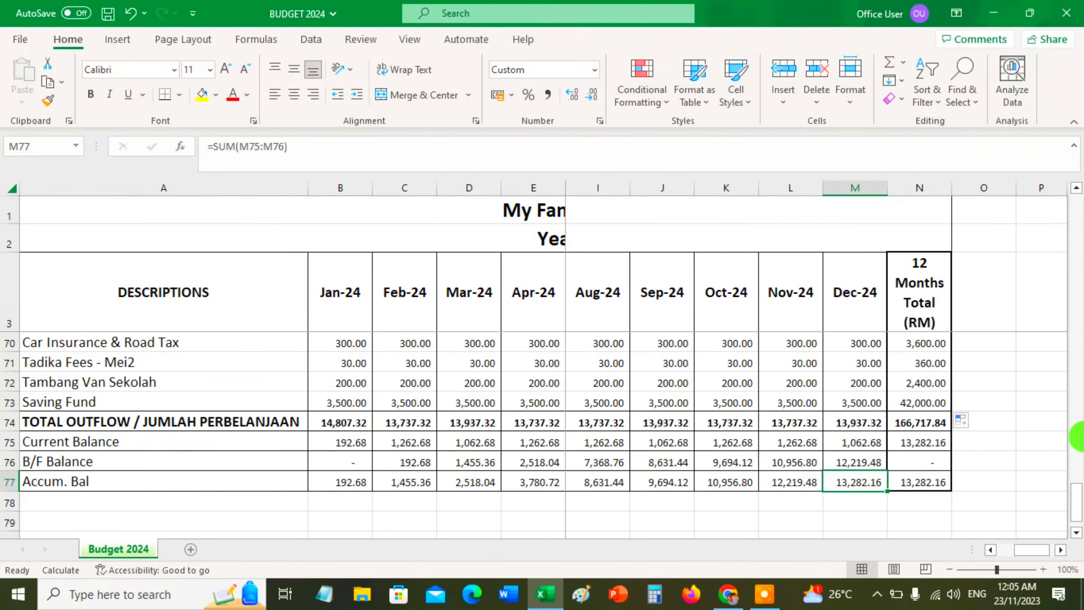
key("Left")
key("Right")
key("Right")
key("Right")
key("Left")
key("Left")
key("Right")
key("Left")
key("Right")
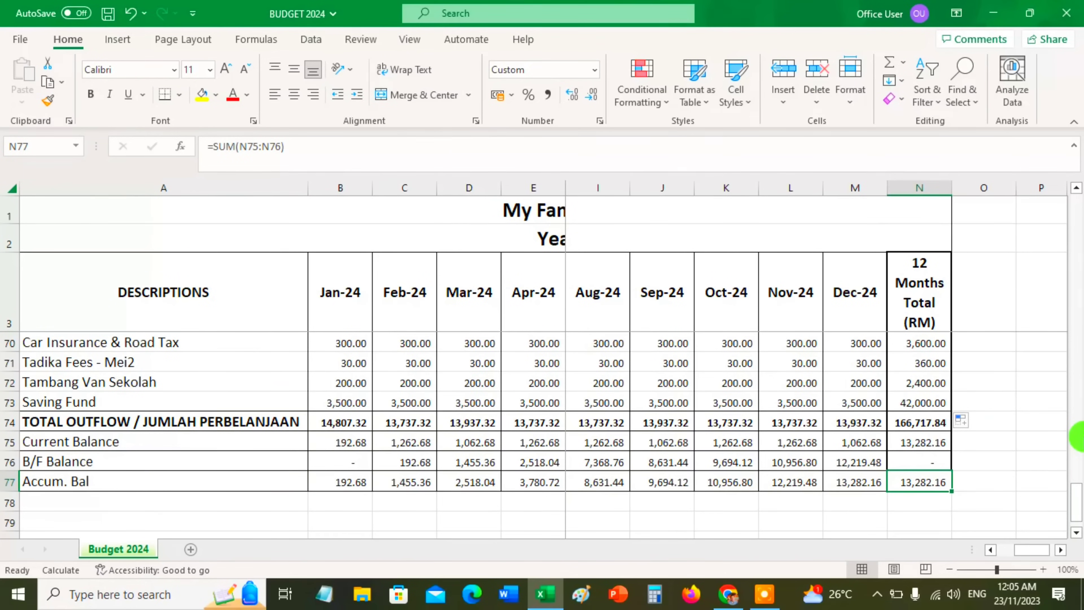
key("Left")
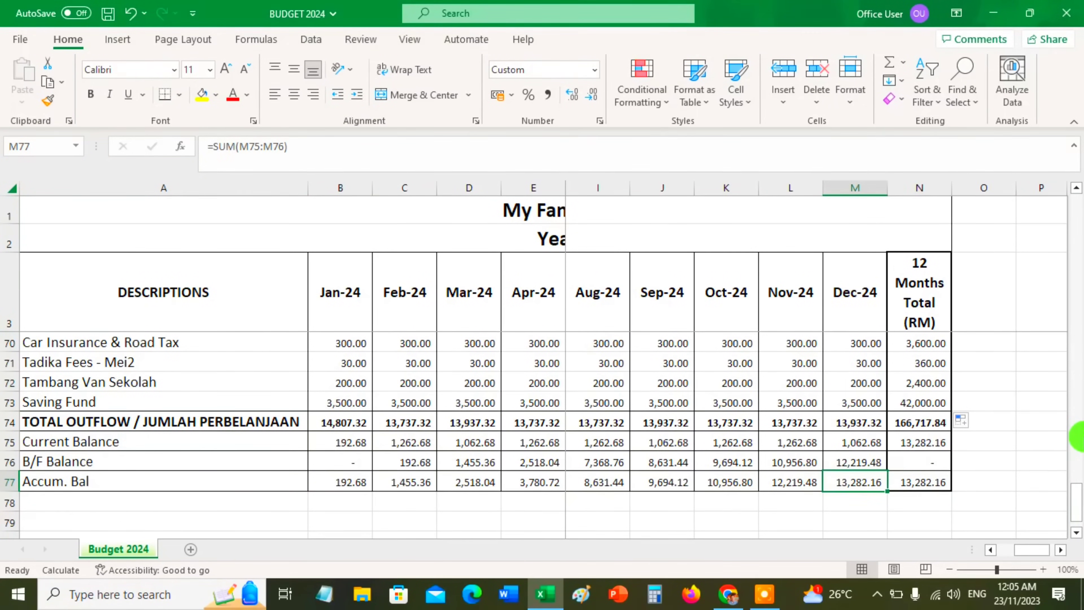
Add the 12-month Accum. Bal and Saving Fund totals in cell N79 with the formula +N77+N73
key("Right")
key("Down")
key("Down")
type("+")
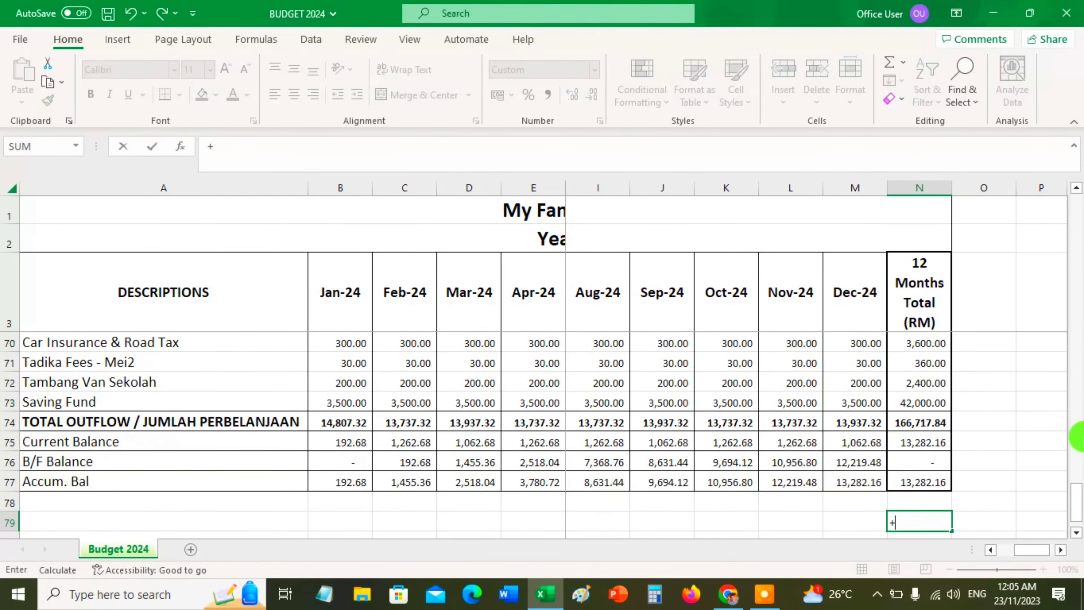
left_click(913, 481)
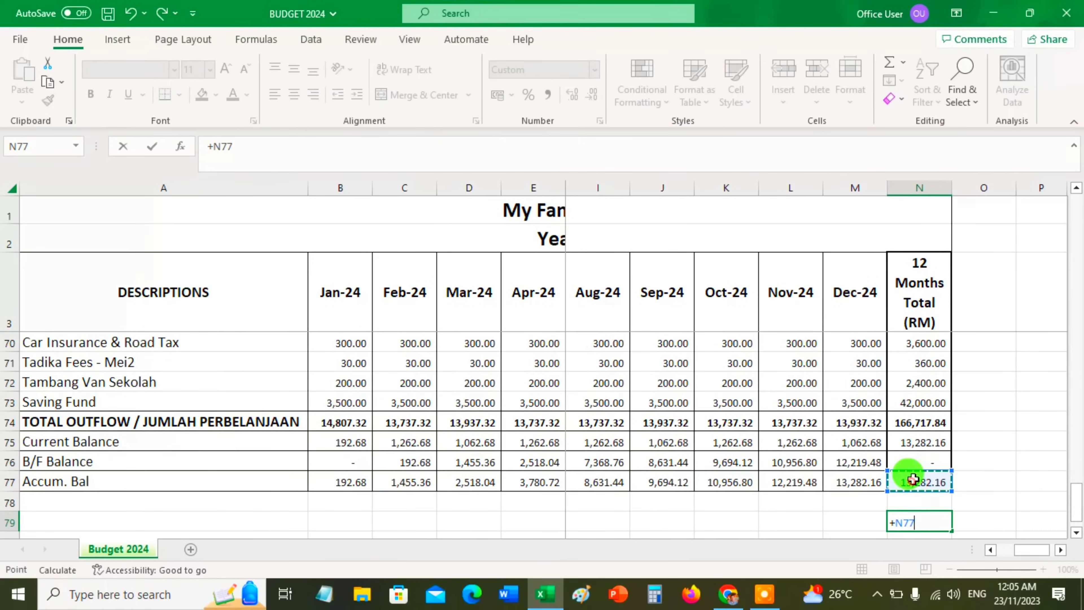
type("+")
left_click(917, 403)
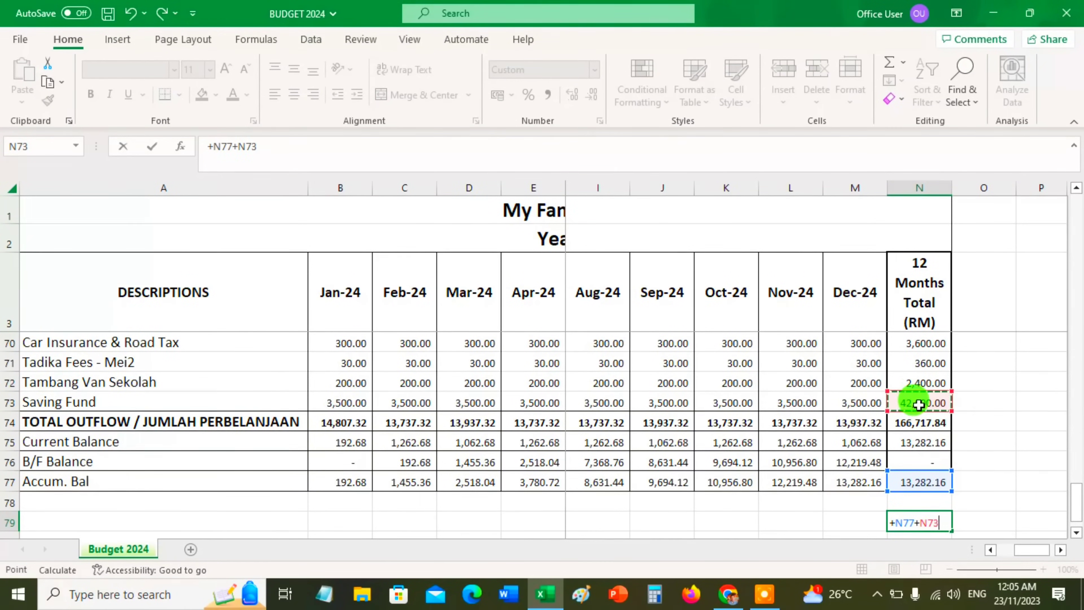
key("Return")
double_click(920, 502)
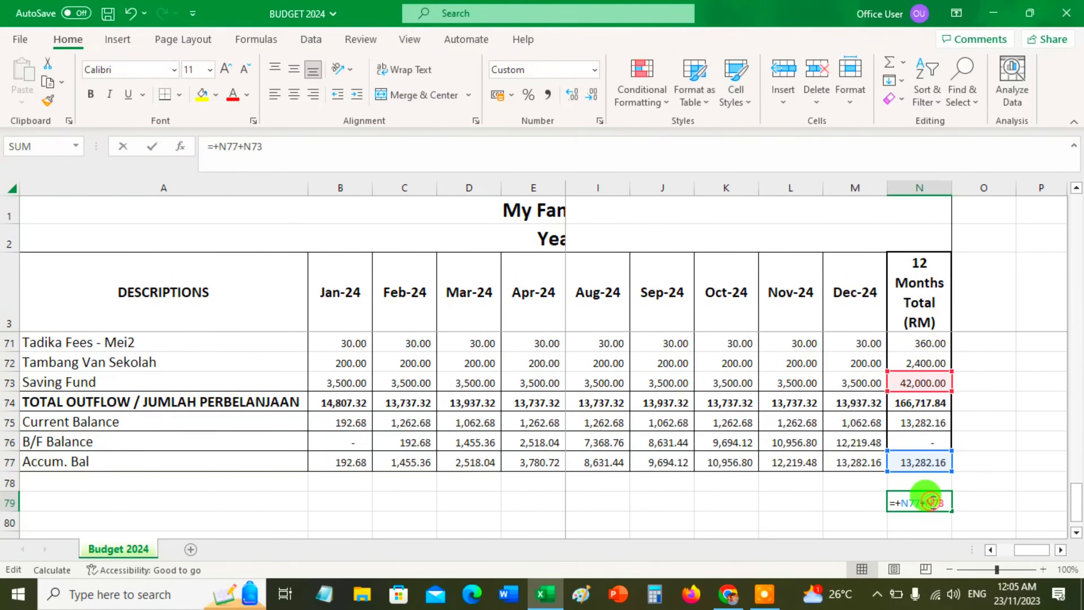
left_click(996, 479)
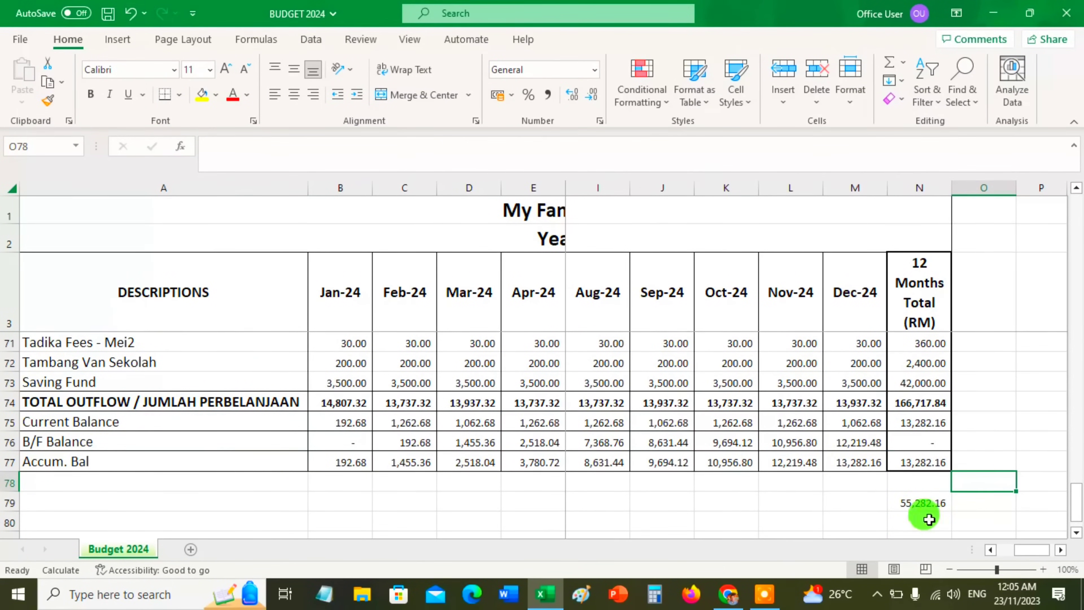
left_click(927, 502)
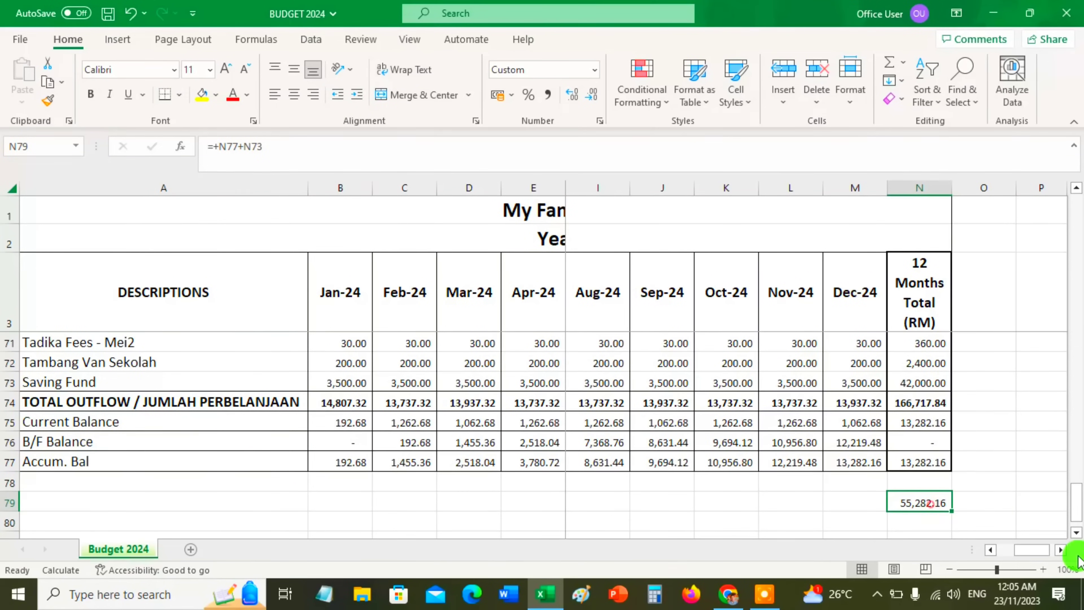
Set the January Income - KEBUN/BUSINESS/OTHERS amount to 0
left_click(854, 498)
key("Left")
key("Home")
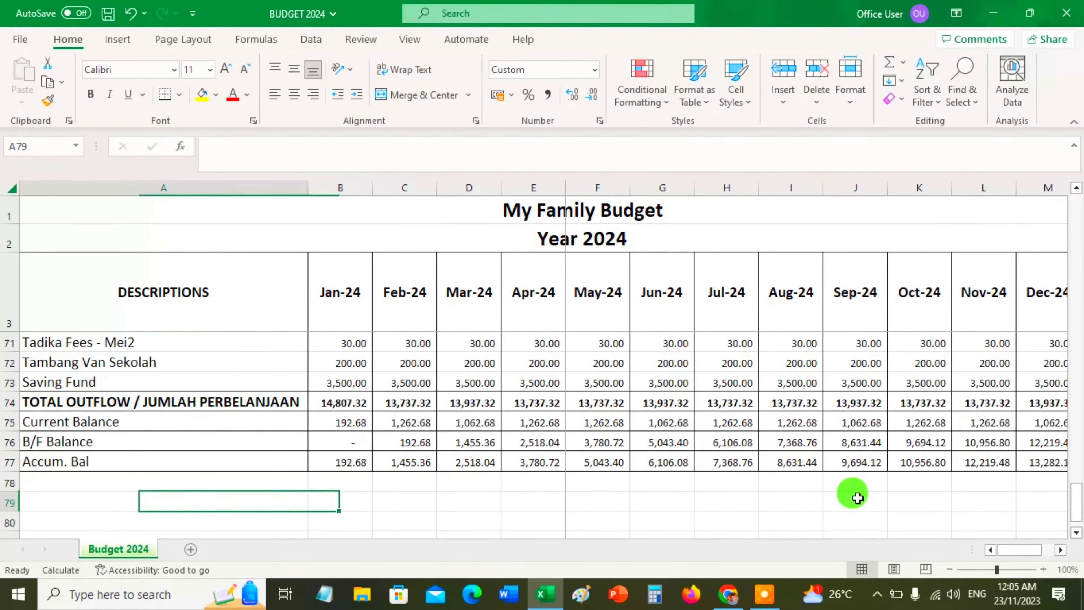
scroll(483, 489, "up", 20)
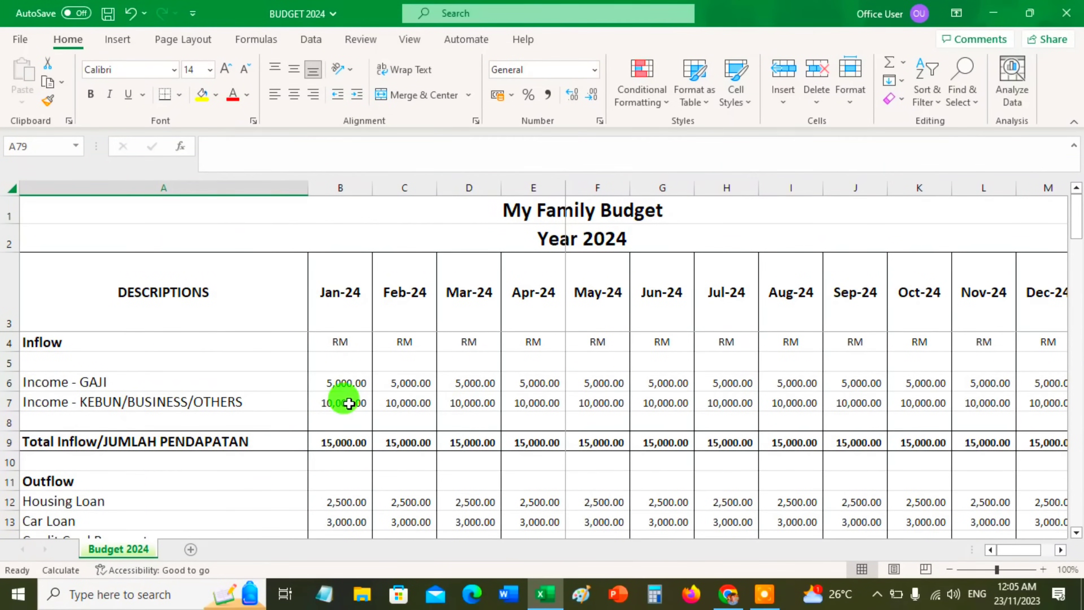
left_click(348, 401)
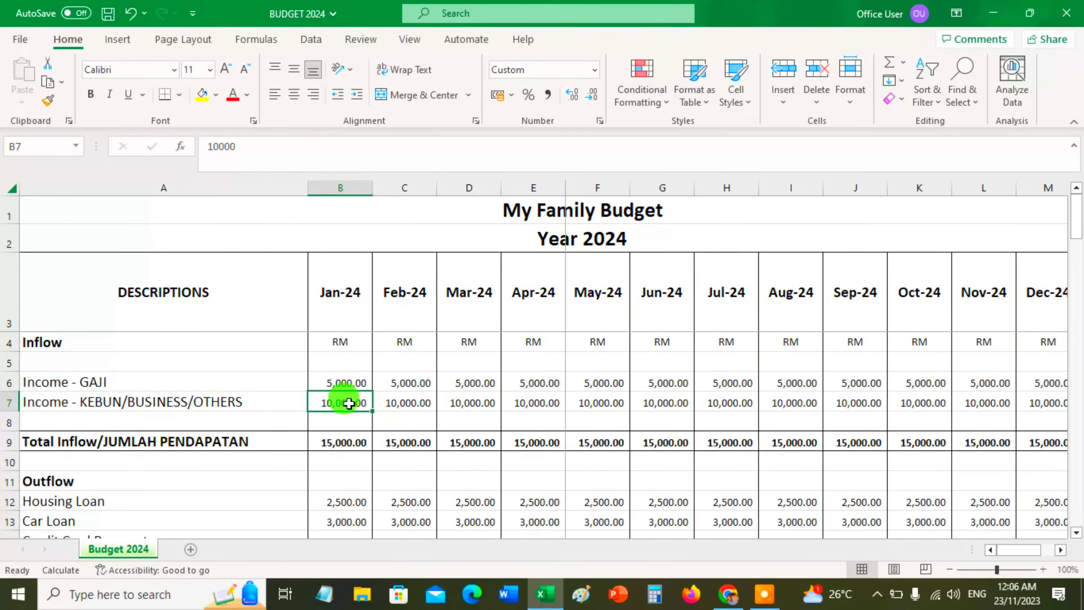
type("0")
key("Return")
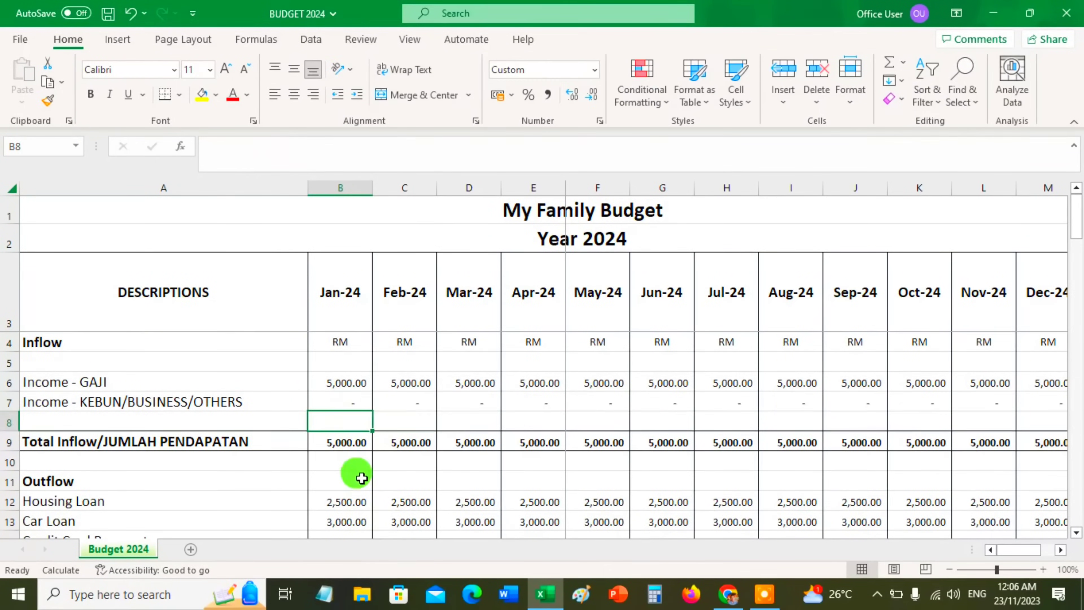
Check the January Current Balance and set the January Saving Fund amount to 500
scroll(360, 477, "down", 11)
scroll(361, 478, "down", 13)
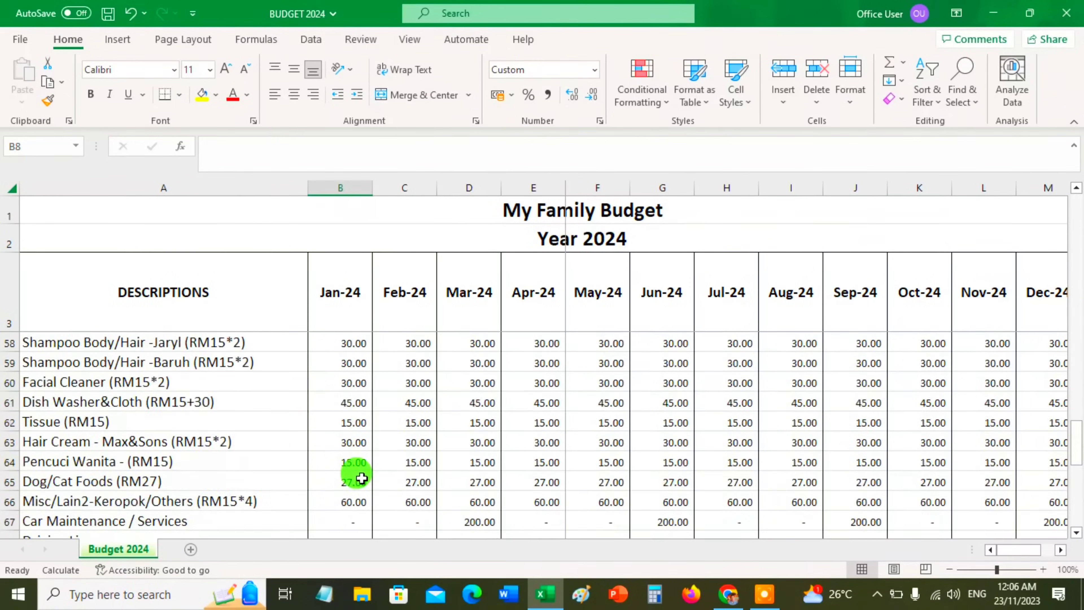
scroll(362, 478, "up", 2)
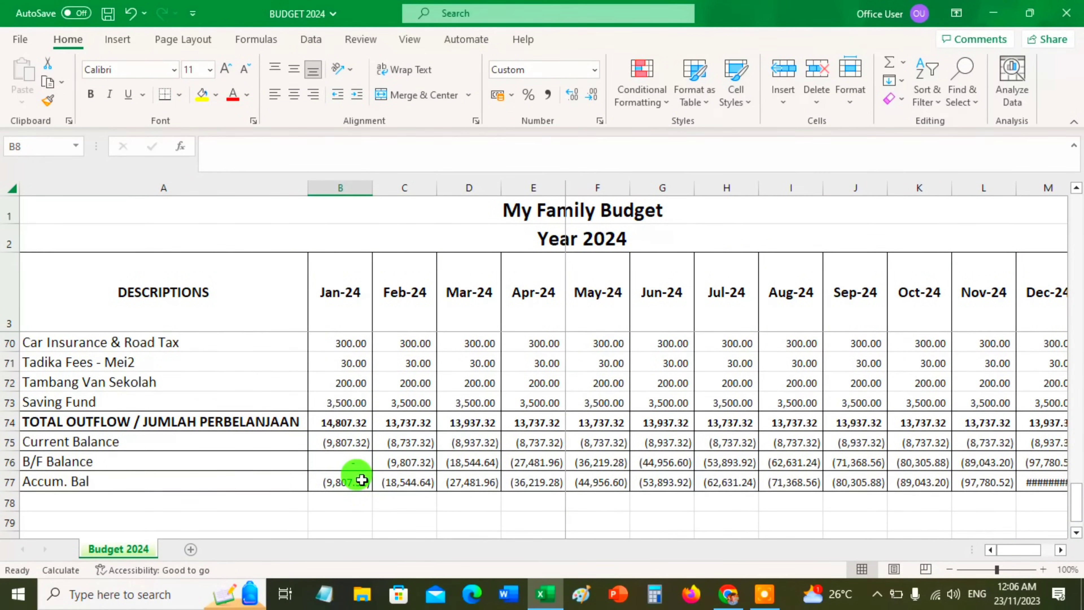
scroll(362, 479, "up", 1)
left_click(348, 501)
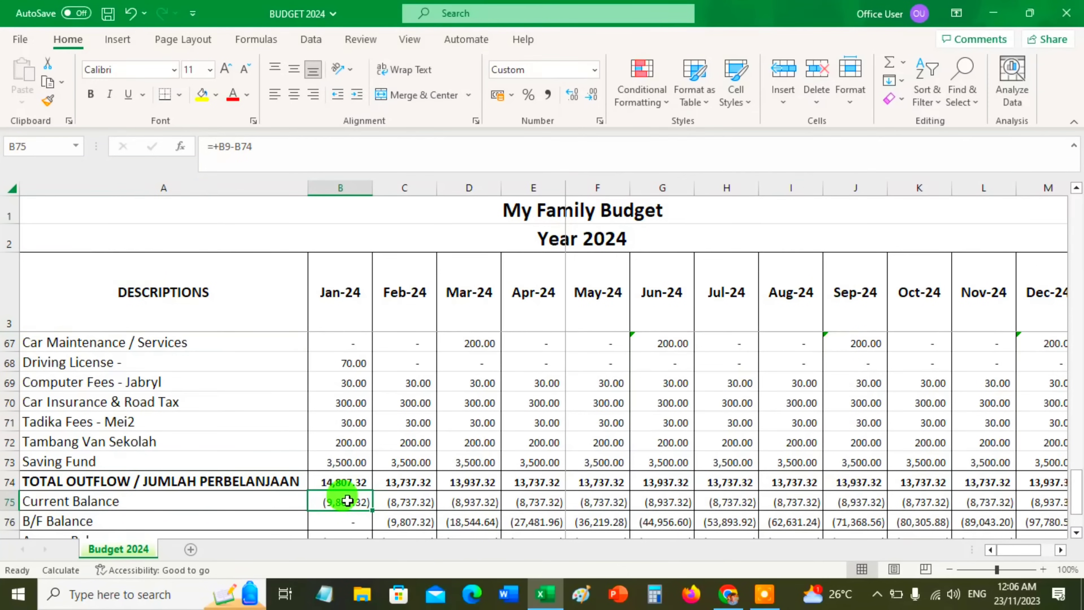
left_click(350, 461)
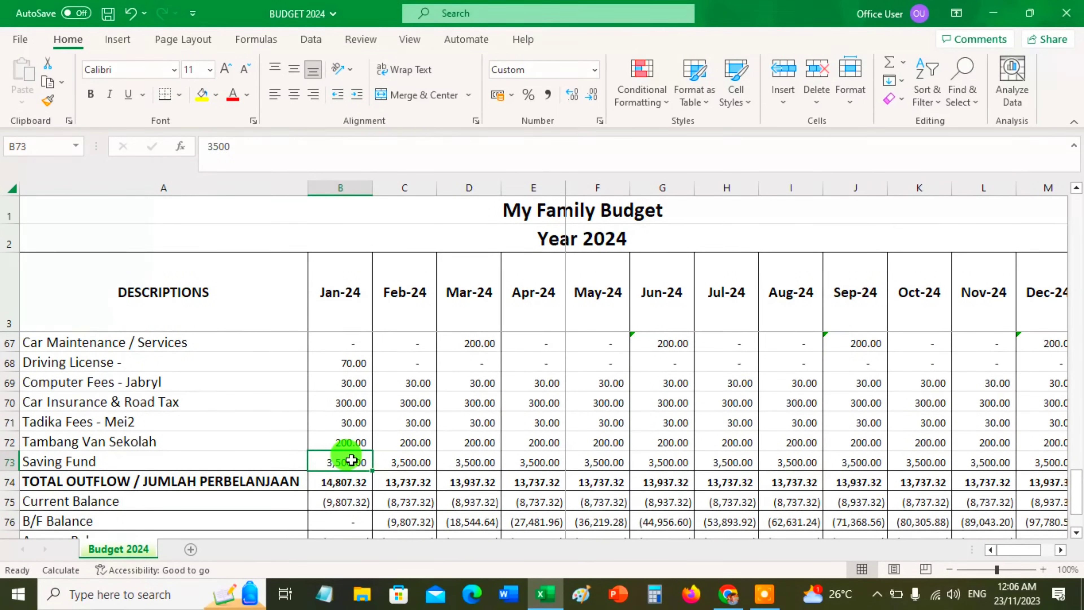
type("1")
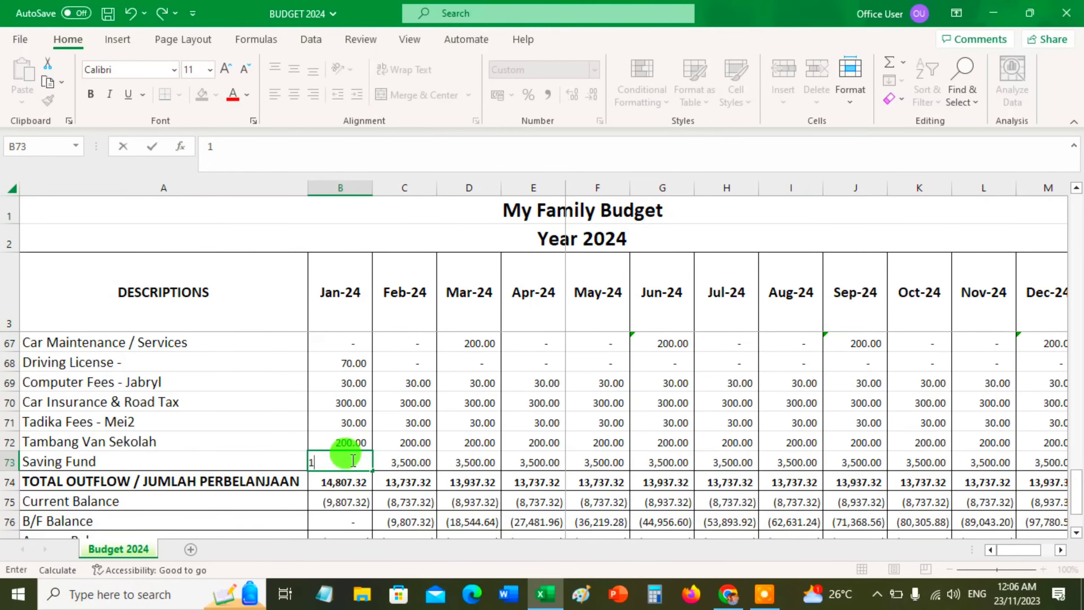
key("BackSpace")
type("500")
key("Return")
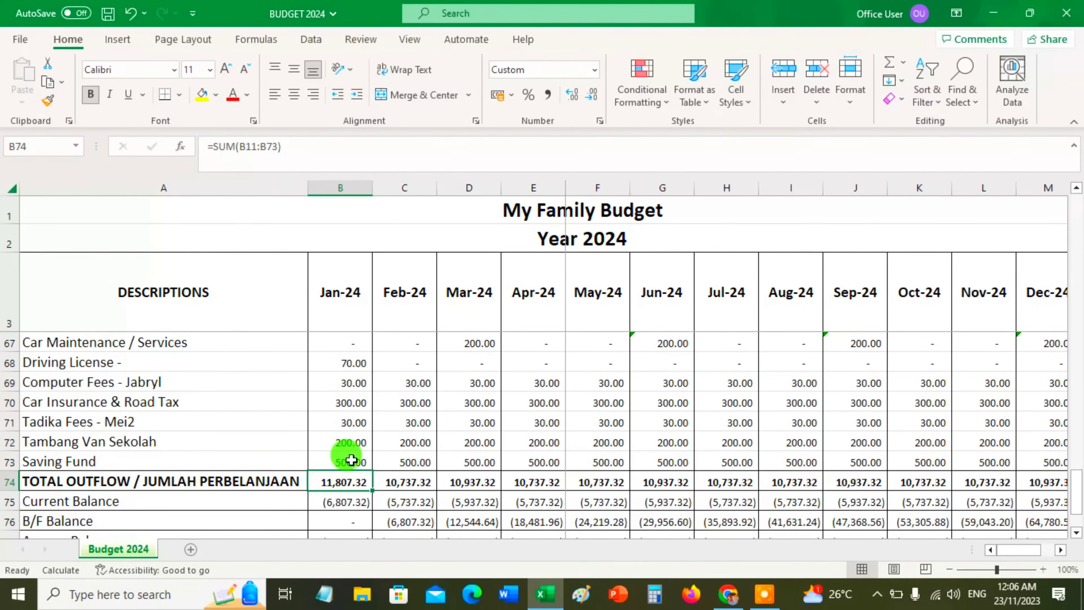
scroll(376, 423, "down", 3)
scroll(406, 440, "up", 2)
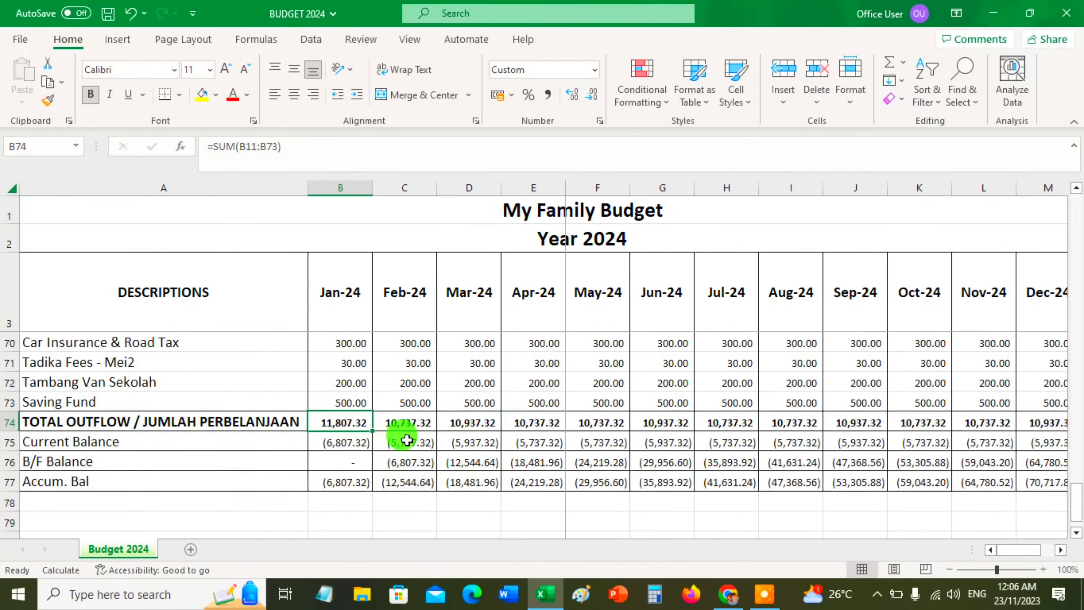
Set the January Saving Fund amount to 100
left_click(351, 403)
type("100")
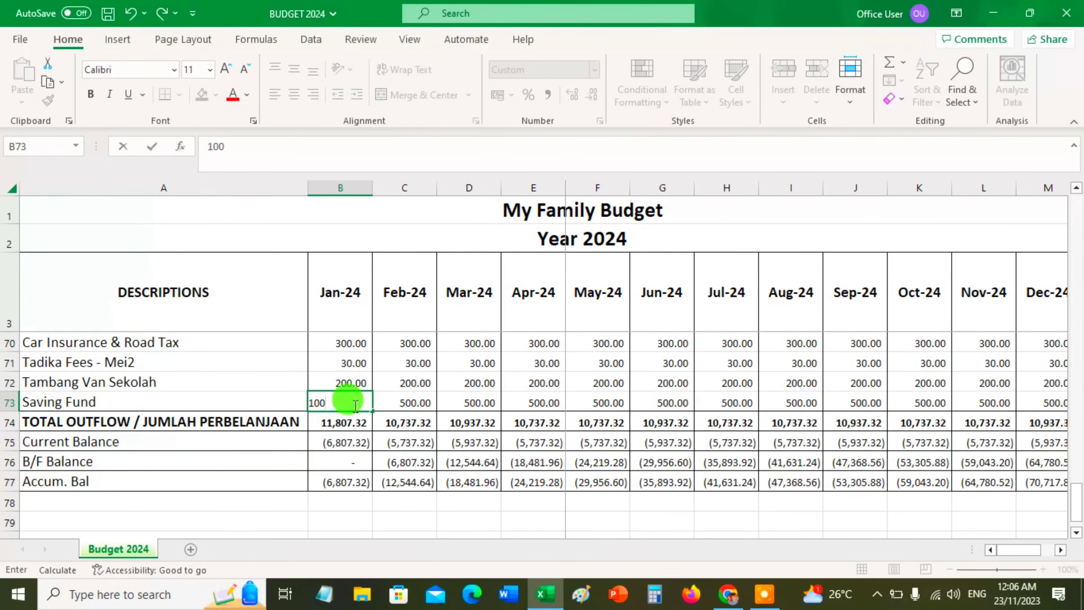
key("Return")
Review the header row from DESCRIPTIONS across the monthly columns to 12 Months Total (RM)
scroll(359, 469, "up", 9)
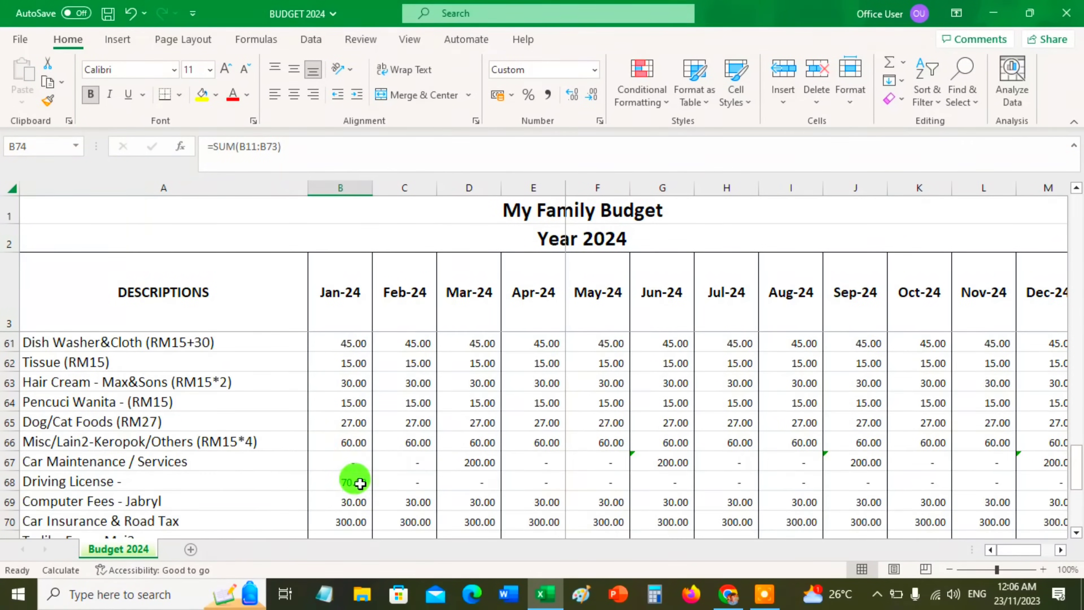
scroll(354, 458, "up", 13)
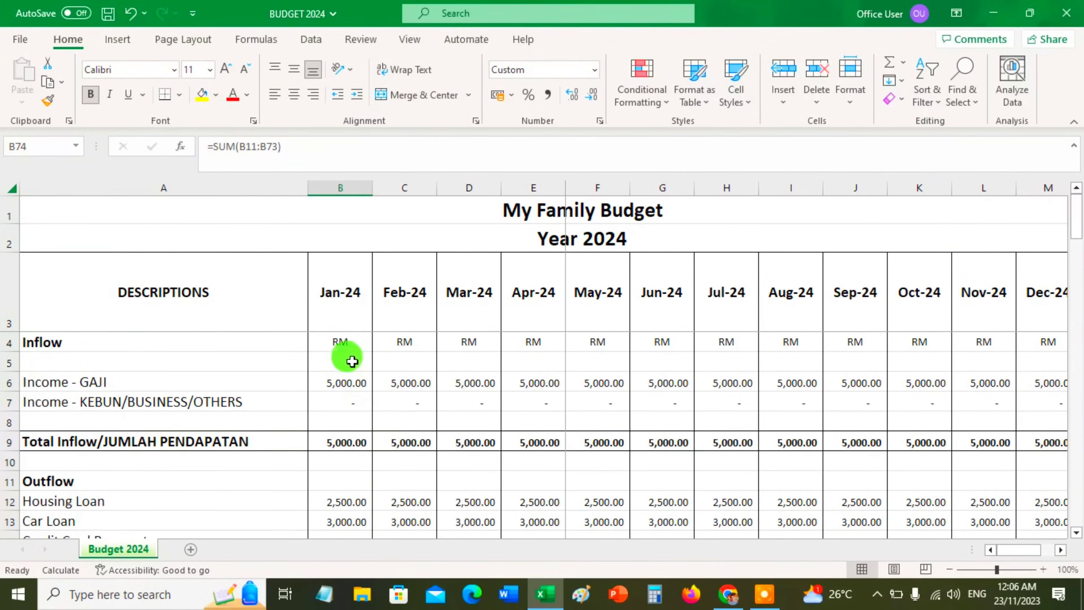
left_click(349, 306)
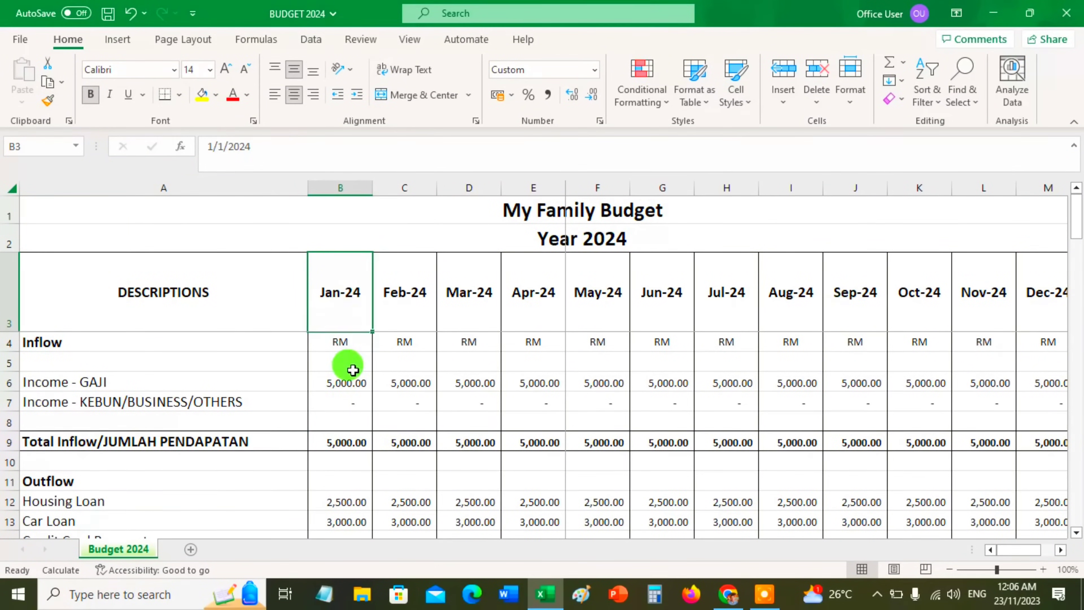
left_click(184, 298)
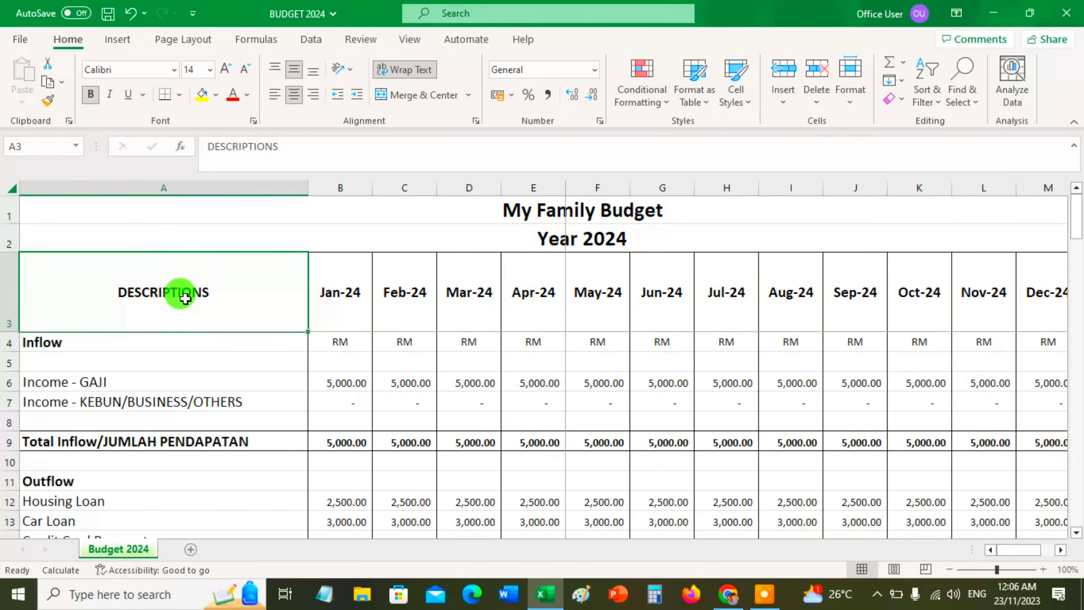
key("Right")
key("Right")
key("Right")
key("Right")
key("Right")
key("Right")
key("Right")
key("Right")
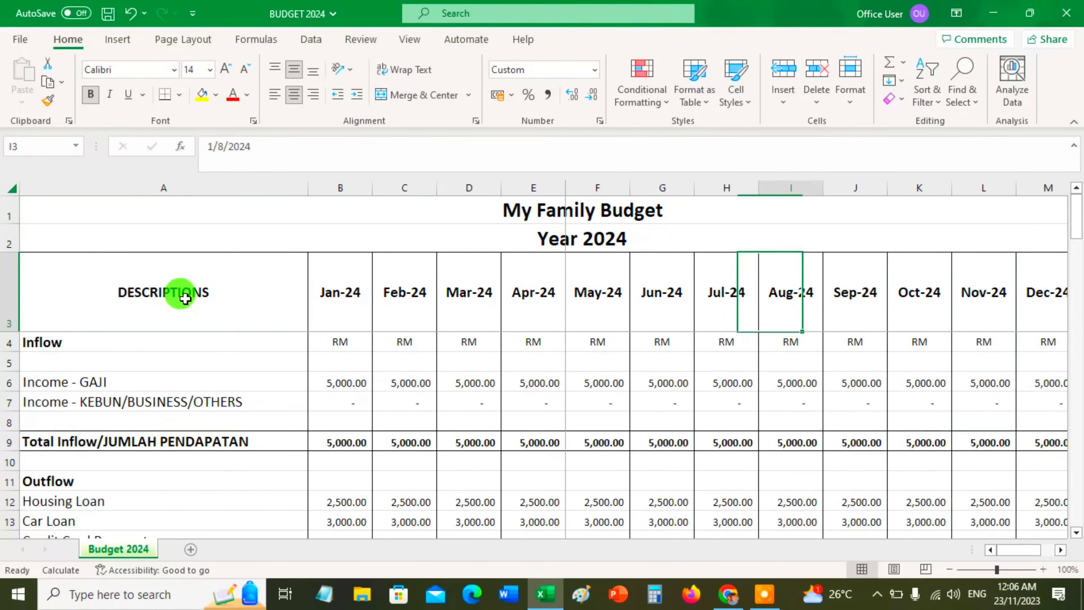
key("Right")
key("Right")
key("Right")
key("Right")
key("Right")
key("Right")
key("Right")
key("Left")
key("Left")
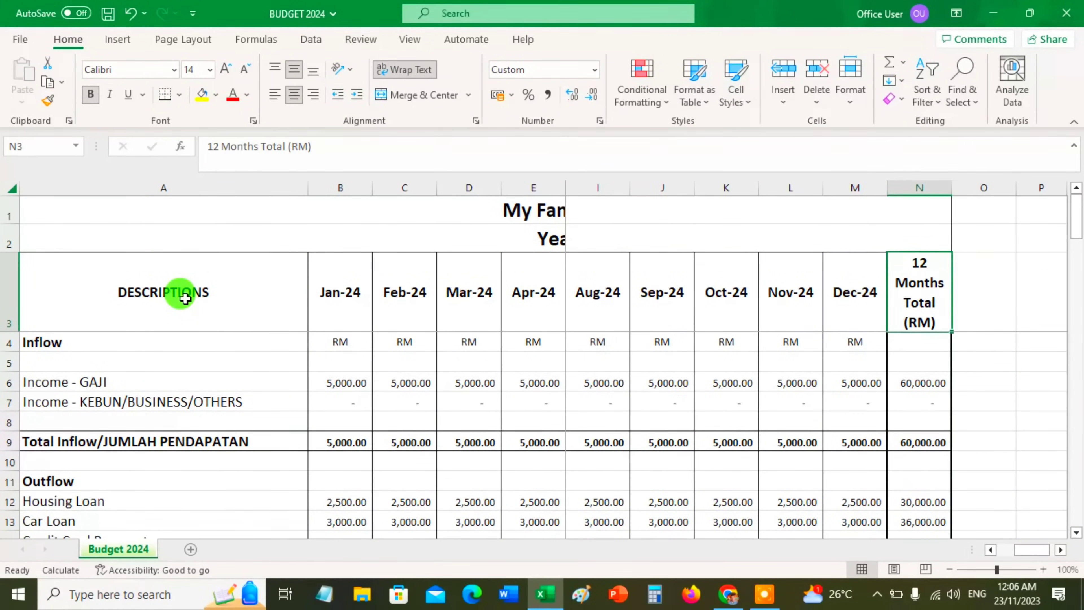
key("Left")
key("Left")
key("Home")
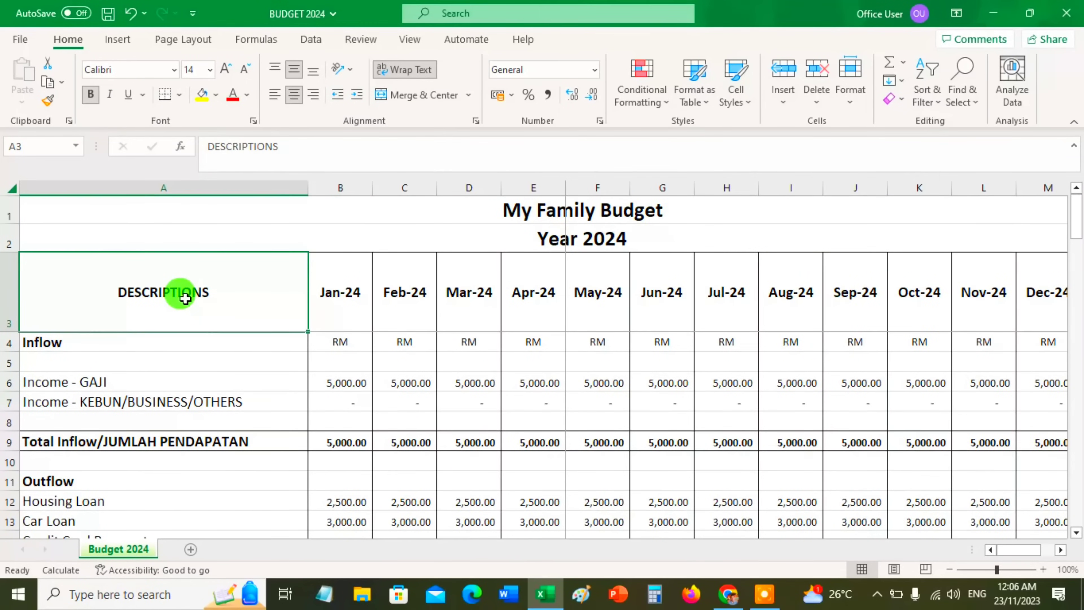
Compare the January and February columns down to the Umobile - Reload row, checking entered amounts against linked formulas
key("Right")
key("Right")
key("Left")
key("Right")
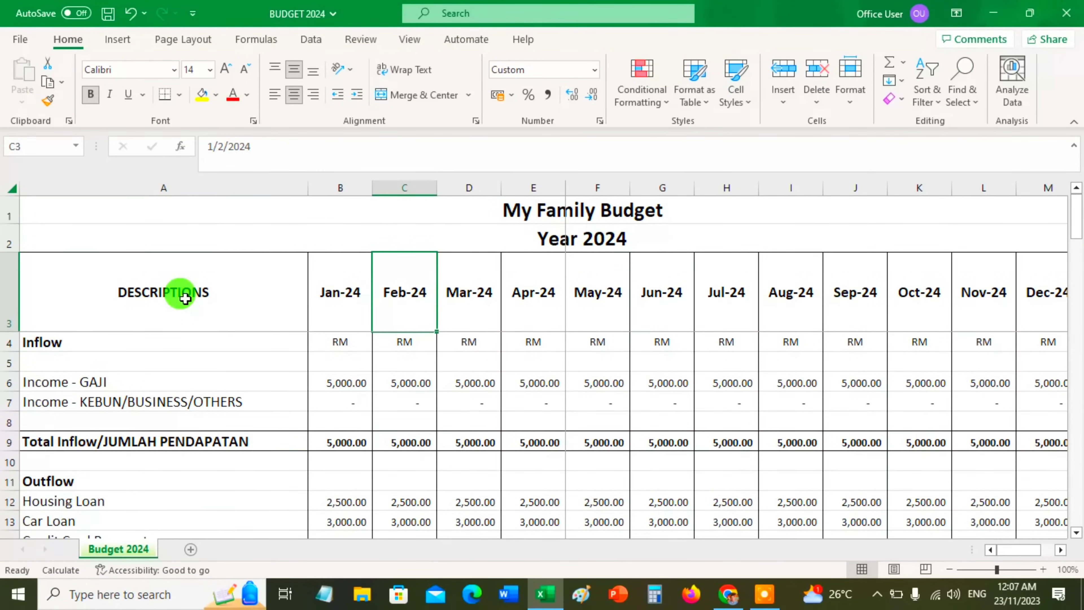
key("Down")
key("Down")
key("Down")
key("Down")
key("Down")
key("Down")
key("Down")
key("Down")
key("Down")
key("Down")
key("Down")
key("Down")
key("Down")
key("Down")
key("Down")
key("Down")
key("Down")
key("Down")
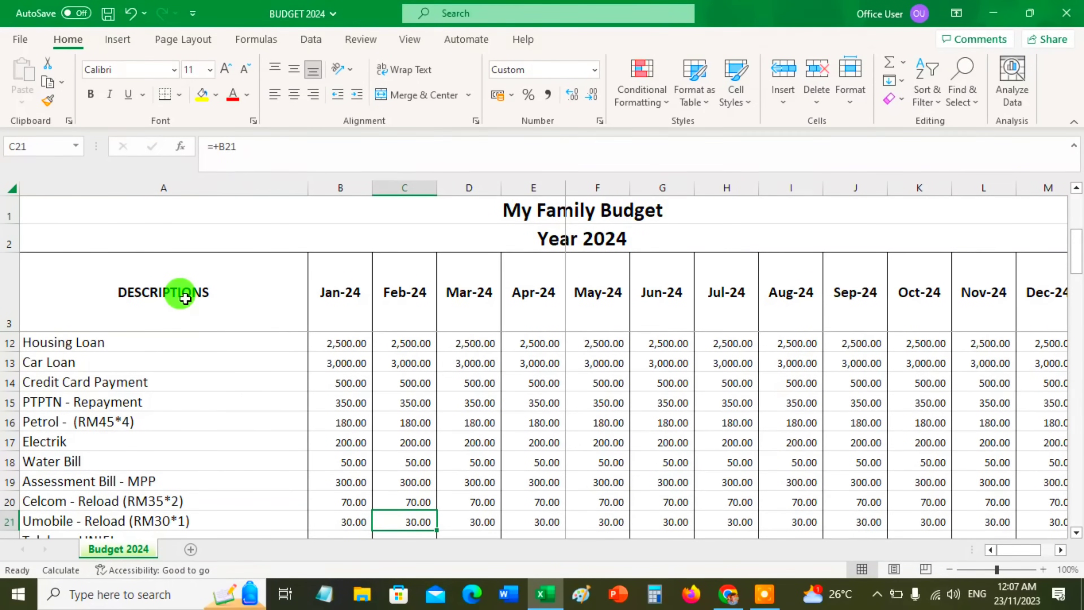
key("Left")
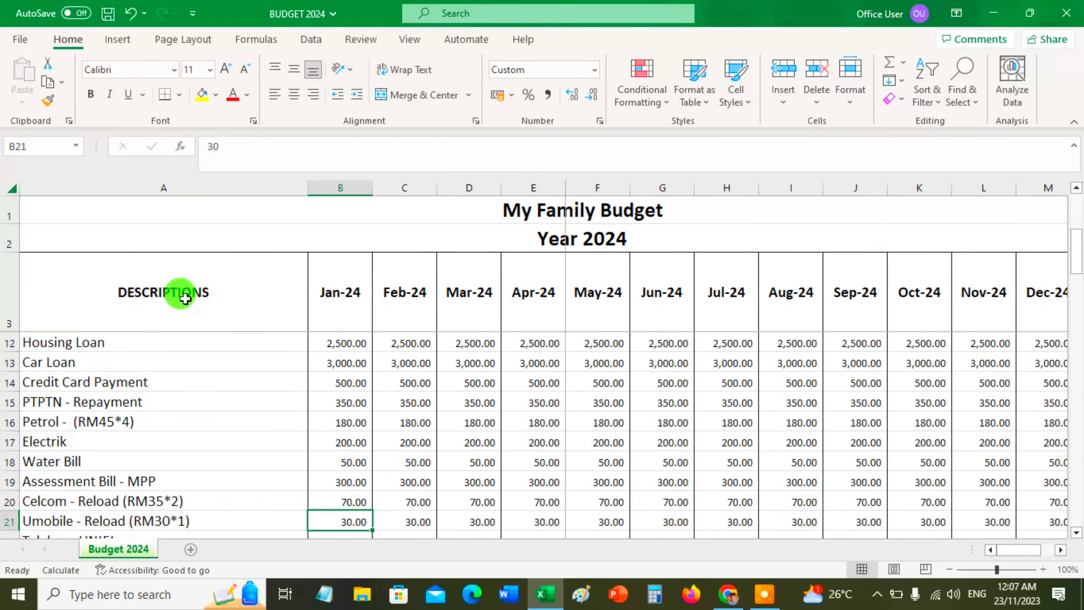
key("Right")
key("Left")
key("Right")
key("Left")
key("Down")
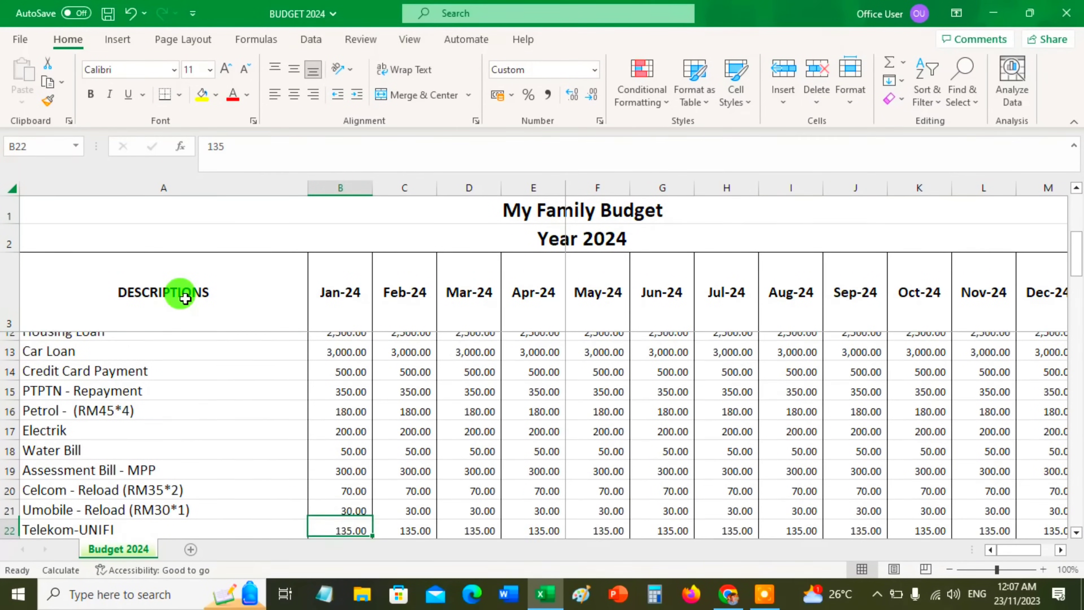
Examine the January outflow amounts from the Telekom-UNIFI row down through Saving Fund, TOTAL OUTFLOW and Accum. Bal
key("Page_Down")
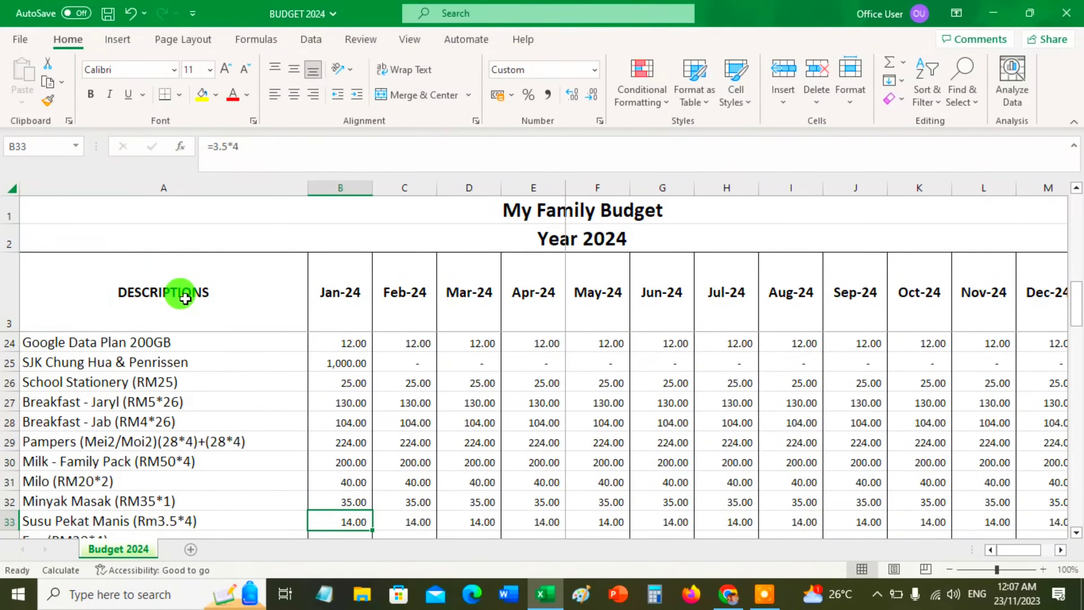
key("Down")
key("Down")
key("Down")
key("Down")
key("Down")
key("Down")
key("Down")
key("Down")
key("Down")
key("Down")
key("Down")
key("Down")
key("Down")
key("Down")
key("Down")
key("Down")
key("Down")
key("Down")
key("Down")
key("Down")
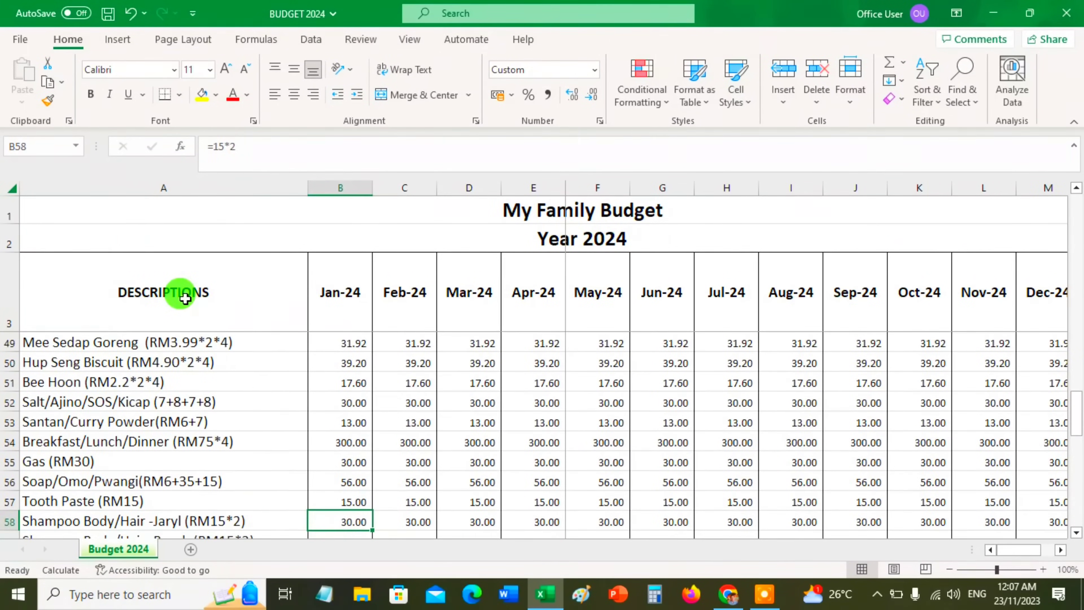
key("Down")
key("Down")
key("Down")
key("Down")
key("Down")
key("Down")
key("Down")
key("Down")
key("Down")
key("Down")
key("Down")
key("Down")
key("Down")
key("Down")
key("Down")
key("Down")
key("Down")
key("Down")
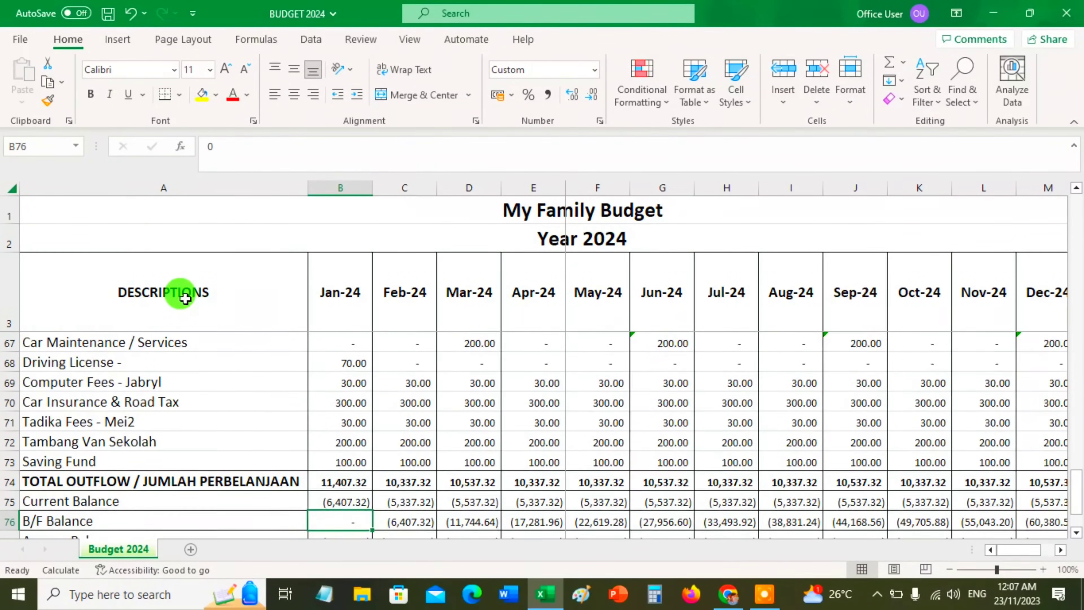
key("Down")
key("Down")
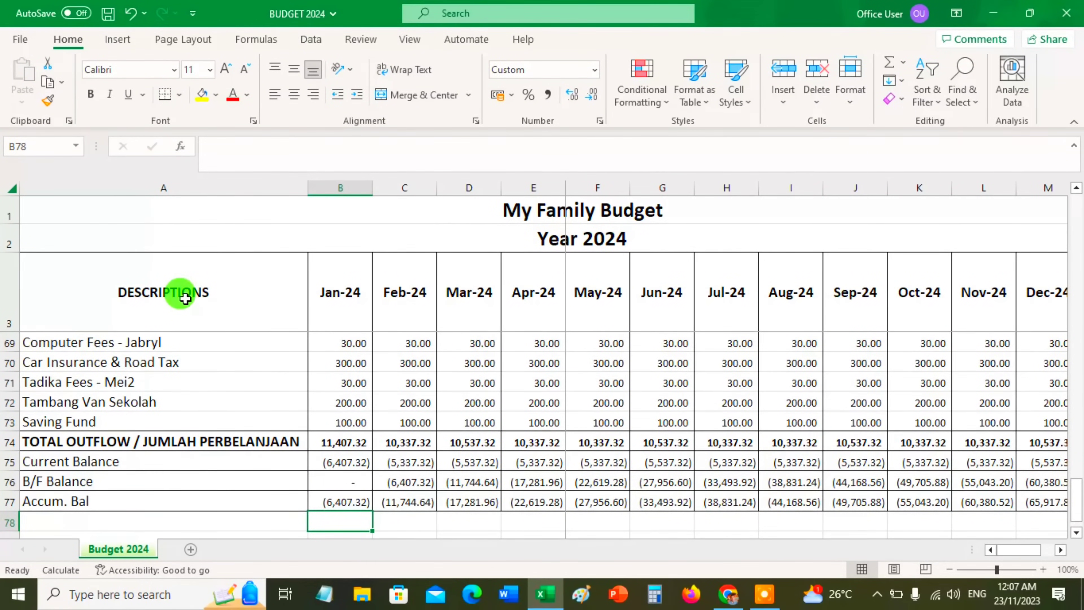
Compare the Inflow rows at the start of the budget with the total outflow and balance rows at its end
scroll(187, 295, "up", 4)
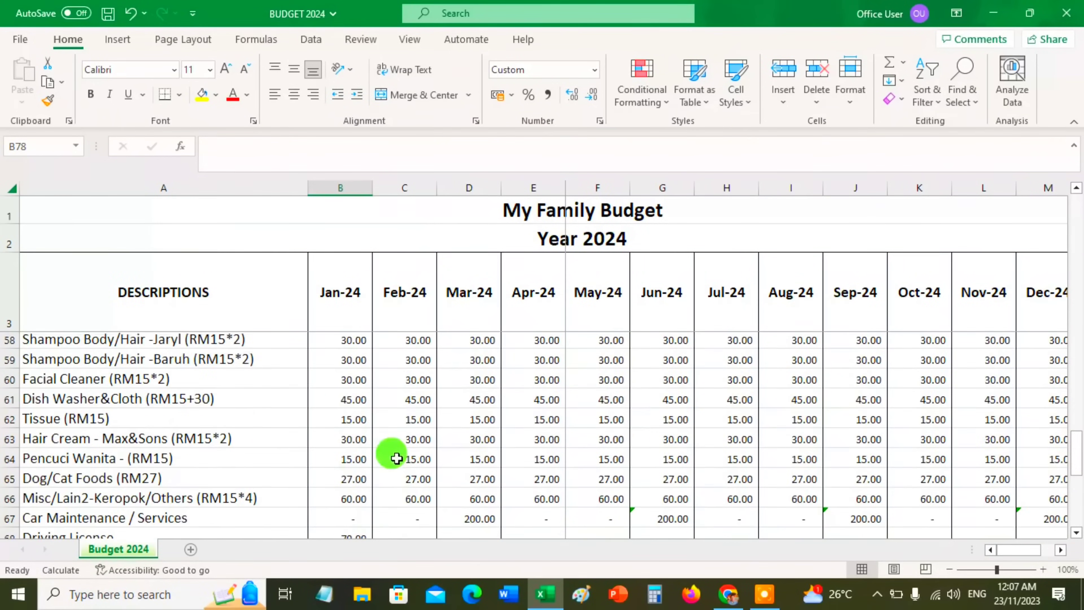
scroll(448, 457, "up", 13)
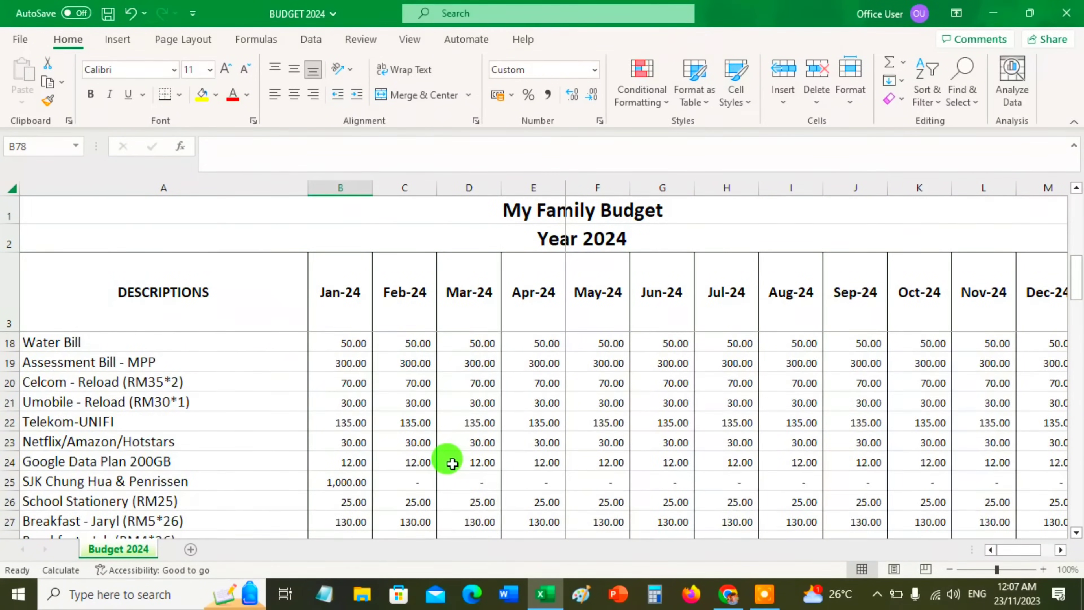
scroll(453, 464, "up", 5)
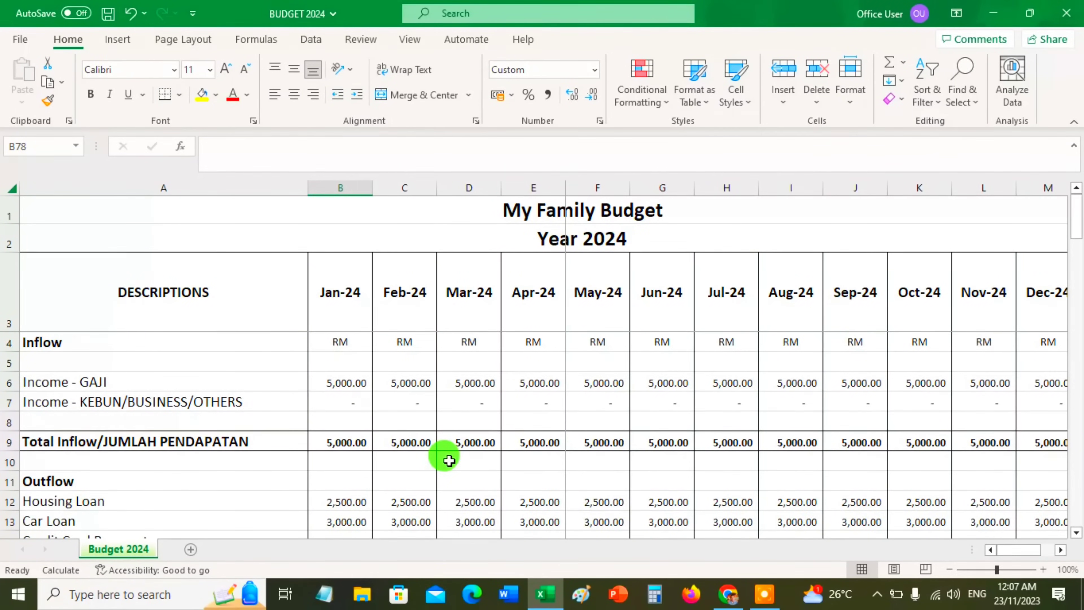
scroll(332, 459, "down", 13)
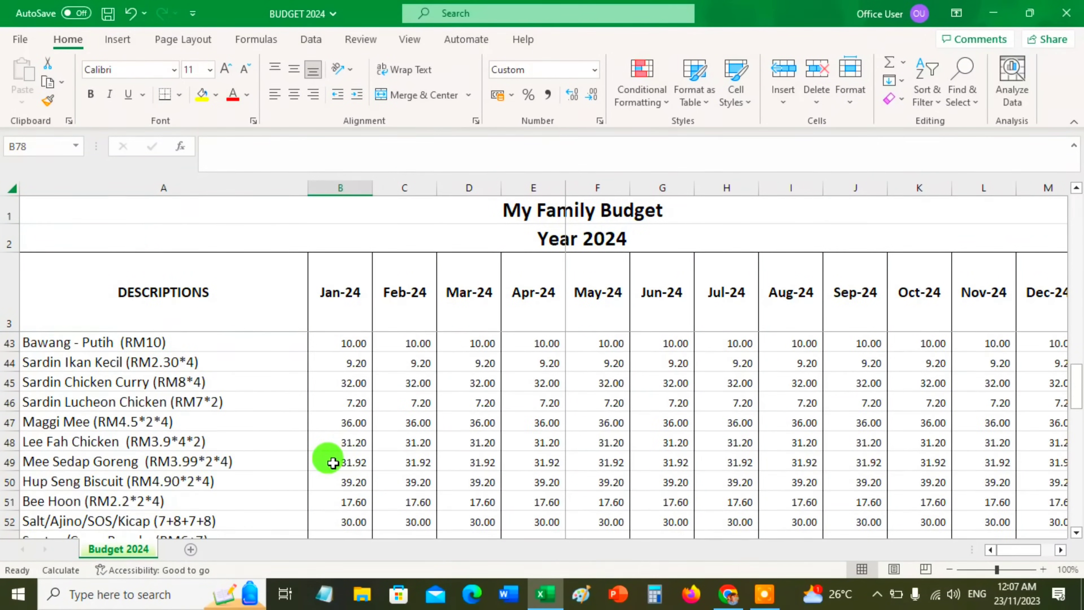
scroll(333, 462, "down", 5)
scroll(332, 463, "up", 4)
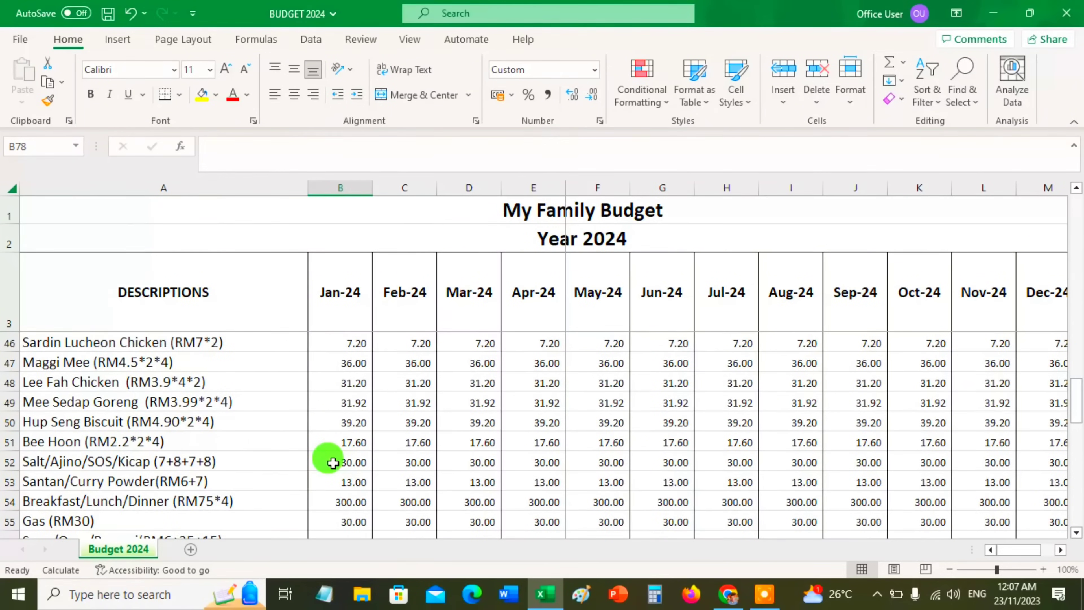
scroll(333, 462, "up", 14)
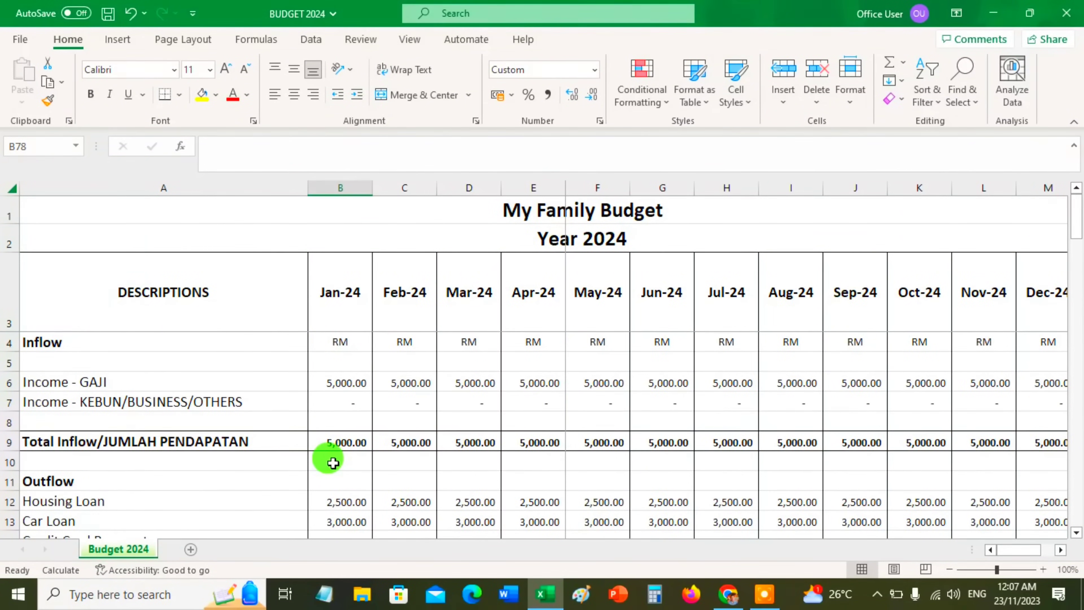
scroll(333, 463, "down", 20)
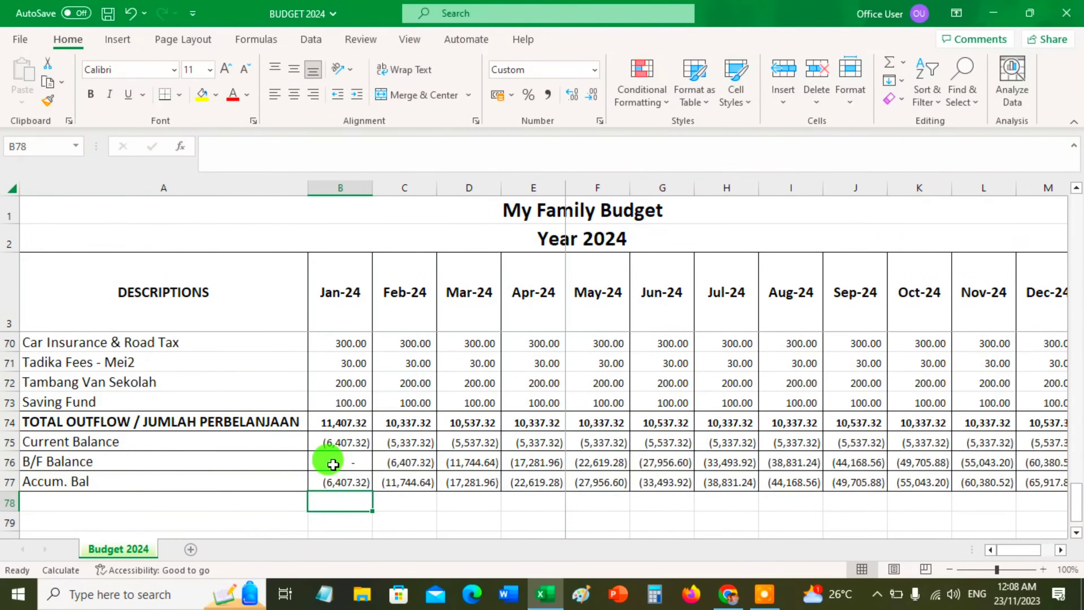
scroll(333, 464, "up", 20)
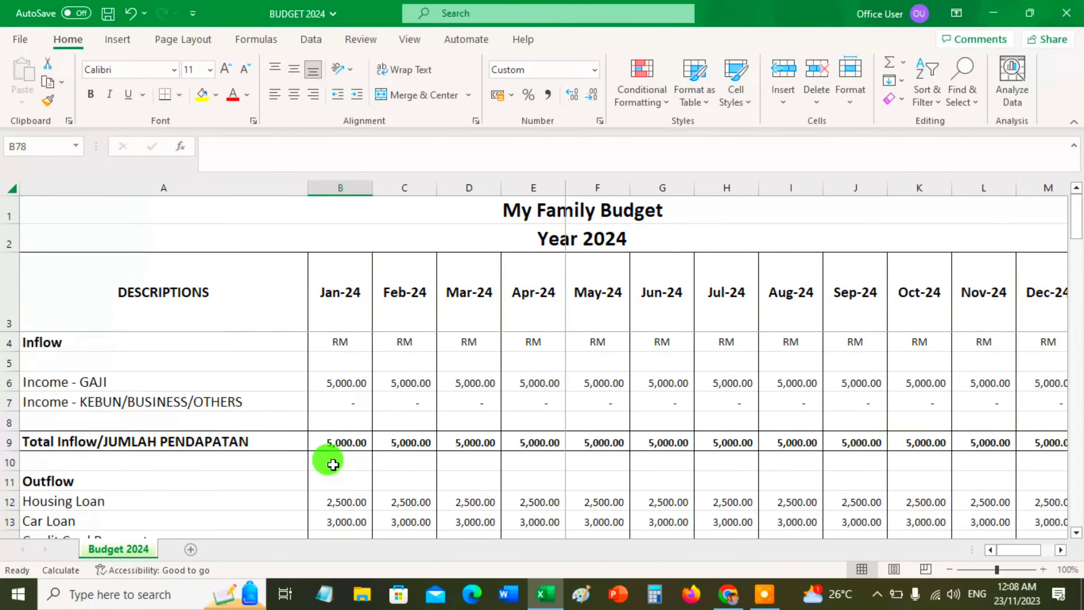
Check the Total Inflow/JUMLAH PENDAPATAN formulas and the January outflow entries down to Umobile - Reload
left_click(347, 442)
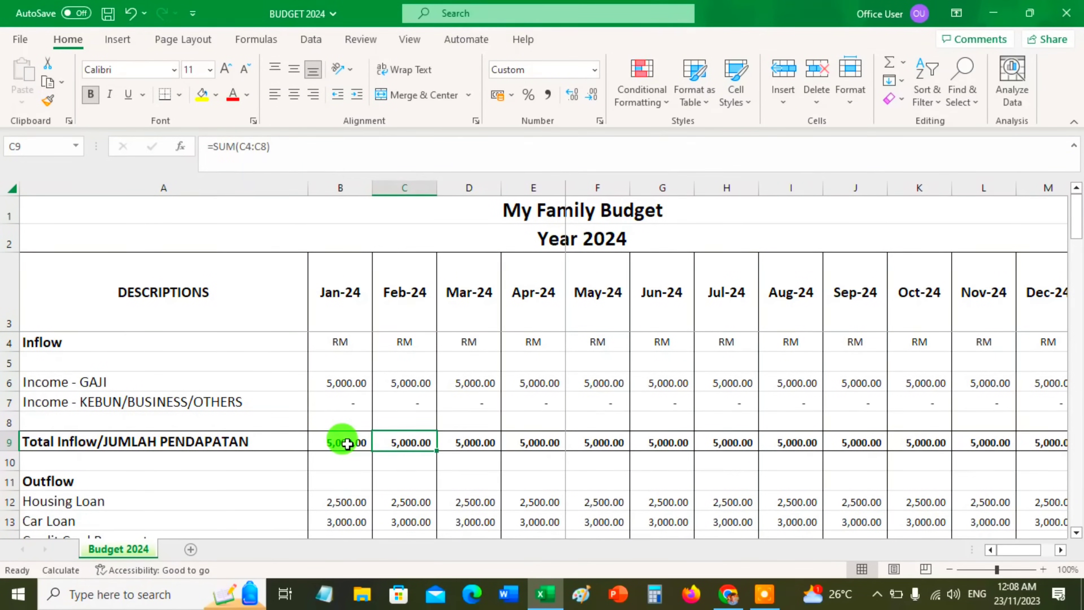
key("Down")
key("Down")
key("Down")
key("Down")
key("Down")
key("Down")
key("Down")
key("Down")
key("Down")
key("Down")
key("Down")
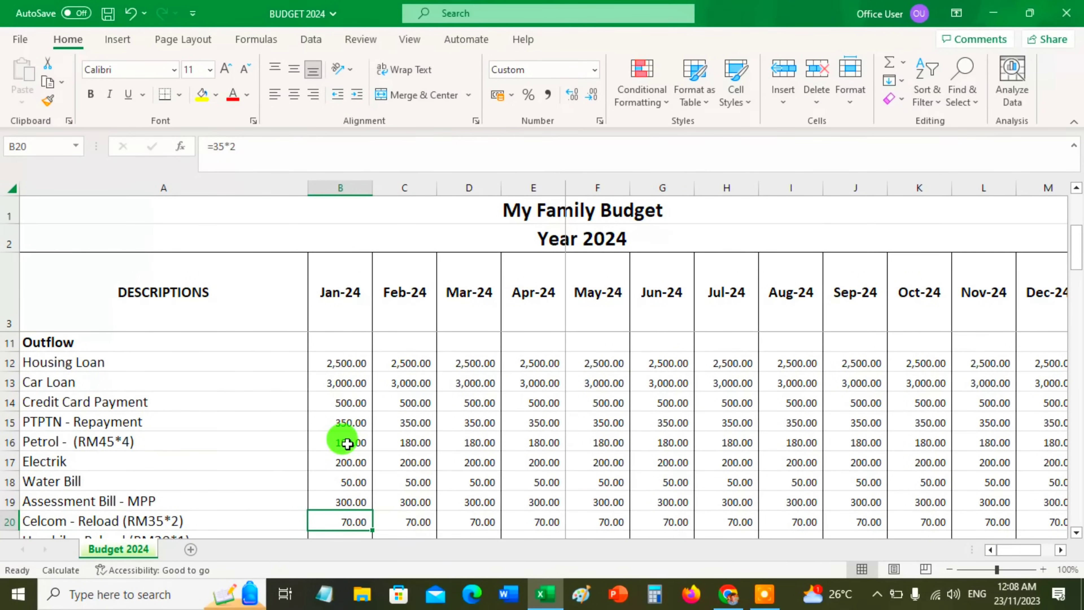
key("Down")
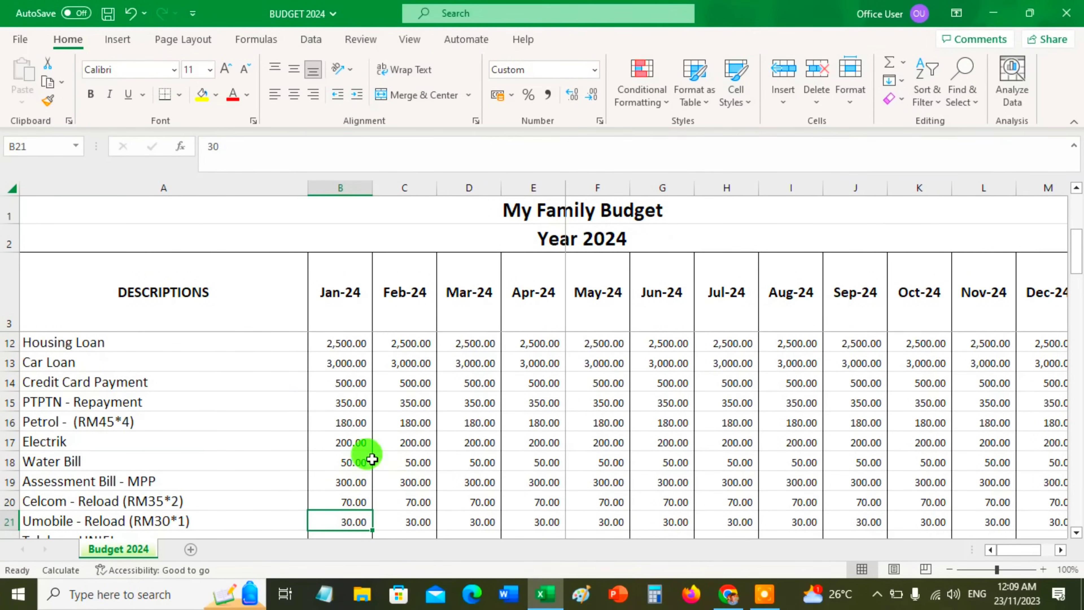
Examine the inflow rows and the outflow items down to Susu Pekat Manis in the 2024 family budget
scroll(367, 453, "down", 2)
scroll(253, 450, "up", 5)
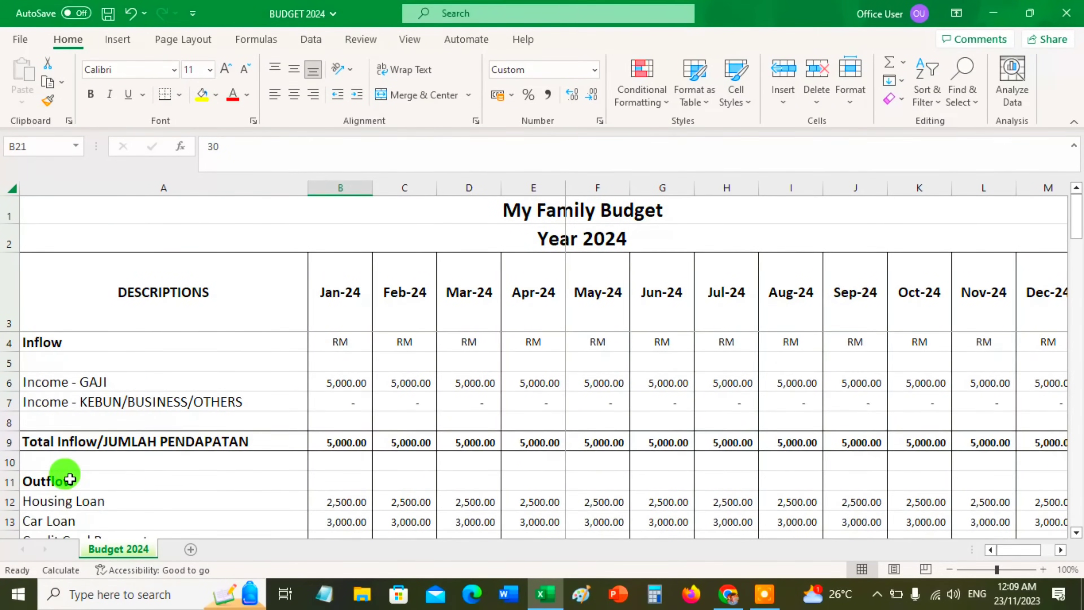
scroll(69, 479, "down", 1)
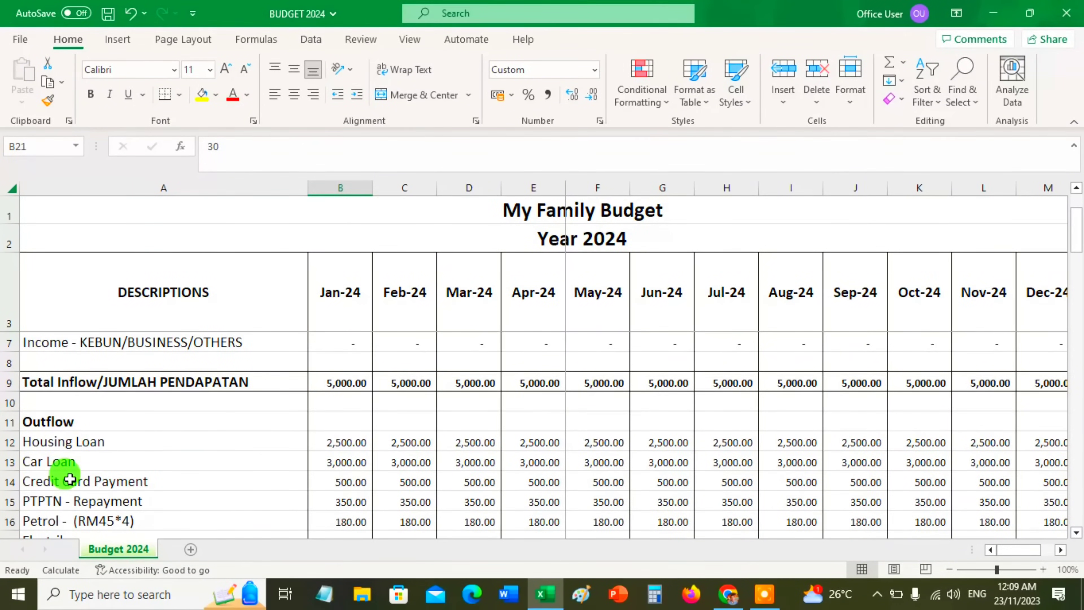
scroll(70, 462, "down", 2)
scroll(85, 455, "down", 2)
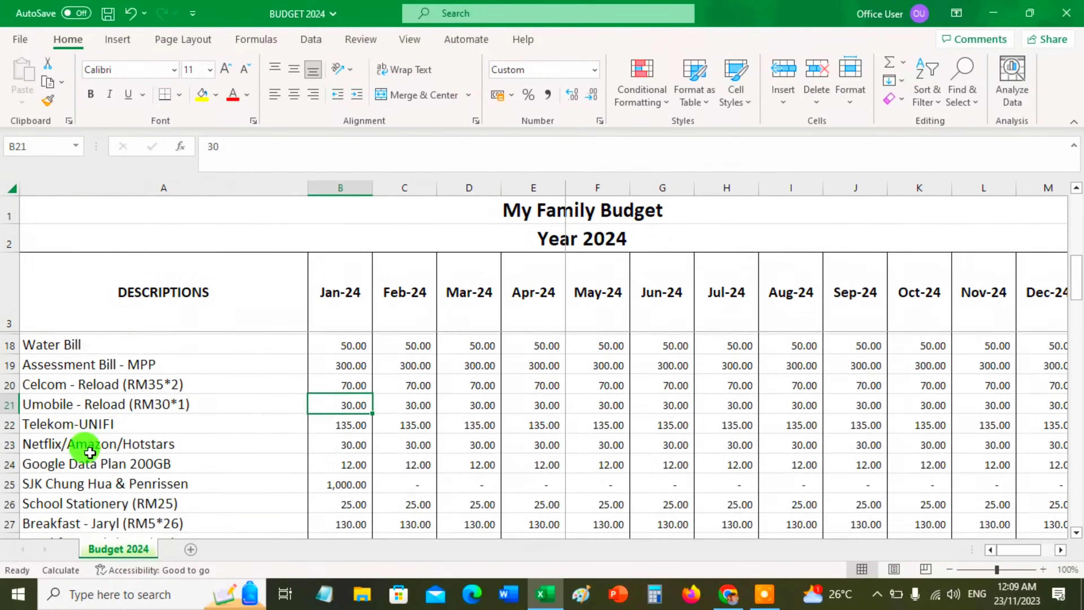
scroll(89, 453, "down", 2)
scroll(89, 453, "up", 7)
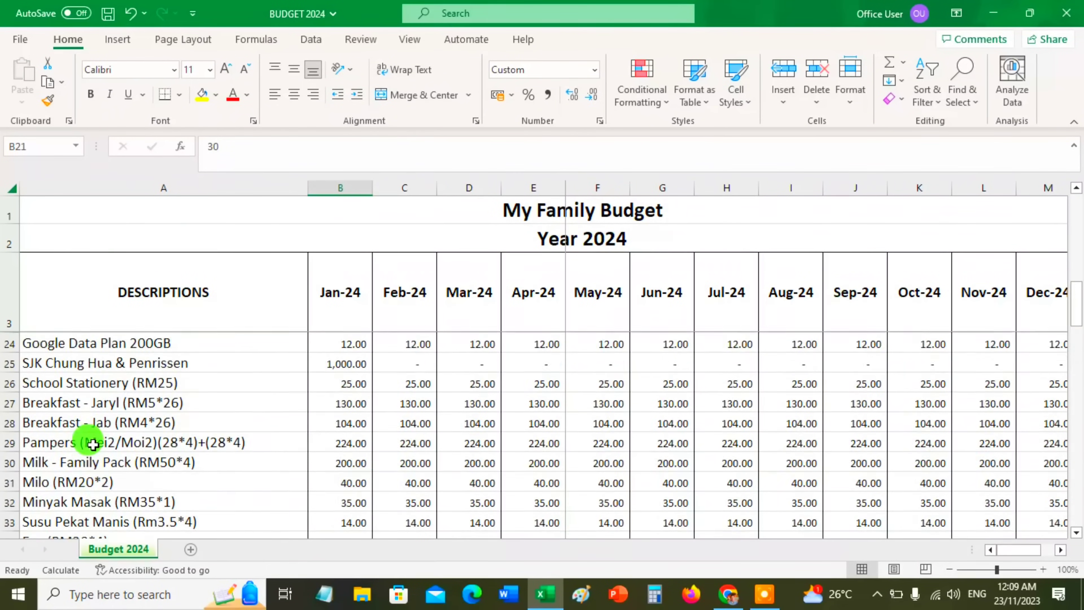
Go through the budget descriptions row by row from Housing Loan to Accum. Bal., check January's Accum. Bal. formula, and return to the Inflow rows
left_click(92, 500)
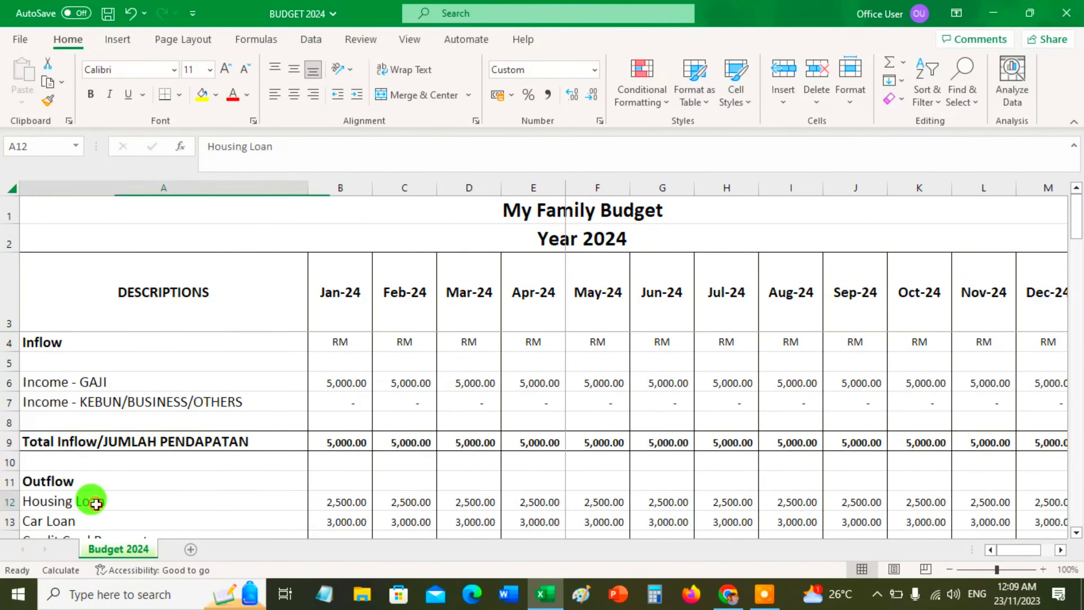
key("Down")
key("Up")
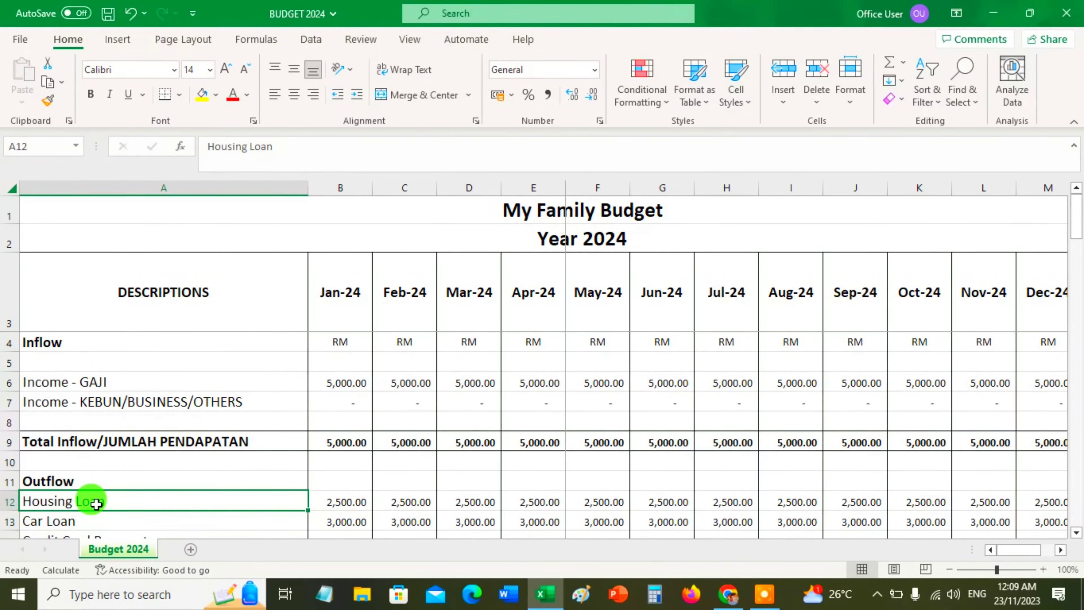
key("Down")
key("Down")
key("Down")
key("Down")
key("Down")
key("Down")
key("Down")
key("Down")
key("Down")
key("Down")
key("Down")
key("Down")
key("Down")
key("Down")
key("Down")
key("Down")
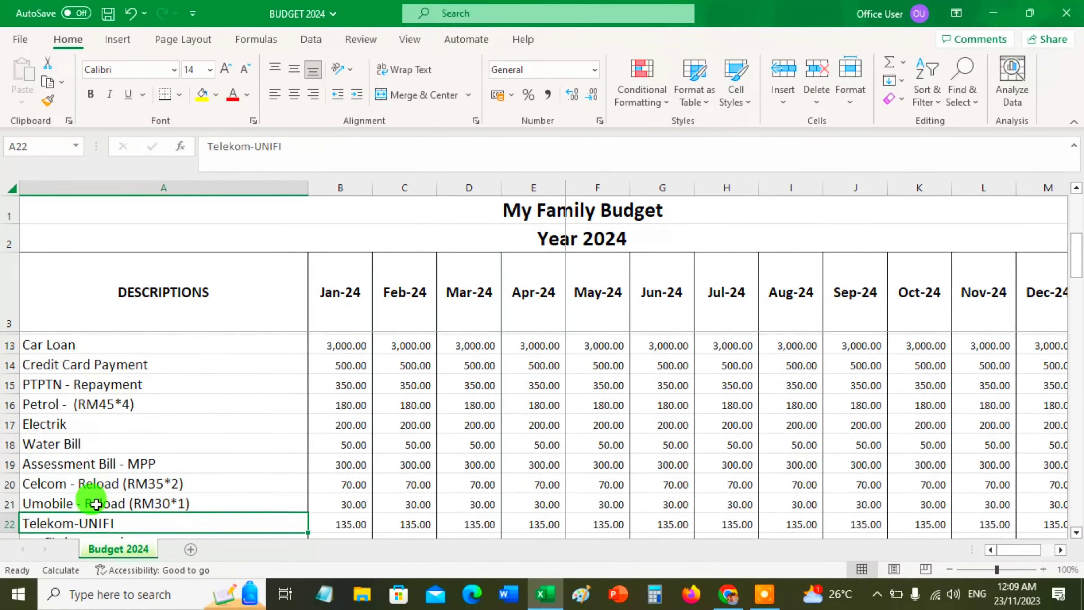
key("Down")
key("Down")
key("Down")
key("Down")
key("Down")
key("Down")
key("Down")
key("Down")
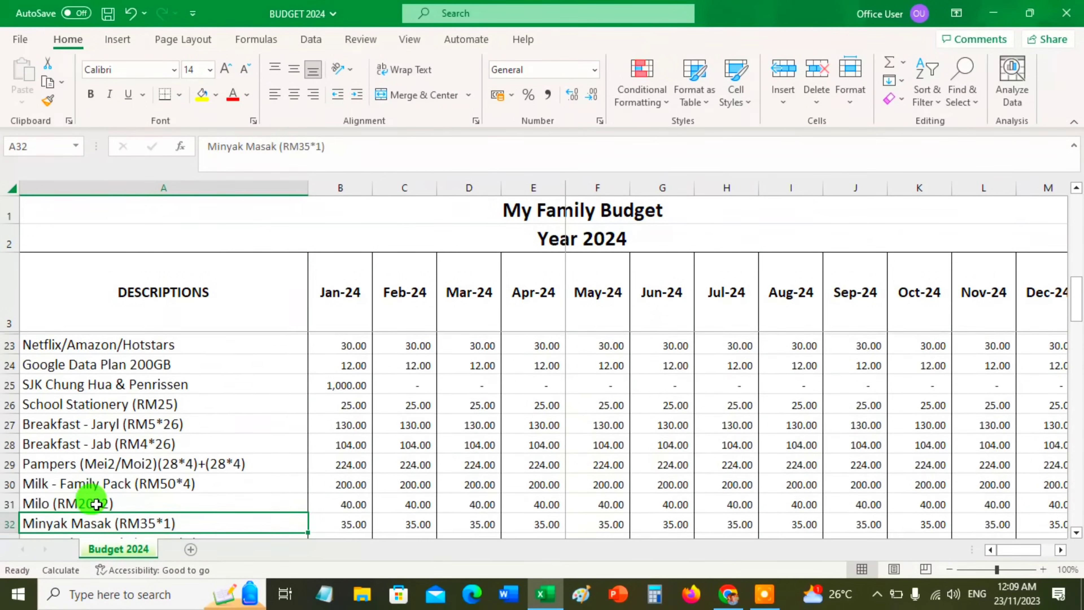
key("Down")
key("Down")
key("Down")
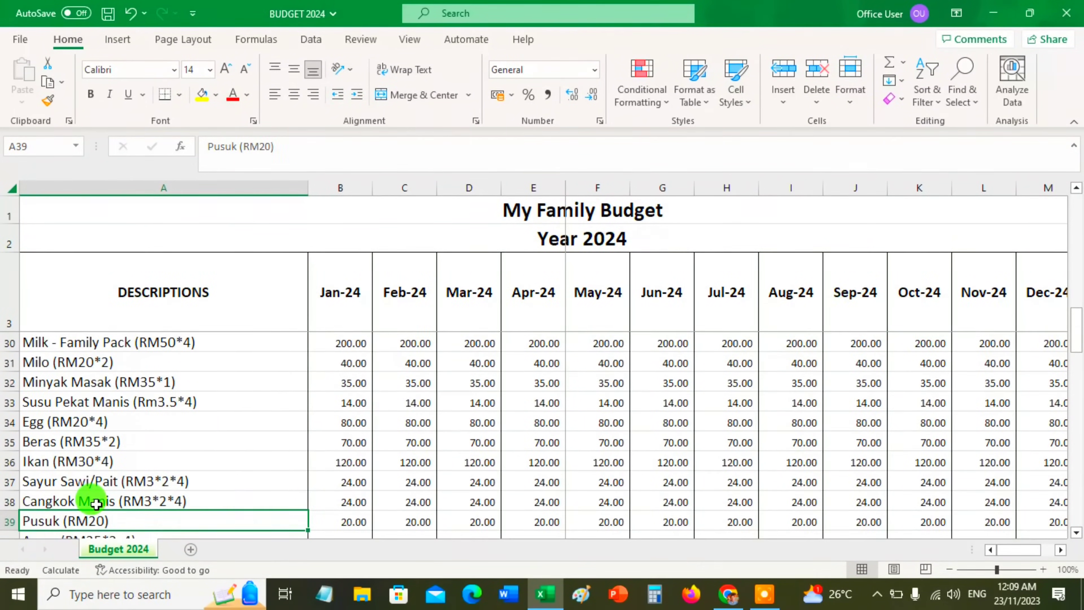
key("Down")
key("Down")
key("Down")
key("Down")
key("Down")
key("Down")
key("Down")
key("Down")
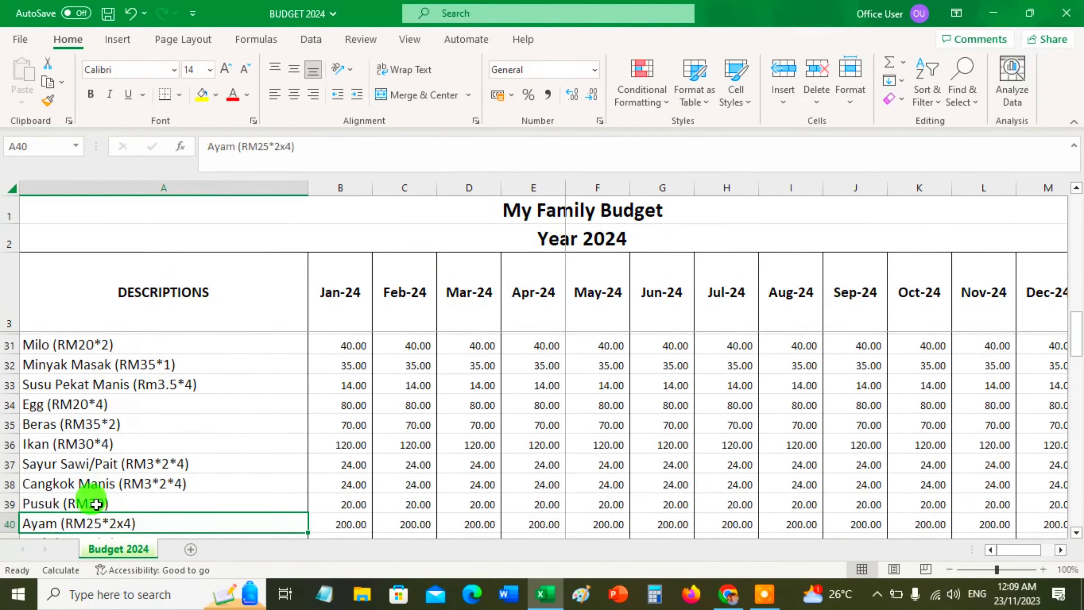
key("Down")
key("Down")
key("Down")
key("Down")
key("Down")
key("Down")
key("Down")
key("Down")
key("Down")
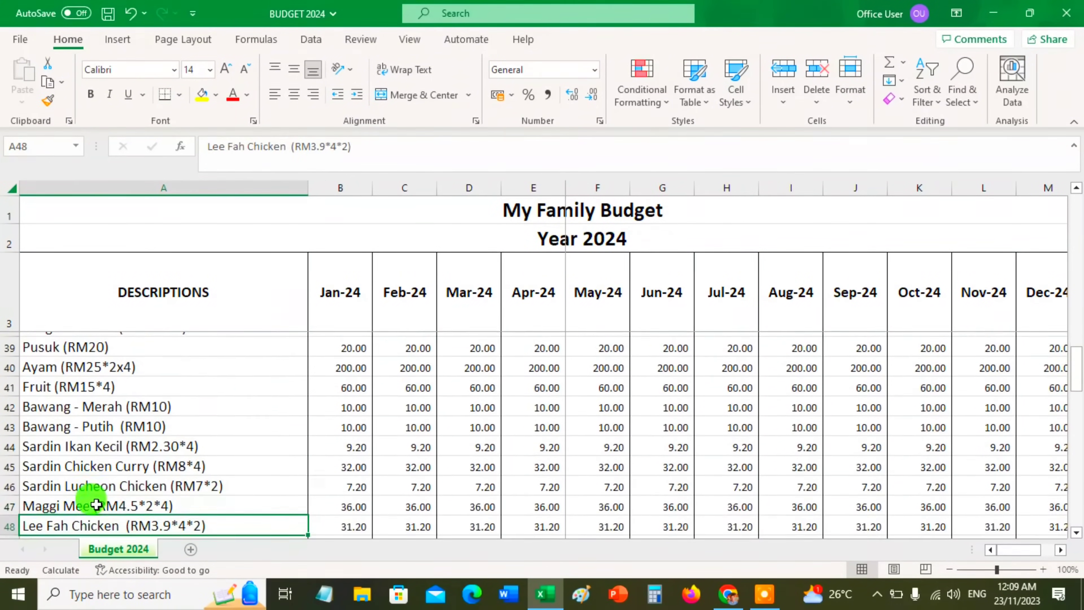
key("Down")
key("Down")
key("Down")
key("Down")
key("Down")
key("Down")
key("Down")
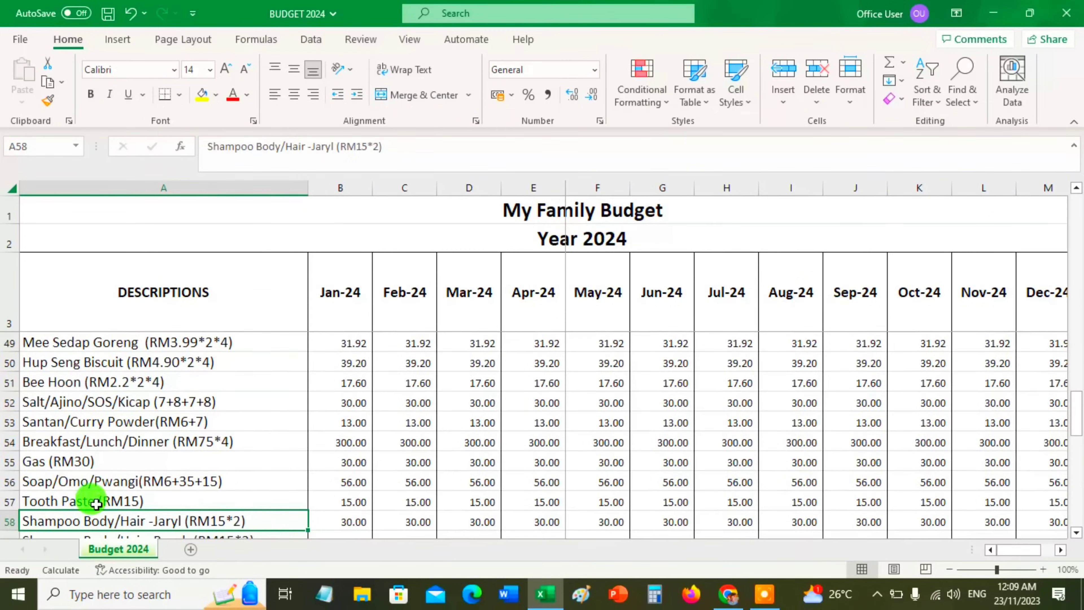
key("Down")
key("Down")
key("Down")
key("Down")
key("Down")
key("Down")
key("Down")
key("Down")
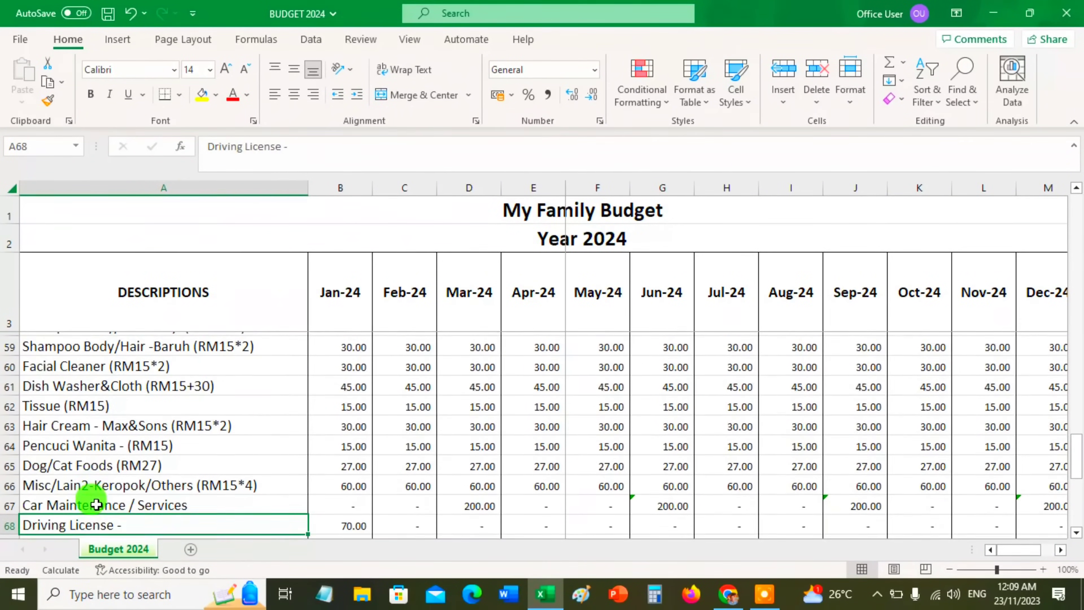
key("Down")
key("Down")
key("Down")
key("Down")
key("Down")
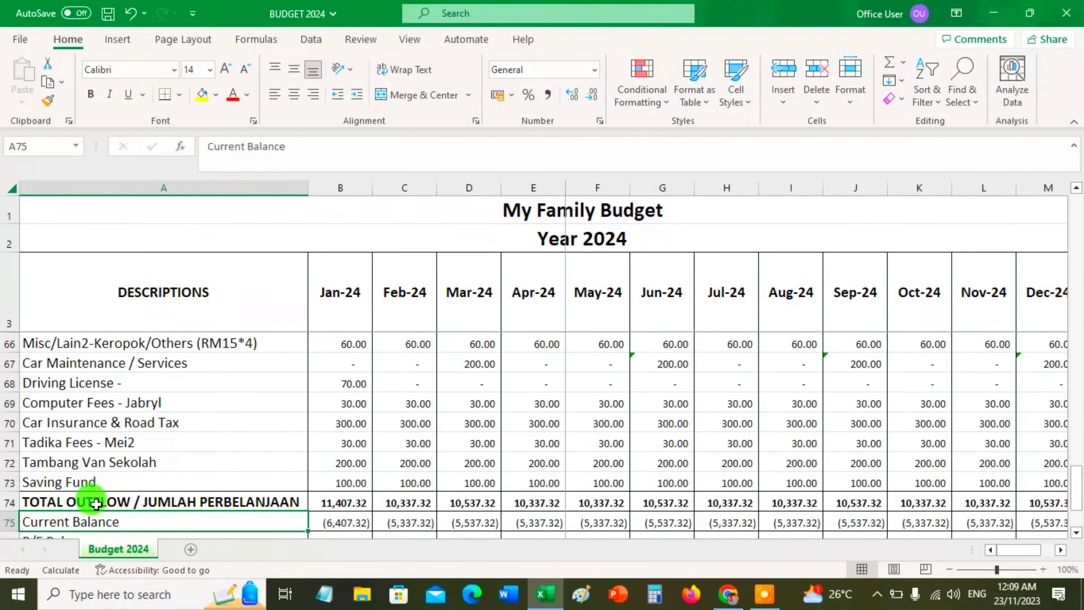
key("Right")
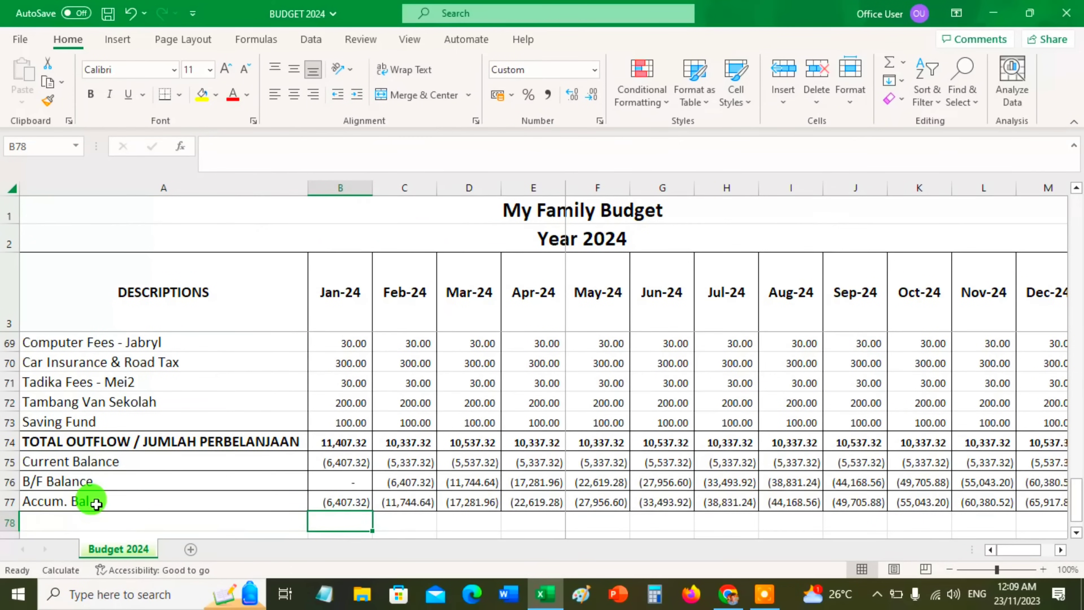
key("Up")
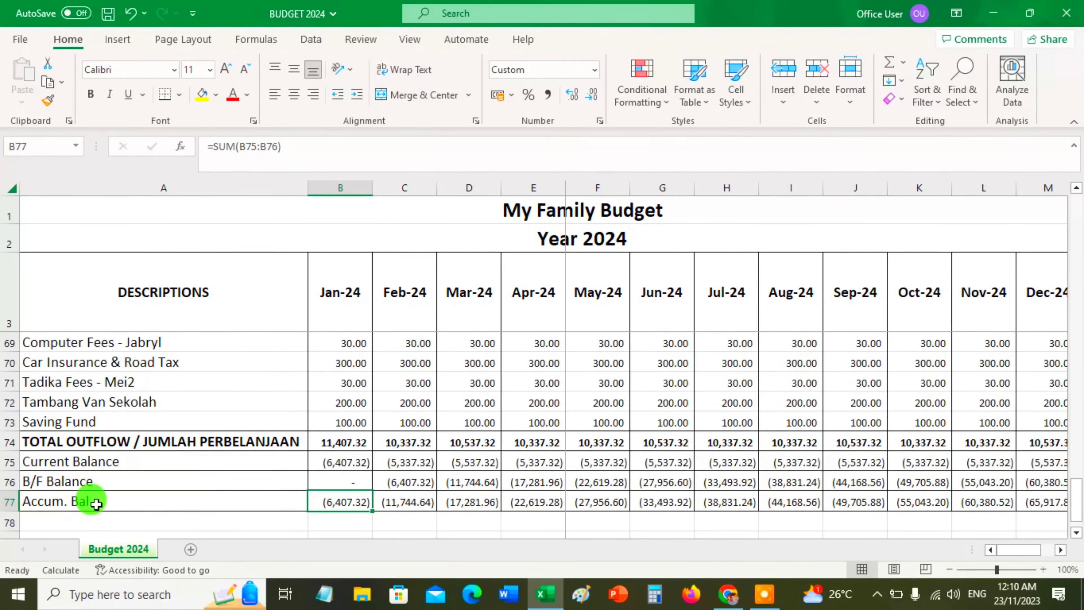
scroll(576, 422, "up", 10)
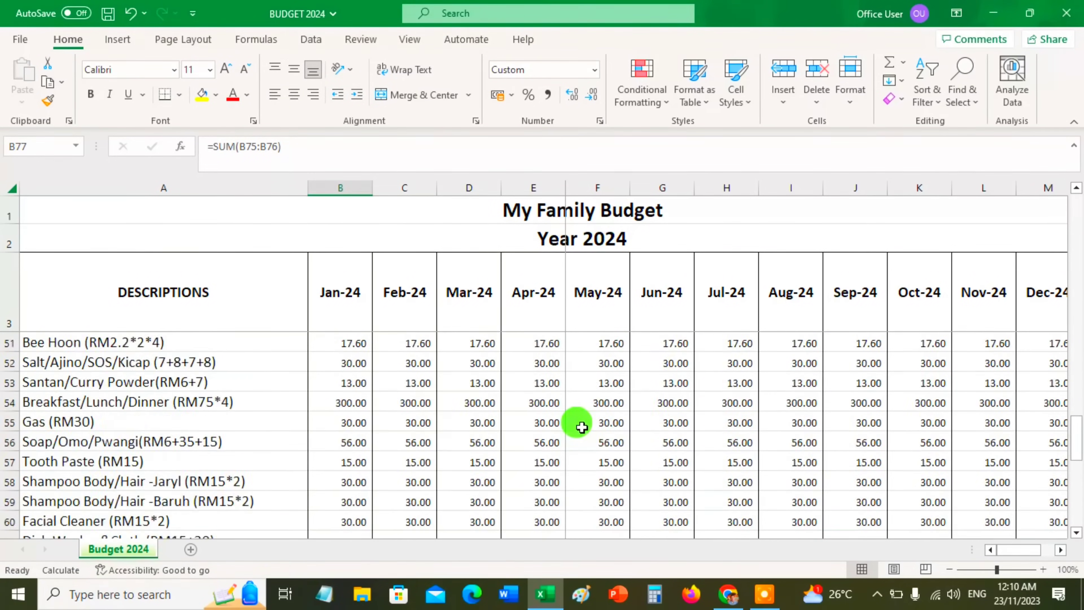
scroll(581, 427, "up", 12)
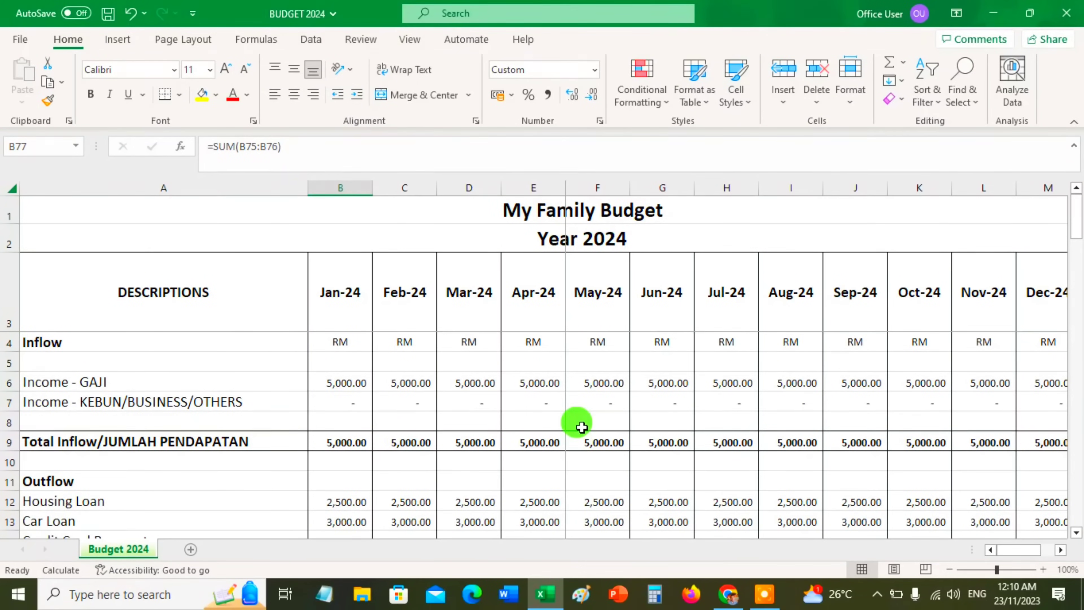
Minimise the family budget and open the Personal monthly budget workbook from the desktop
left_click(993, 13)
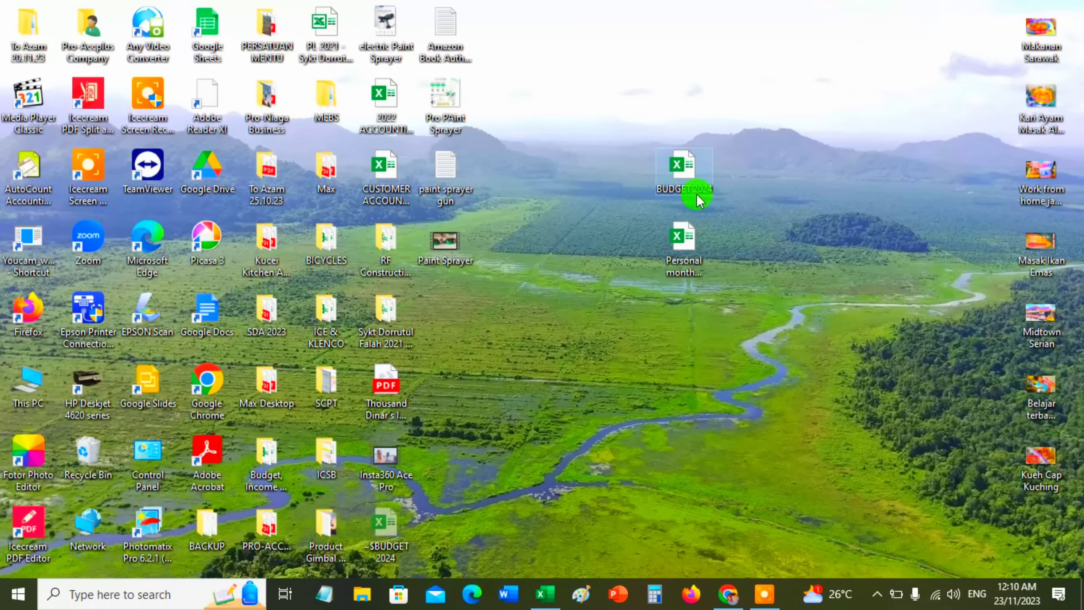
left_click(684, 260)
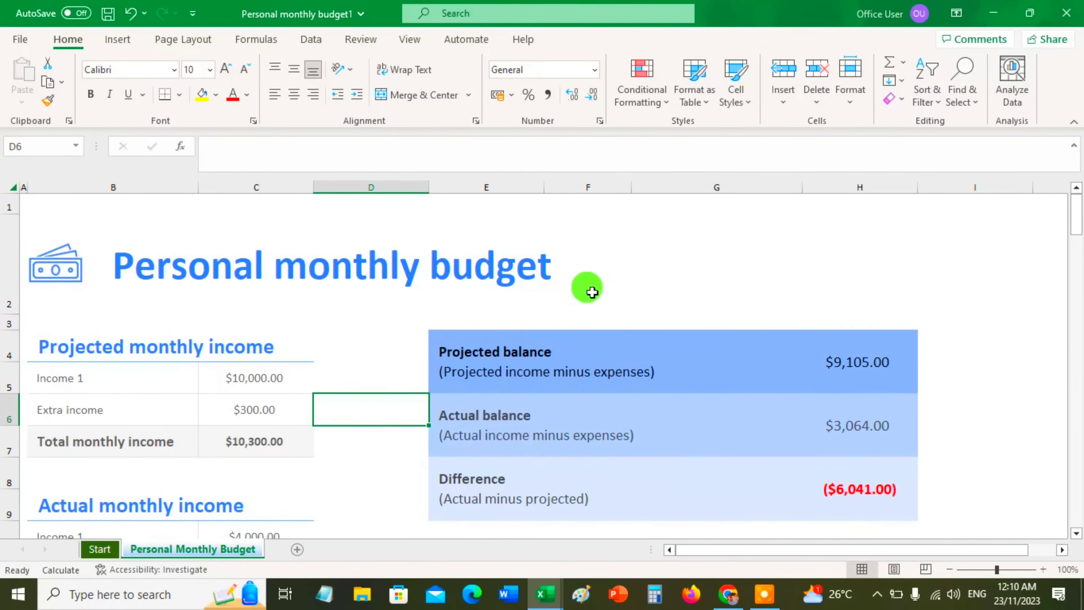
left_click(630, 266)
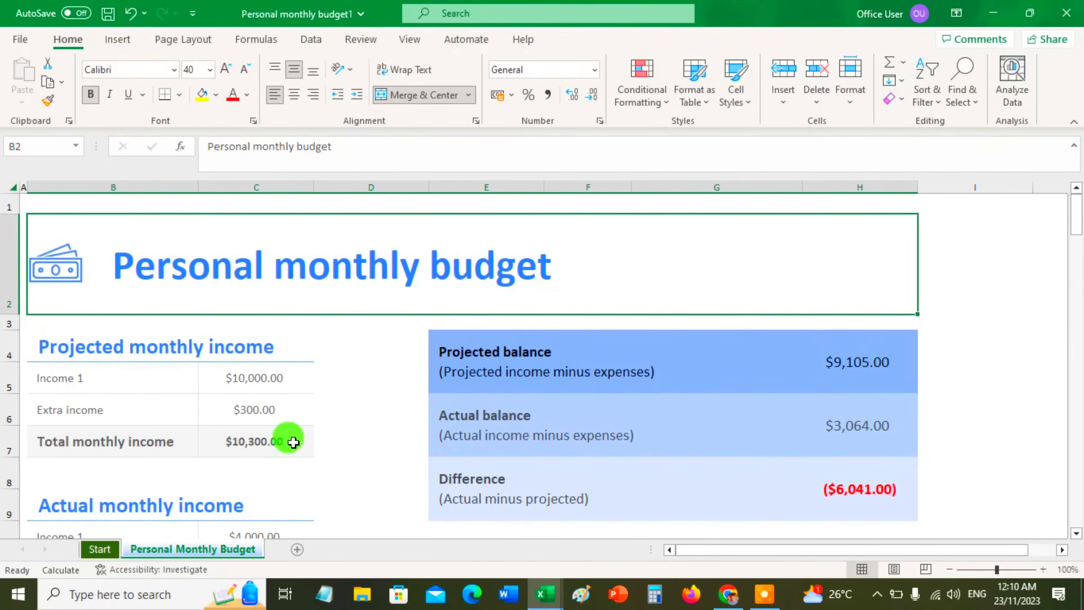
Examine the personal budget template's income and balance summaries and its expense sections down to Food and Savings or investments
scroll(293, 442, "down", 1)
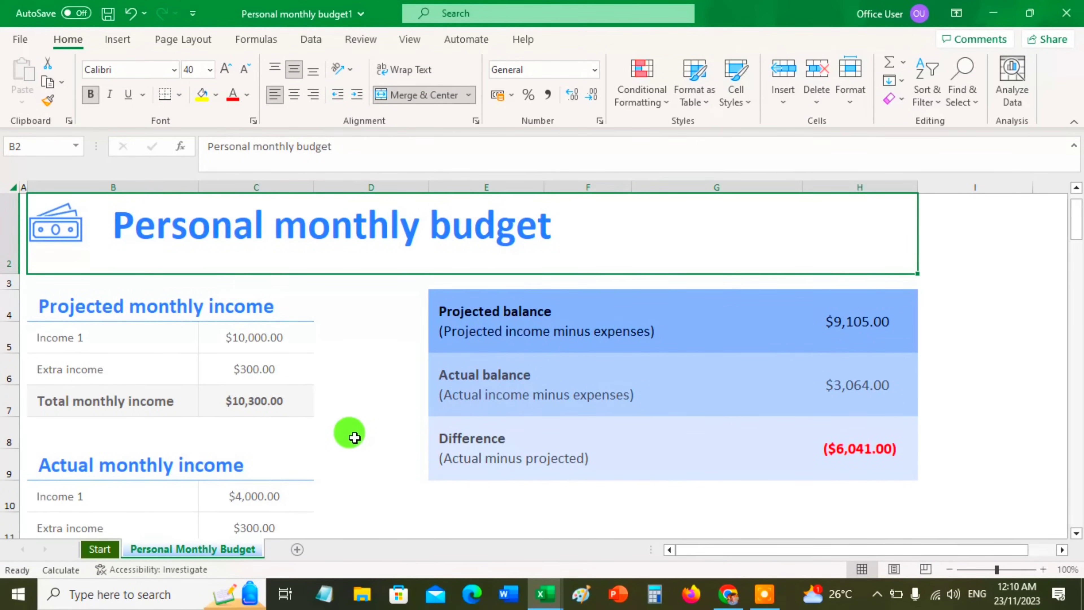
scroll(350, 433, "down", 1)
scroll(341, 380, "up", 1)
scroll(342, 384, "down", 1)
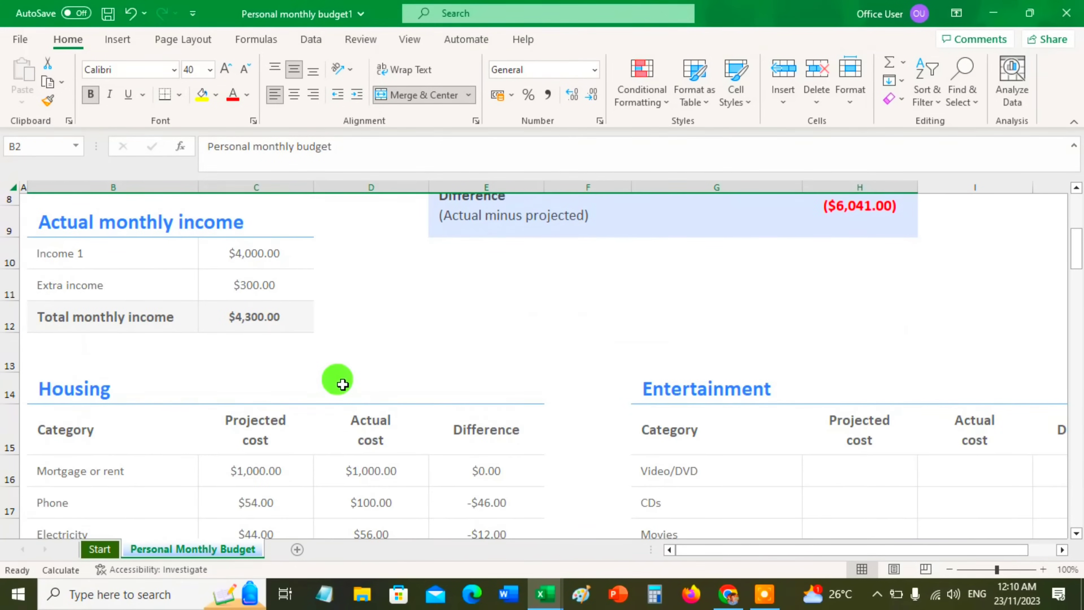
scroll(342, 384, "down", 4)
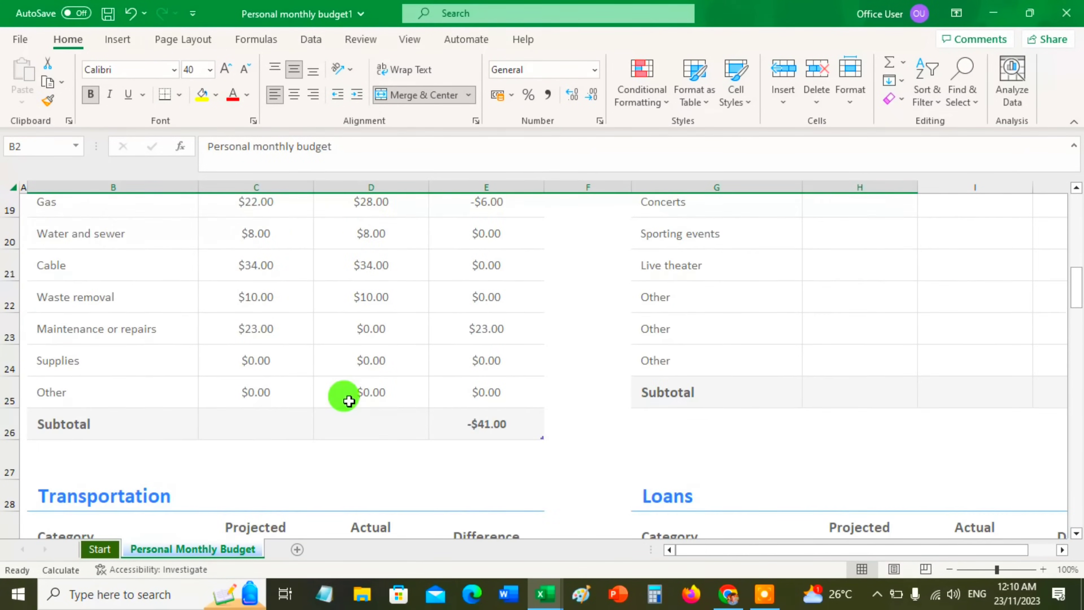
scroll(350, 401, "down", 2)
scroll(349, 400, "down", 7)
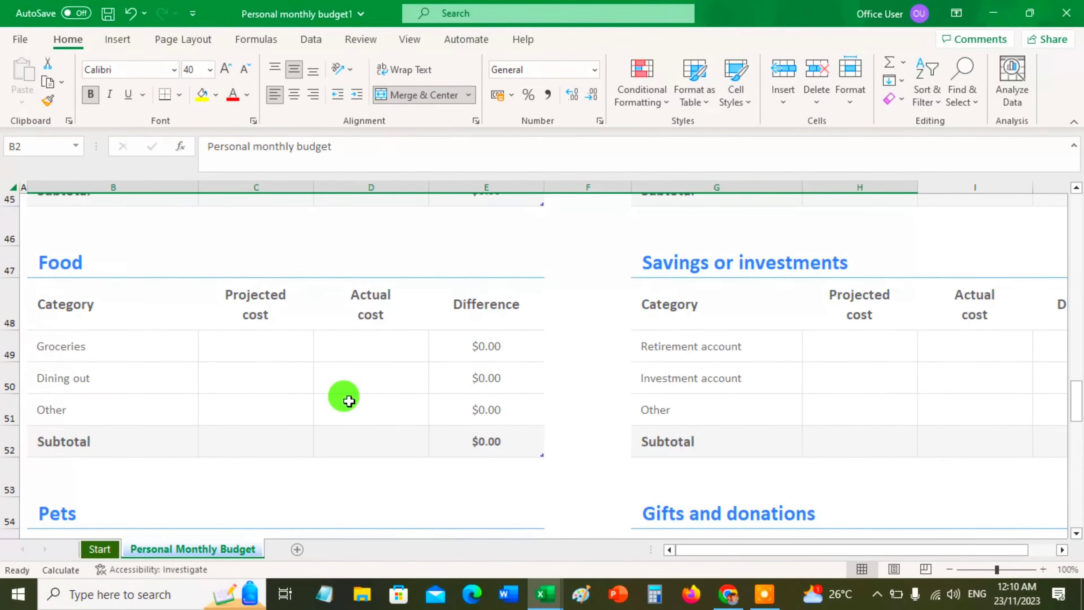
scroll(349, 400, "up", 3)
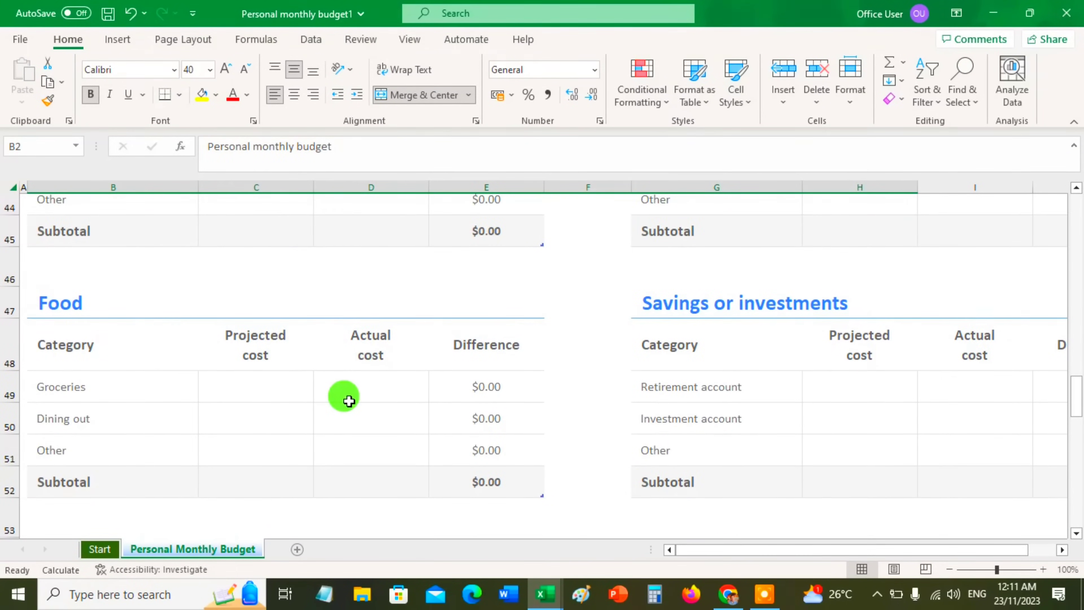
scroll(349, 401, "up", 2)
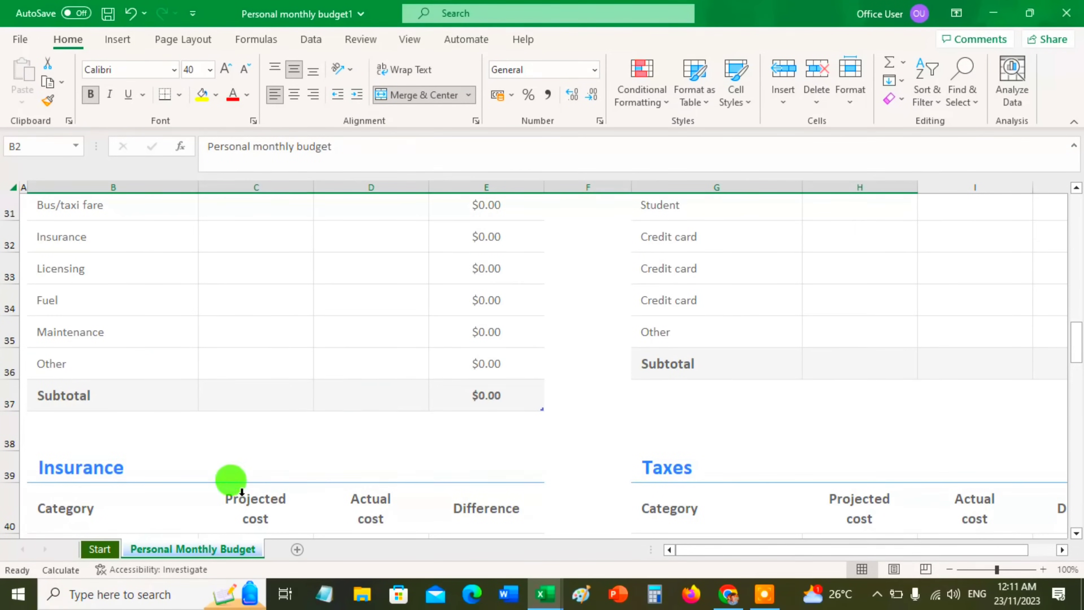
Add a new blank worksheet to the workbook and return to the Personal Monthly Budget sheet
left_click(296, 550)
left_click(237, 548)
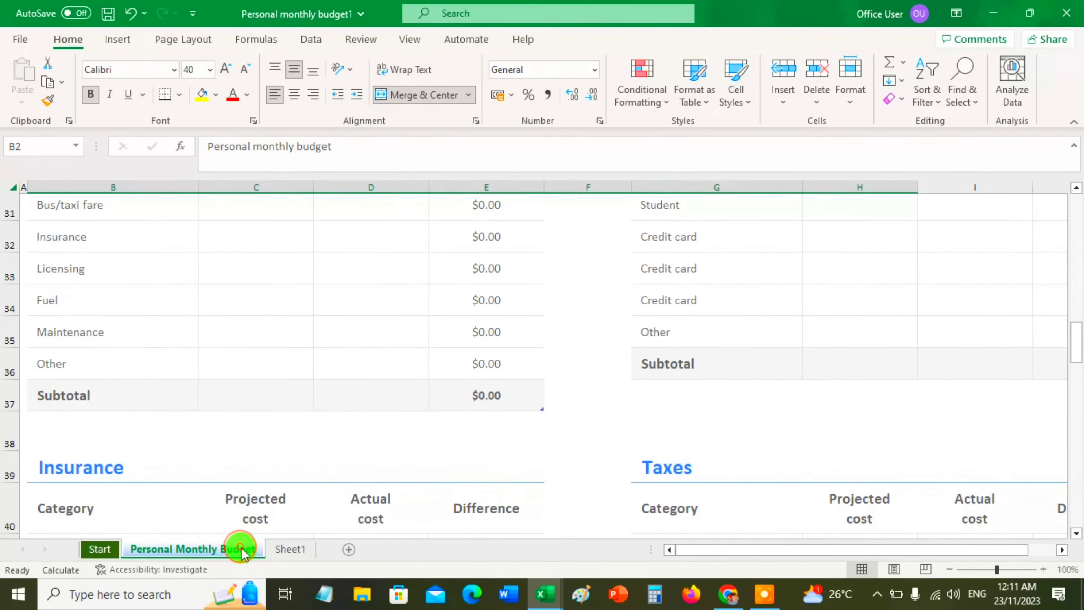
right_click(239, 549)
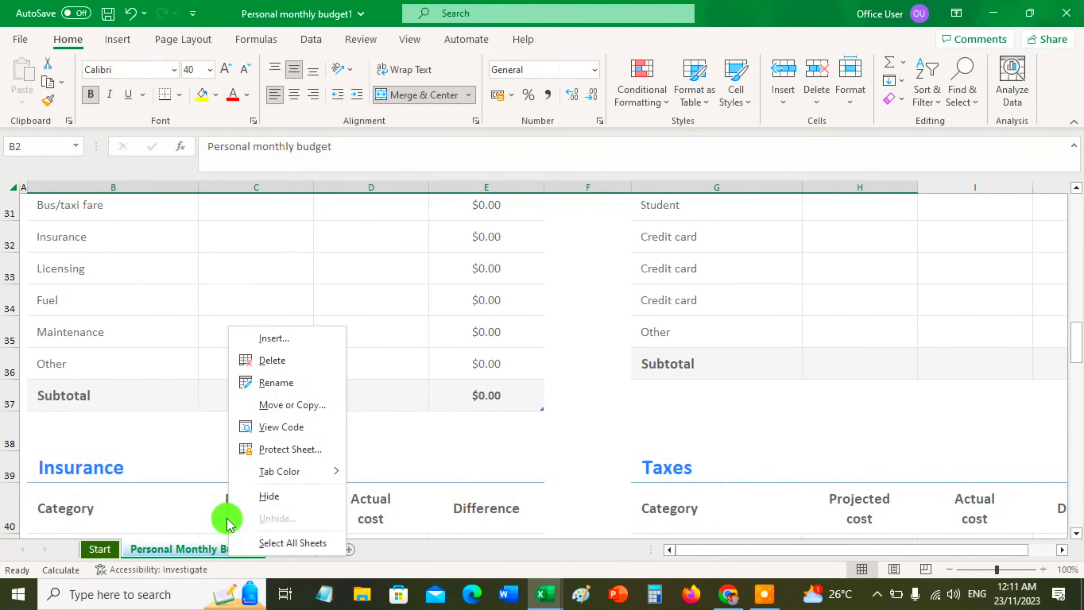
left_click(97, 201)
left_click(60, 234)
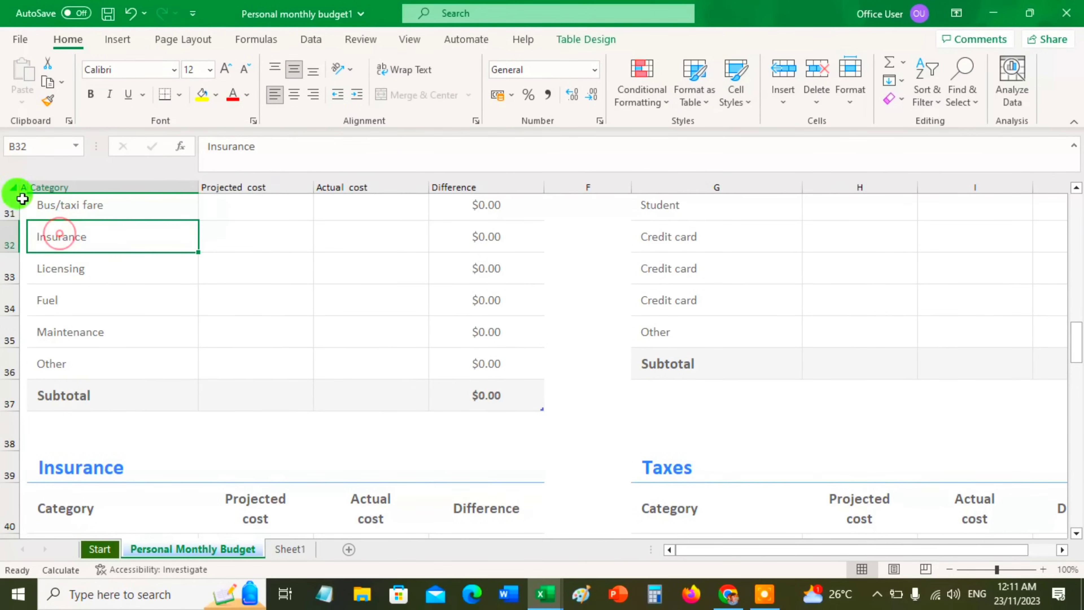
left_click(13, 184)
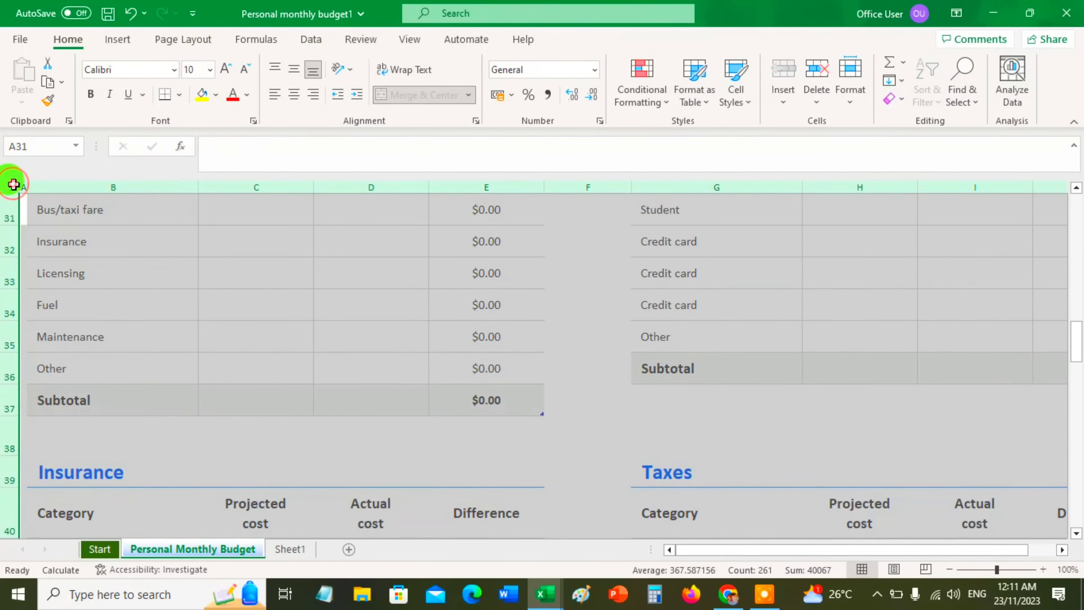
left_click(114, 252)
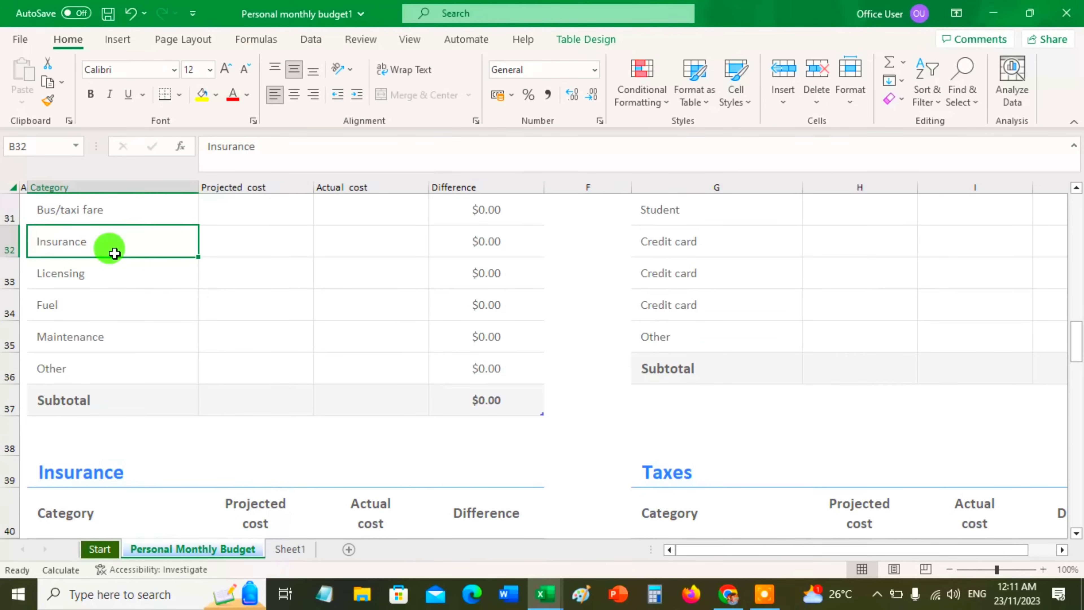
left_click(238, 280)
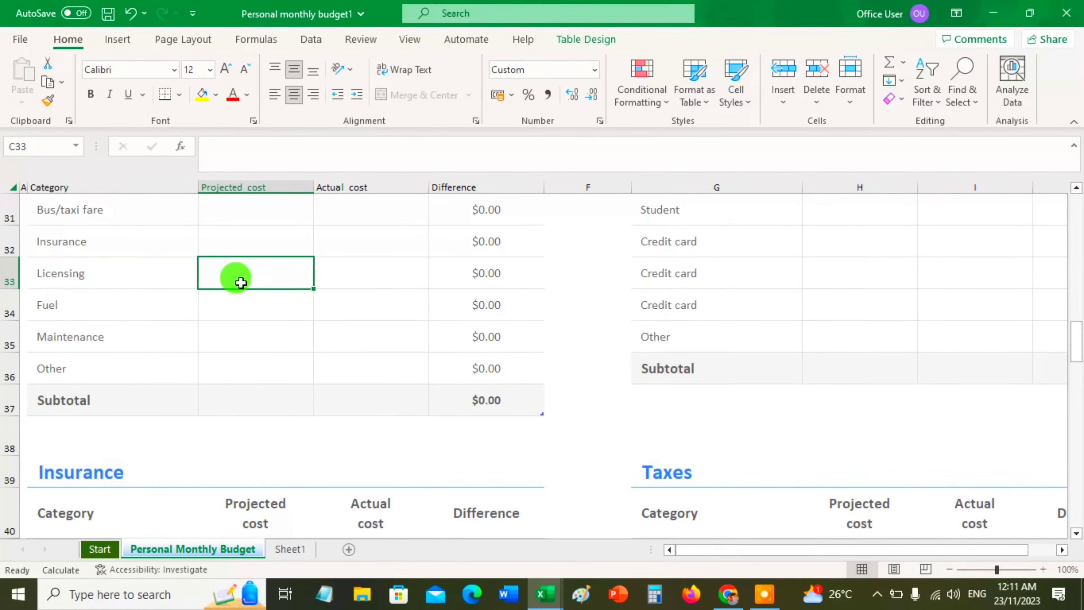
key("ctrl+a")
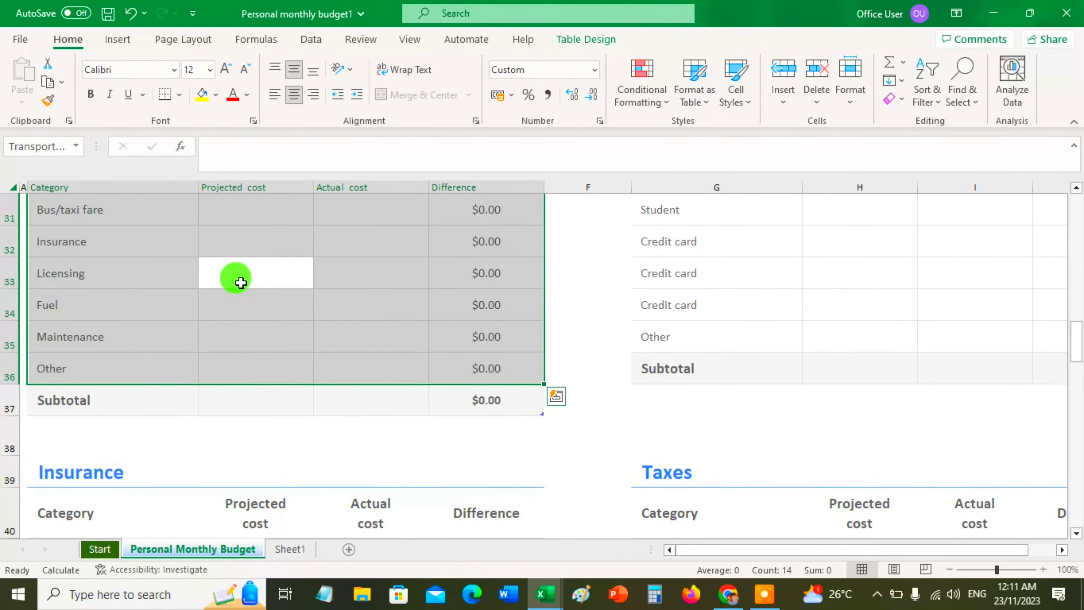
left_click(598, 315)
key("ctrl+a")
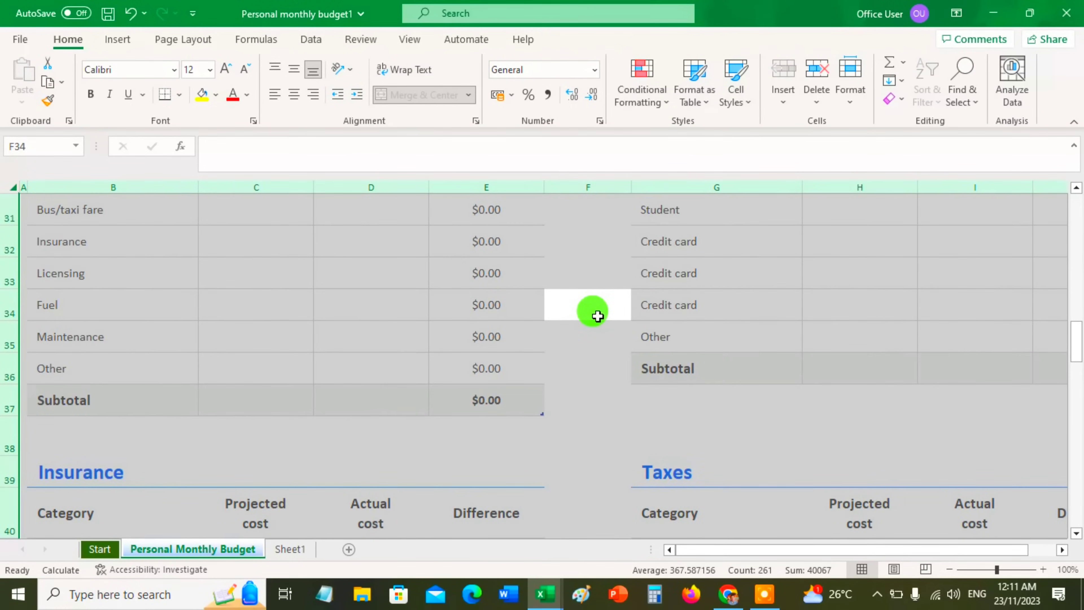
left_click(598, 361)
Select the entire Personal Monthly Budget sheet from an empty cell outside its tables and copy it
left_click(599, 428)
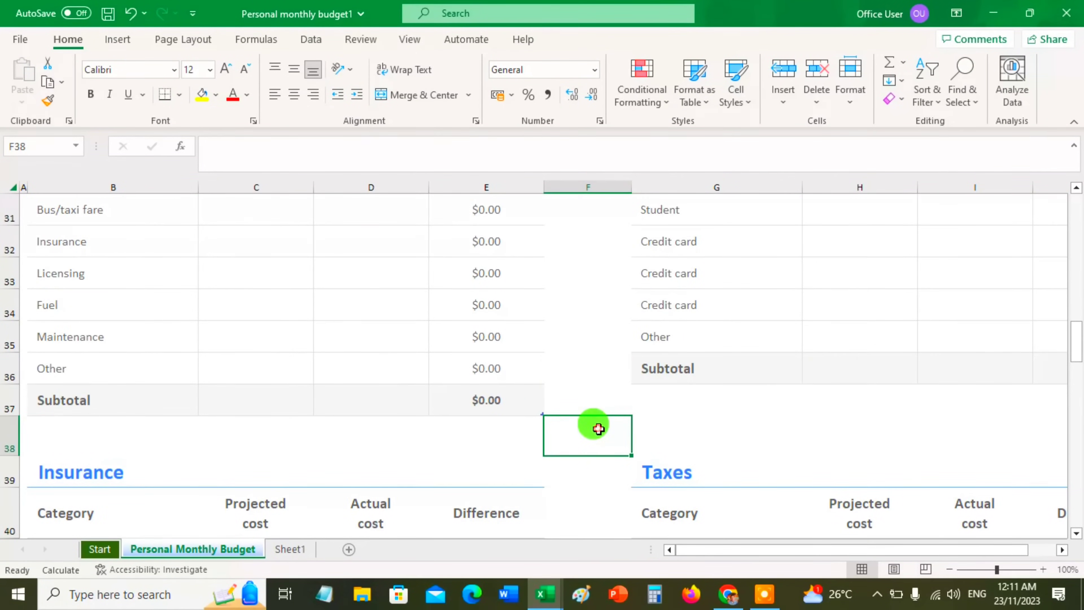
key("ctrl+a")
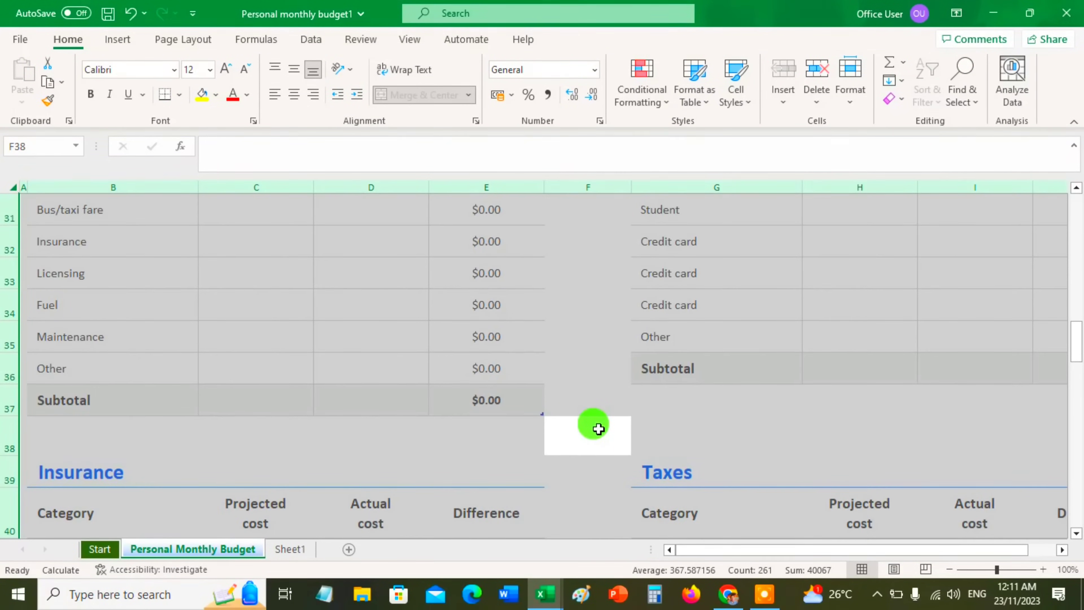
right_click(599, 428)
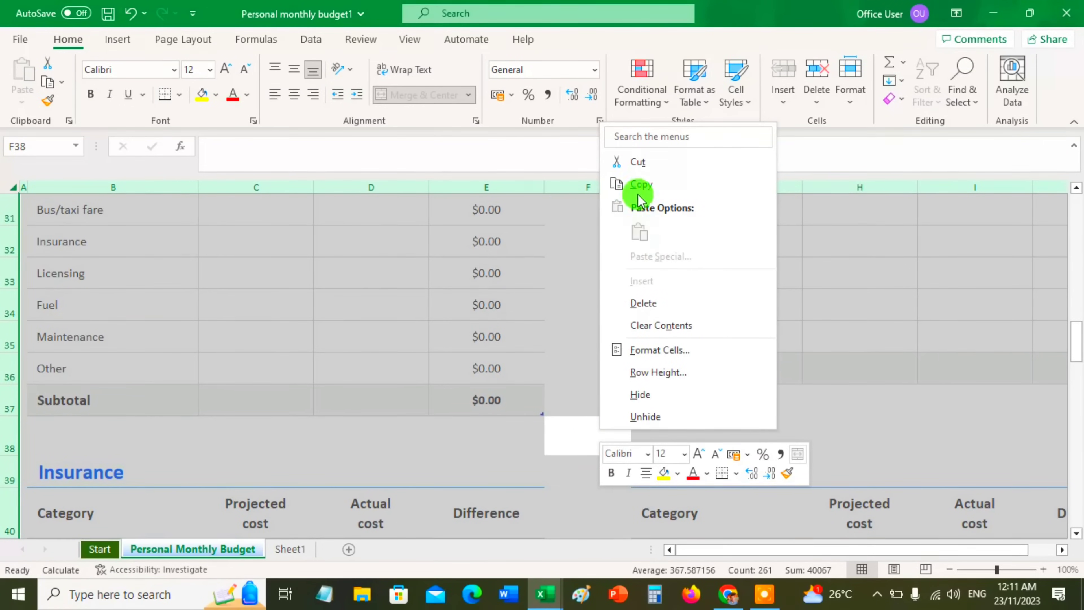
left_click(641, 186)
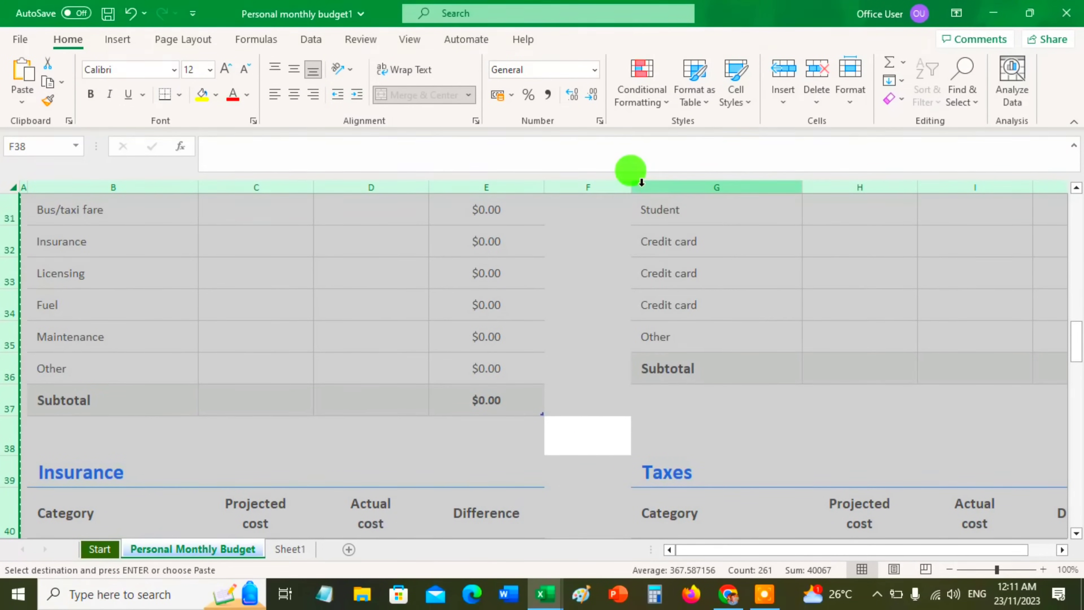
Rename the blank worksheet Sheet1 as FEB
left_click(283, 555)
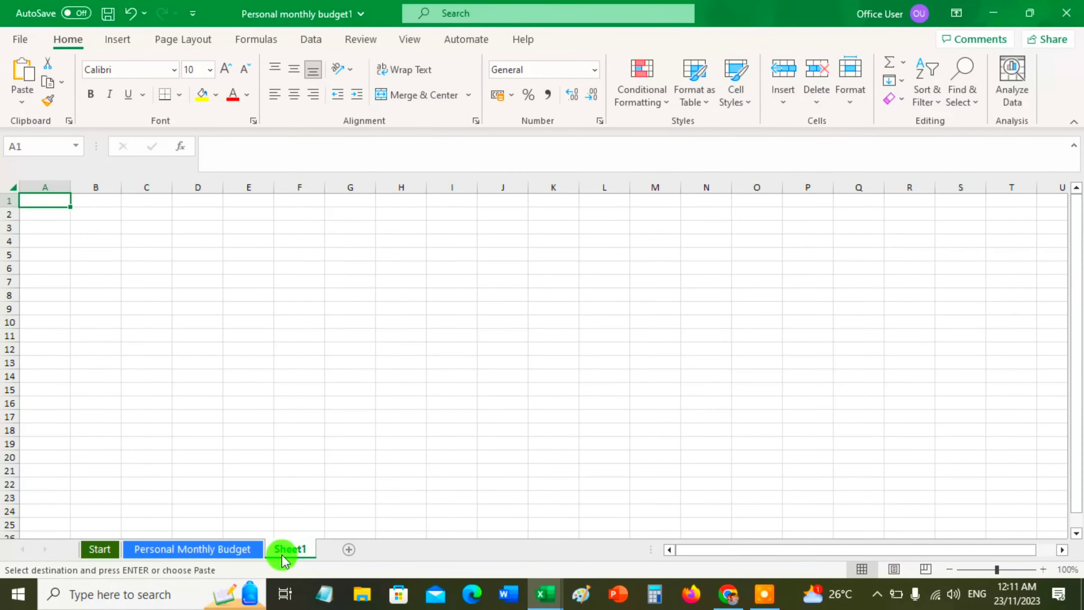
left_click(211, 551)
left_click(288, 551)
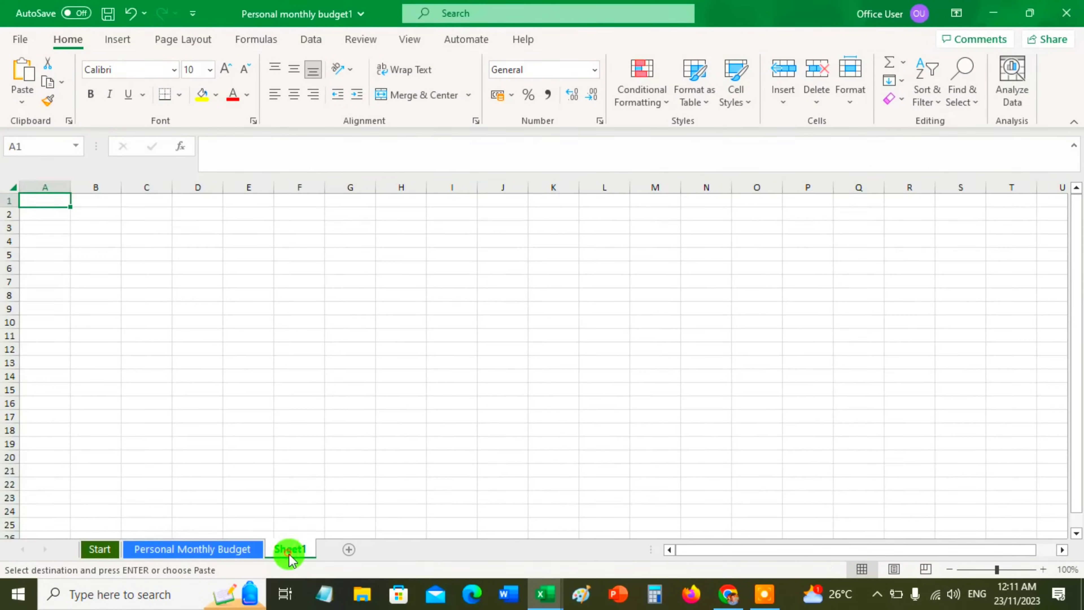
type("FE")
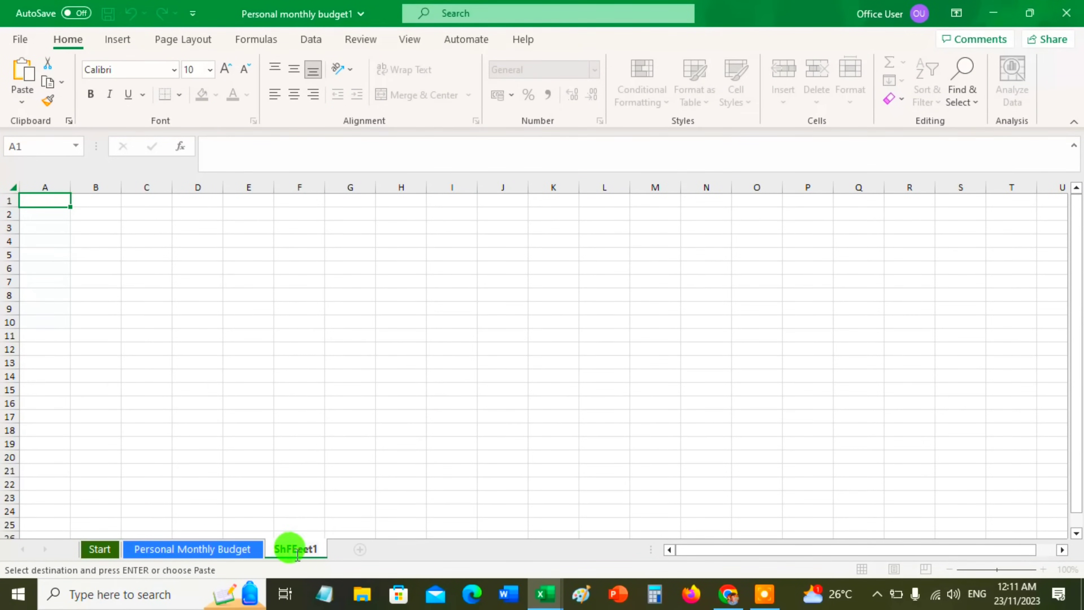
left_click(309, 547)
double_click(301, 547)
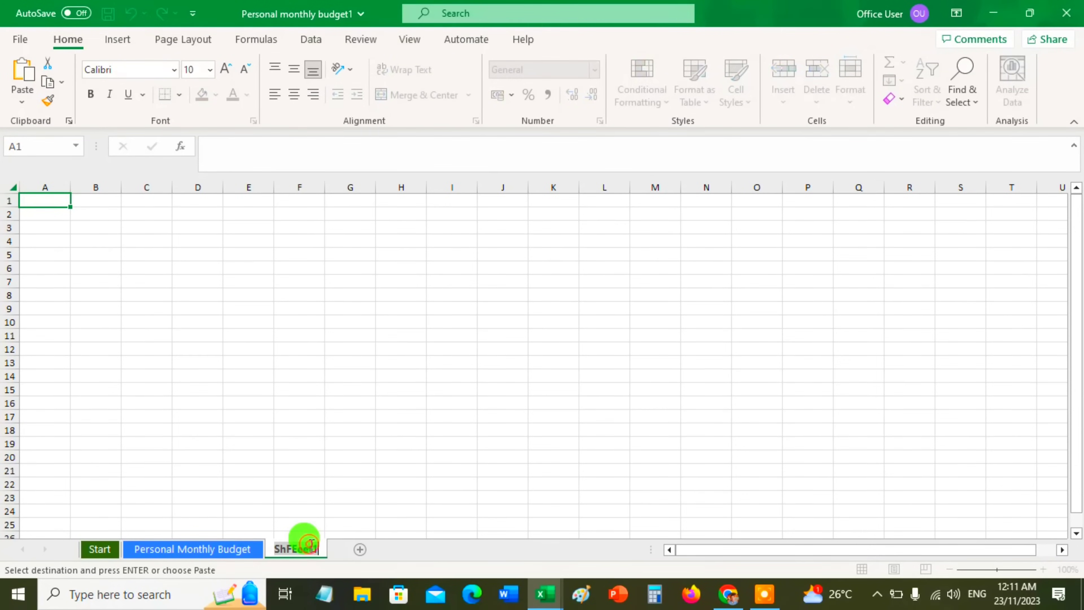
type("FEB")
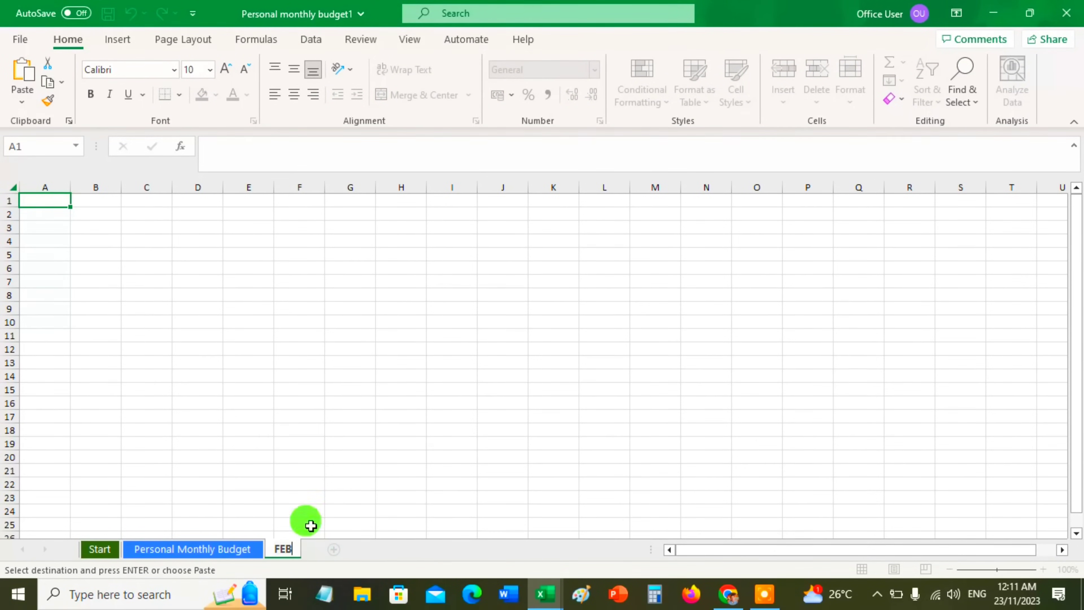
left_click(317, 485)
Paste the copied budget over the entire FEB sheet
left_click(13, 187)
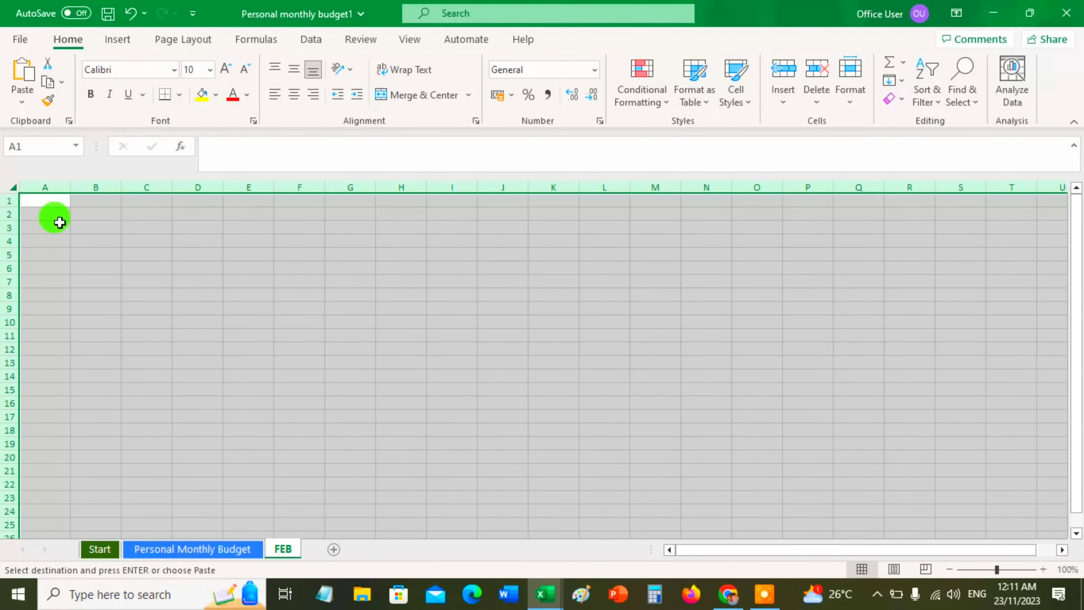
key("ctrl+v")
left_click(384, 416)
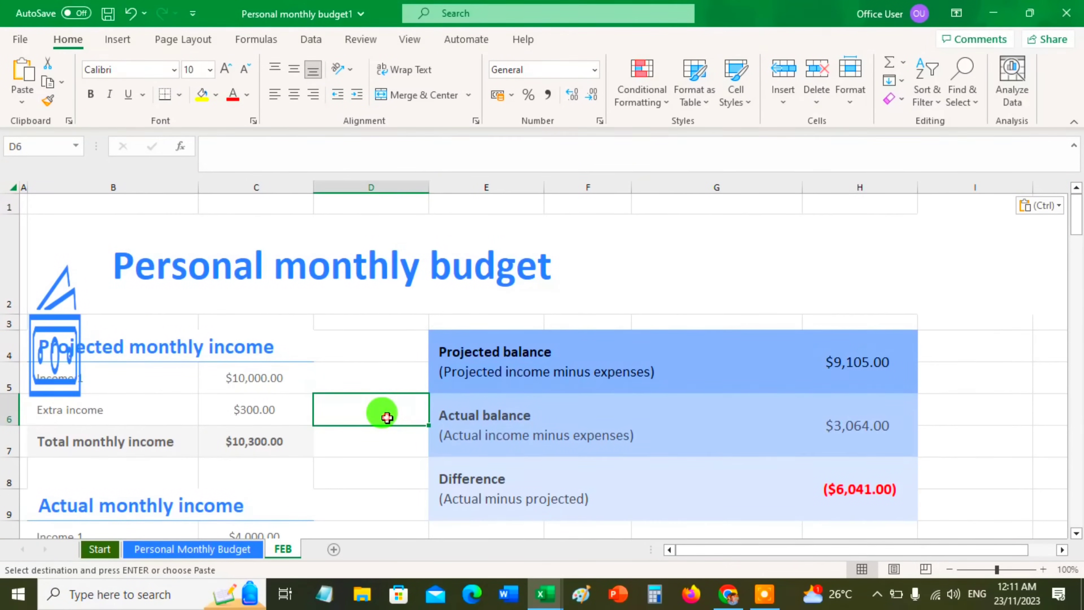
Shrink the stretched banknote graphic on the FEB sheet so that it fits beside the Personal monthly budget title
left_click(46, 327)
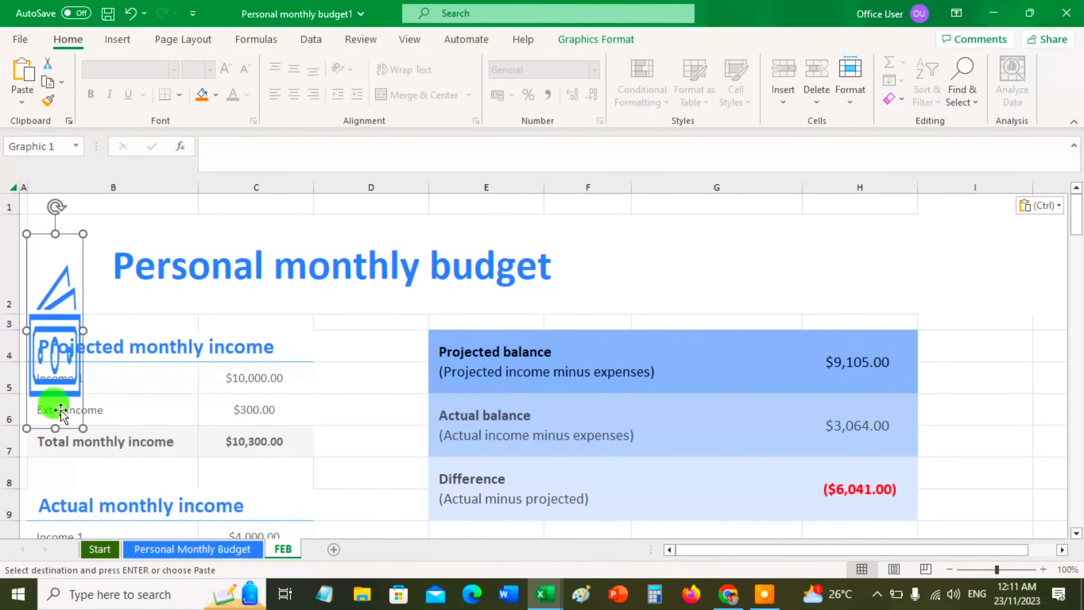
left_click_drag(60, 411, 53, 293)
left_click(368, 383)
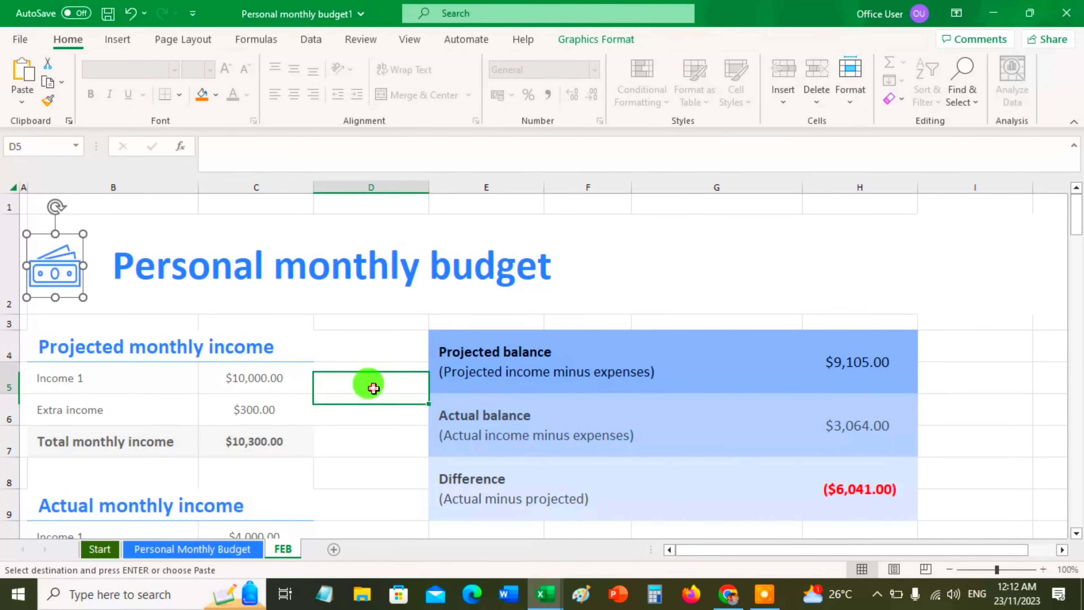
Check the income section of FEB and review the Personal Monthly Budget sheet's income, balance, Housing and Transportation sections
left_click(278, 374)
scroll(286, 445, "down", 1)
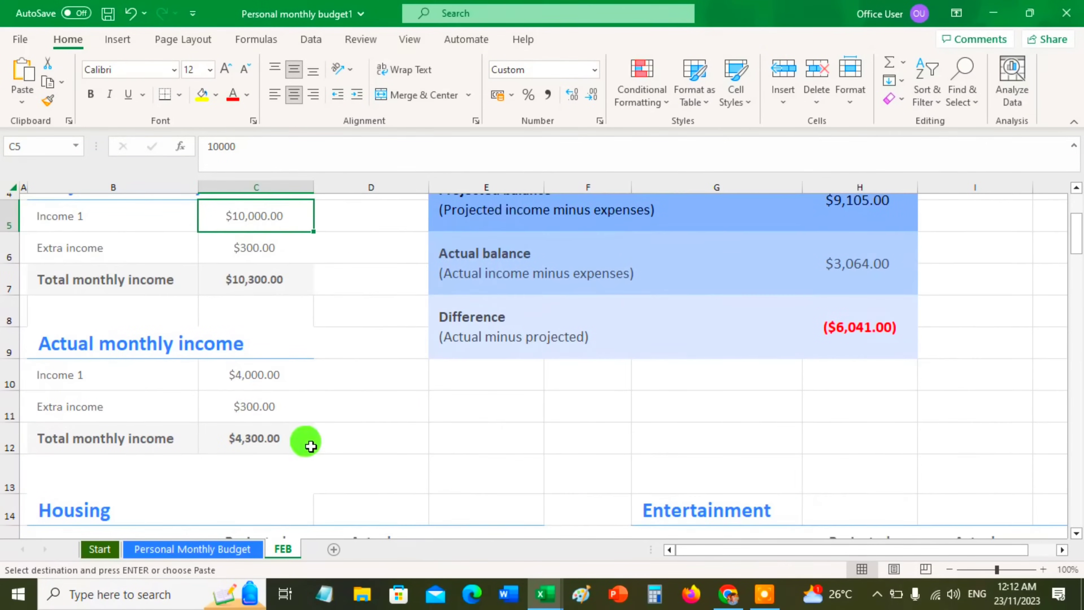
left_click(193, 549)
scroll(341, 448, "up", 3)
left_click(348, 461)
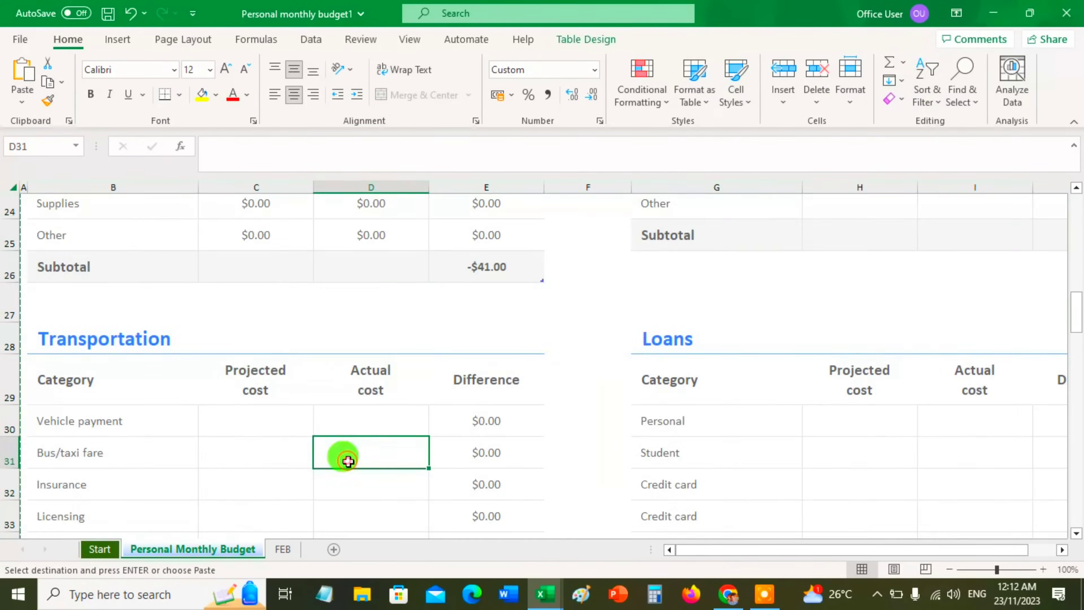
scroll(349, 463, "up", 5)
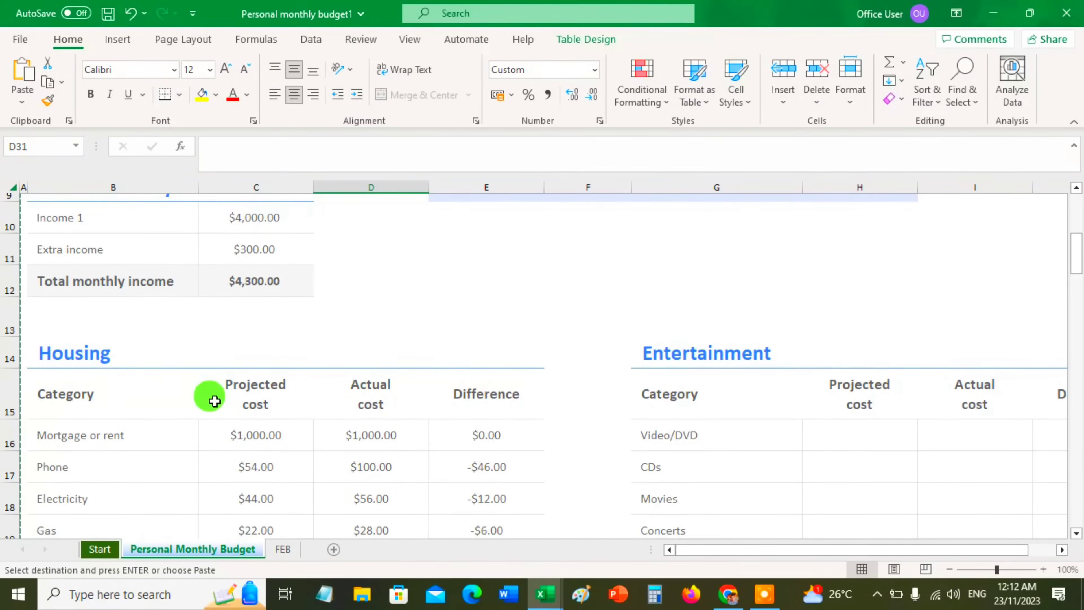
scroll(210, 398, "up", 3)
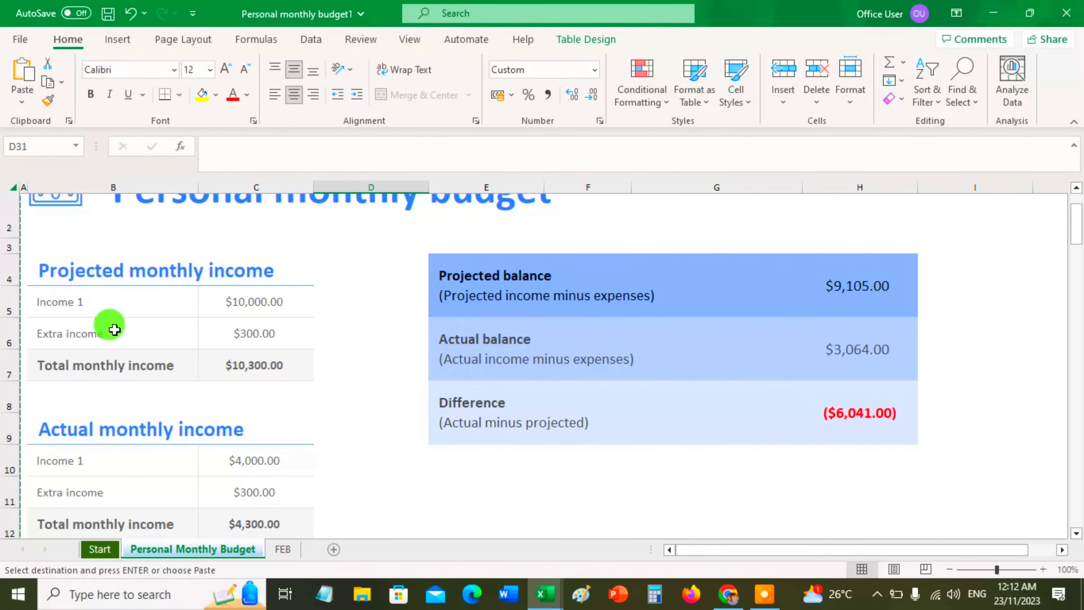
scroll(280, 412, "up", 1)
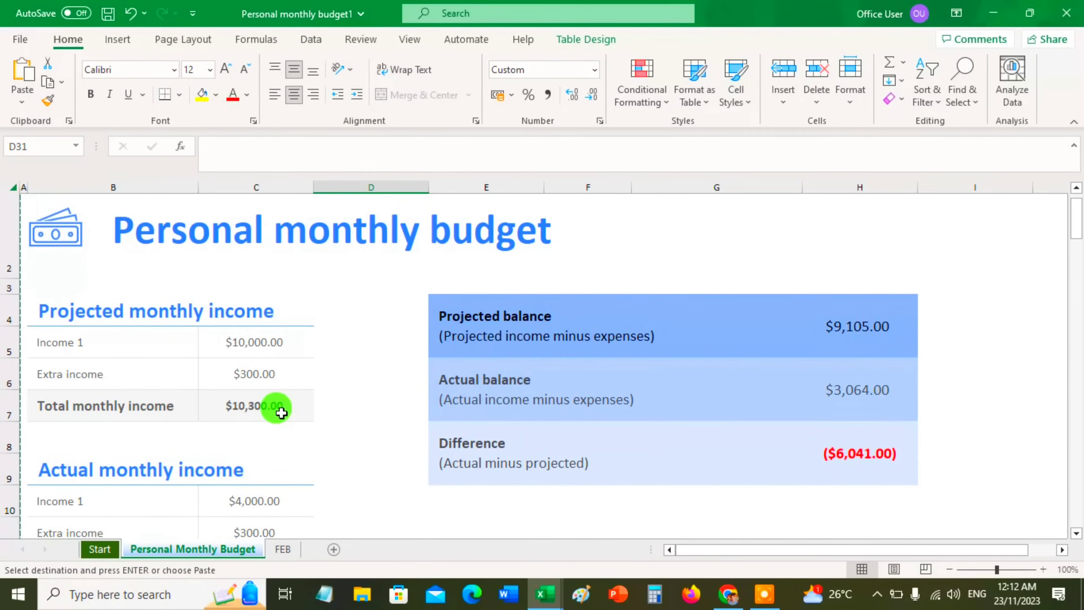
scroll(282, 413, "down", 10)
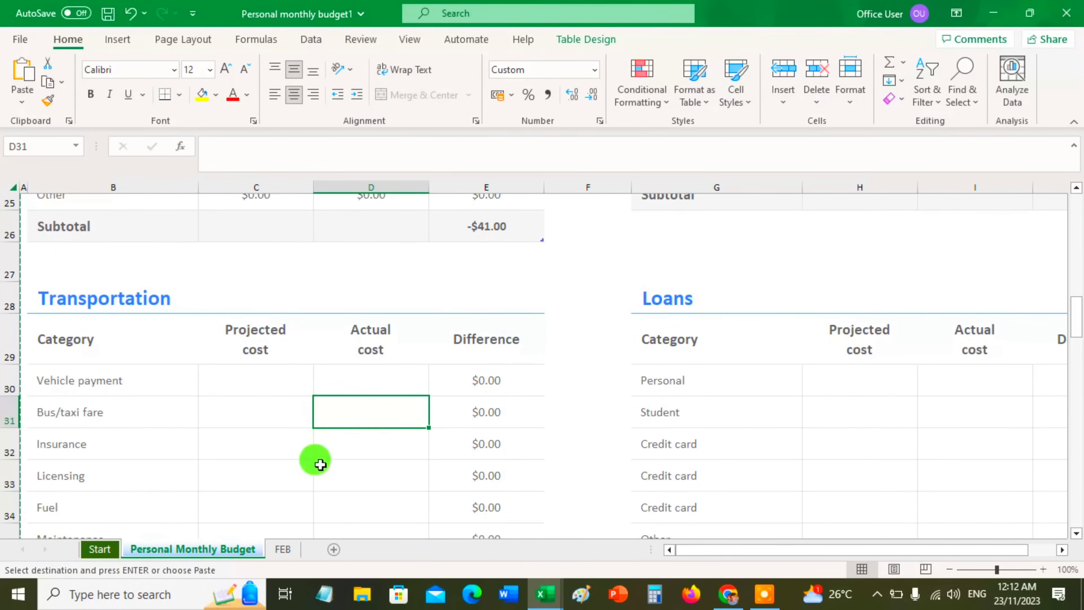
scroll(341, 457, "up", 3)
scroll(371, 459, "up", 3)
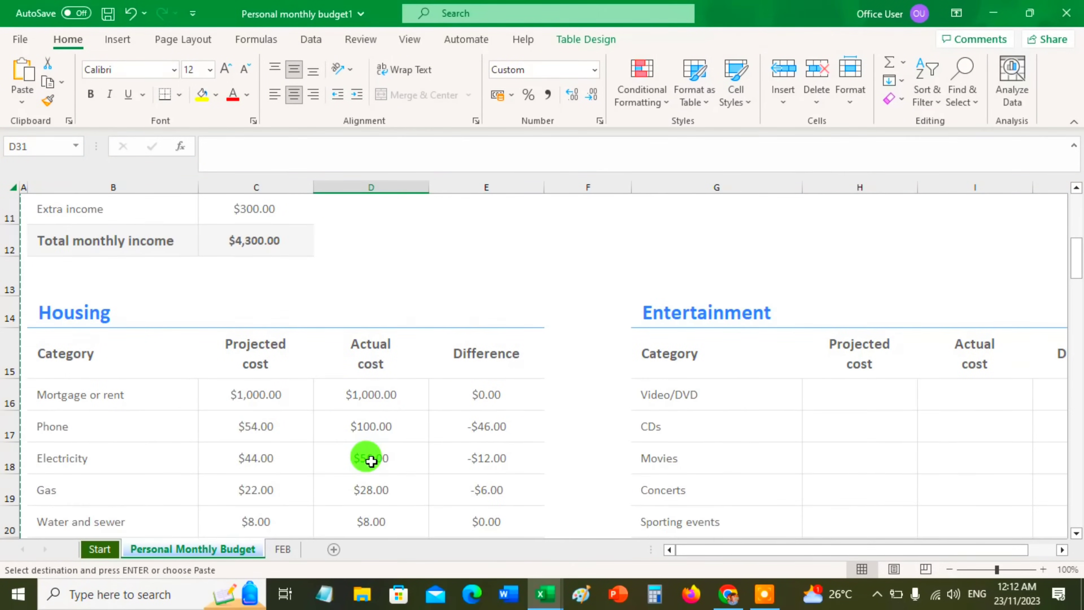
scroll(427, 418, "up", 3)
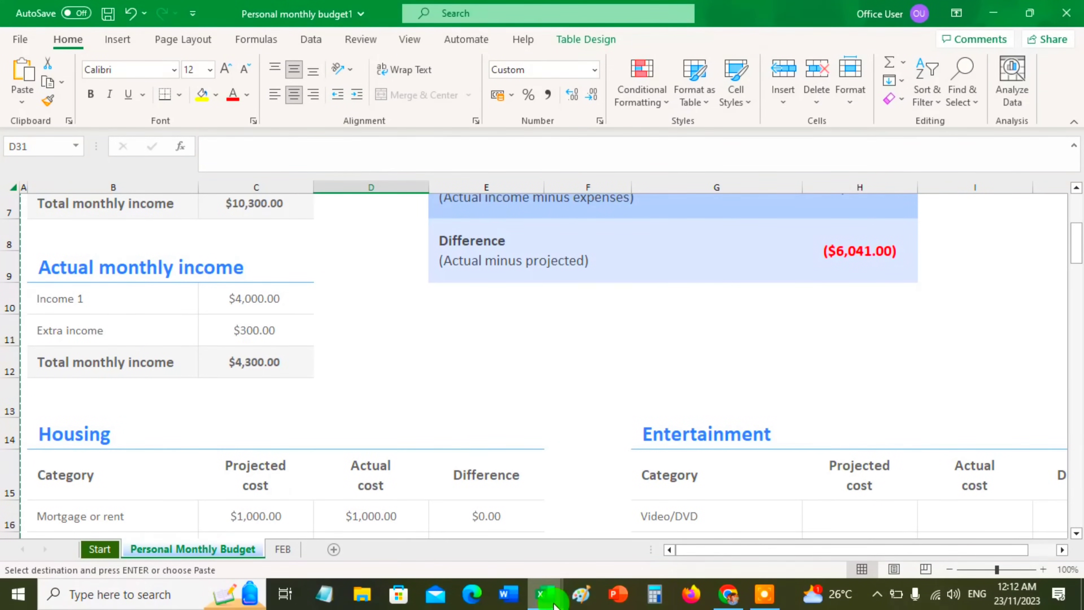
Switch to the BUDGET 2024 workbook and look through the family budget from the Inflow rows to Accum. Bal
mouse_move(544, 593)
left_click(495, 562)
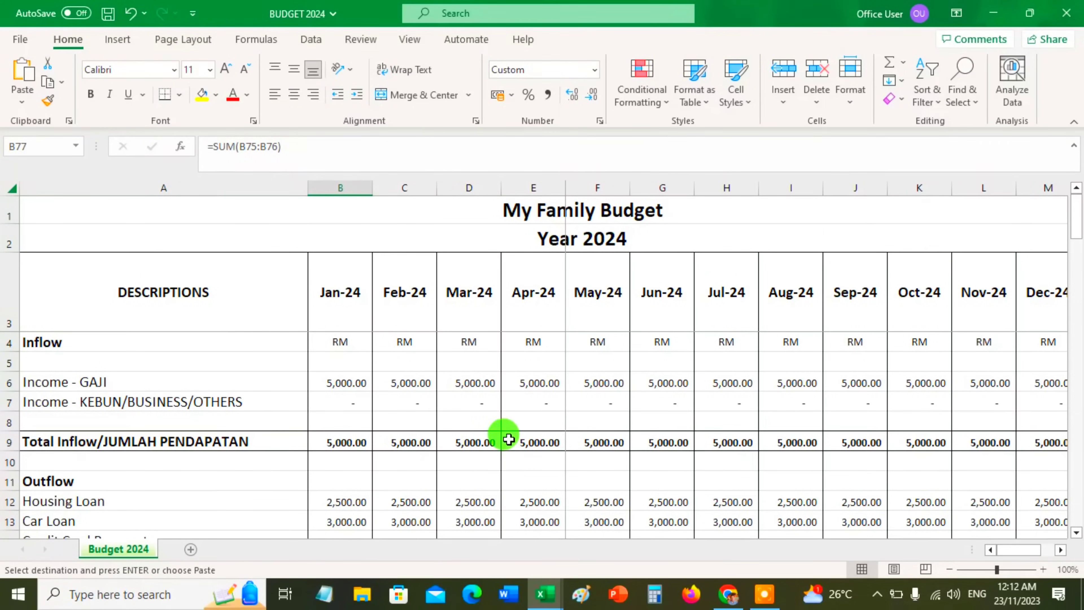
scroll(501, 436, "down", 1)
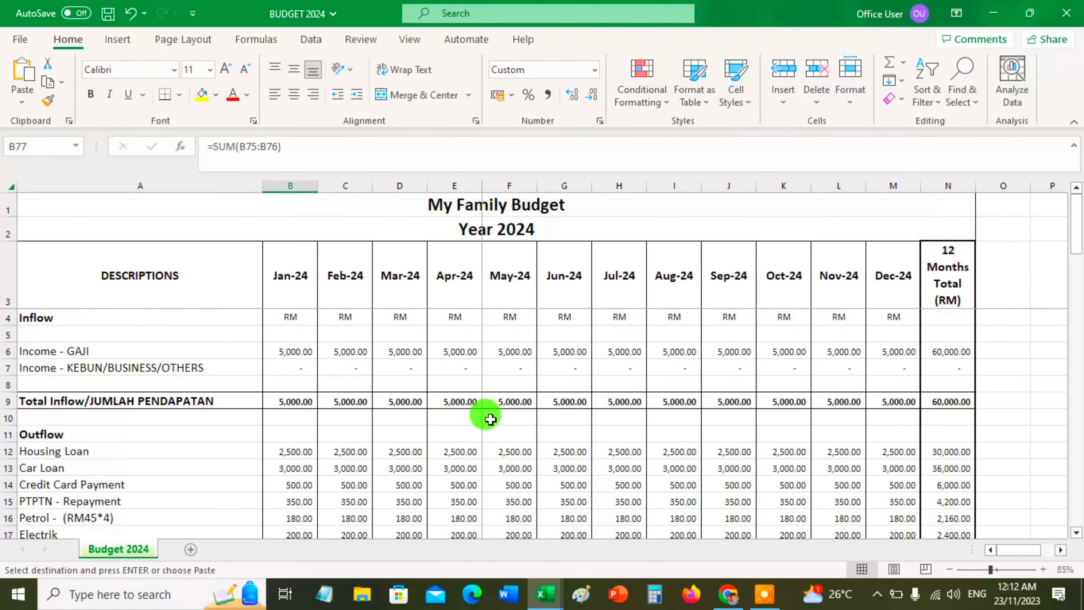
scroll(508, 403, "down", 1)
scroll(511, 406, "down", 20)
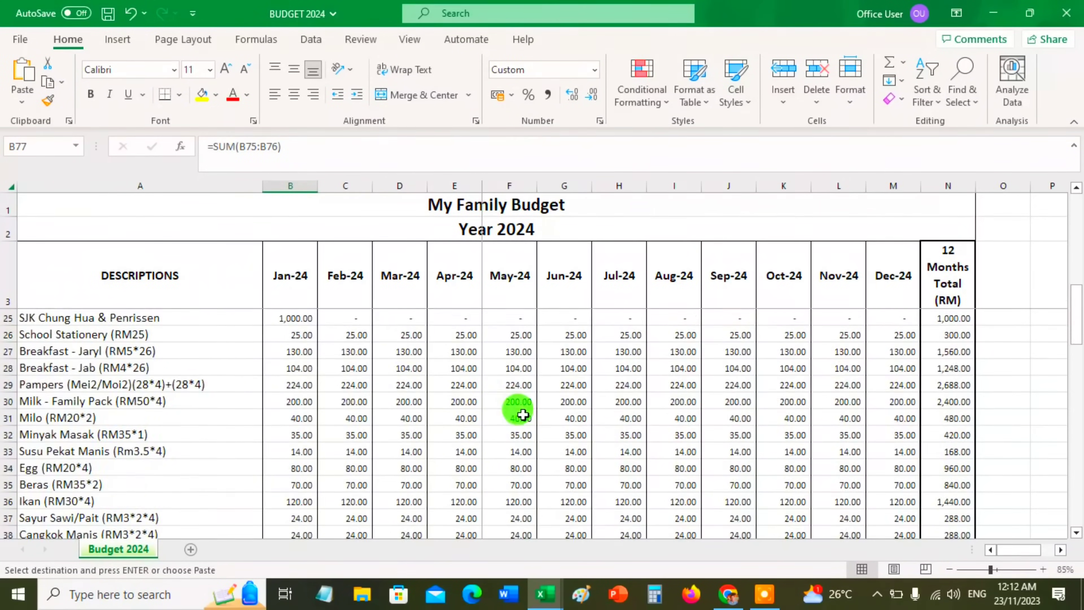
scroll(843, 387, "down", 2)
scroll(843, 386, "up", 8)
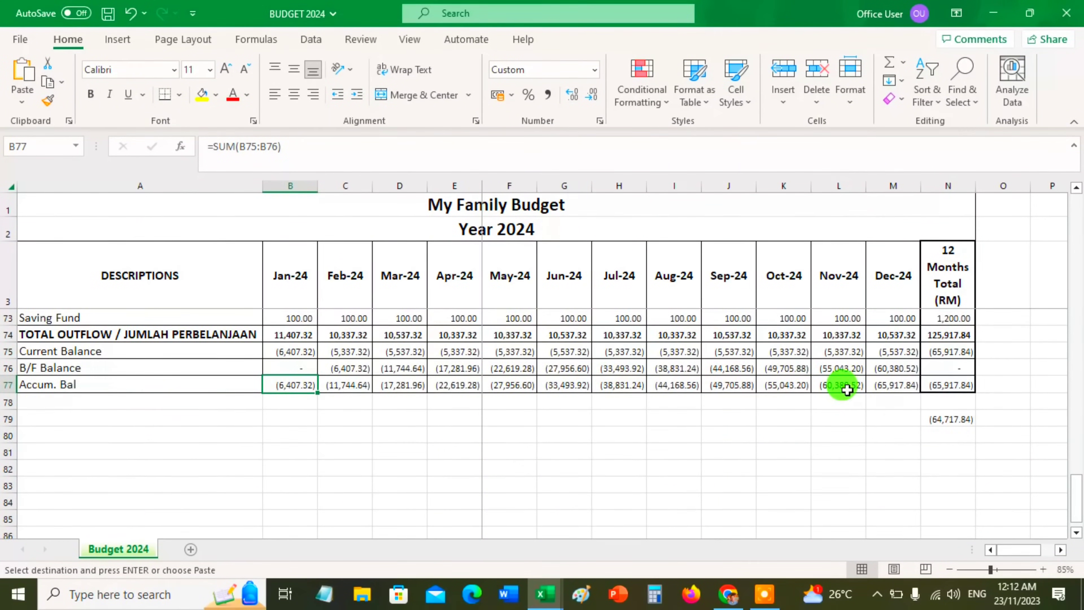
scroll(907, 398, "up", 18)
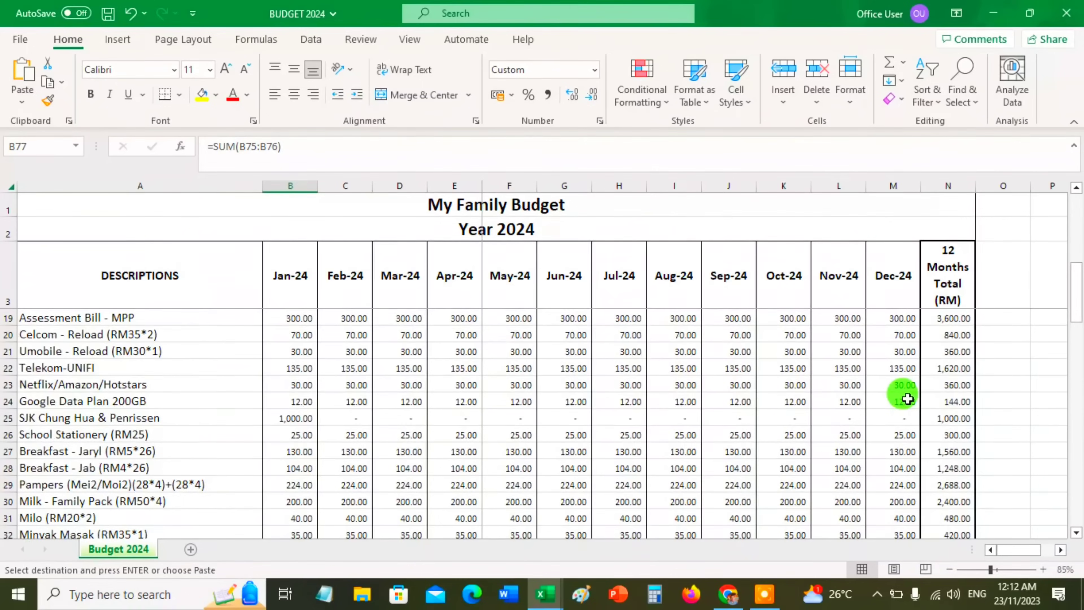
Examine the 12-month total of Total Inflow and the TOTAL OUTFLOW row with the balances beneath it
left_click(956, 402)
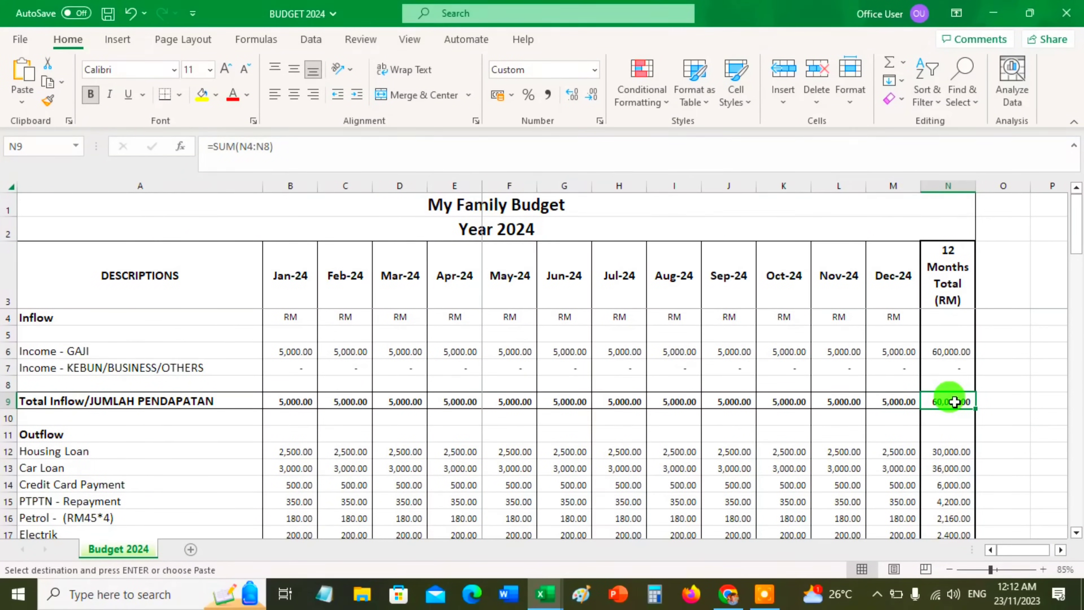
scroll(954, 401, "down", 20)
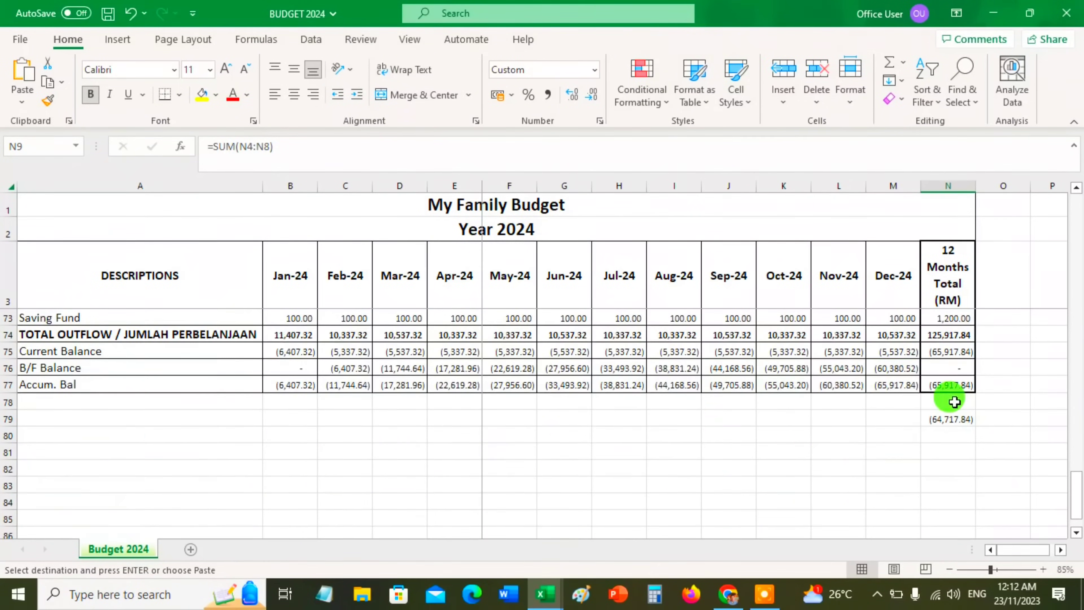
scroll(954, 401, "up", 2)
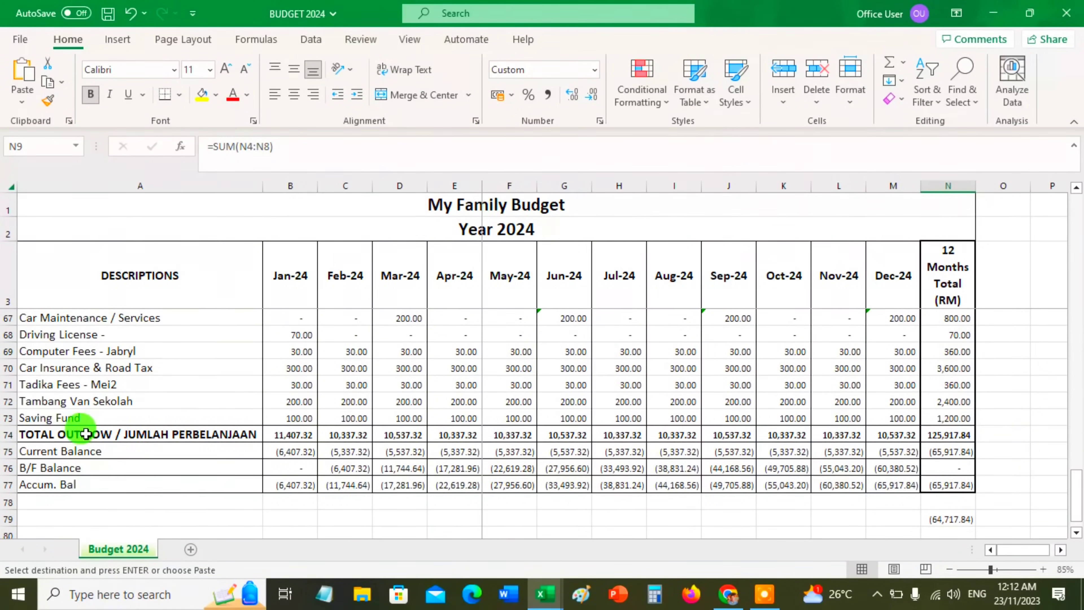
left_click(166, 433)
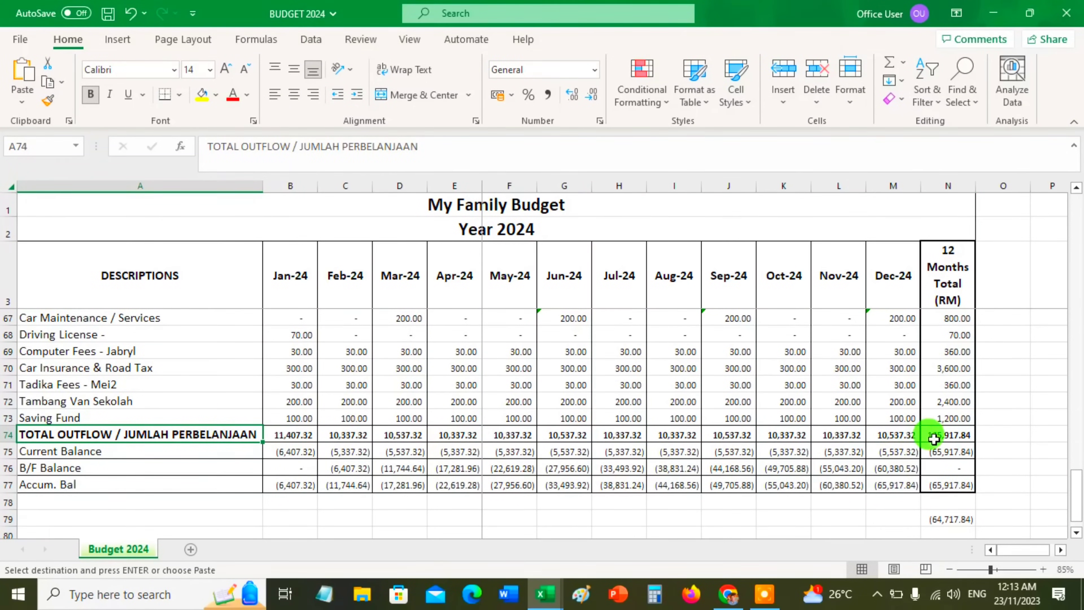
Examine the 12-month total outflow and the Saving Fund row, and review the outflow items back up to the January Total Inflow
left_click(944, 434)
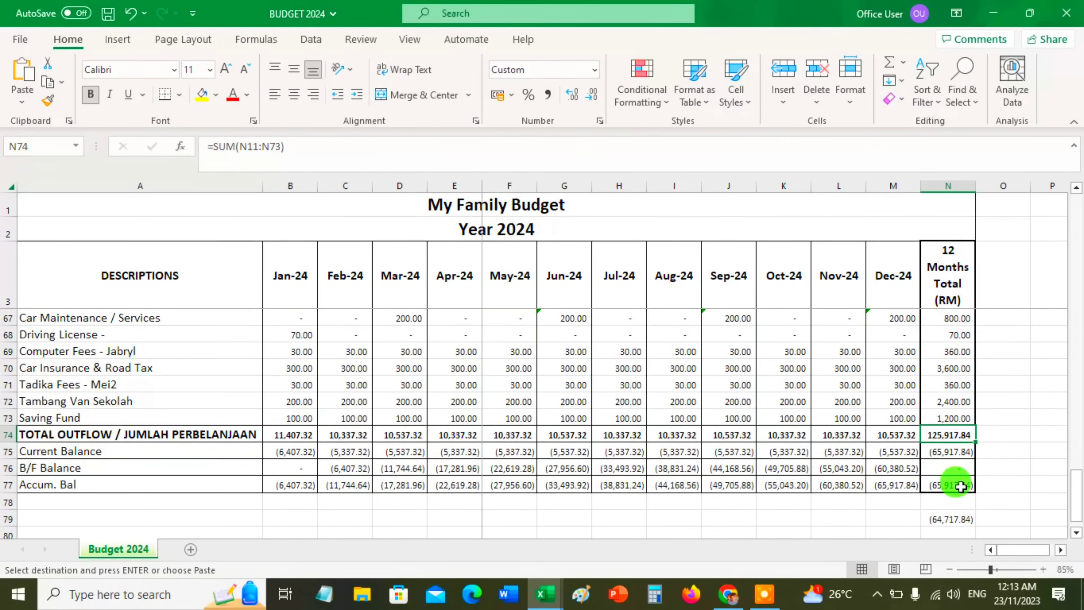
left_click(298, 419)
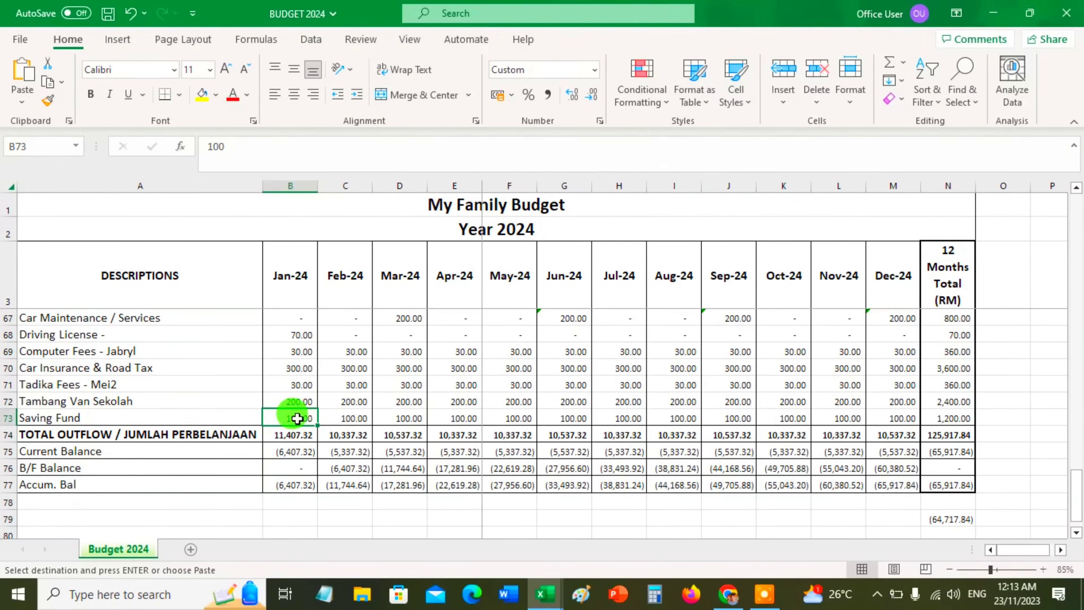
scroll(297, 417, "up", 9)
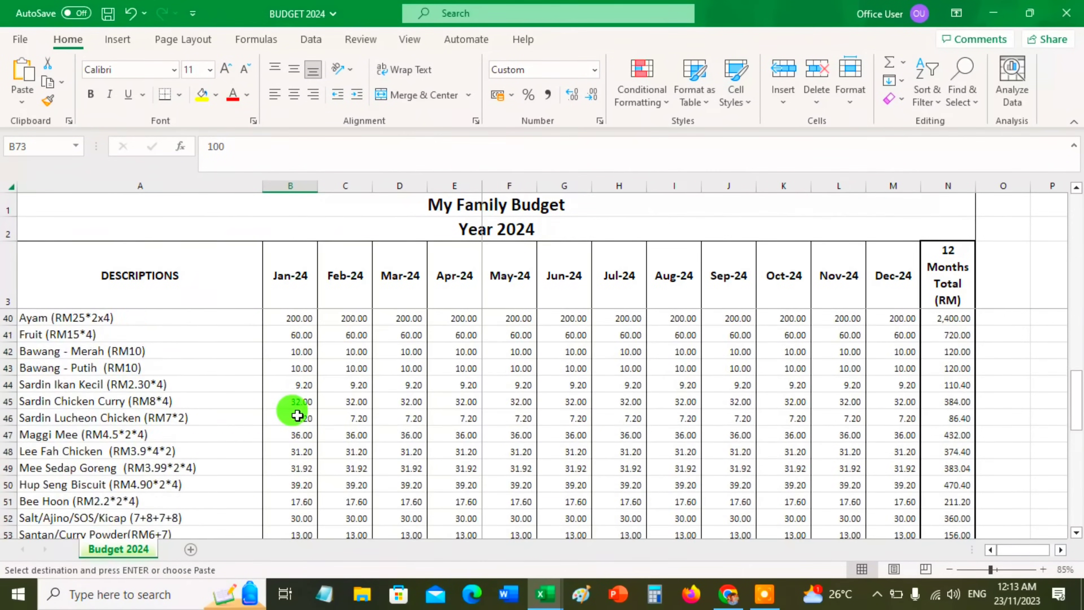
scroll(297, 415, "up", 6)
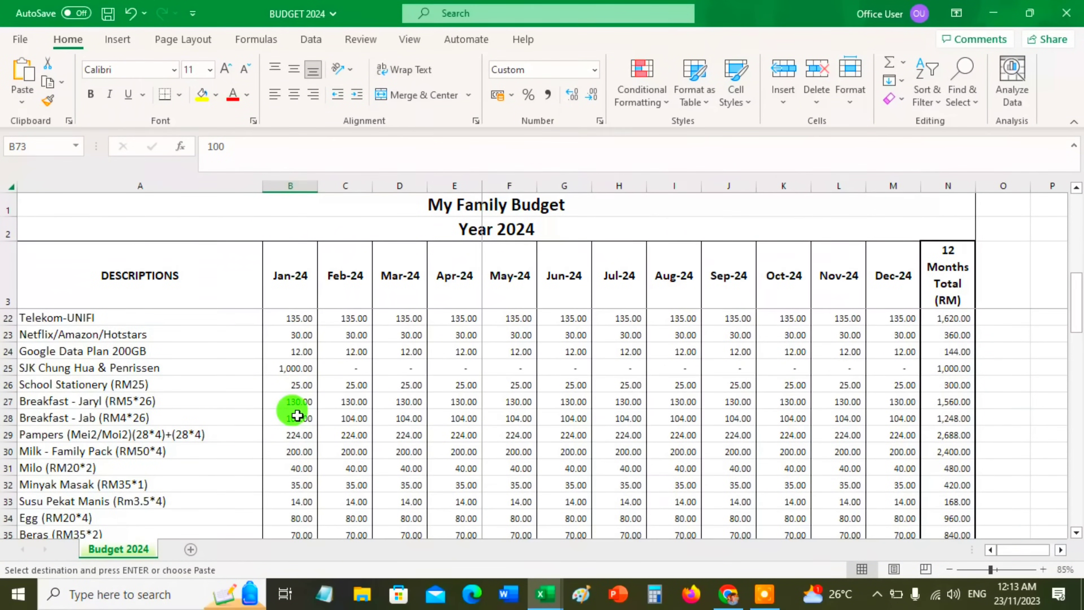
scroll(297, 415, "up", 6)
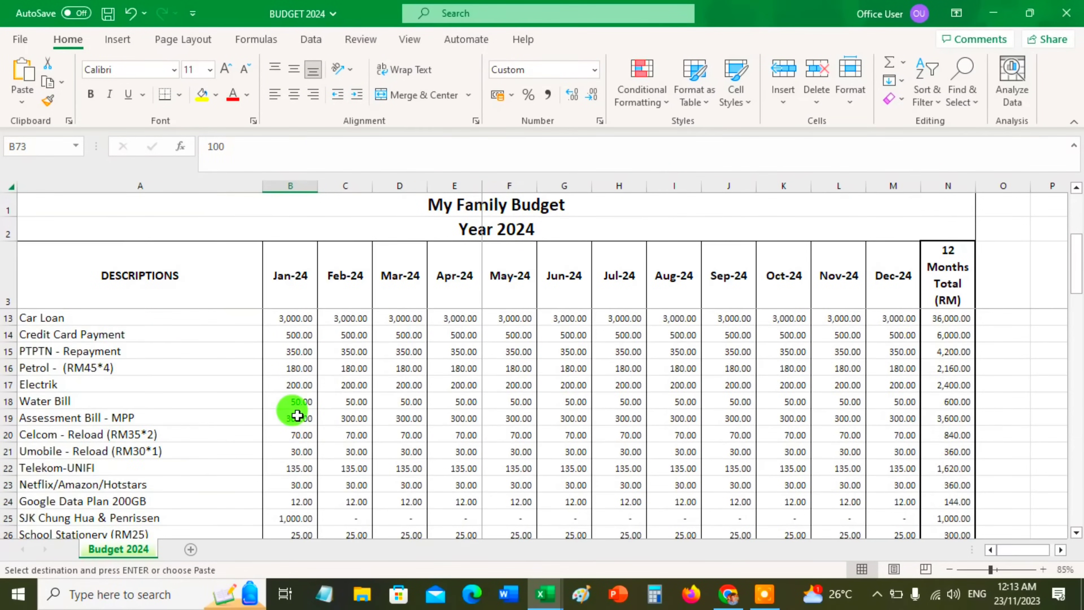
scroll(298, 415, "down", 2)
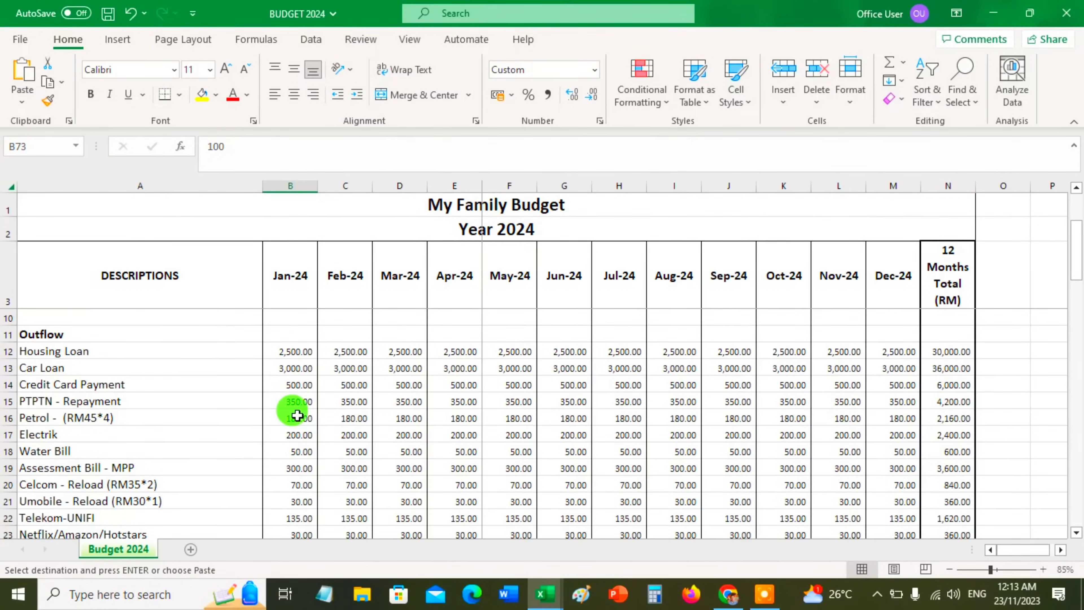
scroll(298, 415, "up", 2)
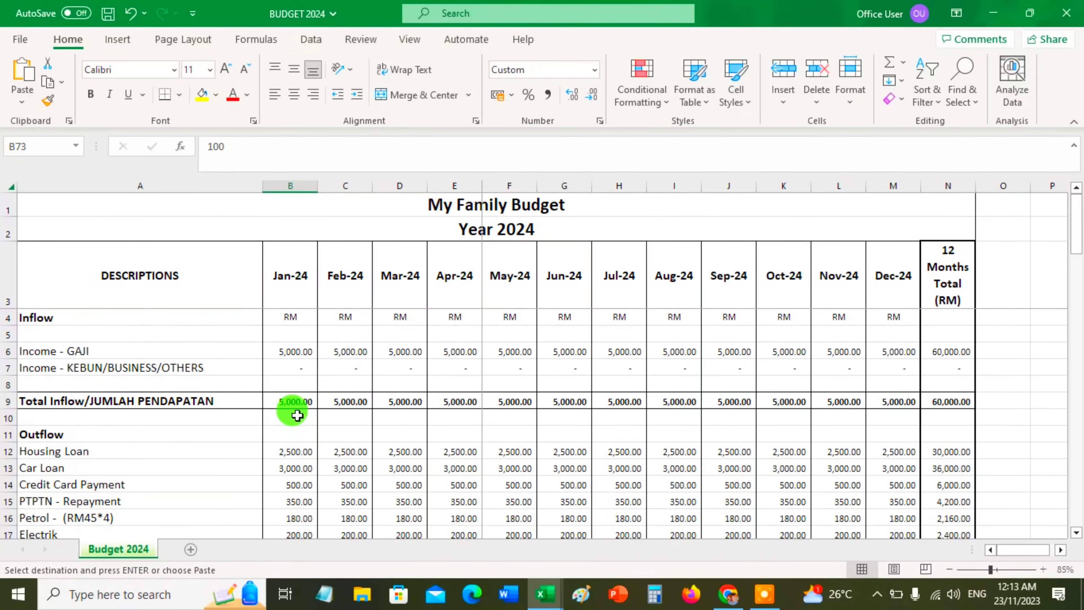
scroll(298, 416, "down", 1)
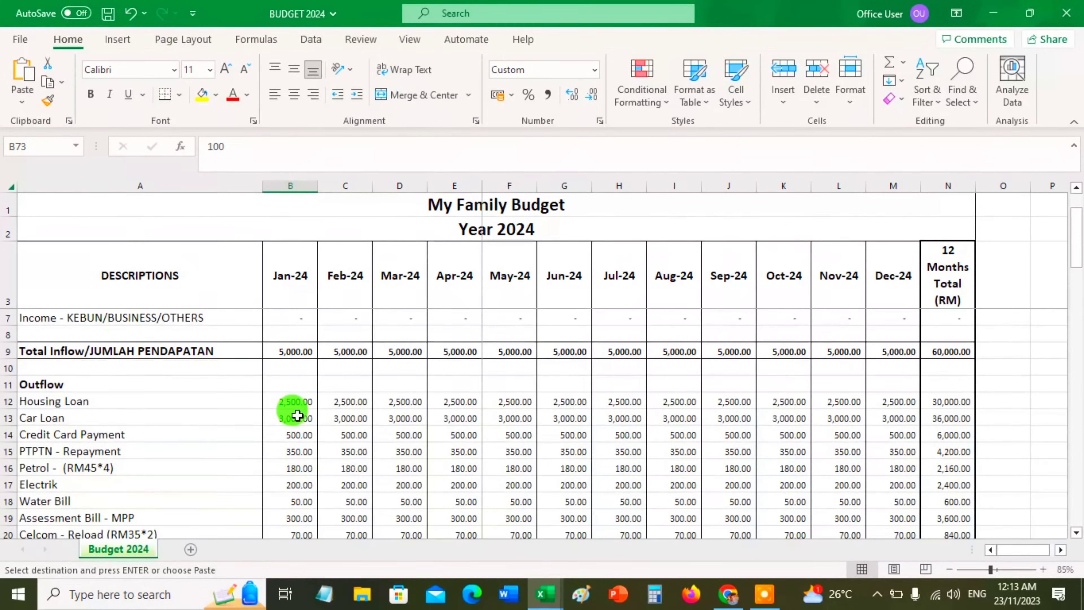
scroll(297, 416, "up", 1)
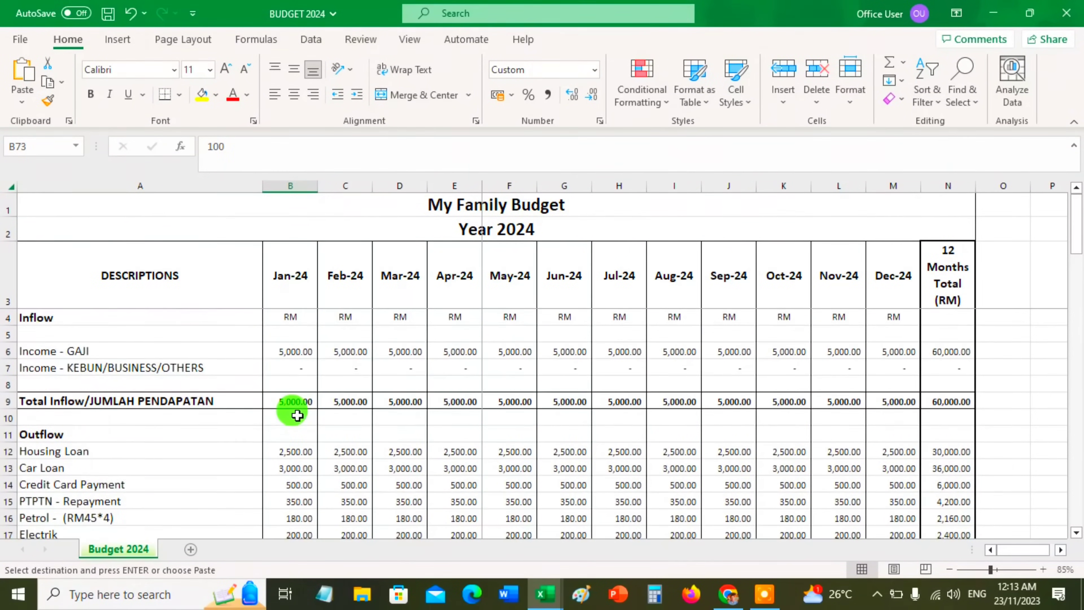
left_click(298, 403)
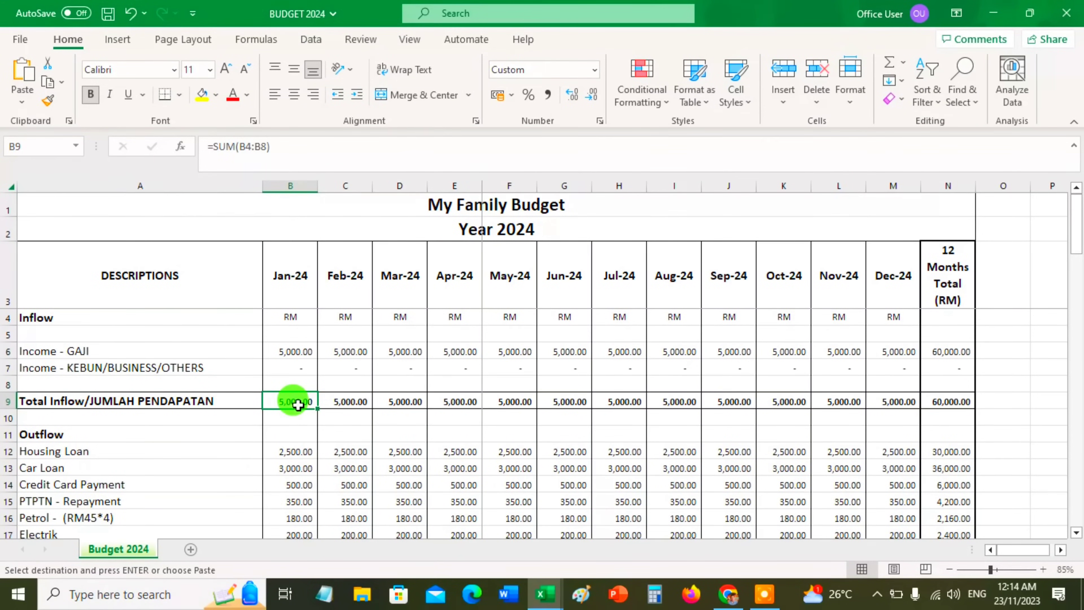
left_click(765, 594)
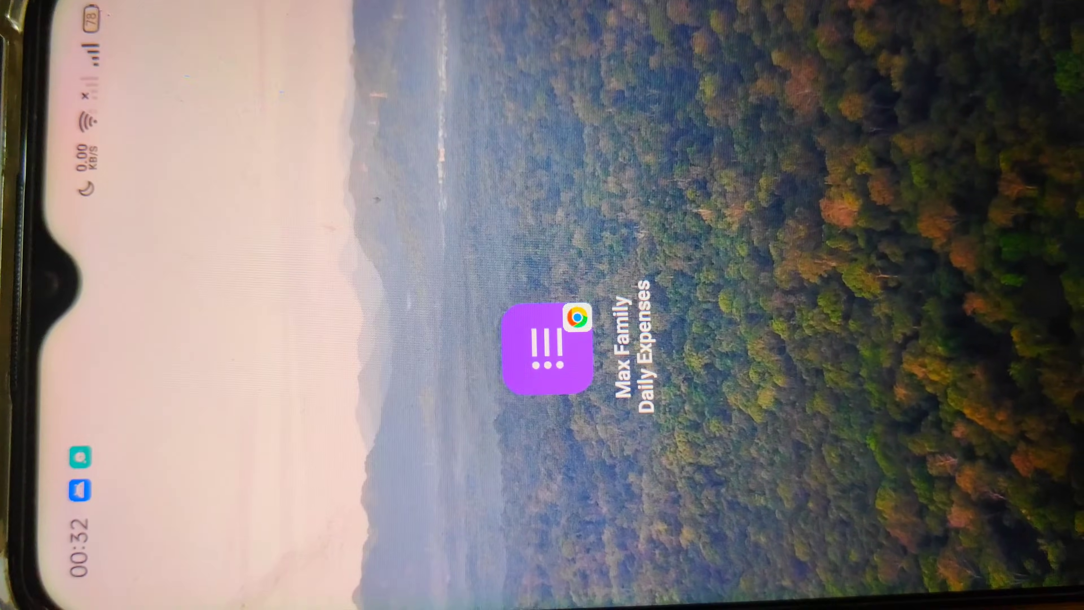
Switch to the Max Family Daily Expenses form on the phone and fill in the e-mail address and claimant's name
left_click(547, 348)
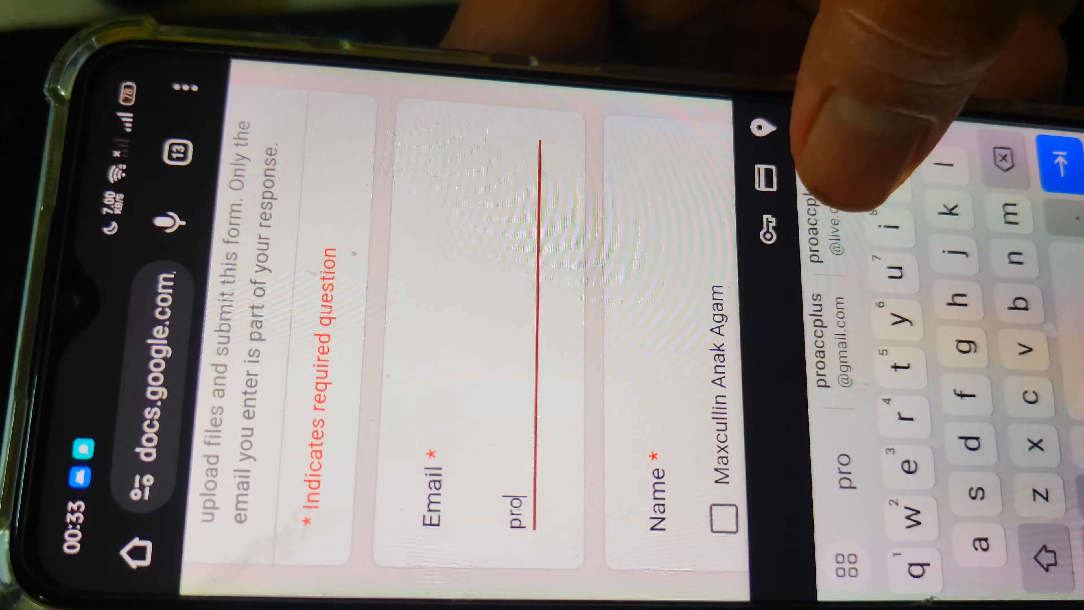
left_click(826, 226)
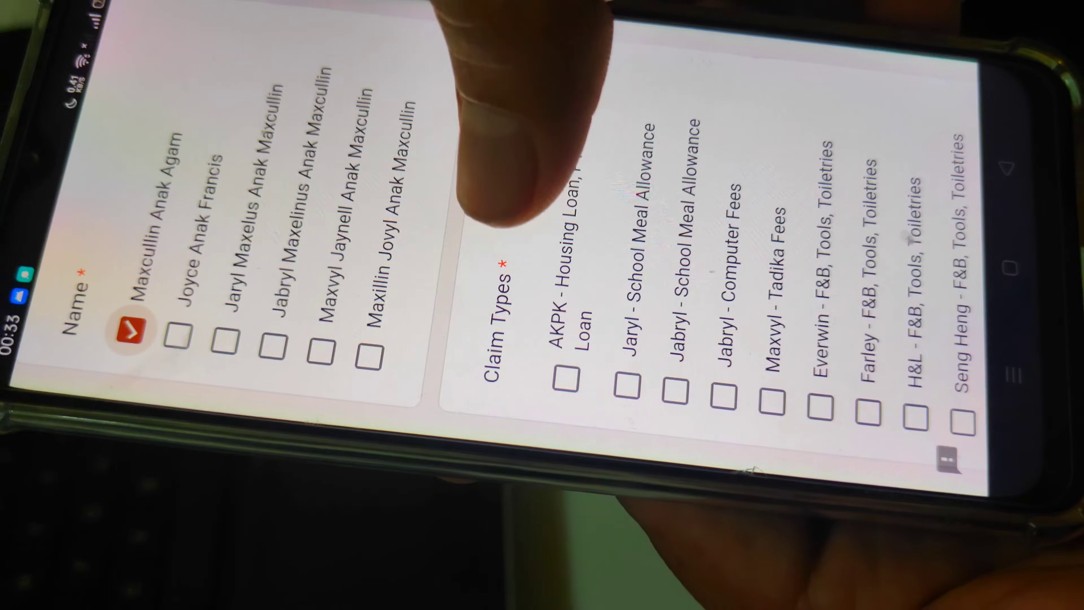
Choose Petrol as the claim type and enter "Petronas Petrol" as the description
scroll(790, 196, "down", 5)
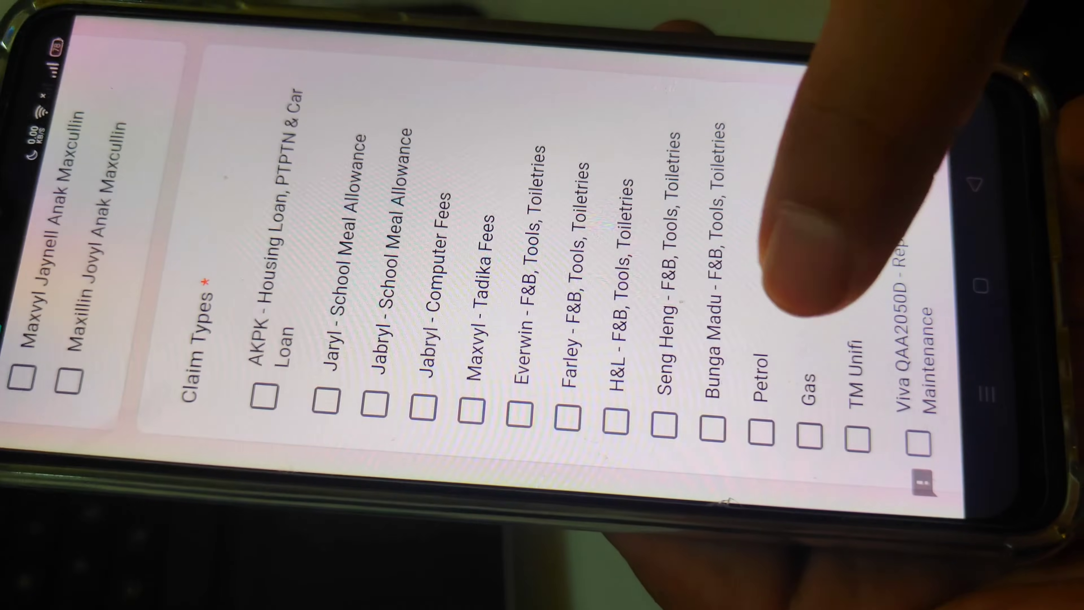
left_click(770, 397)
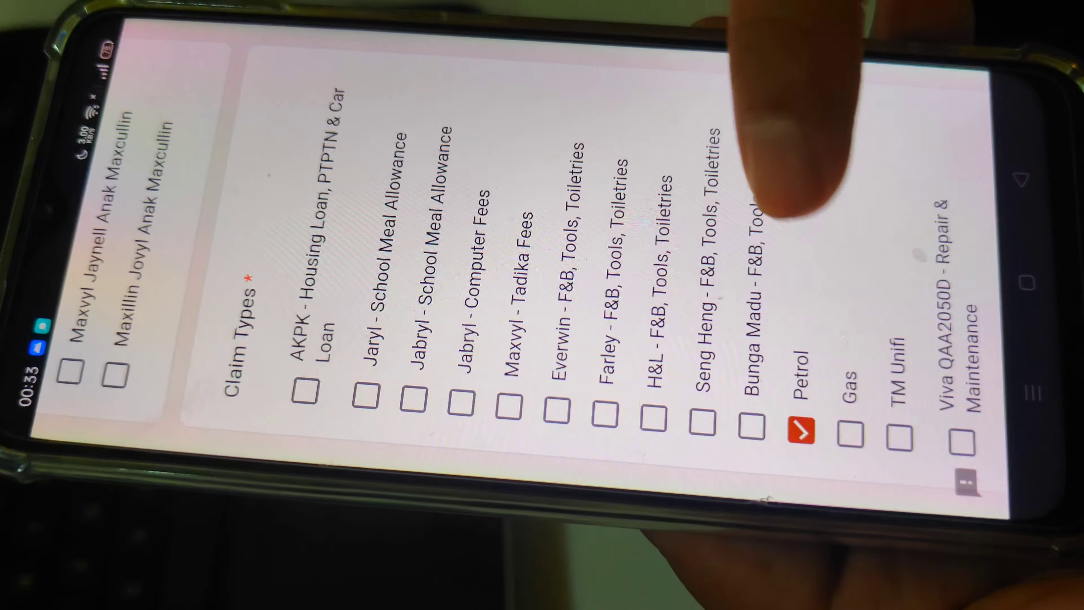
scroll(653, 265, "down", 5)
scroll(502, 242, "down", 5)
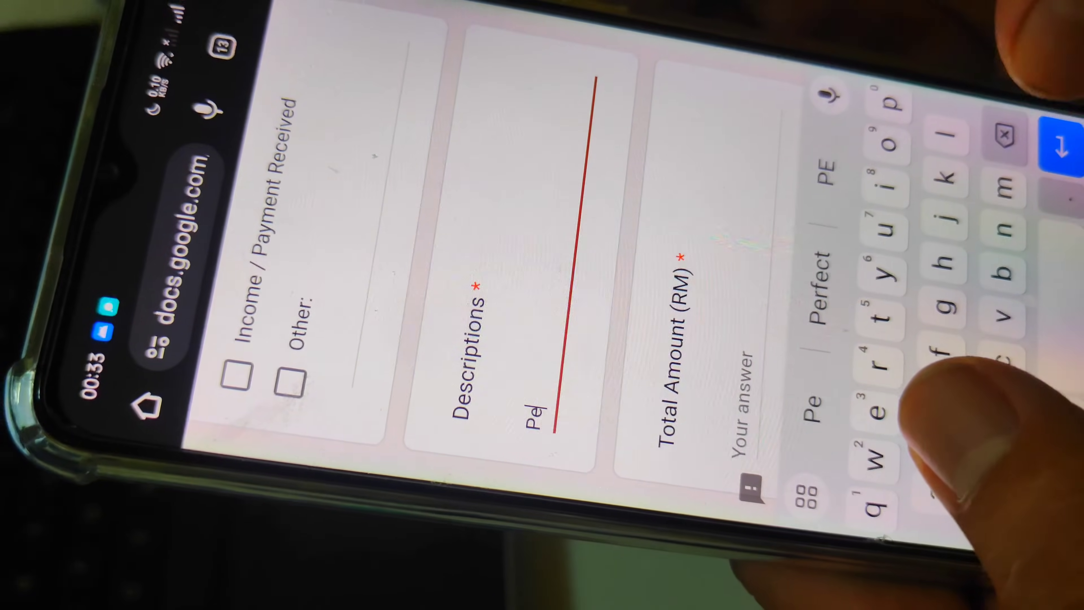
type("tro")
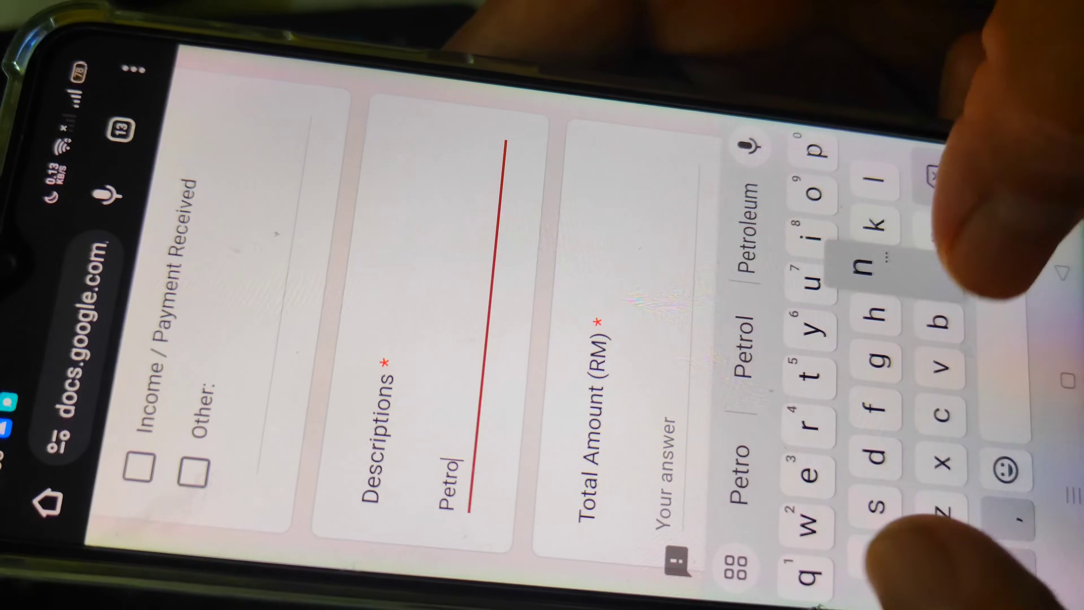
type("nas Petrol")
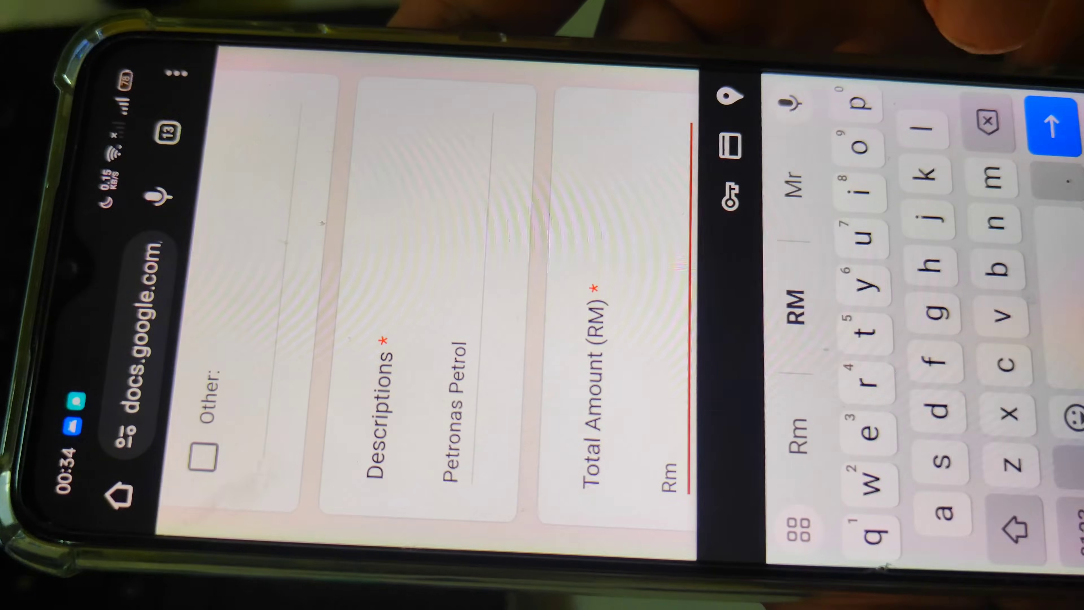
Enter Rm35.00 as the form's total amount
left_click(1073, 525)
type("35.")
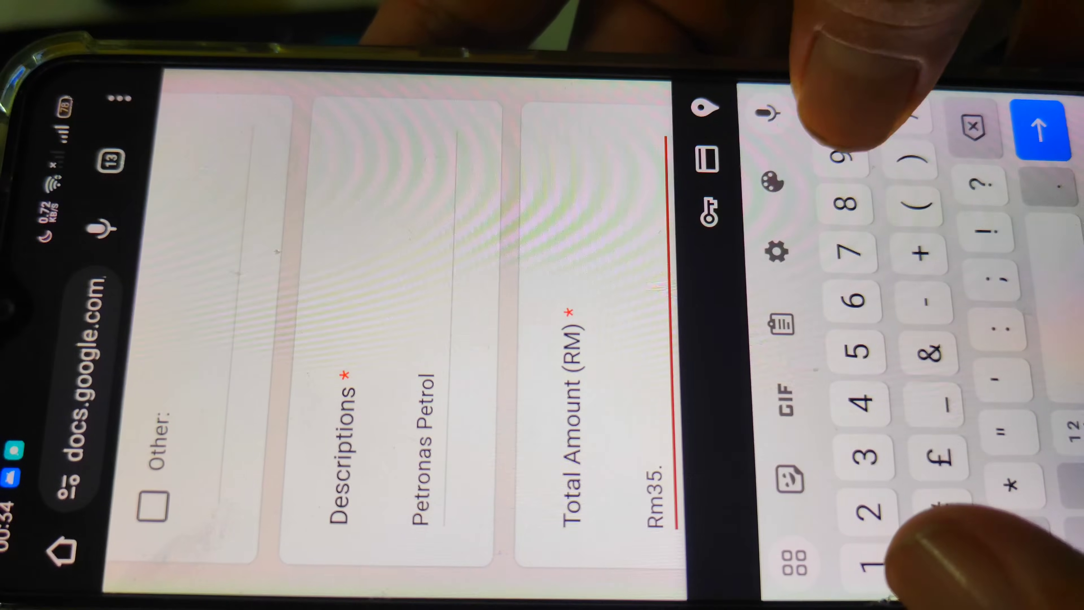
type("00")
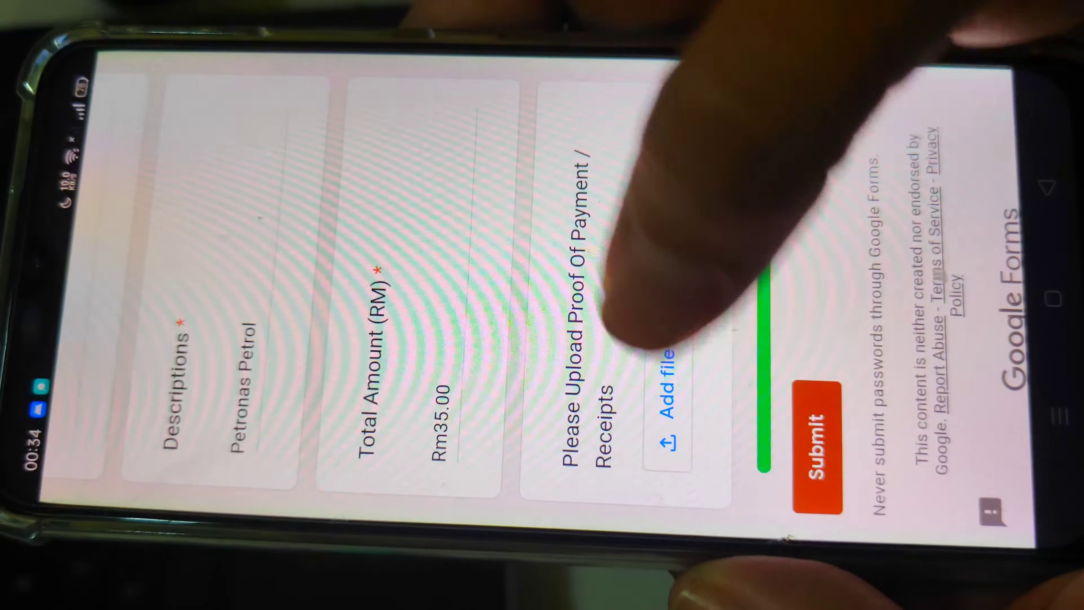
Photograph the Petronas petrol receipt with the camera and attach it to the form as proof of payment
left_click(672, 410)
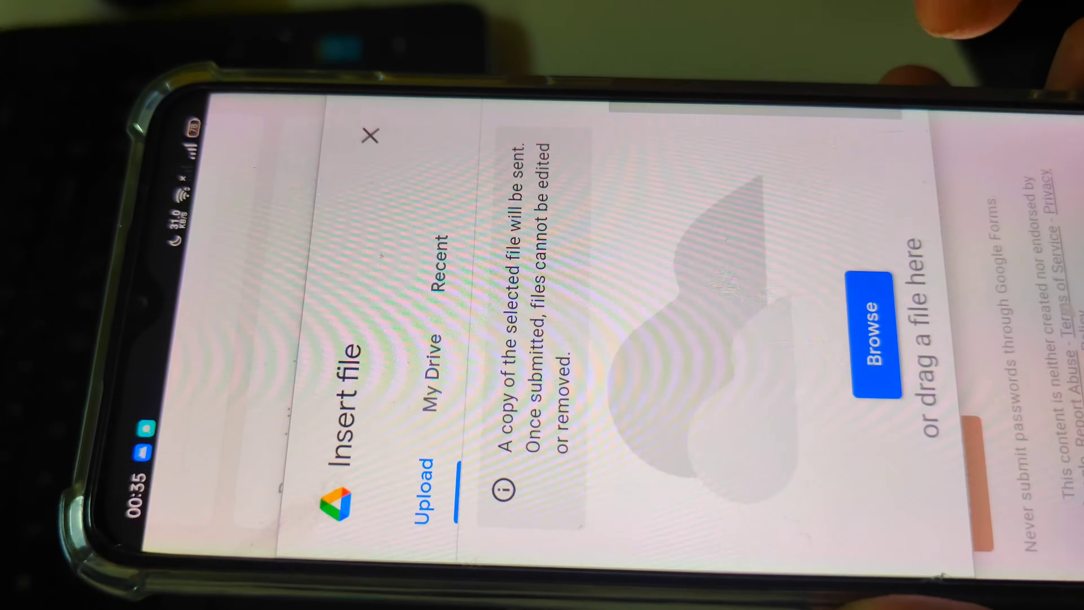
left_click(873, 335)
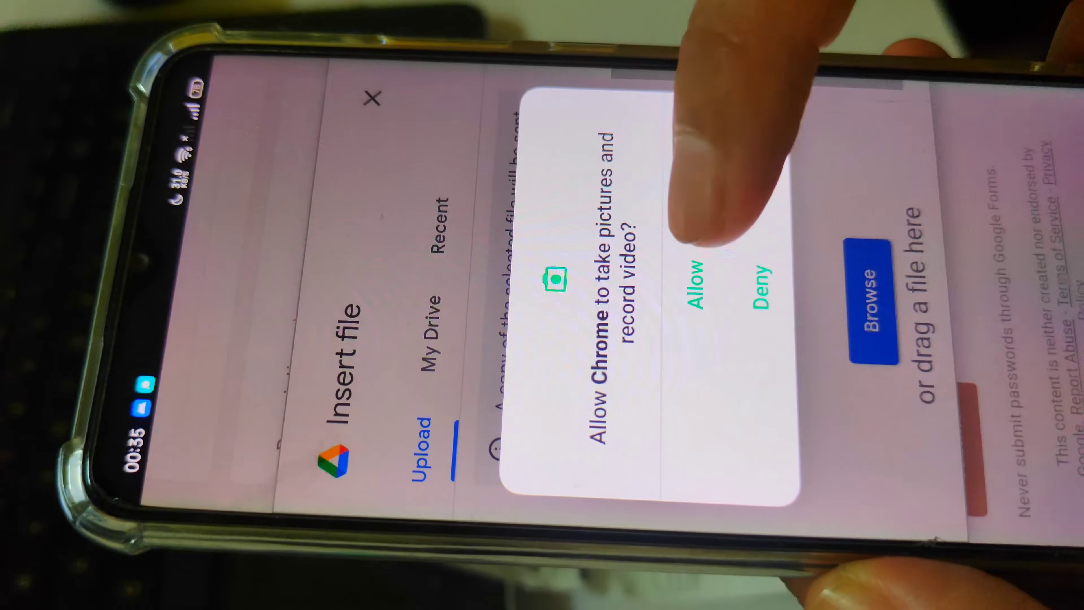
left_click(690, 281)
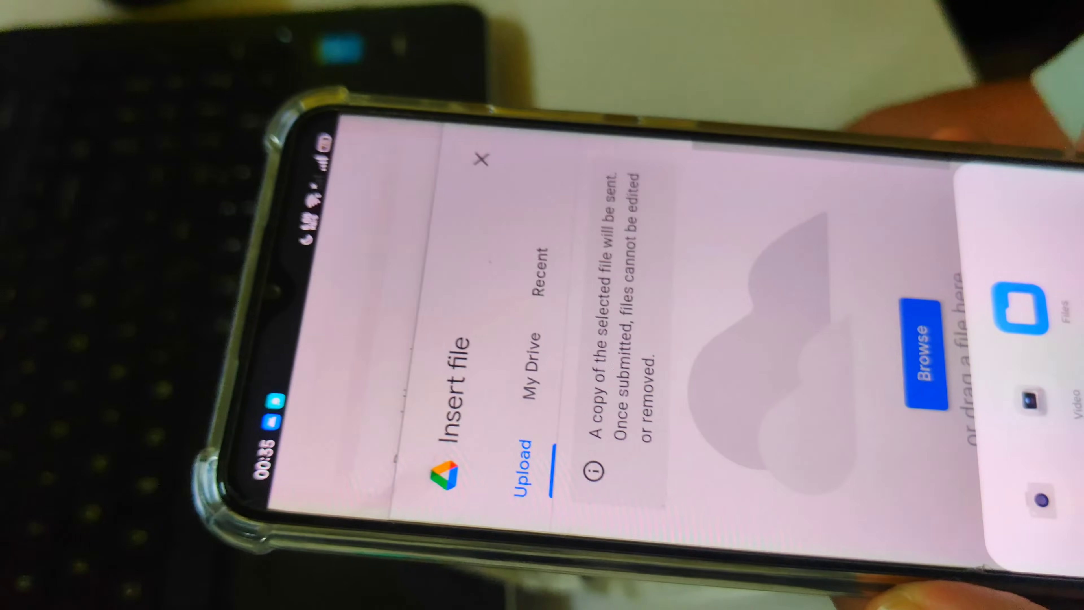
left_click(1041, 500)
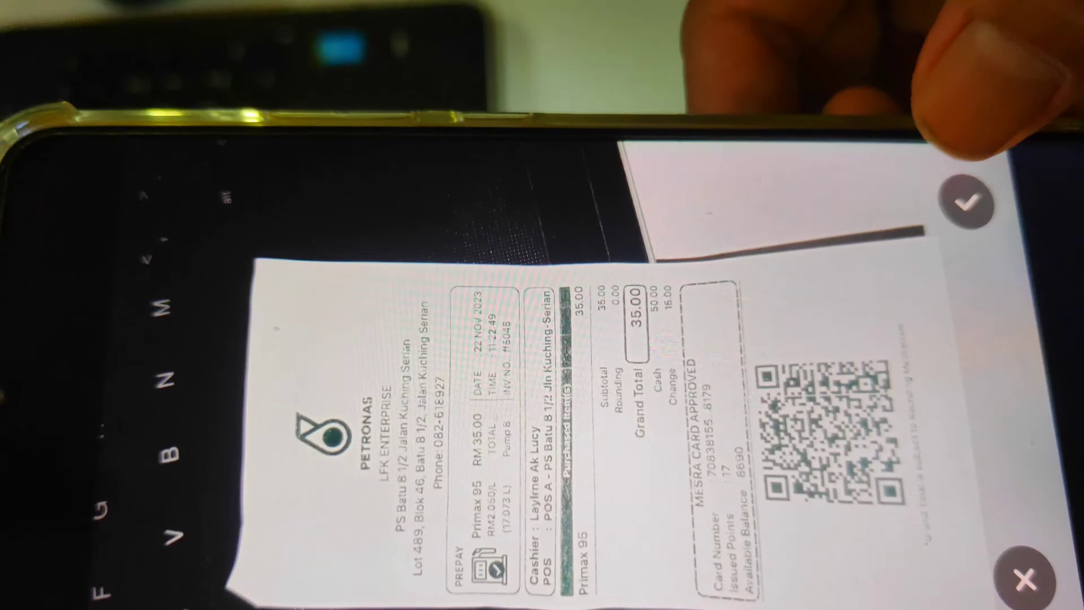
left_click(967, 202)
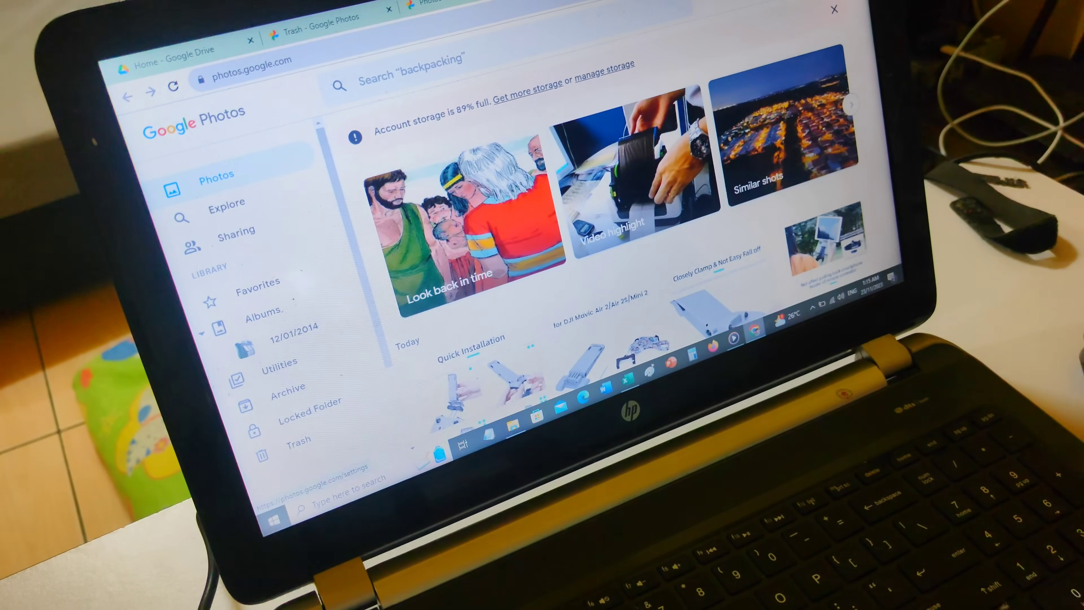
Switch from Google Photos to Google Drive and show the My Drive files
left_click(823, 1)
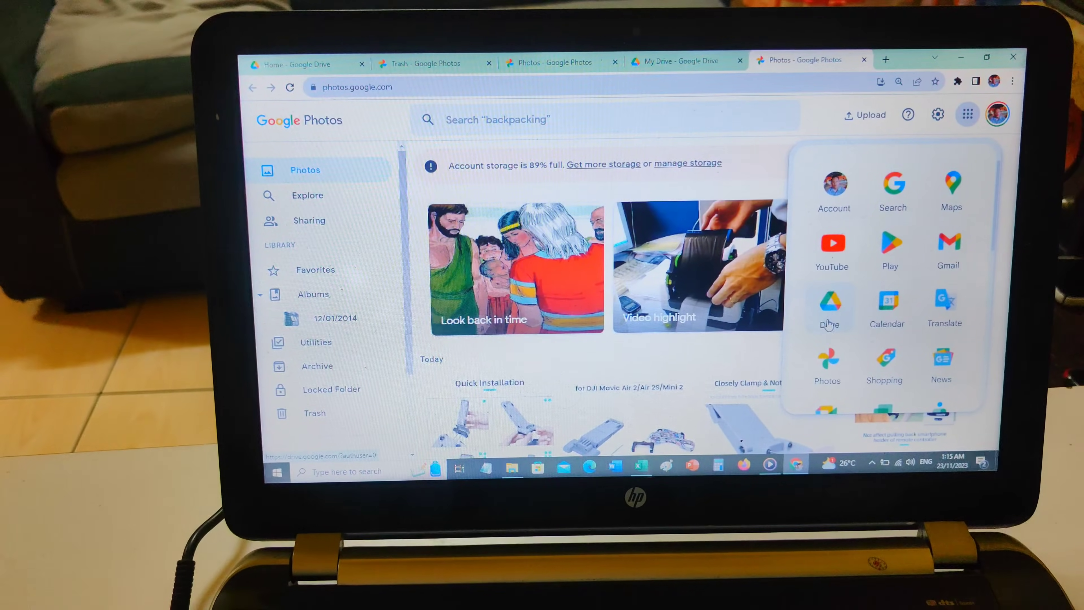
left_click(825, 305)
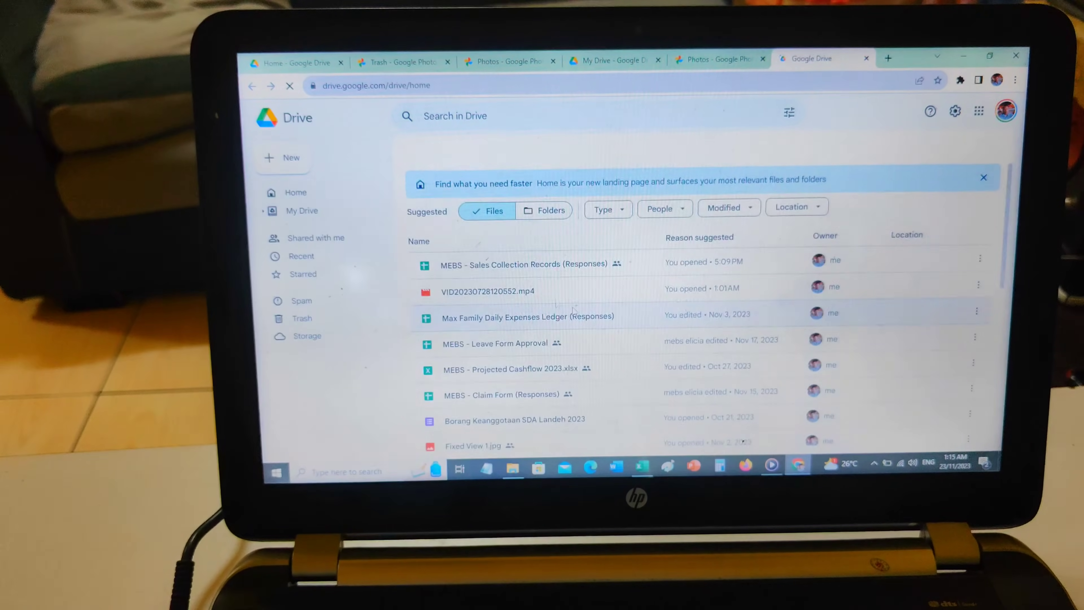
left_click(318, 211)
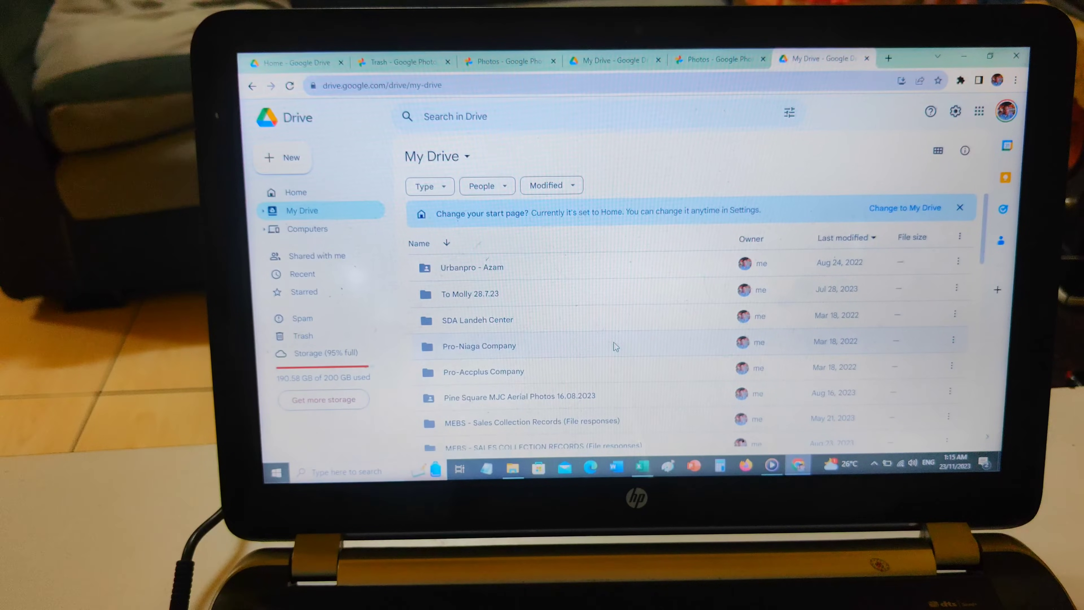
Find the Max Family Daily Expenses Ledger (Responses) spreadsheet in My Drive and open it
scroll(614, 342, "down", 3)
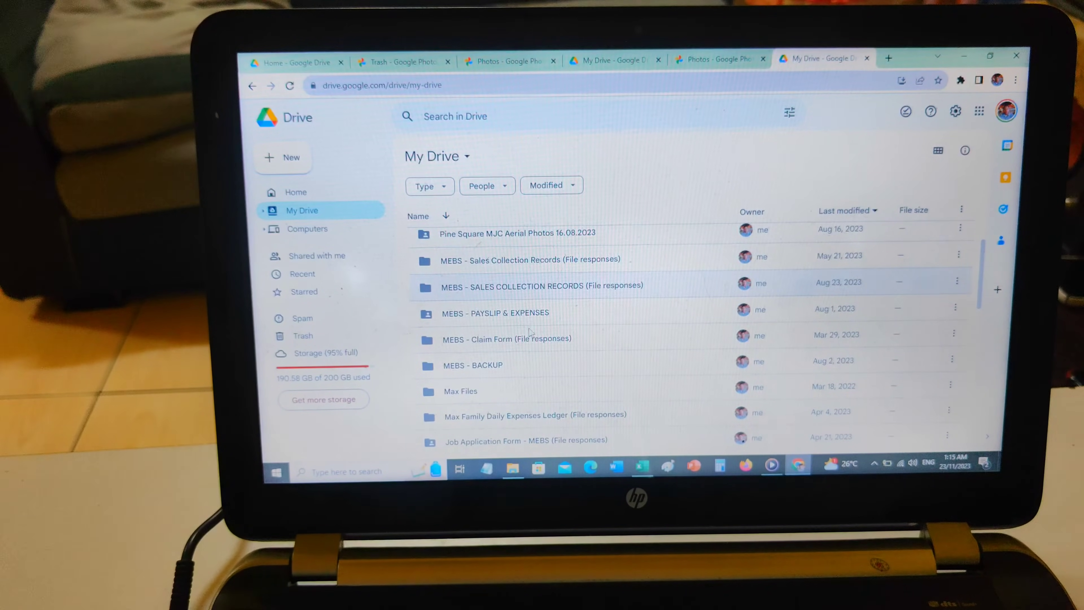
scroll(529, 330, "down", 5)
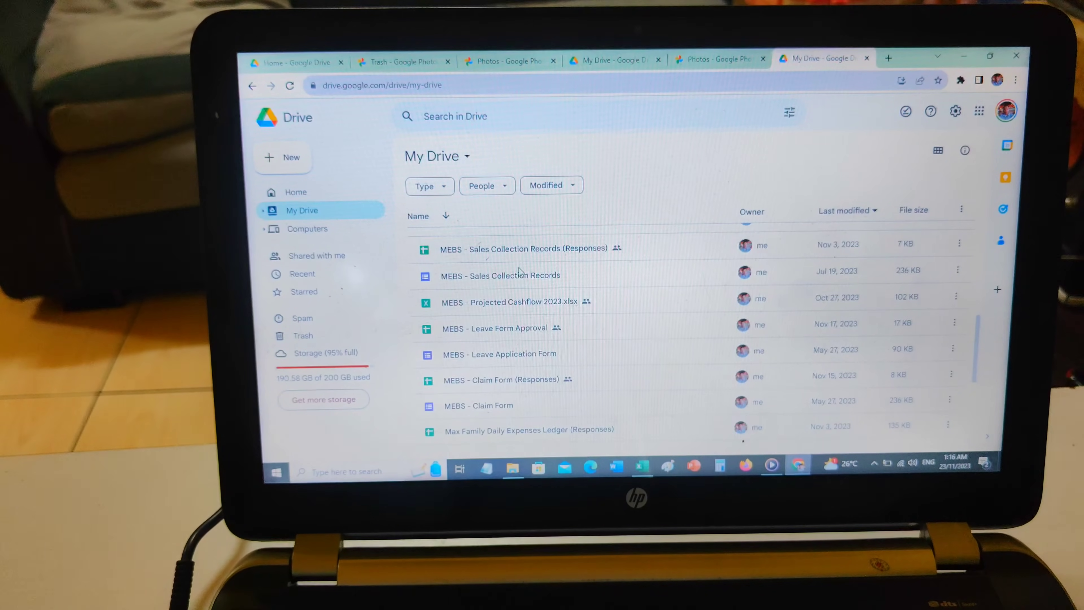
scroll(519, 270, "up", 2)
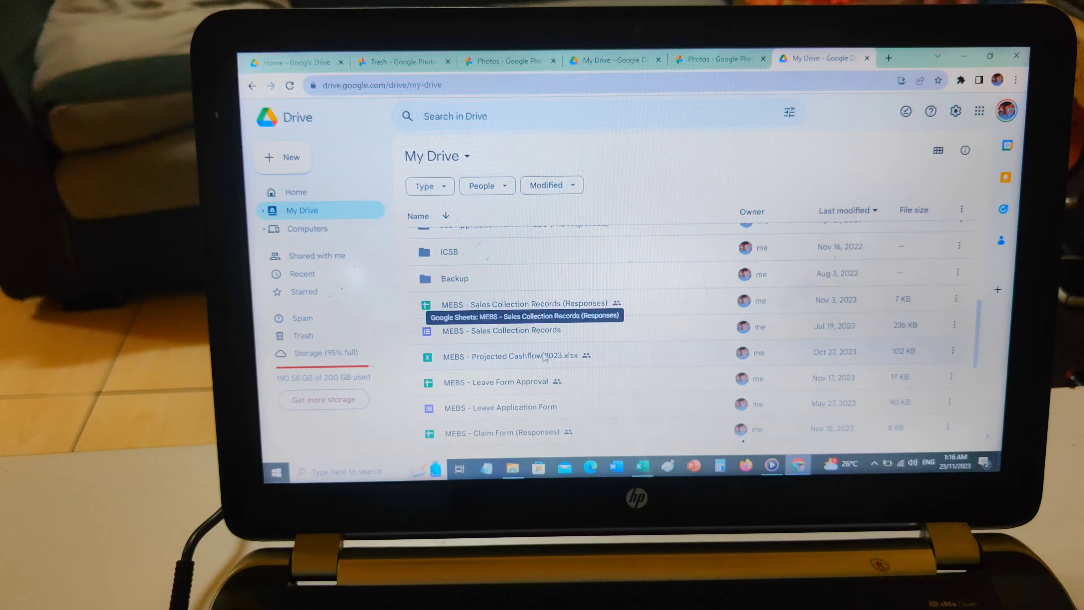
scroll(546, 358, "down", 6)
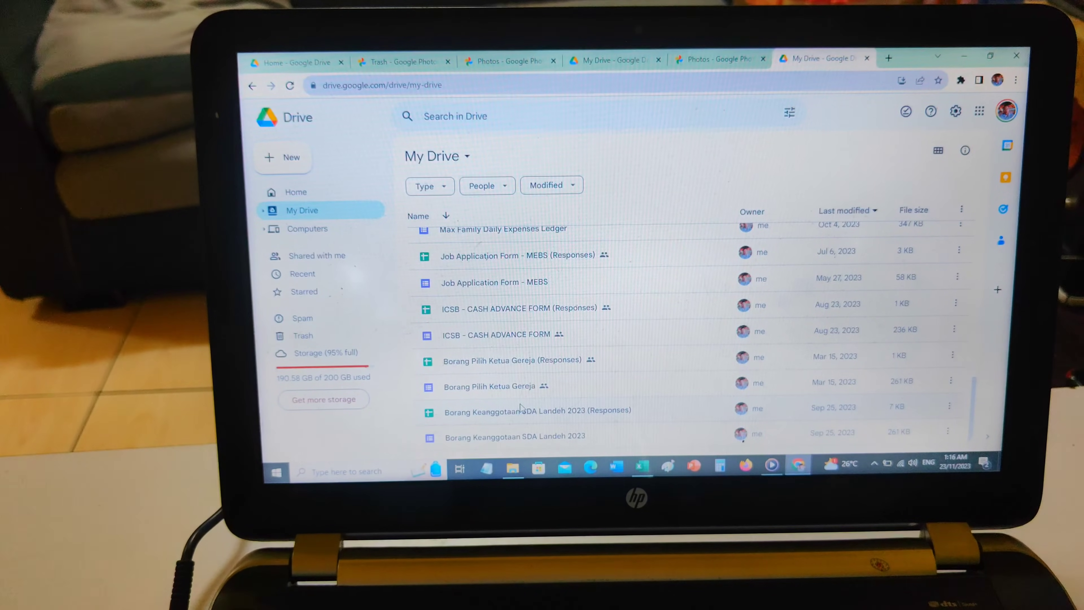
scroll(520, 406, "up", 2)
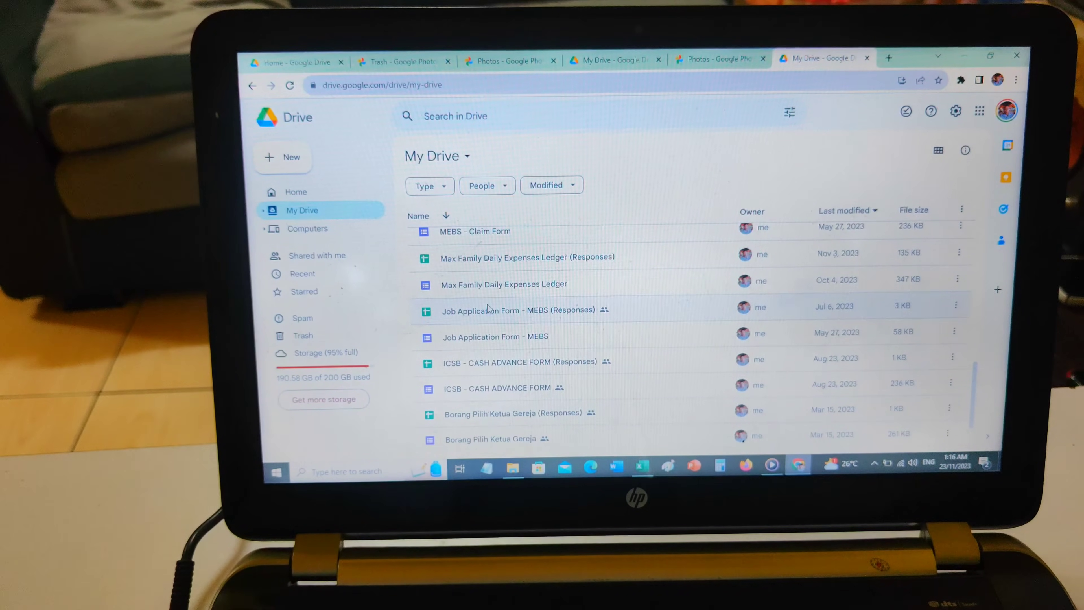
double_click(500, 266)
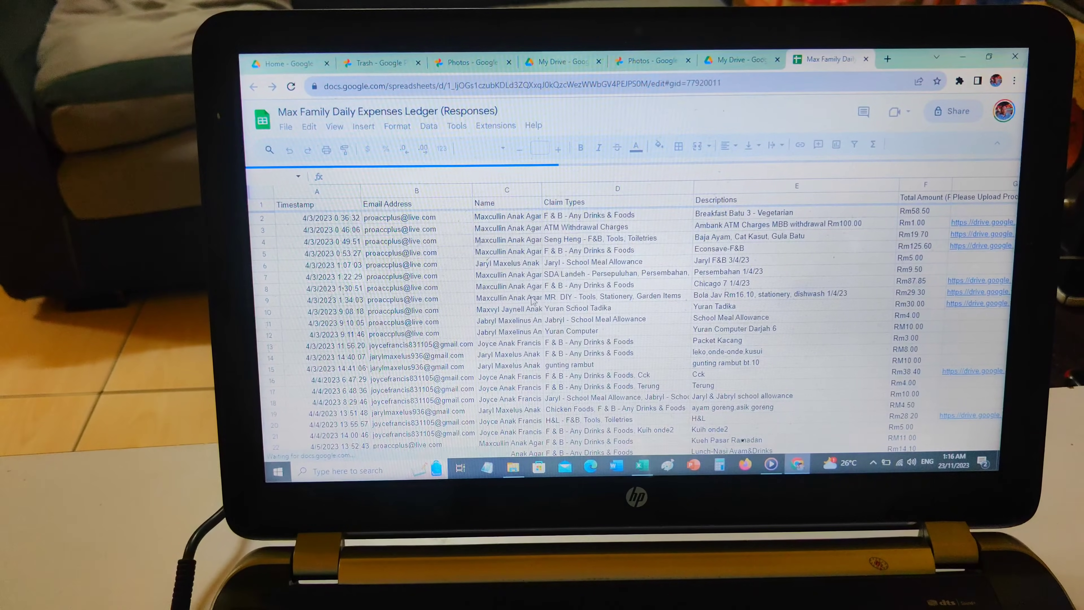
Look through the ledger responses down to the most recent entries at the end of the recorded rows
scroll(549, 326, "down", 3)
scroll(549, 325, "down", 15)
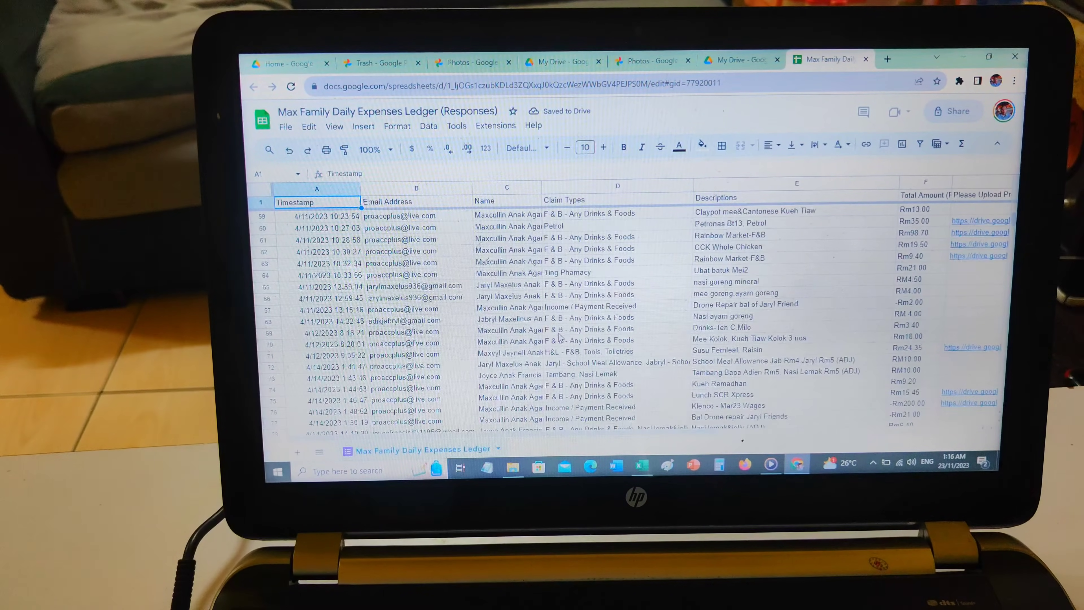
scroll(565, 335, "down", 20)
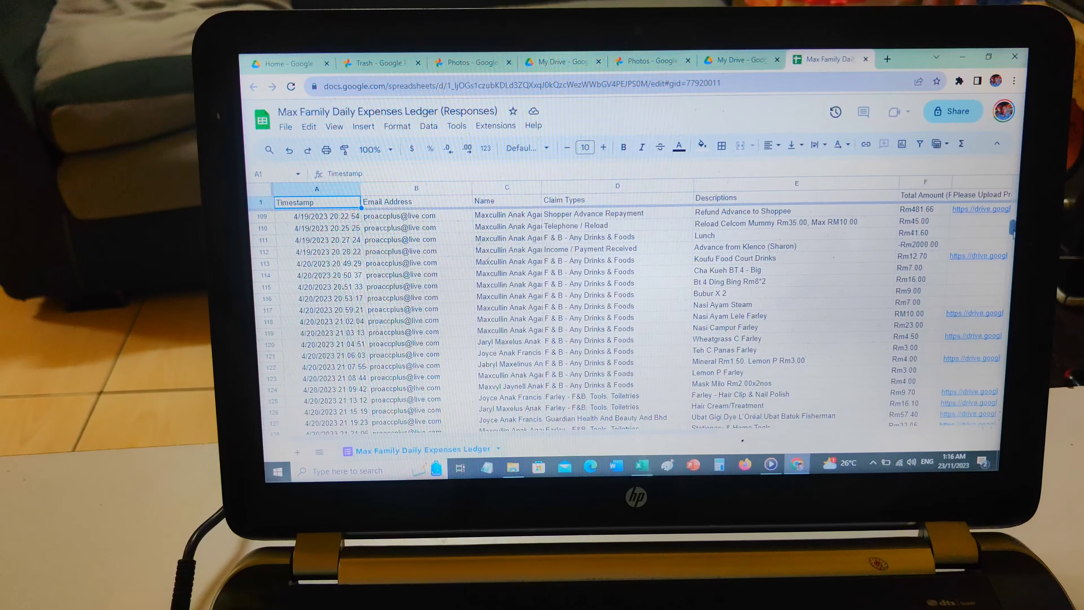
scroll(679, 367, "down", 20)
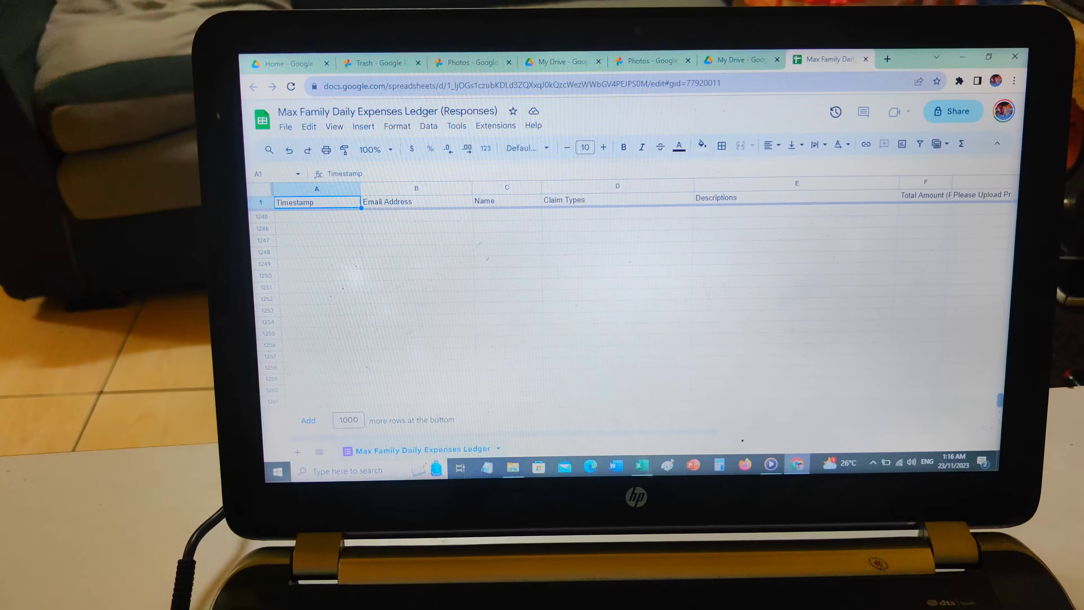
scroll(678, 359, "up", 2)
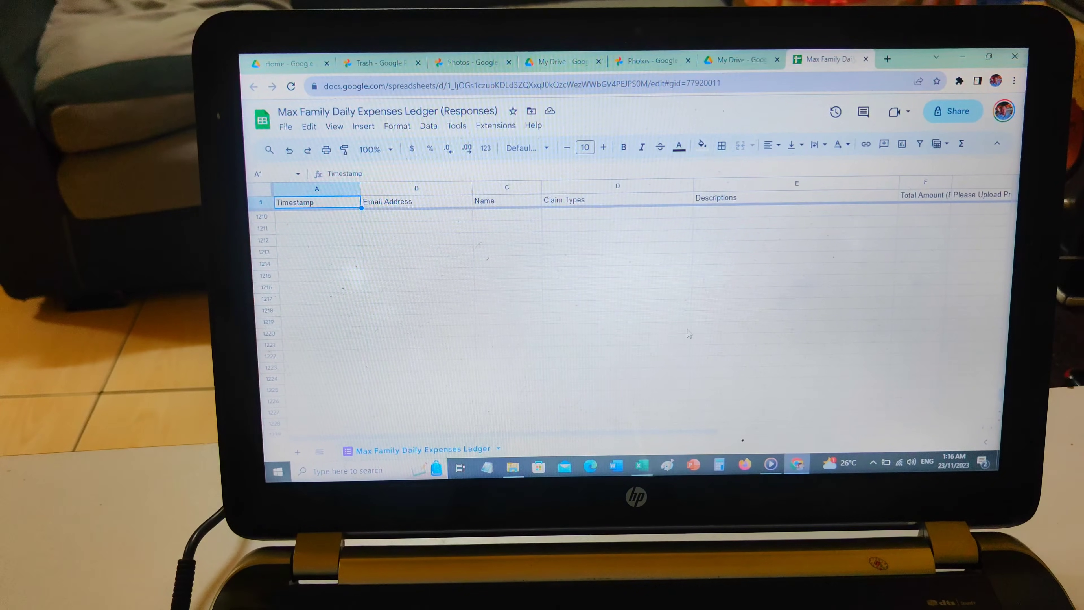
scroll(780, 315, "up", 10)
scroll(780, 315, "down", 1)
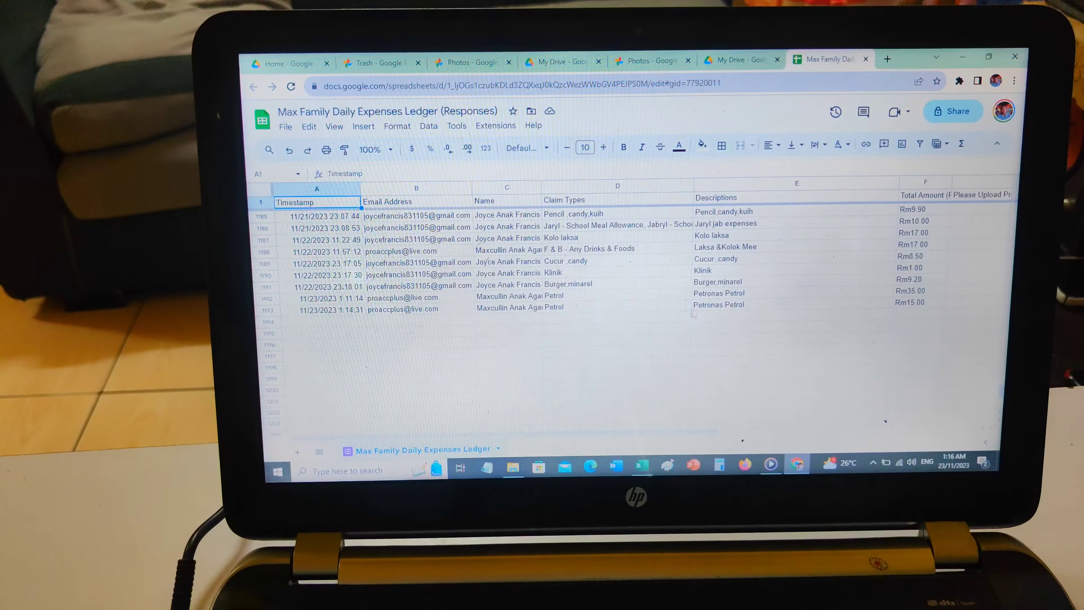
scroll(423, 328, "down", 1)
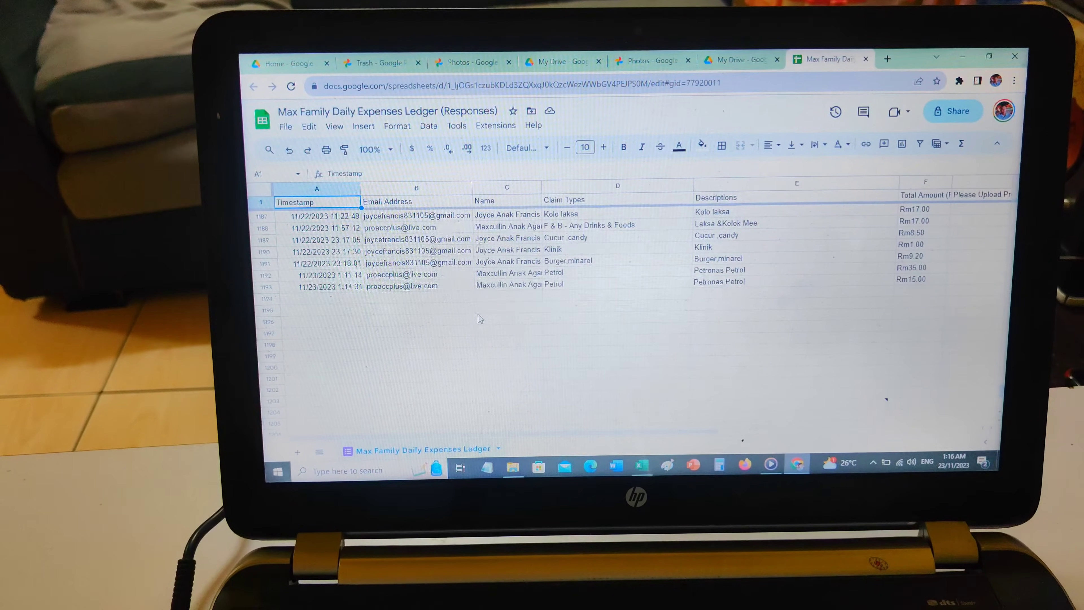
Check the claim type and total amount of the last Petronas petrol entry, and the amount of the entry above it
left_click(562, 285)
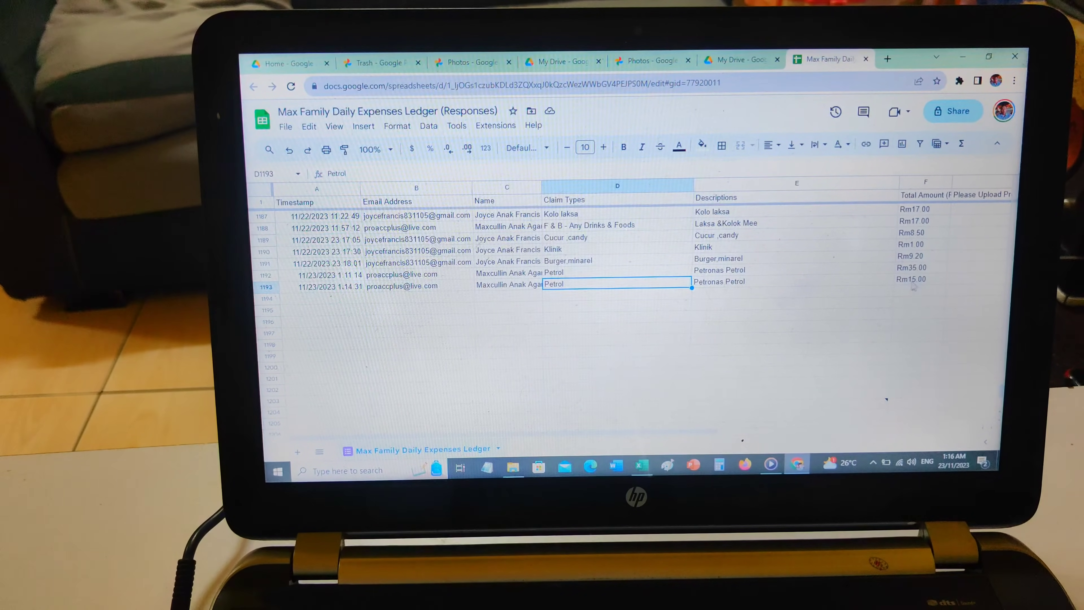
left_click(918, 281)
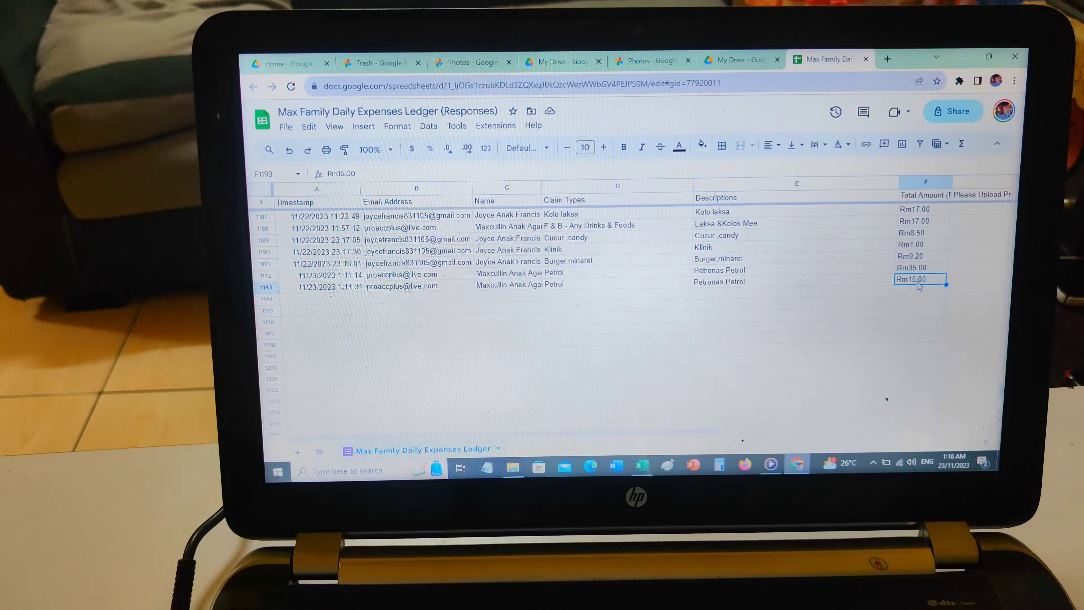
key("Up")
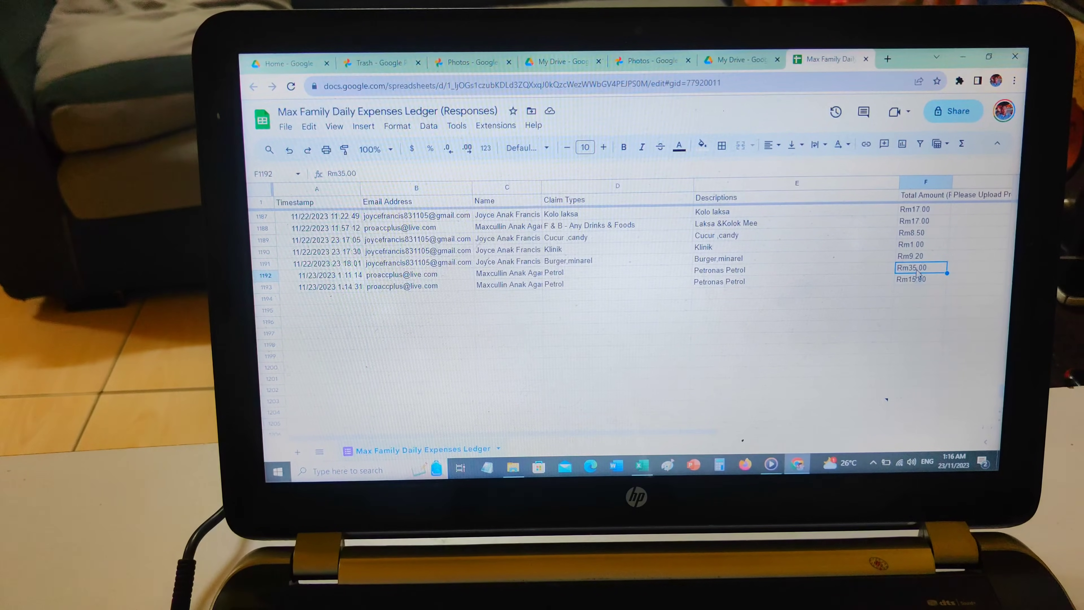
Examine the fields of the petrol entry in row 1192, from its timestamp across to the total amount and proof-of-payment columns
key("Left")
key("Left")
key("Left")
key("Left")
key("Left")
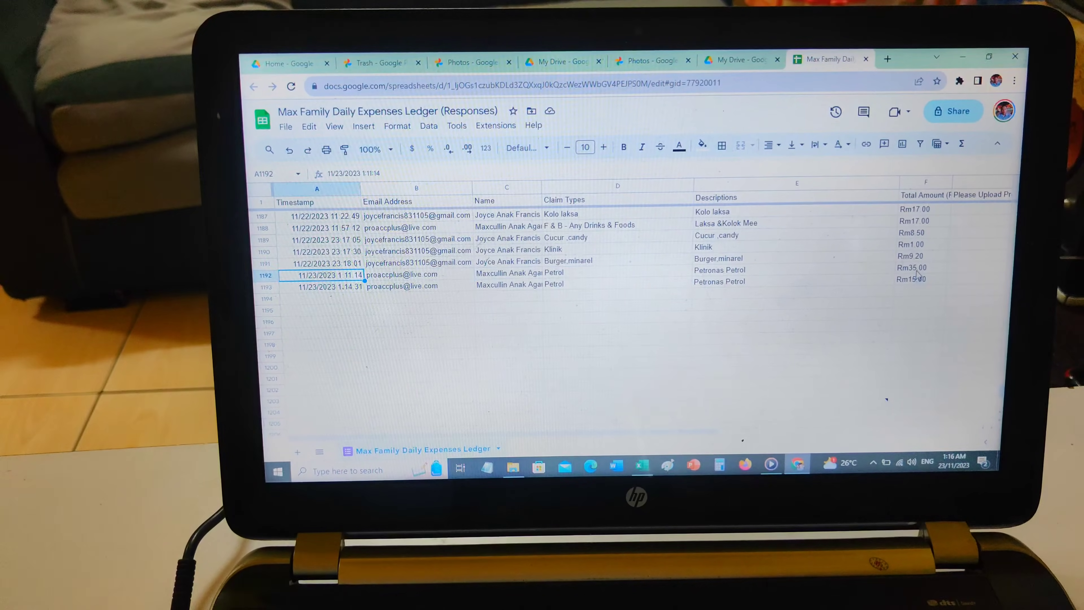
key("Right")
key("Right")
key("Right")
key("Right")
key("Right")
key("Right")
key("Left")
key("Left")
key("Left")
key("Left")
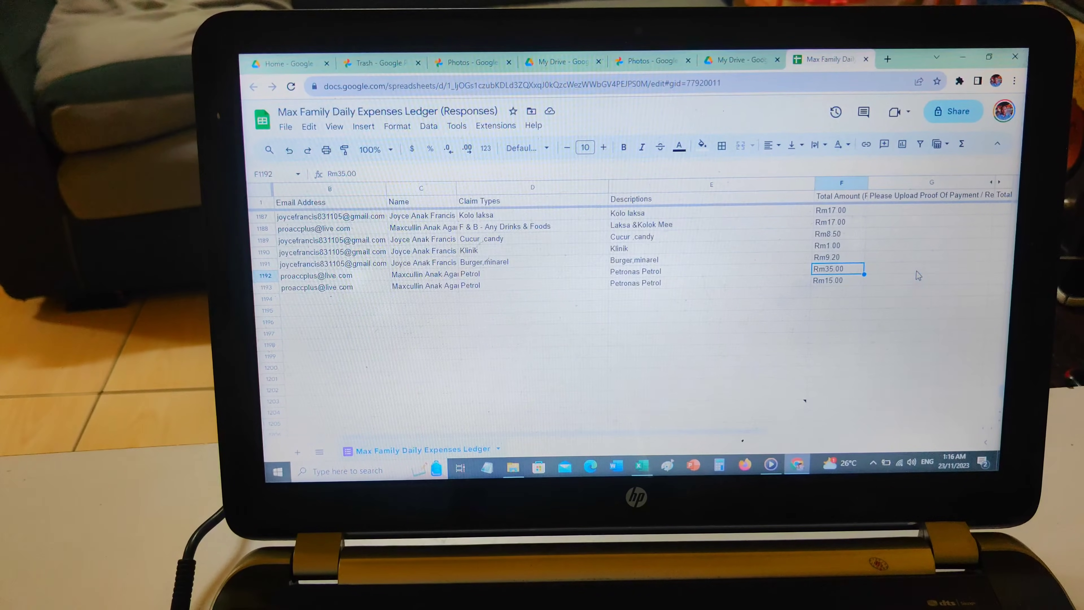
key("Right")
key("Right")
key("Right")
key("Left")
key("Left")
key("Left")
key("Left")
key("Left")
key("Right")
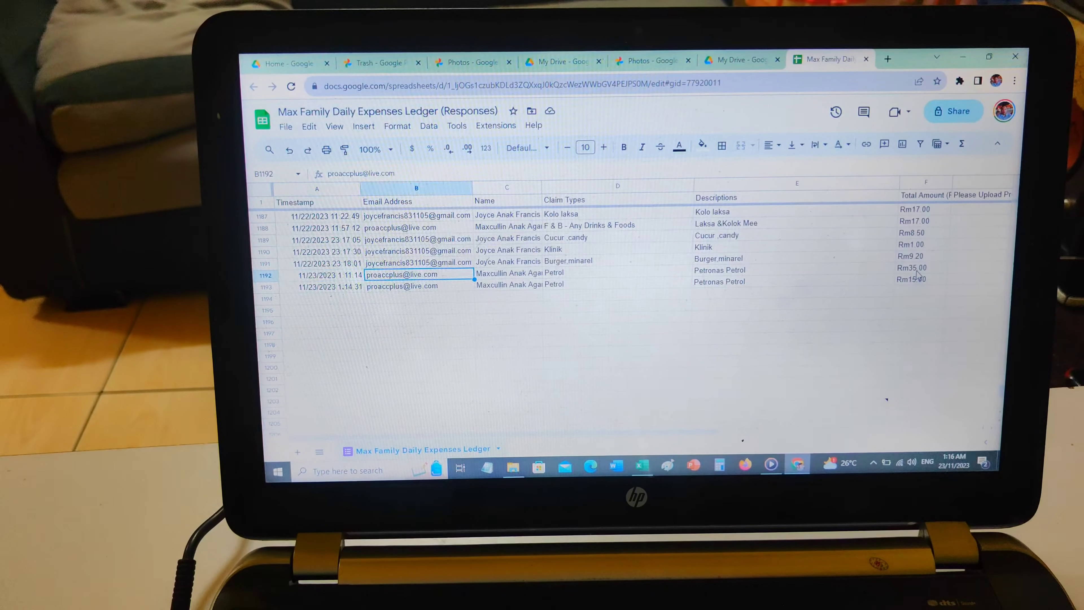
key("Left")
key("Right")
key("Right")
key("Right")
key("Right")
key("Right")
key("Right")
key("Right")
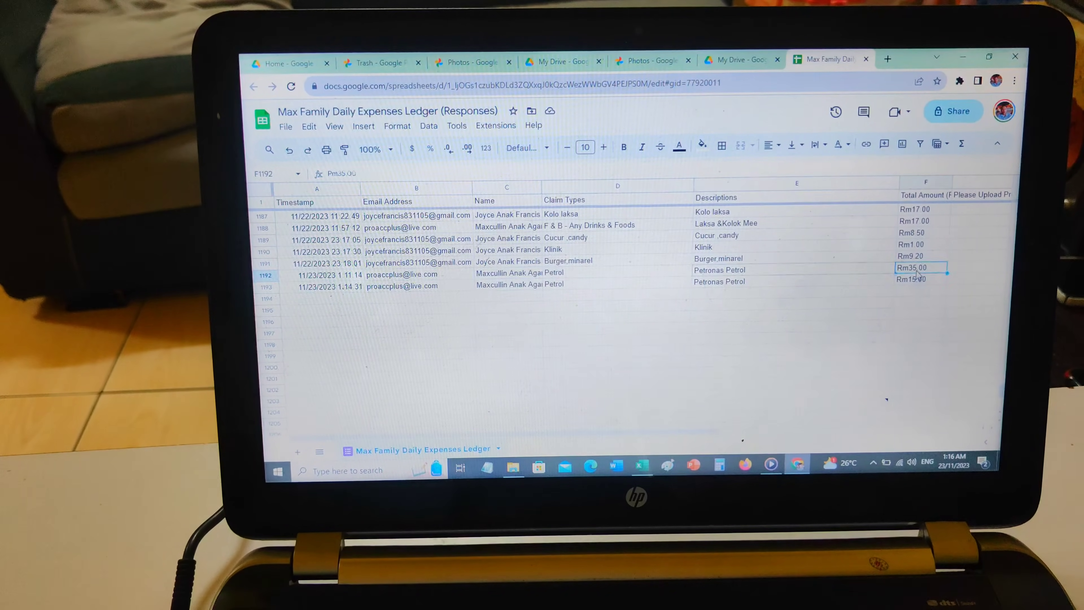
key("Left")
key("Left")
key("Left")
key("Left")
key("Left")
key("Left")
key("Left")
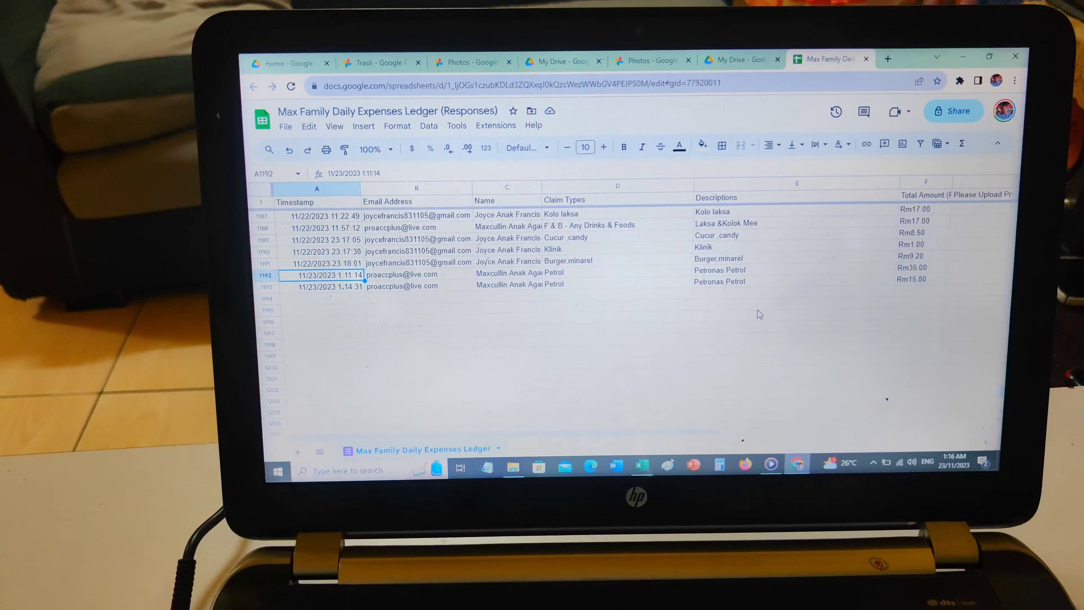
Select the empty cell F1194 beneath the last total amount and minimise the browser window to show the desktop
left_click(918, 302)
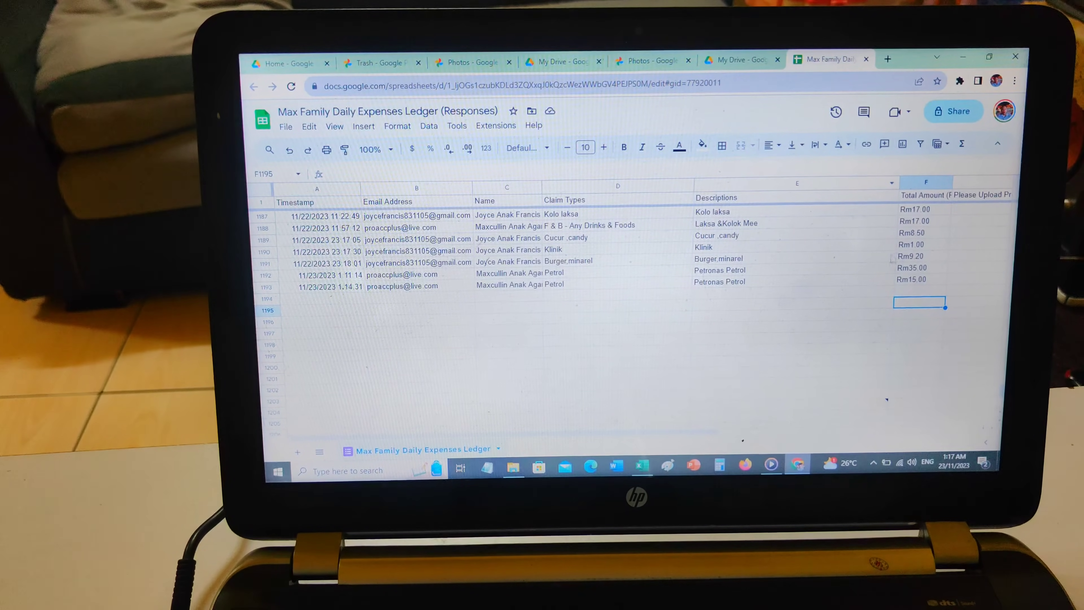
left_click(919, 292)
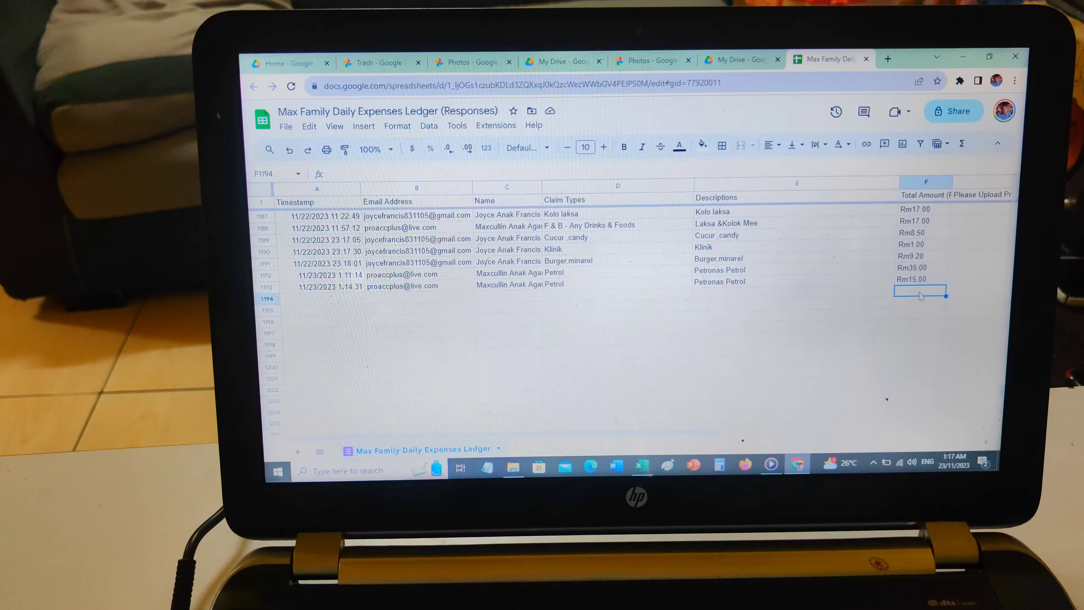
left_click_drag(718, 433, 696, 427)
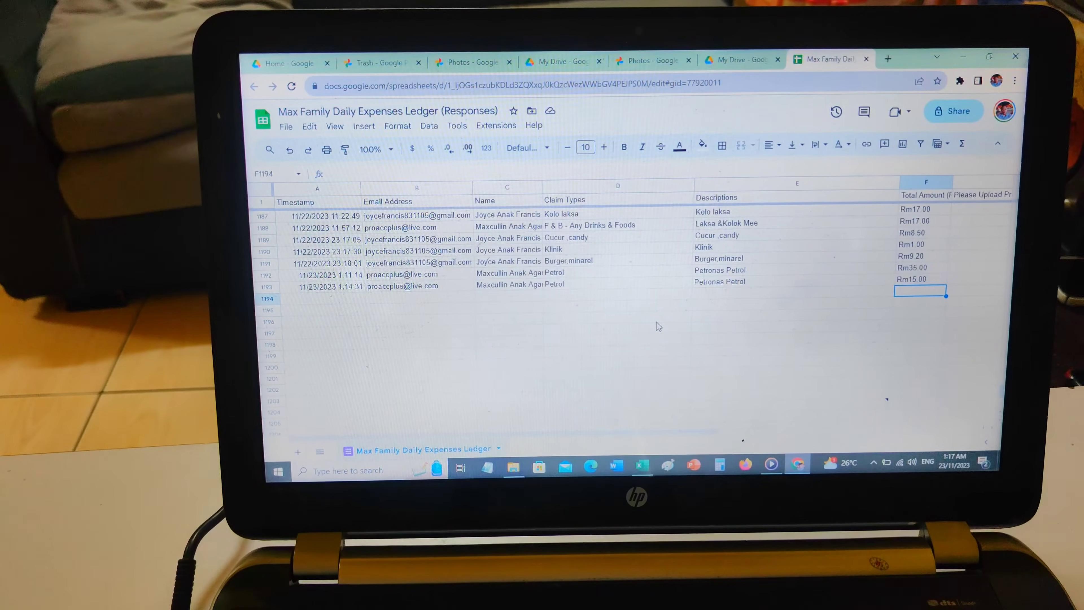
left_click(962, 60)
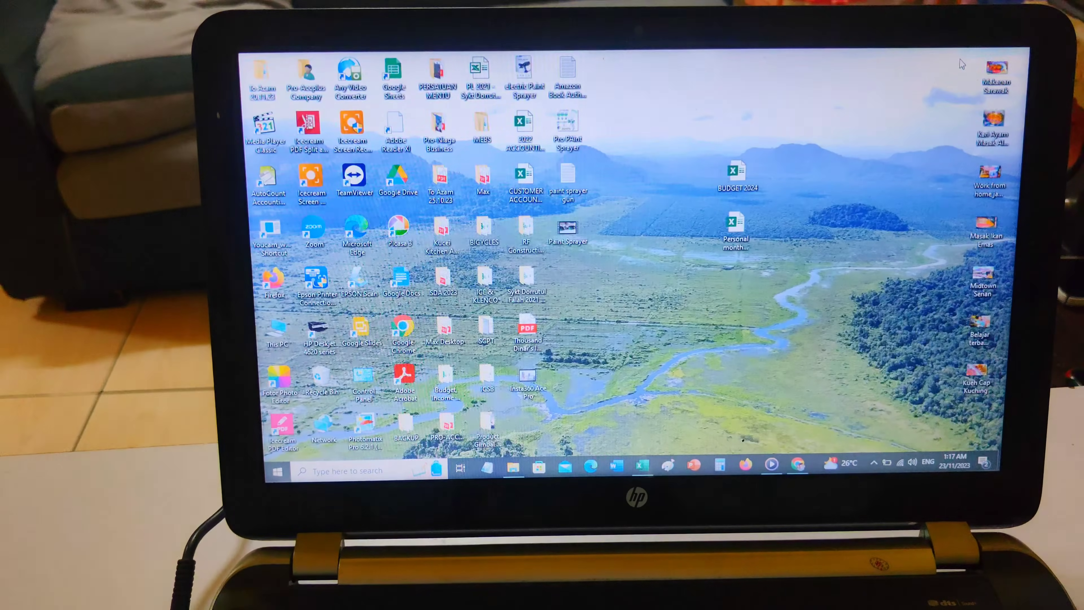